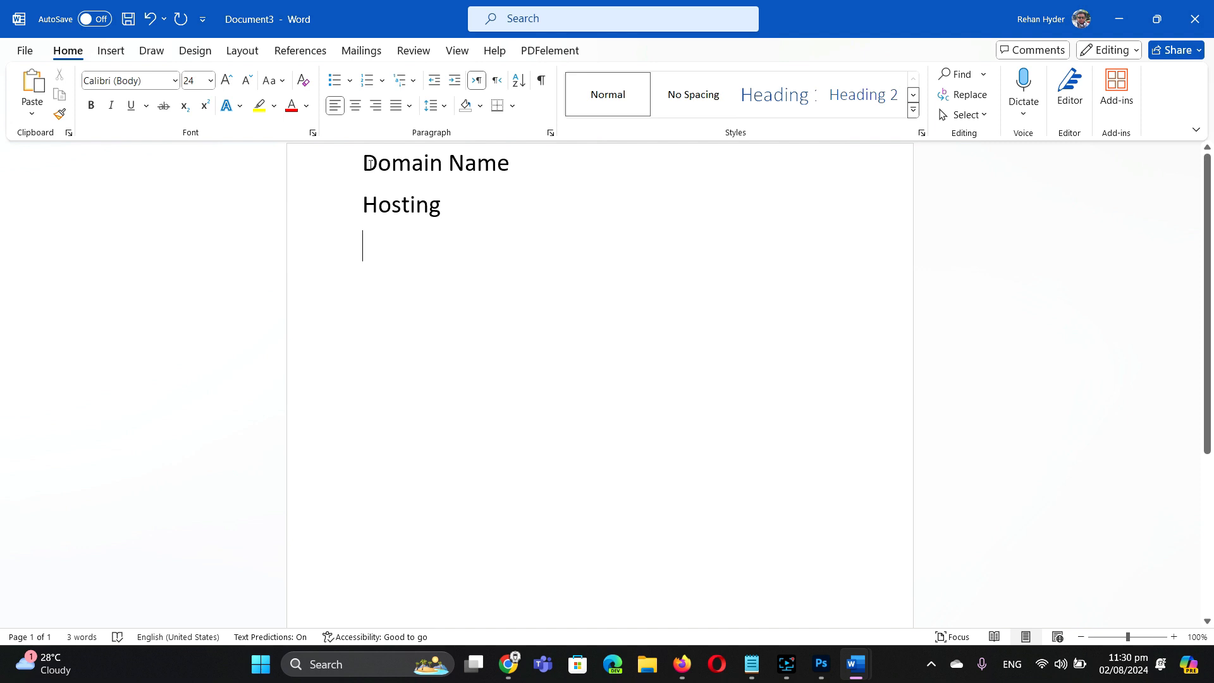
Step: Look over the Domain Name and Hosting lines, leave them unchanged, and bring up File Explorer at This PC
{"action": "left_click_drag", "start_coordinate": [359, 166], "coordinate": [511, 190]}
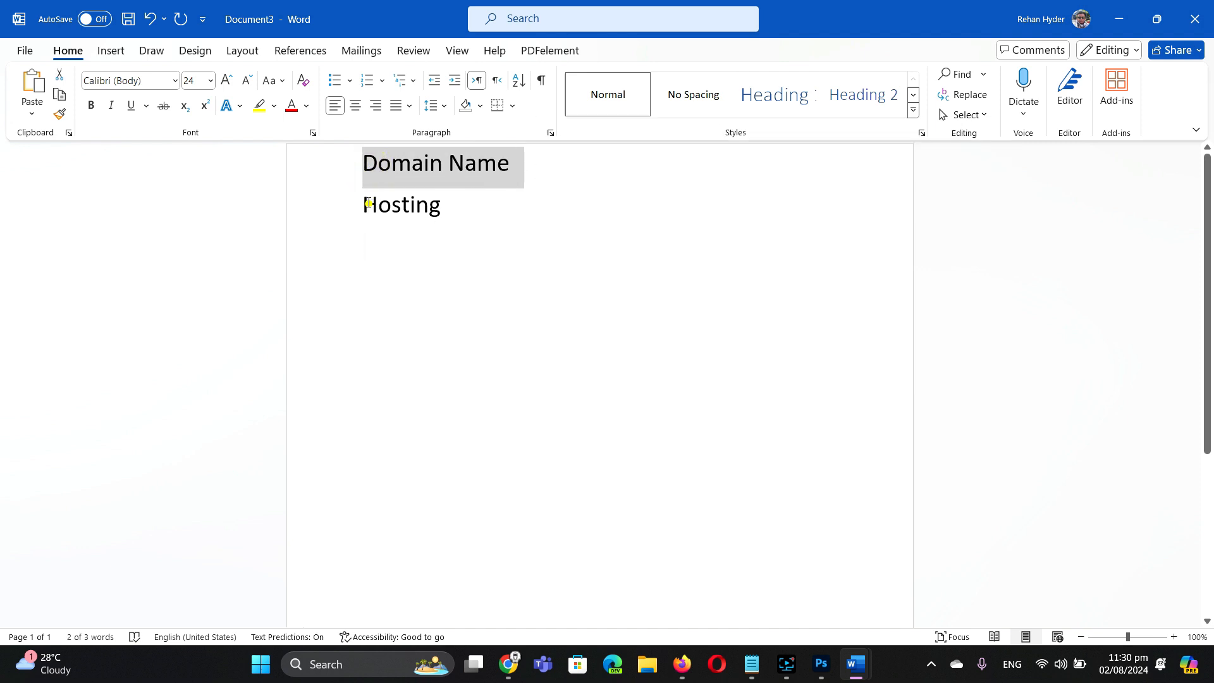
{"action": "left_click_drag", "start_coordinate": [365, 204], "coordinate": [455, 213]}
{"action": "left_click", "coordinate": [531, 222]}
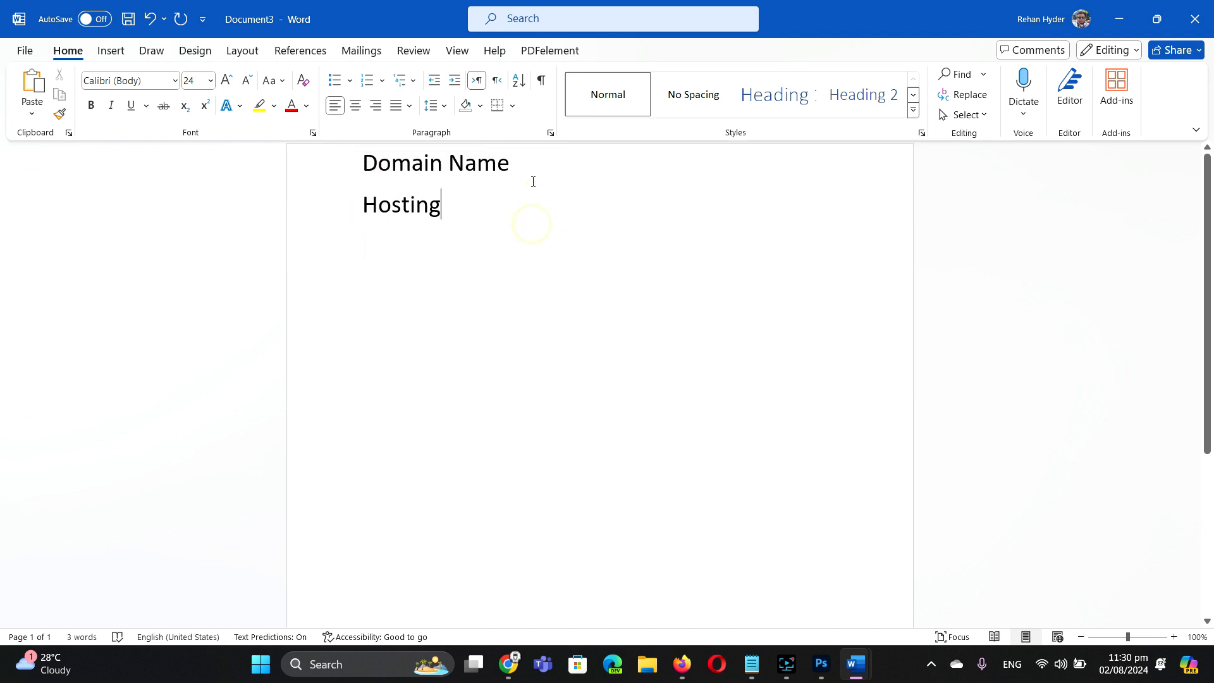
{"action": "left_click", "coordinate": [529, 161]}
{"action": "left_click", "coordinate": [466, 204]}
{"action": "left_click", "coordinate": [657, 666]}
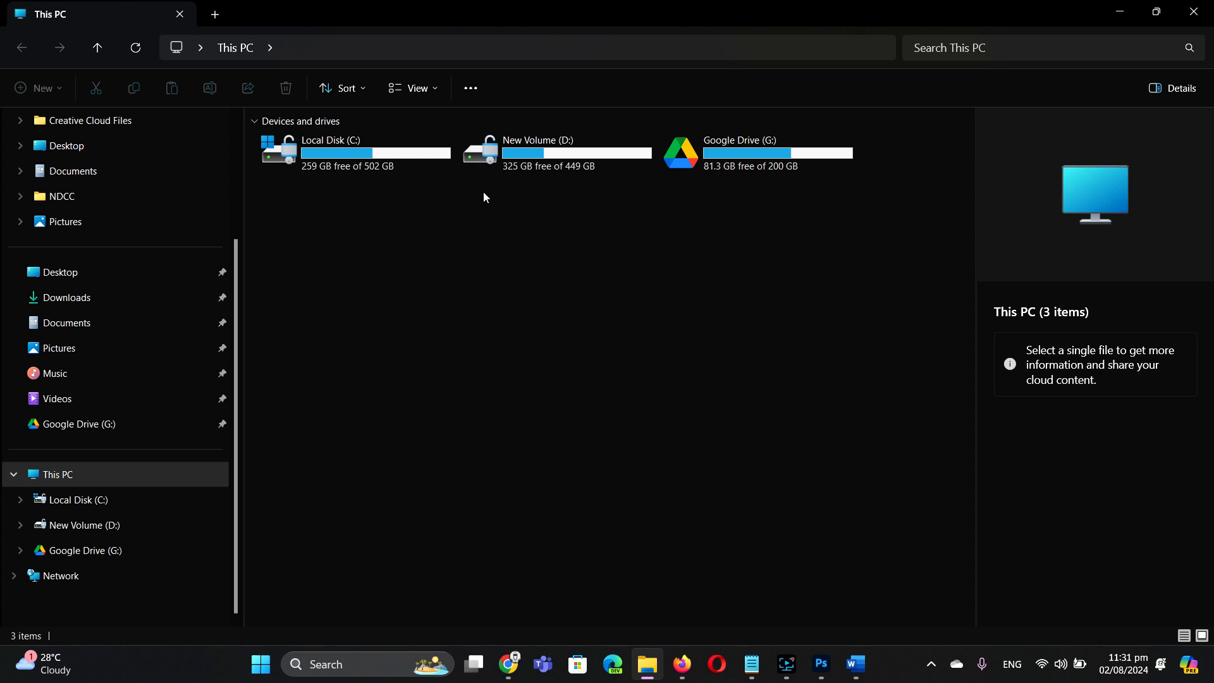
Step: Browse into D:\RHN\CanPio\LocalNews\Hamza in File Explorer
{"action": "double_click", "coordinate": [535, 143]}
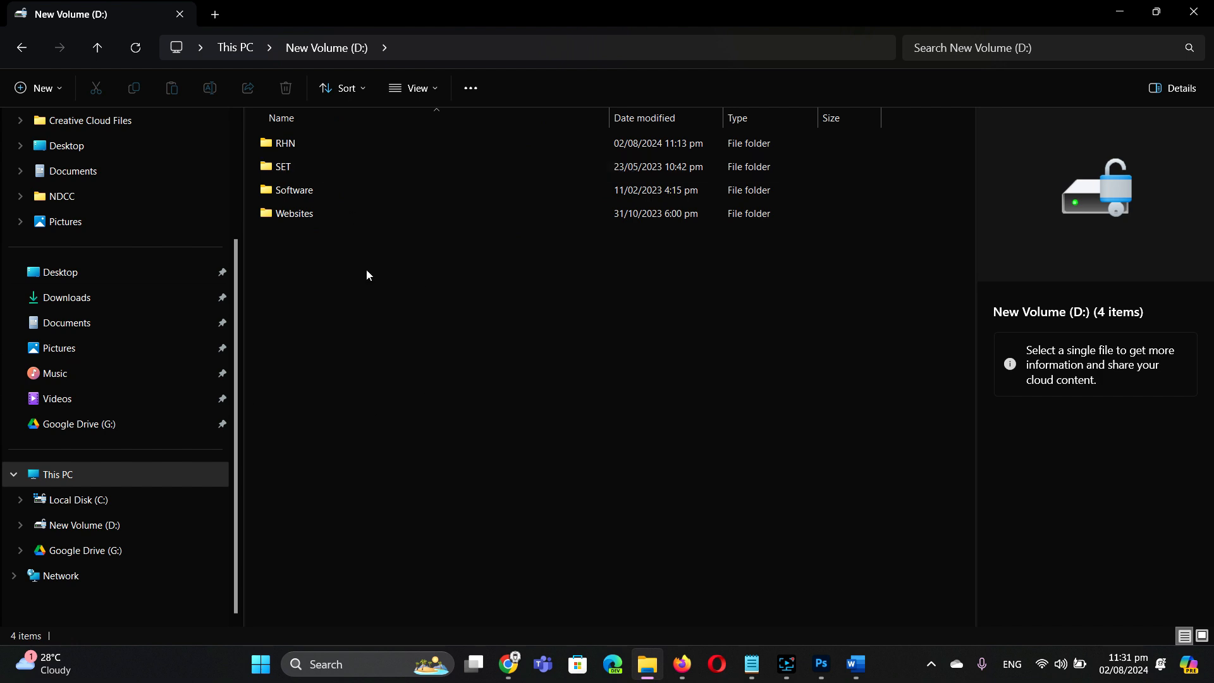
{"action": "double_click", "coordinate": [298, 143]}
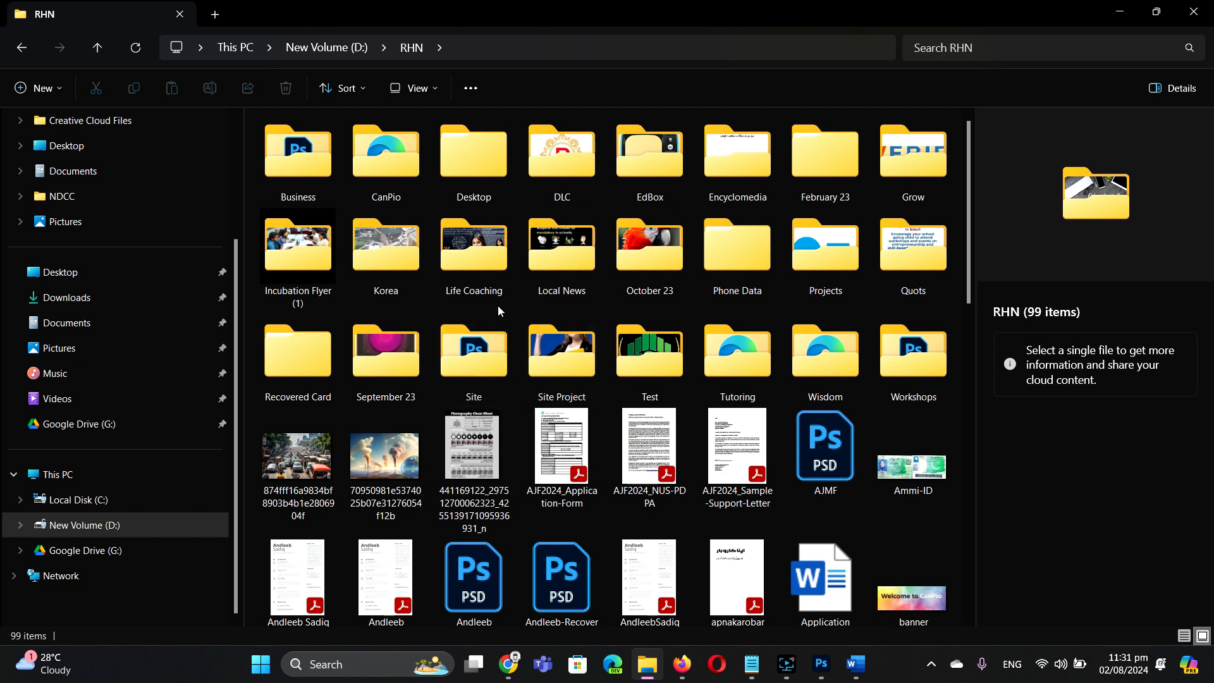
{"action": "double_click", "coordinate": [395, 168]}
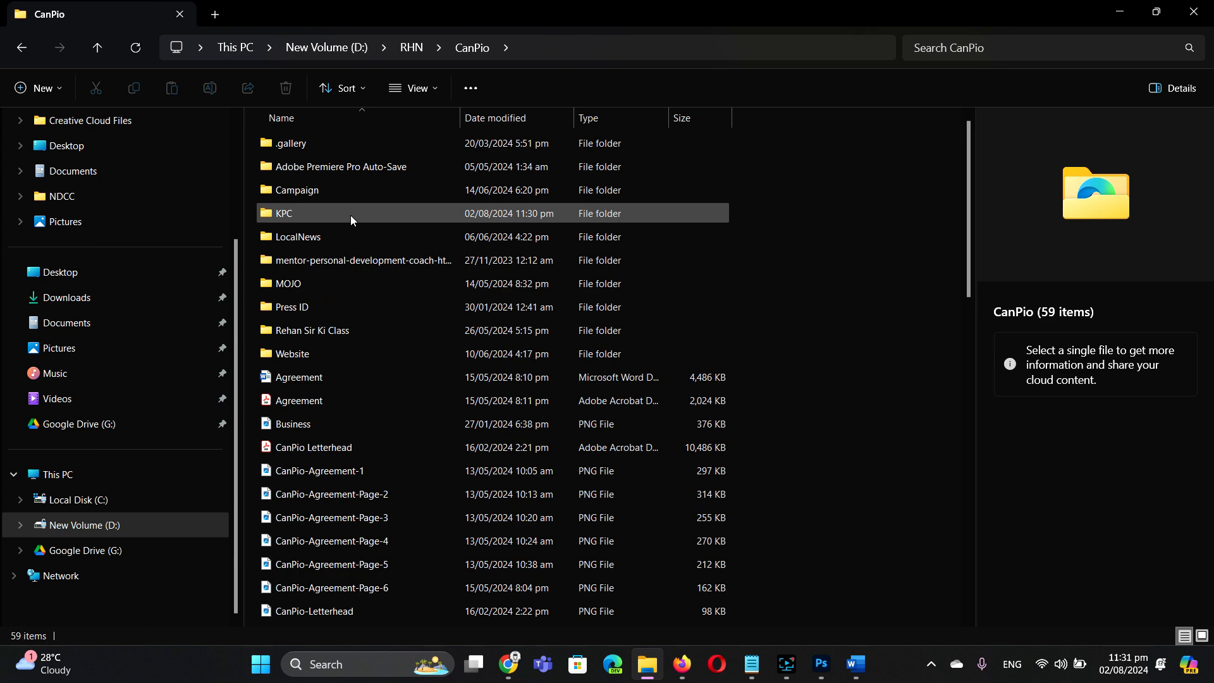
{"action": "double_click", "coordinate": [338, 236]}
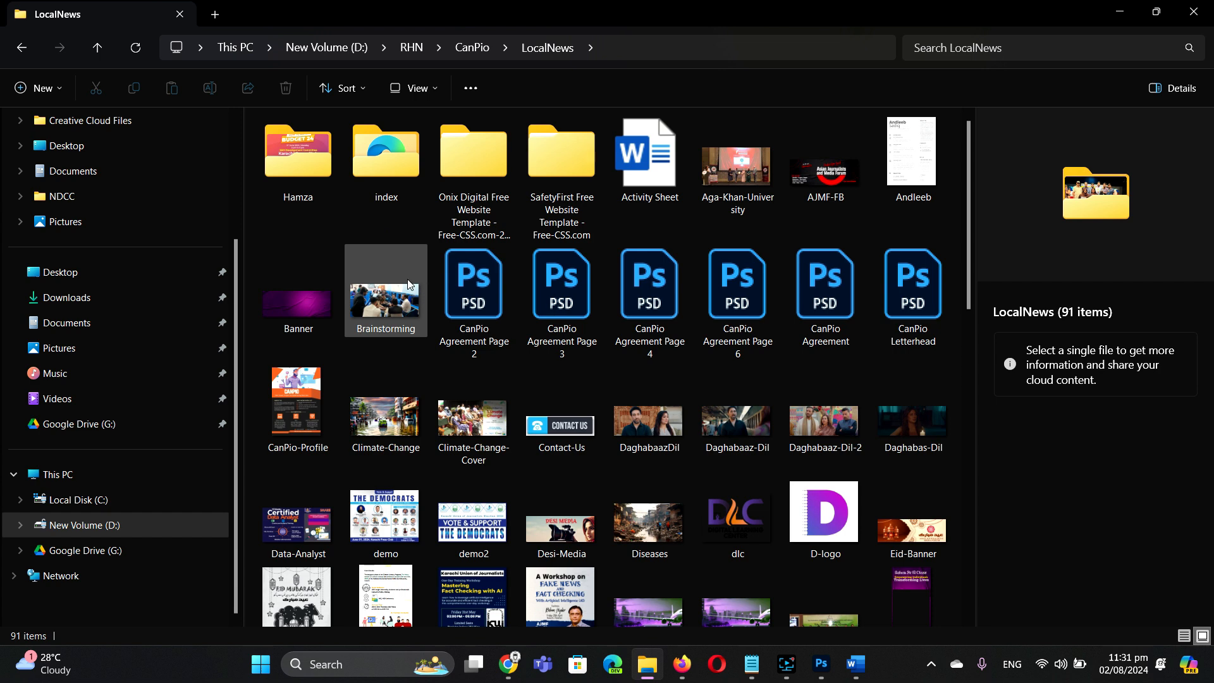
{"action": "double_click", "coordinate": [300, 157]}
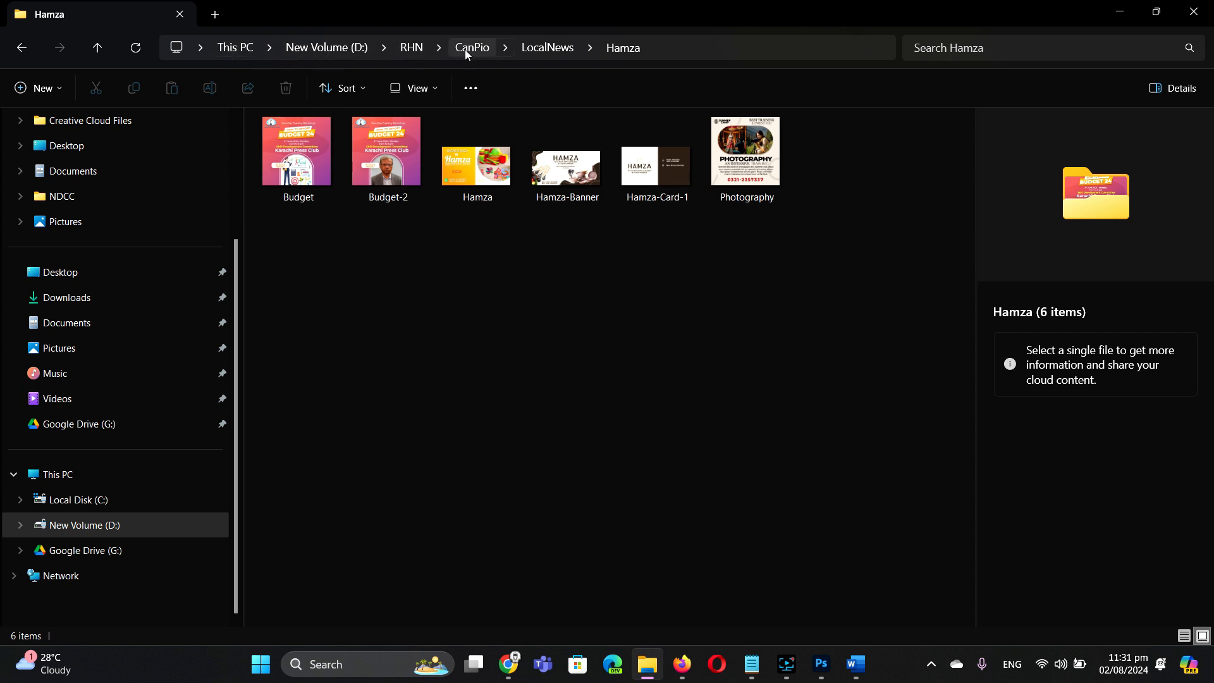
Step: Copy the Hamza folder's full path from the address bar and return to Document3
{"action": "left_click", "coordinate": [702, 48]}
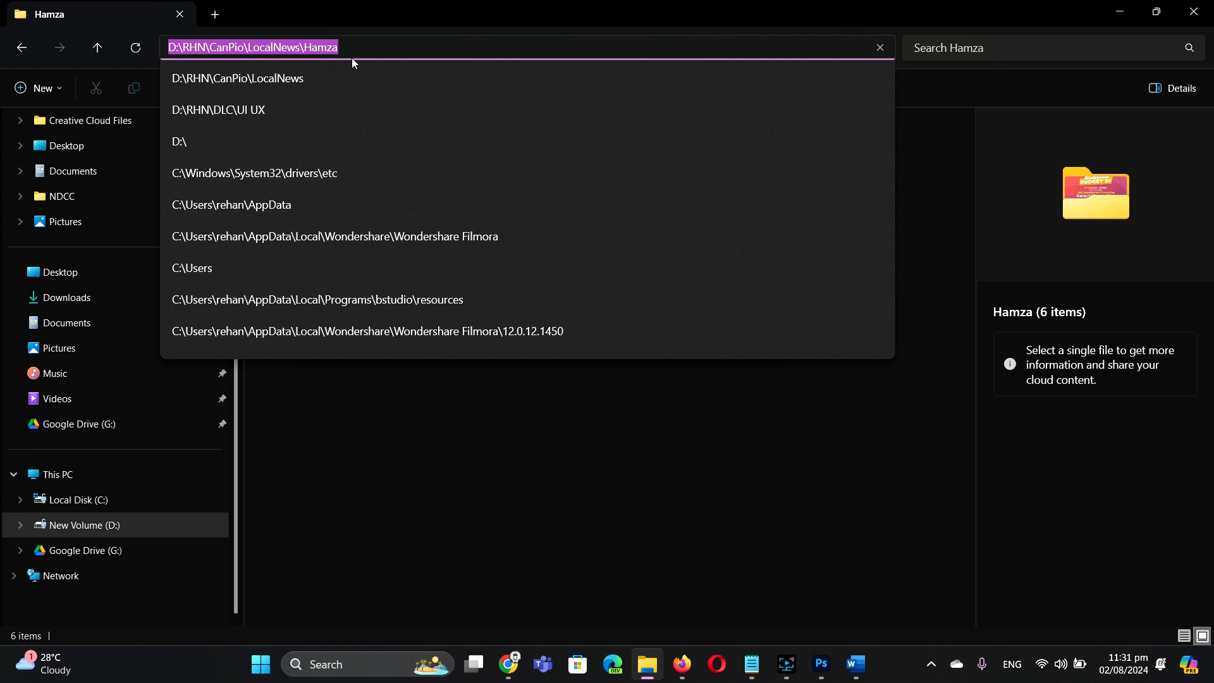
{"action": "right_click", "coordinate": [323, 47]}
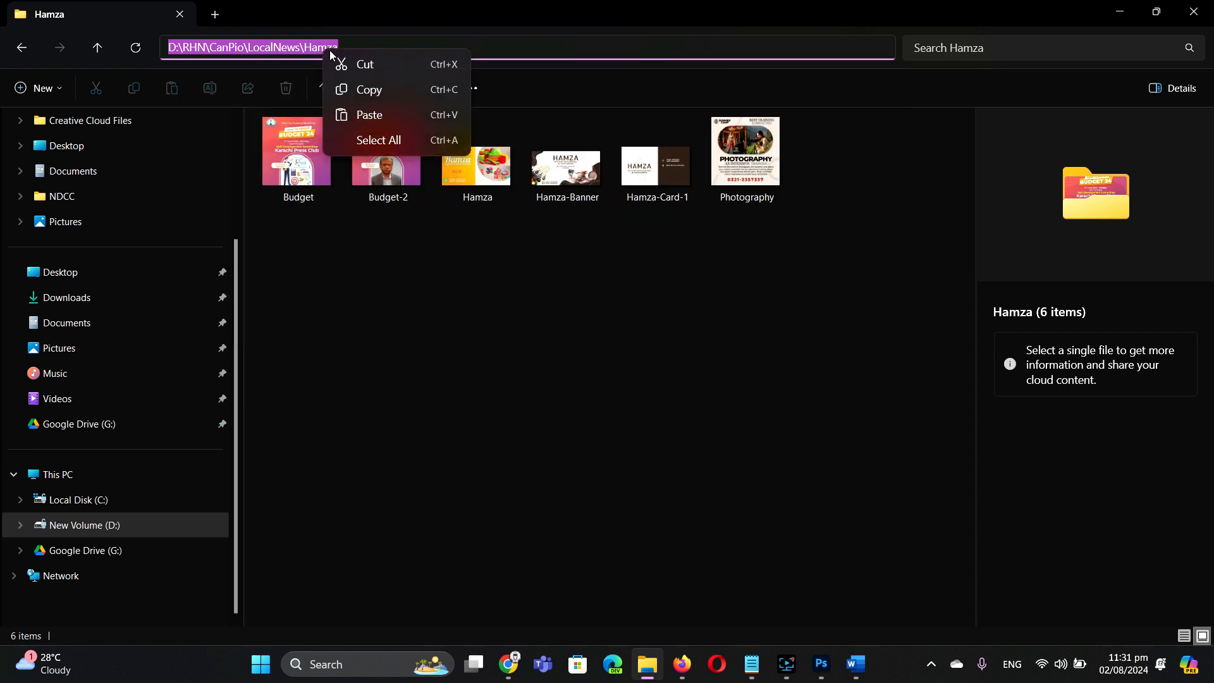
{"action": "left_click", "coordinate": [381, 95]}
{"action": "mouse_move", "coordinate": [864, 670]}
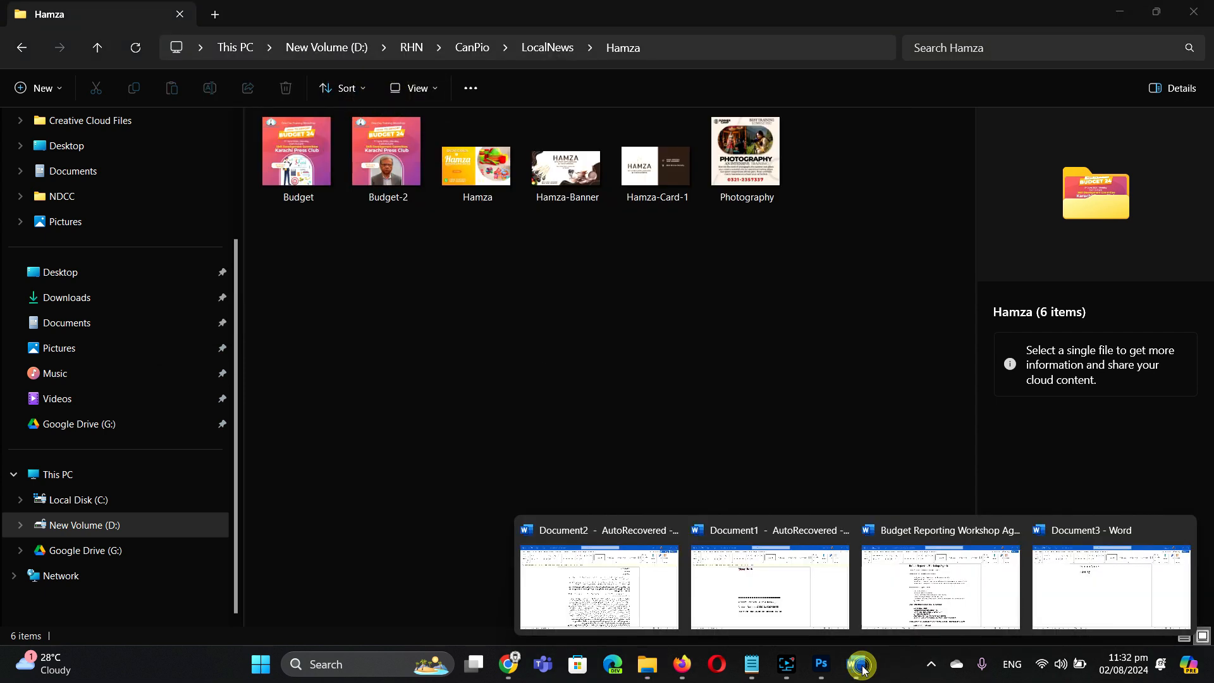
{"action": "left_click", "coordinate": [1080, 585]}
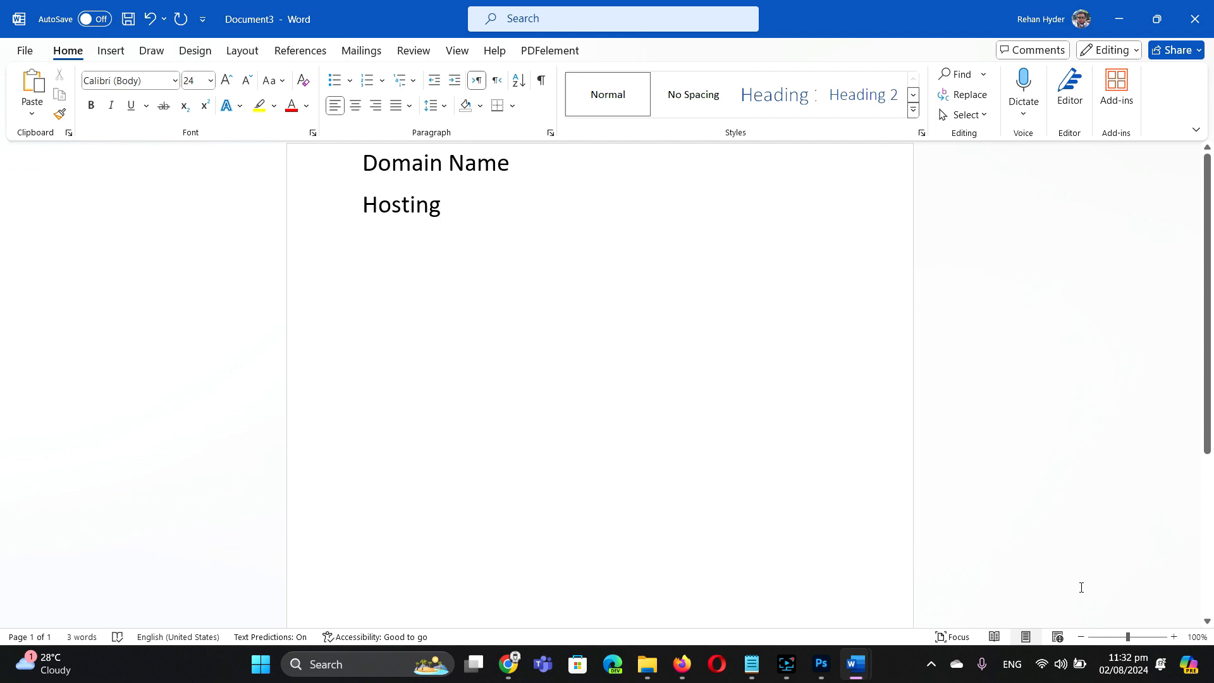
Step: Paste D:\RHN\CanPio\LocalNews\Hamza on a new line below Hosting and copy that line
{"action": "key", "text": "Return"}
{"action": "key", "text": "Return"}
{"action": "key", "text": "ctrl+v"}
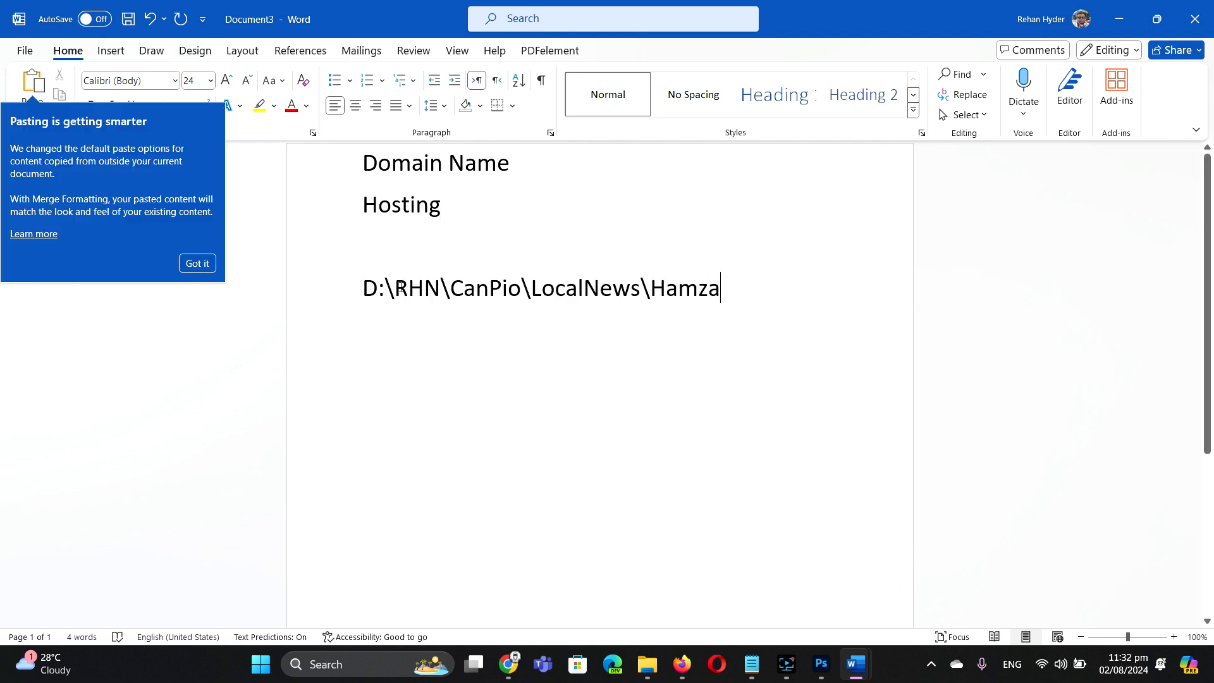
{"action": "left_click_drag", "start_coordinate": [367, 288], "coordinate": [724, 293]}
{"action": "left_click", "coordinate": [453, 291]}
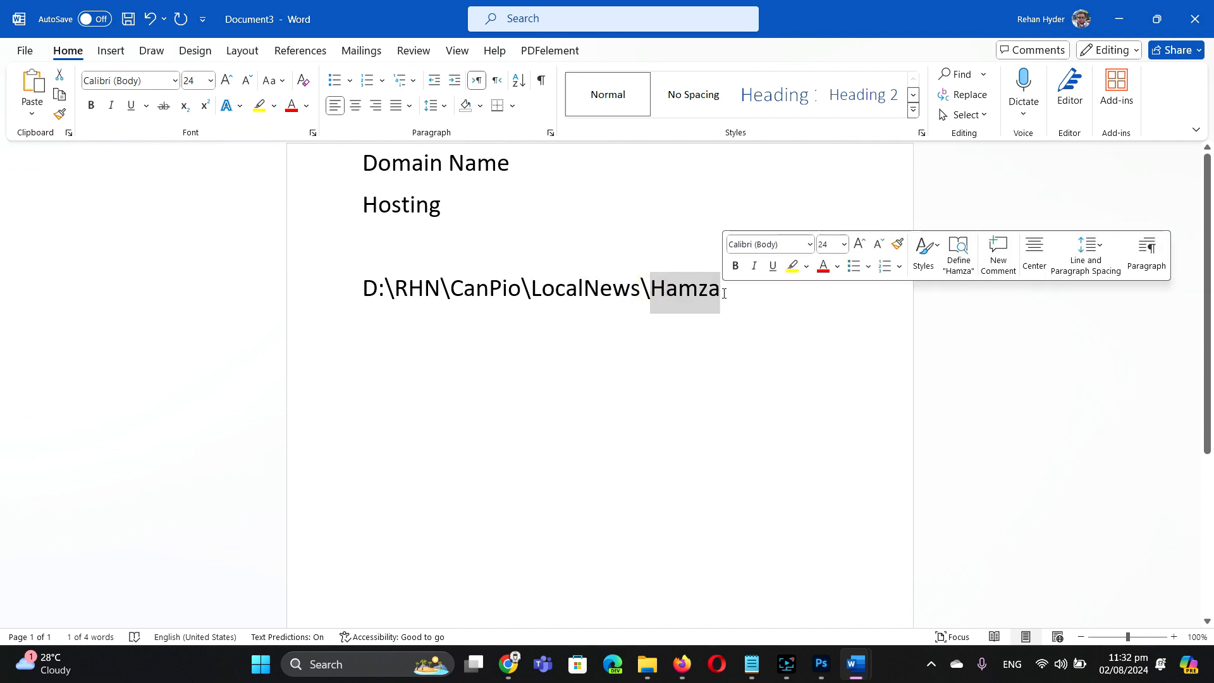
{"action": "triple_click", "coordinate": [686, 290]}
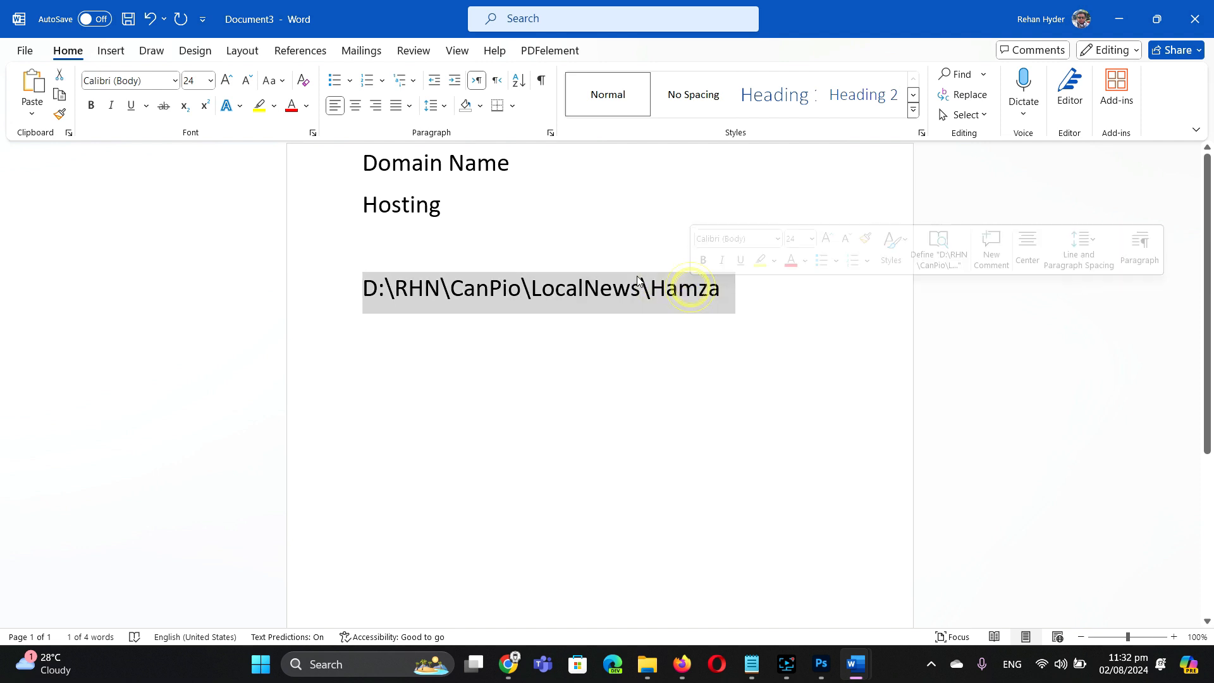
{"action": "right_click", "coordinate": [582, 279]}
{"action": "left_click", "coordinate": [625, 354]}
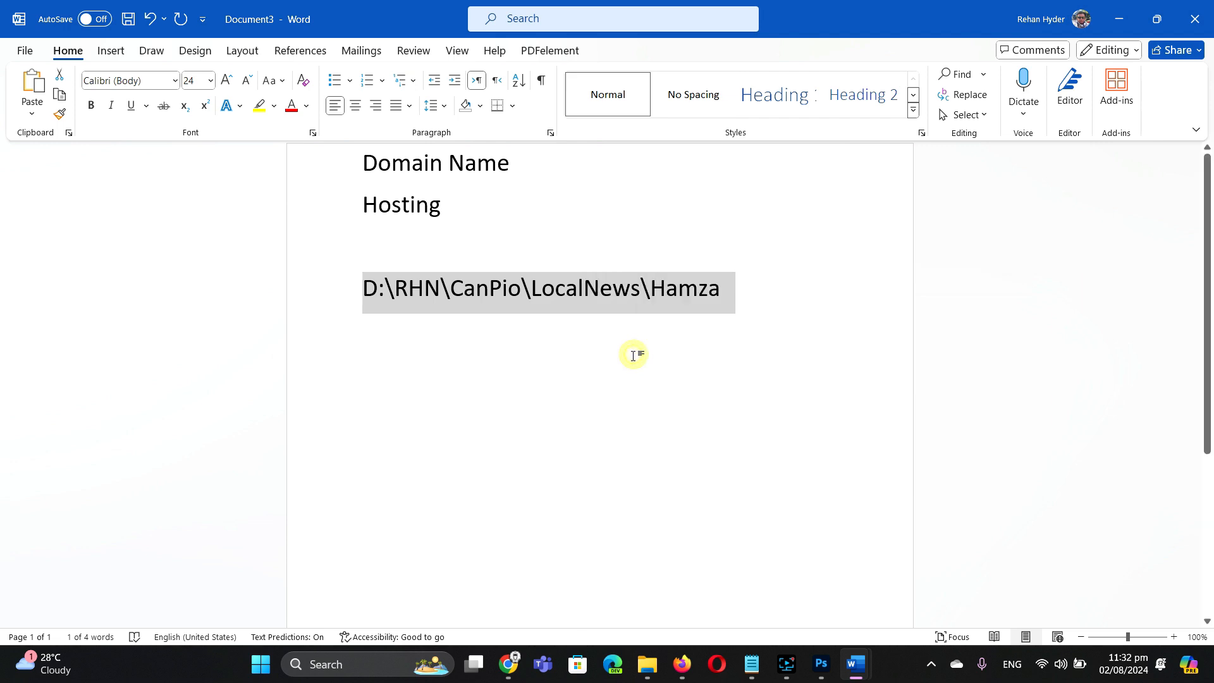
Step: Reopen the Hamza folder in a fresh File Explorer window via the pasted path, then minimize it
{"action": "left_click", "coordinate": [648, 664]}
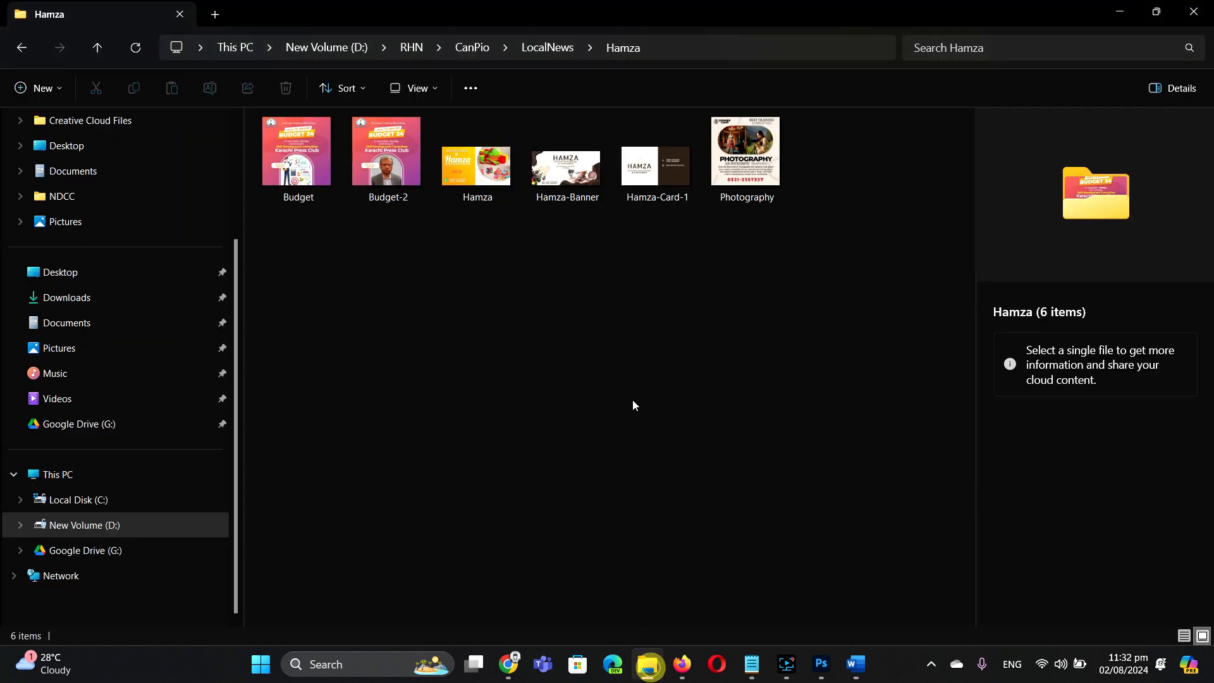
{"action": "left_click", "coordinate": [1193, 11]}
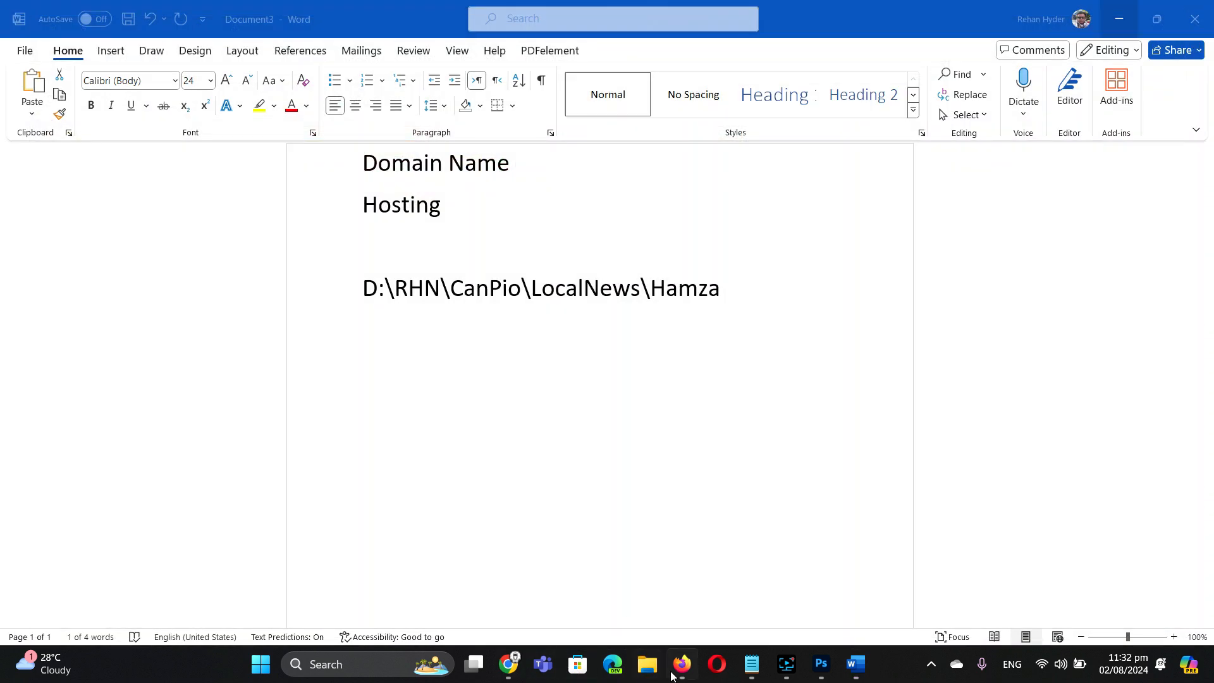
{"action": "left_click", "coordinate": [649, 666]}
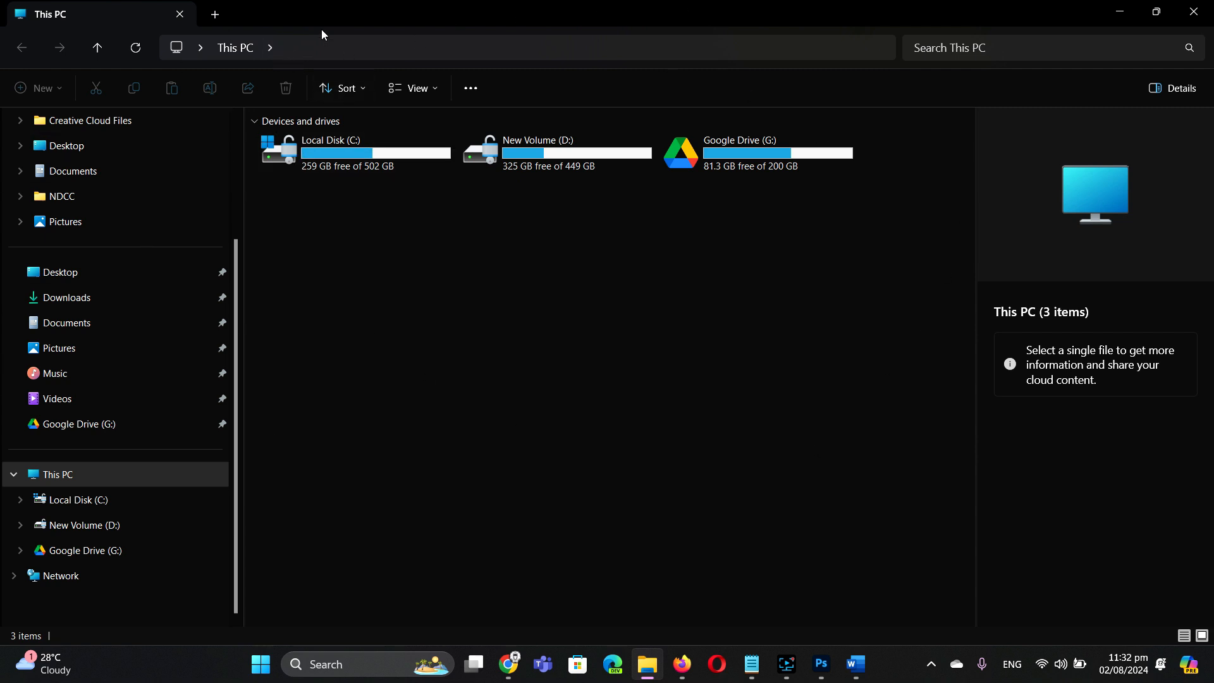
{"action": "left_click", "coordinate": [322, 45]}
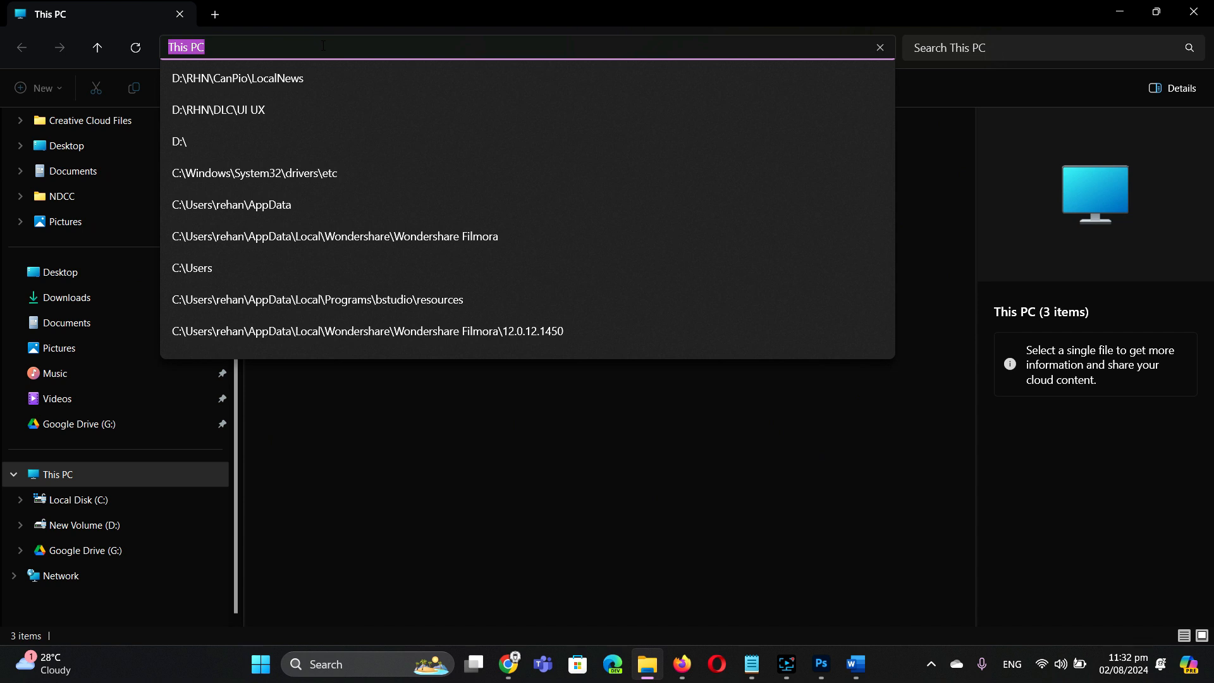
{"action": "key", "text": "ctrl+v"}
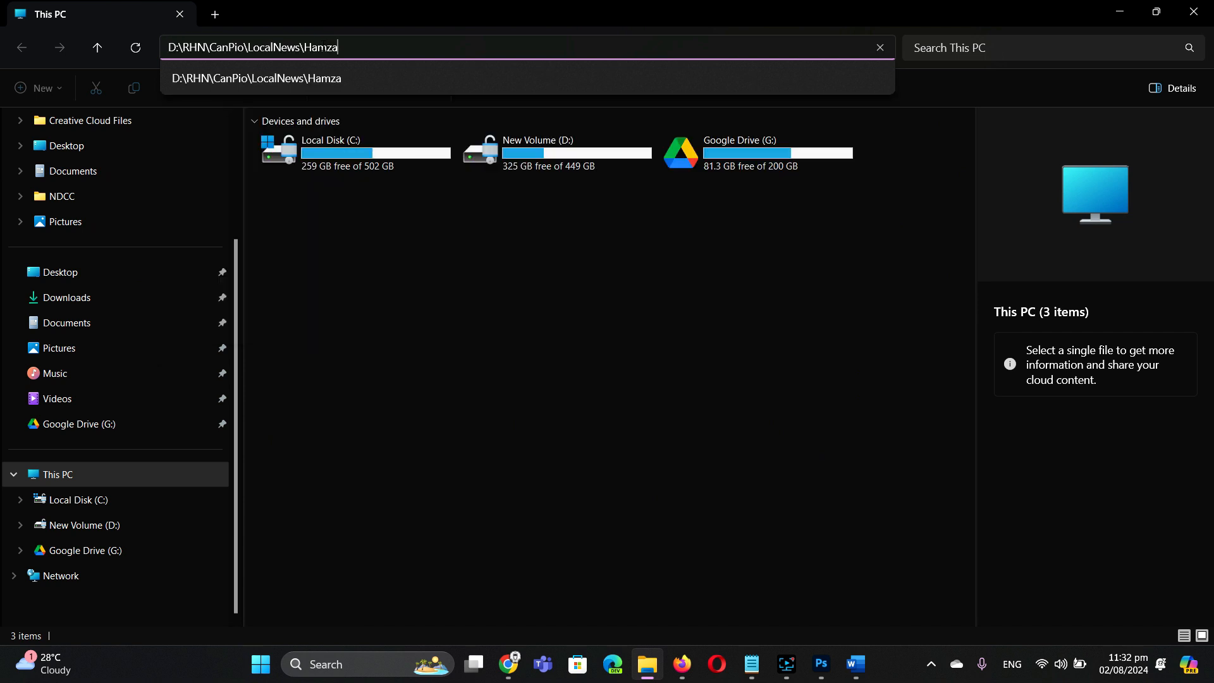
{"action": "key", "text": "Return"}
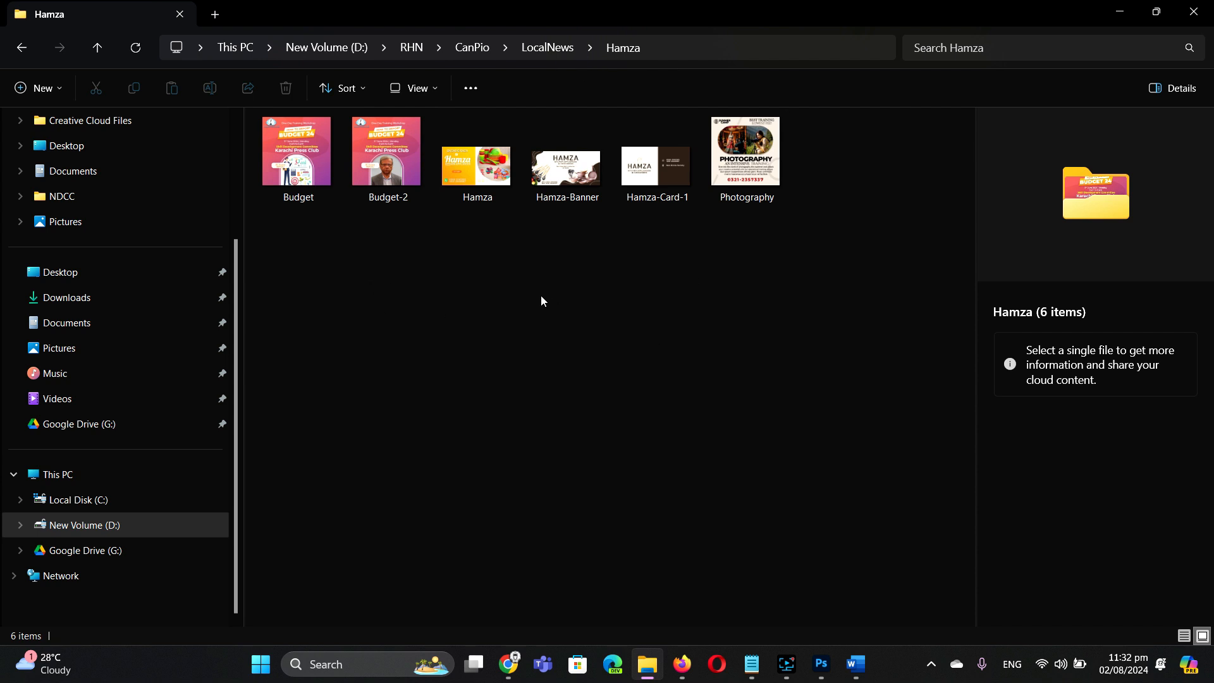
{"action": "left_click", "coordinate": [1120, 11]}
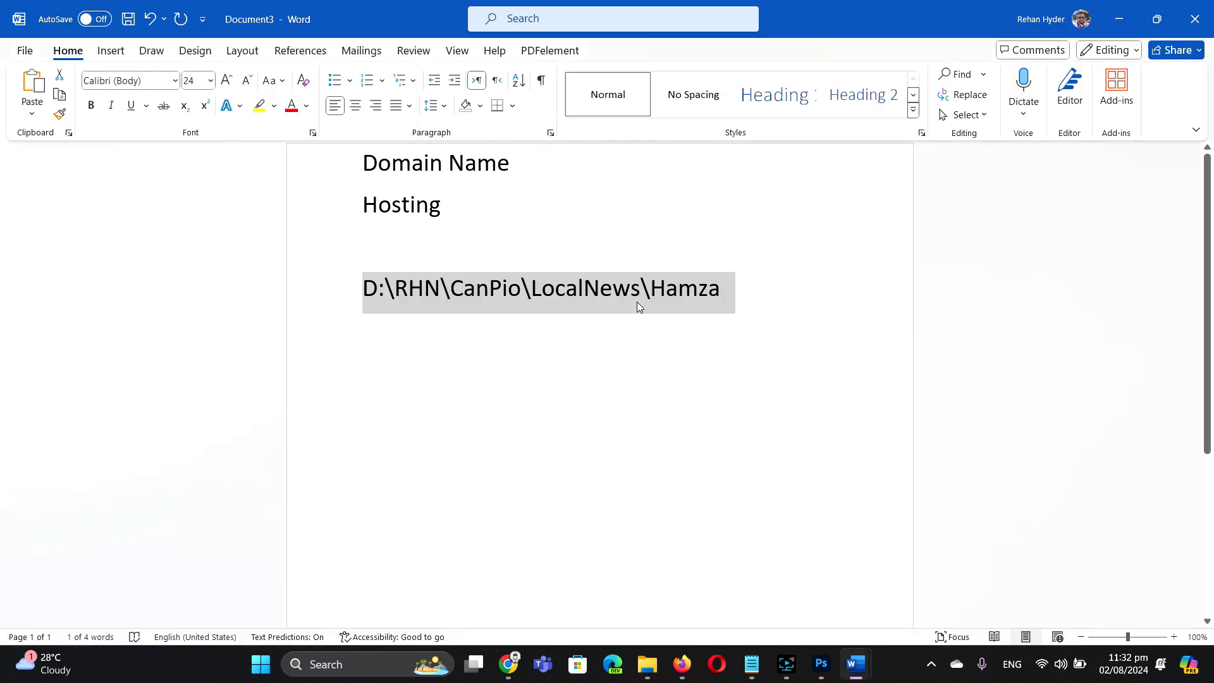
Step: Overwrite the path line with Server, Storage : domain and Hosting on separate lines
{"action": "triple_click", "coordinate": [634, 293]}
{"action": "double_click", "coordinate": [635, 292]}
{"action": "triple_click", "coordinate": [640, 296]}
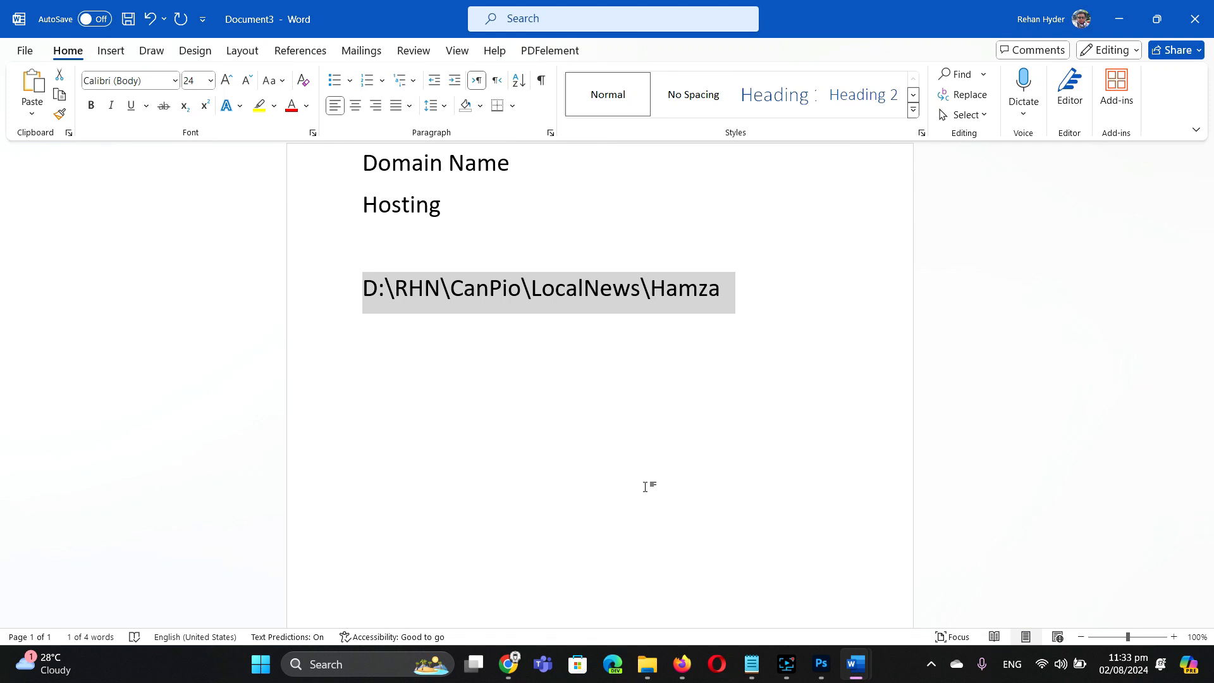
{"action": "type", "text": "S"}
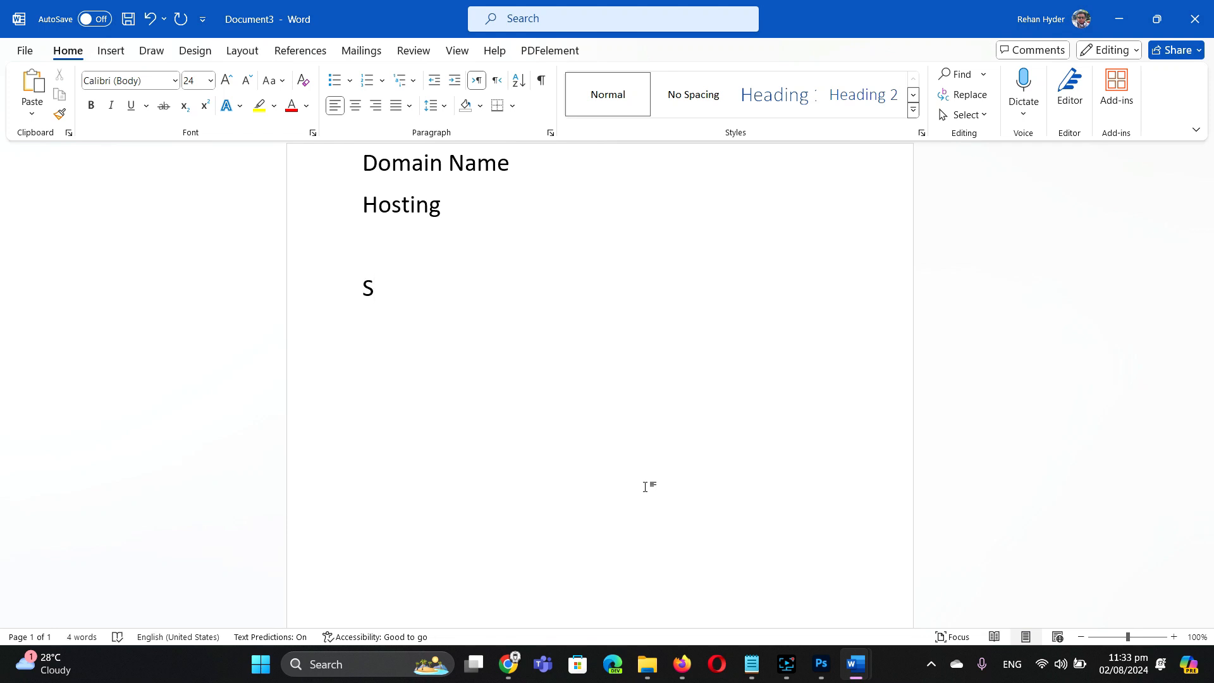
{"action": "type", "text": "erver"}
{"action": "key", "text": "Return"}
{"action": "type", "text": "Folder"}
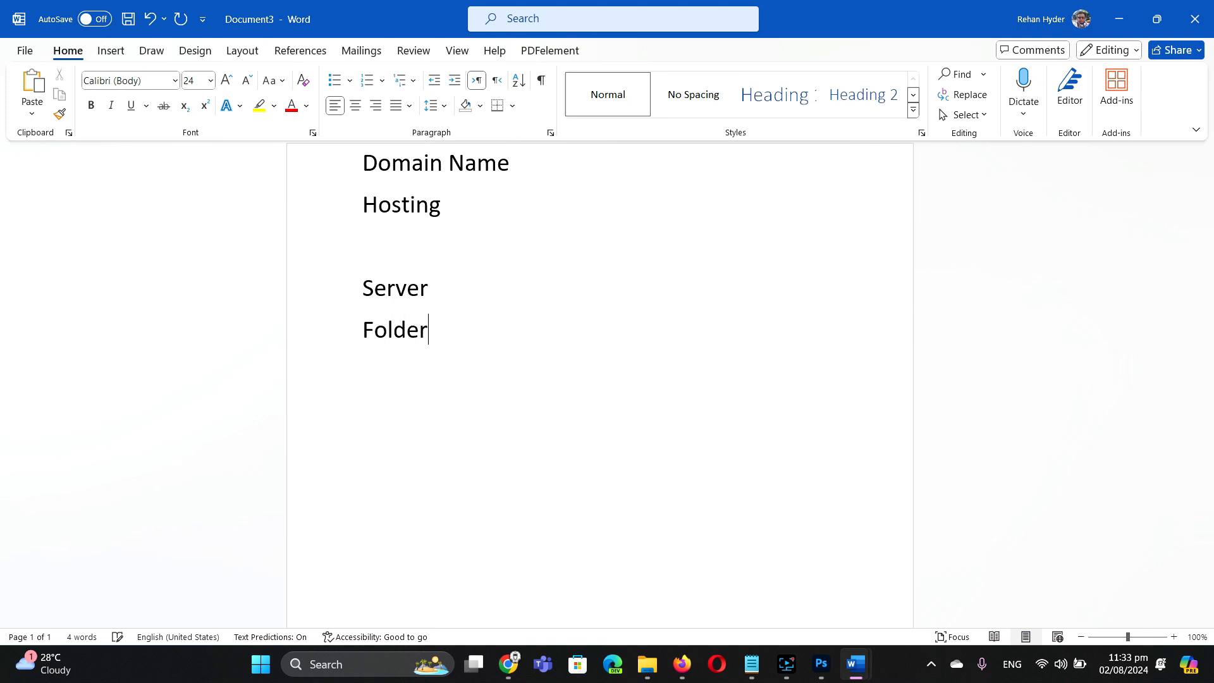
{"action": "key", "text": "BackSpace"}
{"action": "key", "text": "BackSpace"}
{"action": "key", "text": "BackSpace"}
{"action": "key", "text": "BackSpace"}
{"action": "key", "text": "BackSpace"}
{"action": "key", "text": "BackSpace"}
{"action": "type", "text": "Storage"}
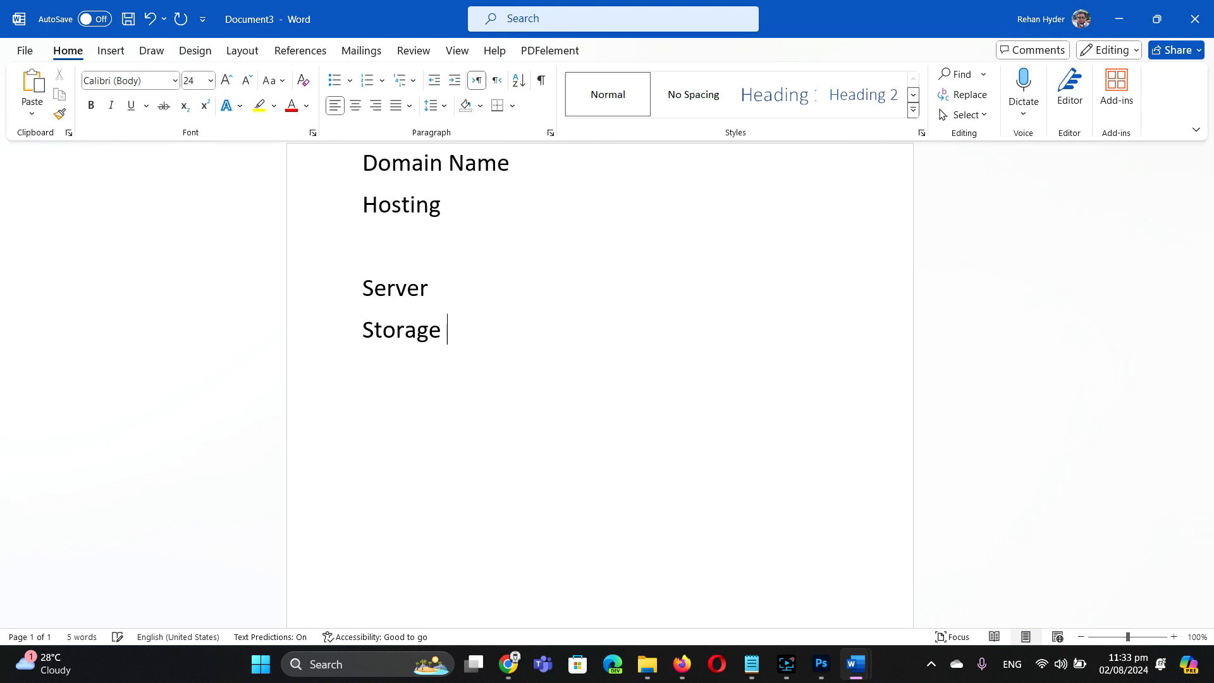
{"action": "type", "text": " :"}
{"action": "type", "text": "domain"}
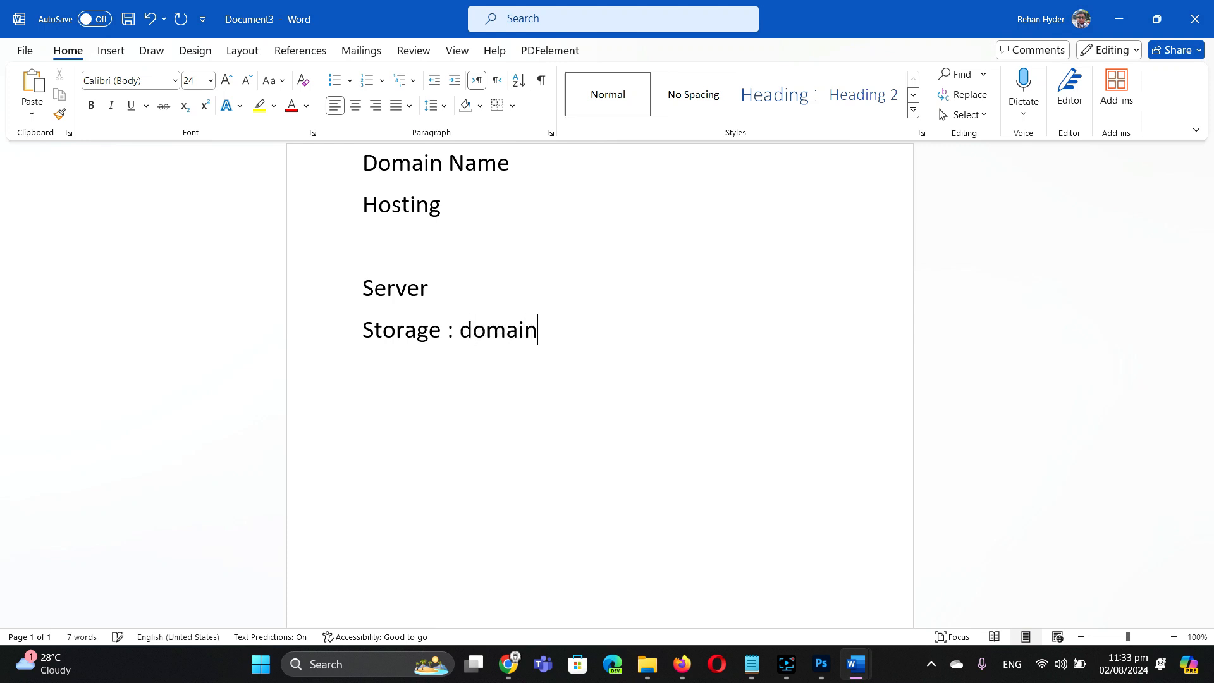
{"action": "key", "text": "Return"}
{"action": "type", "text": "Hosting"}
{"action": "key", "text": "Return"}
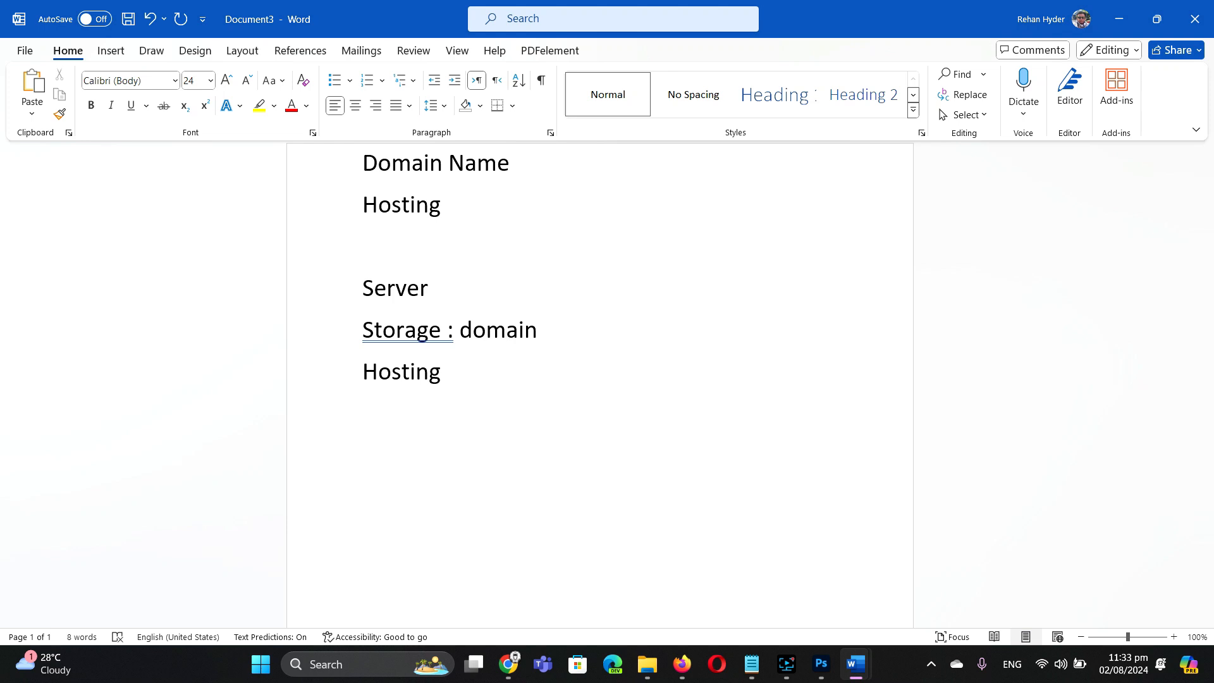
Step: Add the price lines Domain 3000 – 3500 and Hosting 3000 .....
{"action": "type", "text": "Domain 3500"}
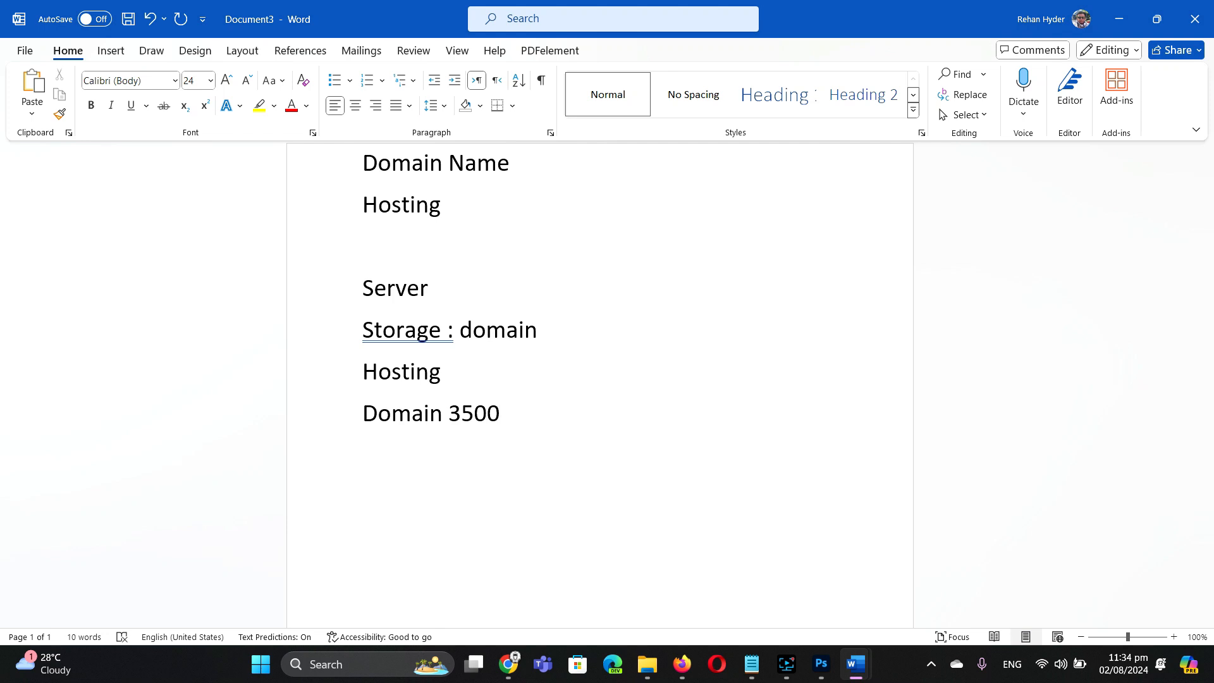
{"action": "key", "text": "BackSpace"}
{"action": "key", "text": "BackSpace"}
{"action": "key", "text": "BackSpace"}
{"action": "type", "text": "000 "}
{"action": "type", "text": "3500"}
{"action": "key", "text": "Left"}
{"action": "key", "text": "Left"}
{"action": "key", "text": "Left"}
{"action": "key", "text": "Left"}
{"action": "type", "text": "-"}
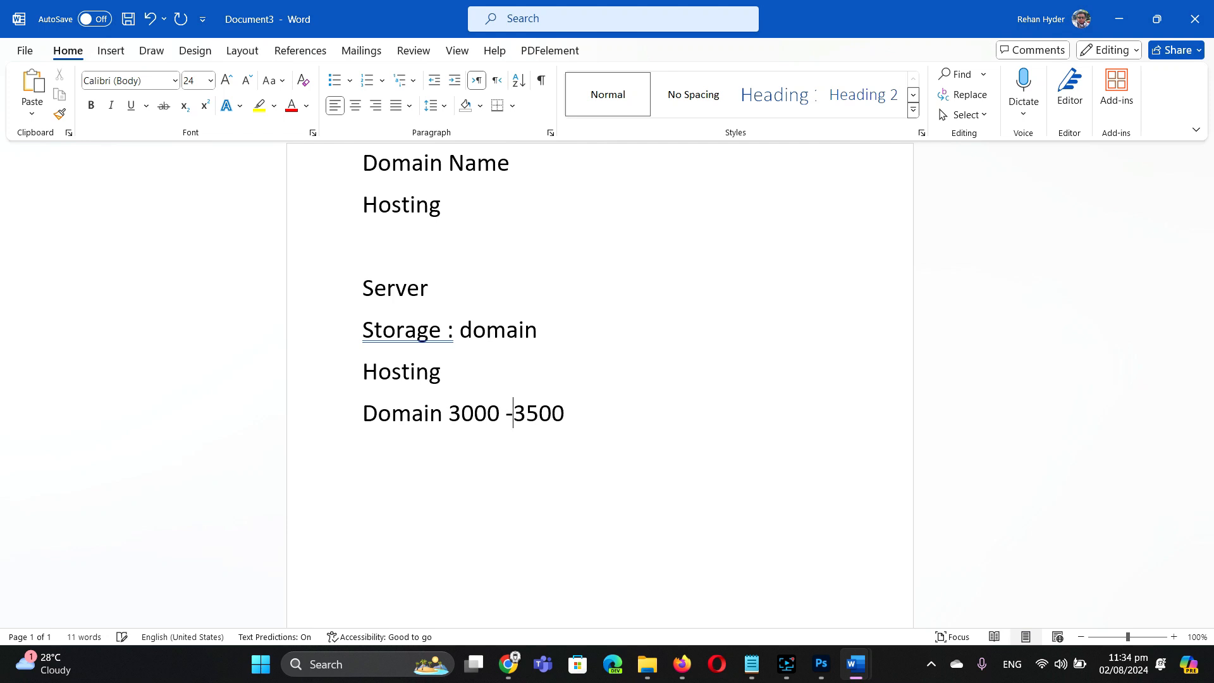
{"action": "key", "text": "Right"}
{"action": "key", "text": "Right"}
{"action": "key", "text": "Right"}
{"action": "key", "text": "Right"}
{"action": "key", "text": "Return"}
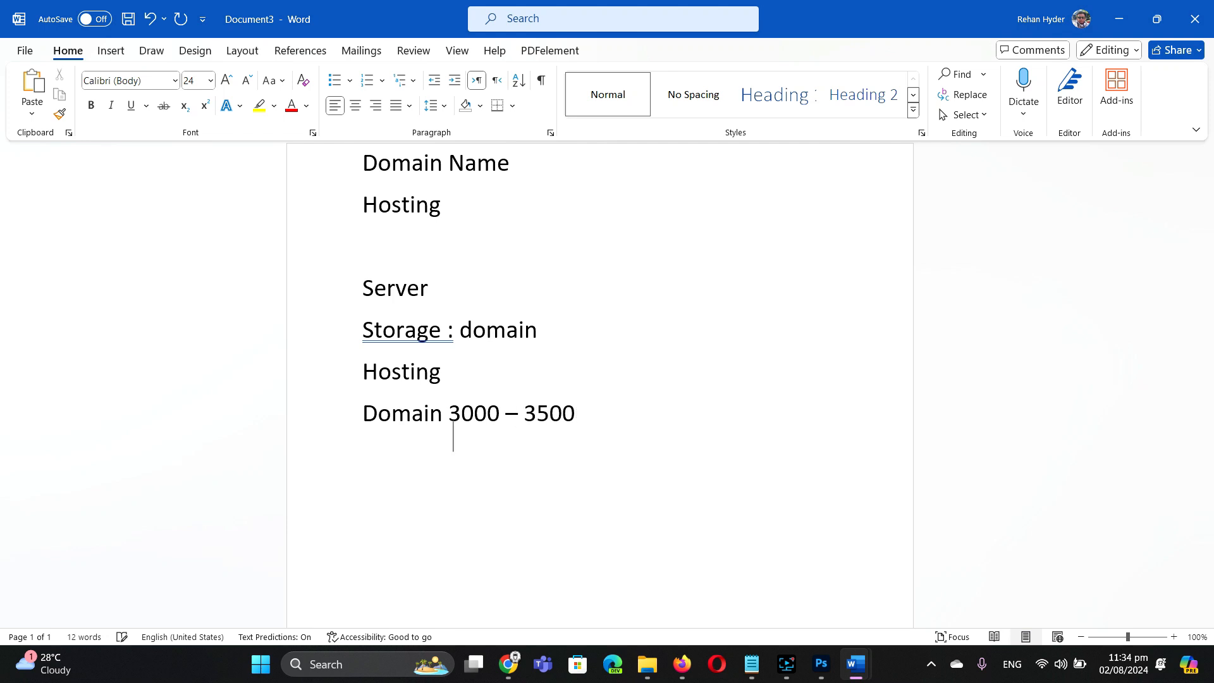
{"action": "type", "text": "Hosting "}
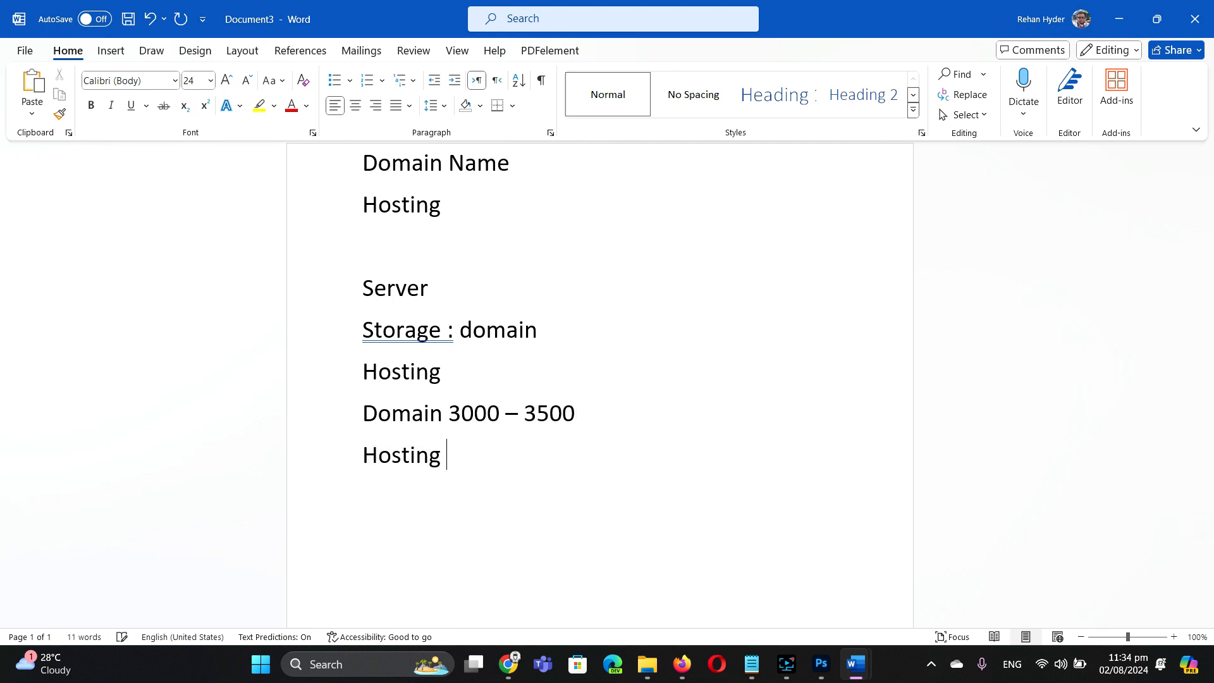
{"action": "type", "text": "3500"}
{"action": "key", "text": "BackSpace"}
{"action": "key", "text": "BackSpace"}
{"action": "key", "text": "BackSpace"}
{"action": "type", "text": "000"}
{"action": "type", "text": " ......"}
Step: Add the line Free domain and hosting below the prices
{"action": "key", "text": "Return"}
{"action": "type", "text": "Free "}
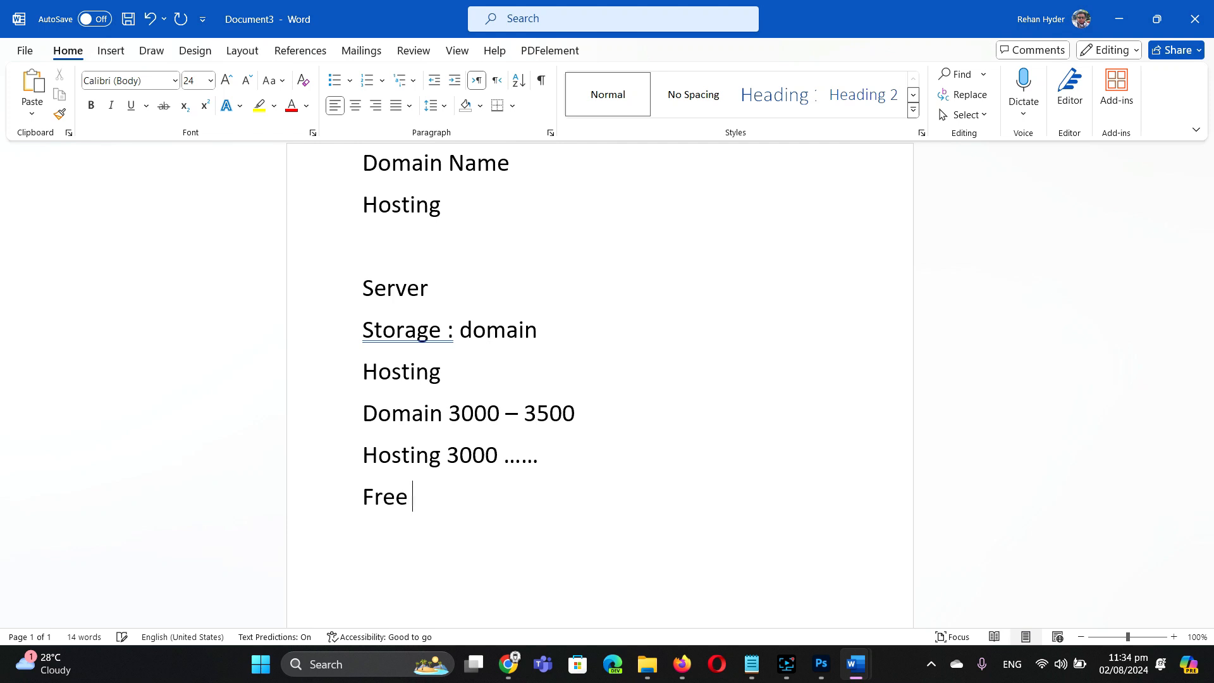
{"action": "type", "text": "domain and hosting"}
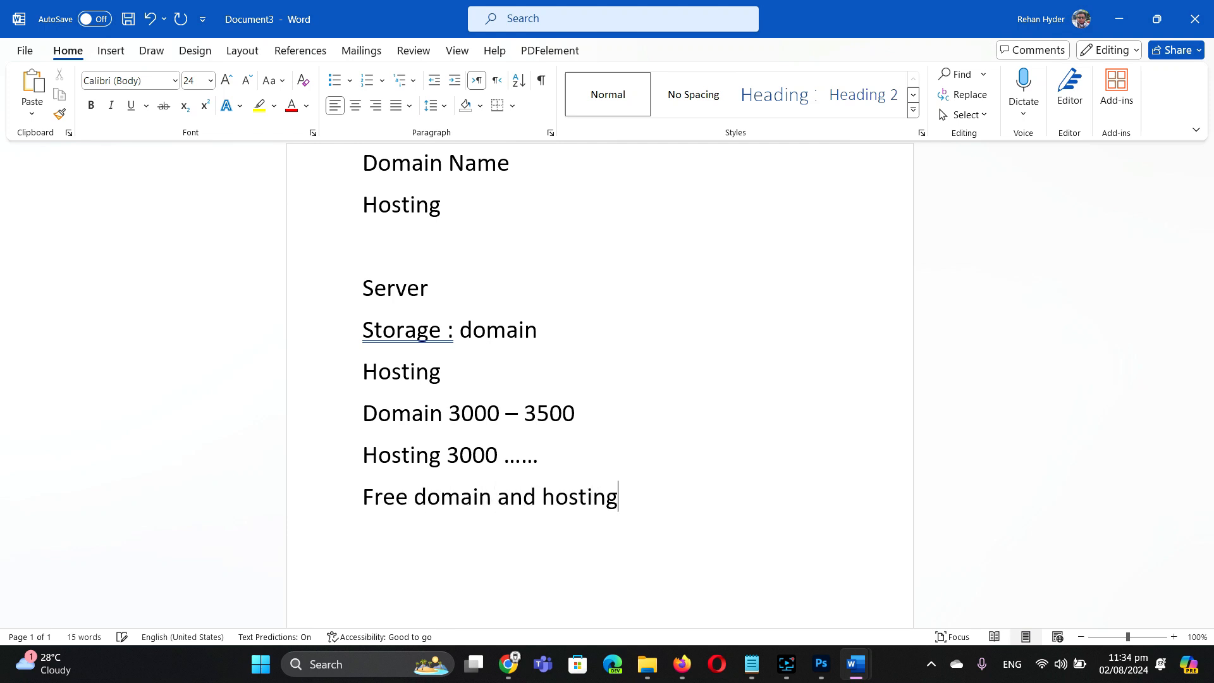
{"action": "key", "text": "Return"}
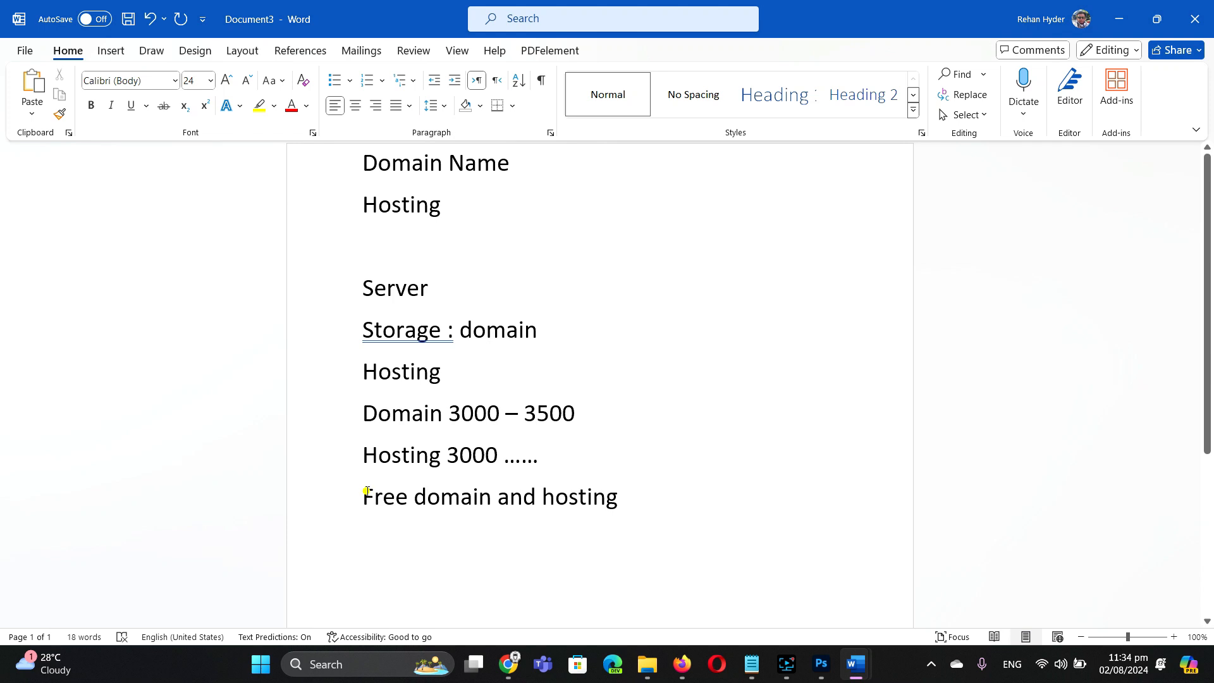
{"action": "left_click_drag", "start_coordinate": [365, 497], "coordinate": [615, 504]}
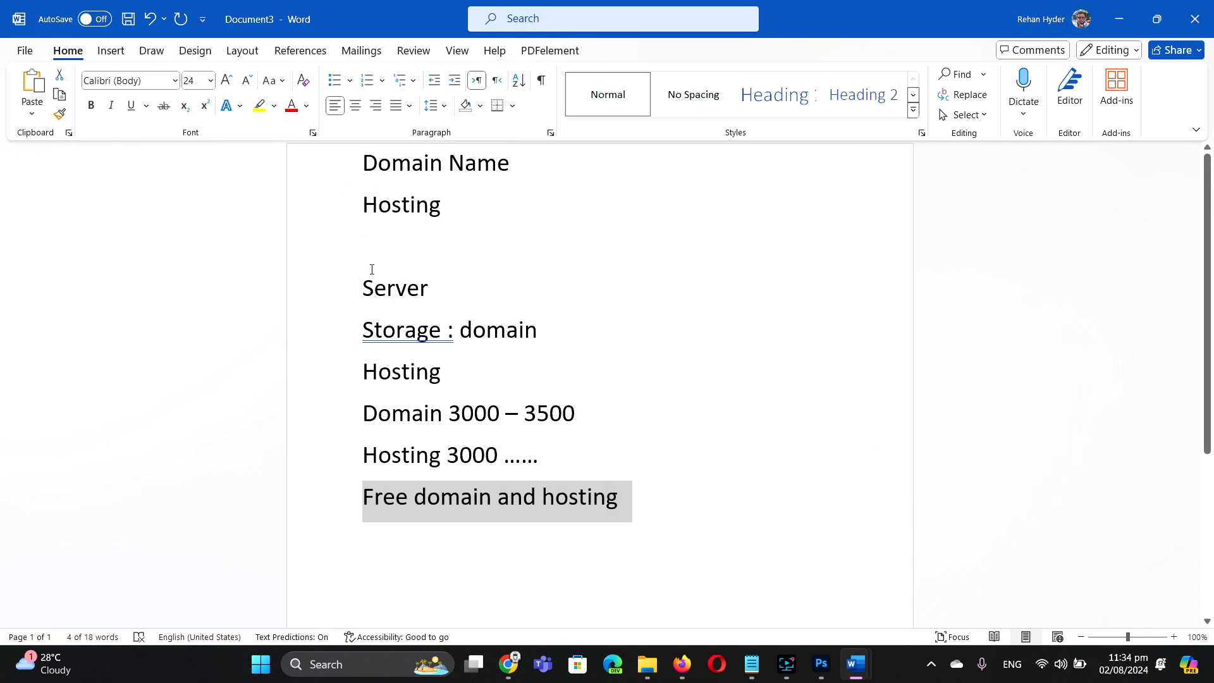
{"action": "left_click_drag", "start_coordinate": [365, 283], "coordinate": [646, 521]}
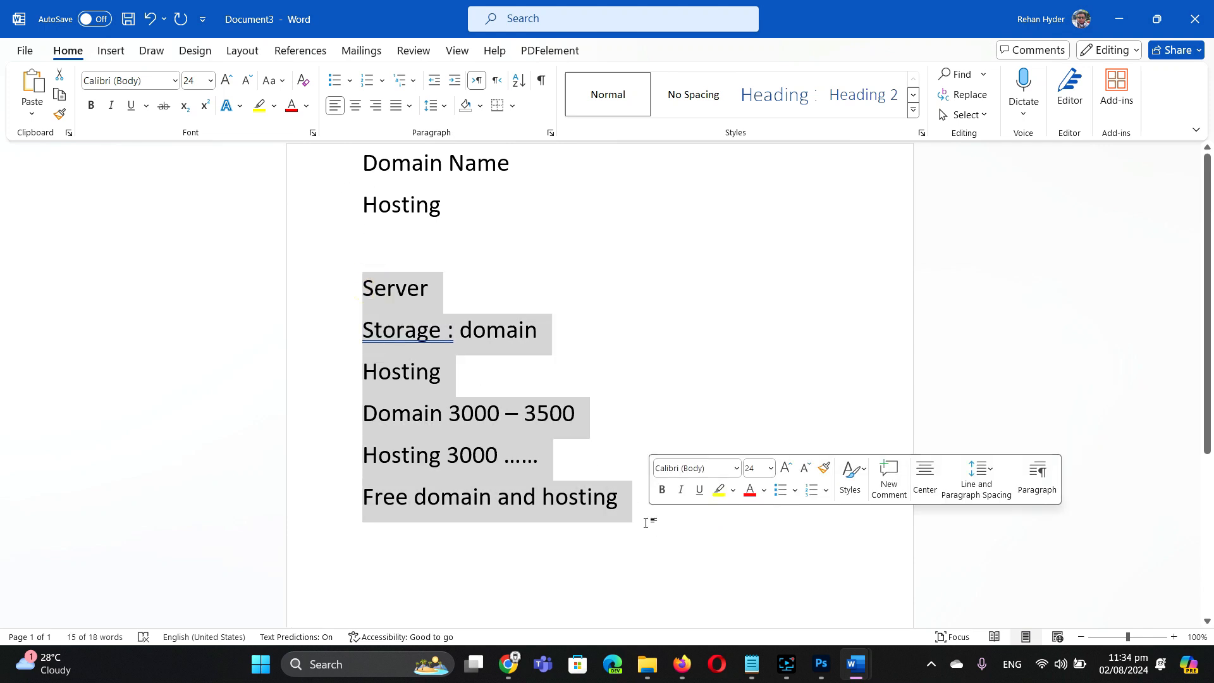
{"action": "key", "text": "BackSpace"}
{"action": "type", "text": "ww"}
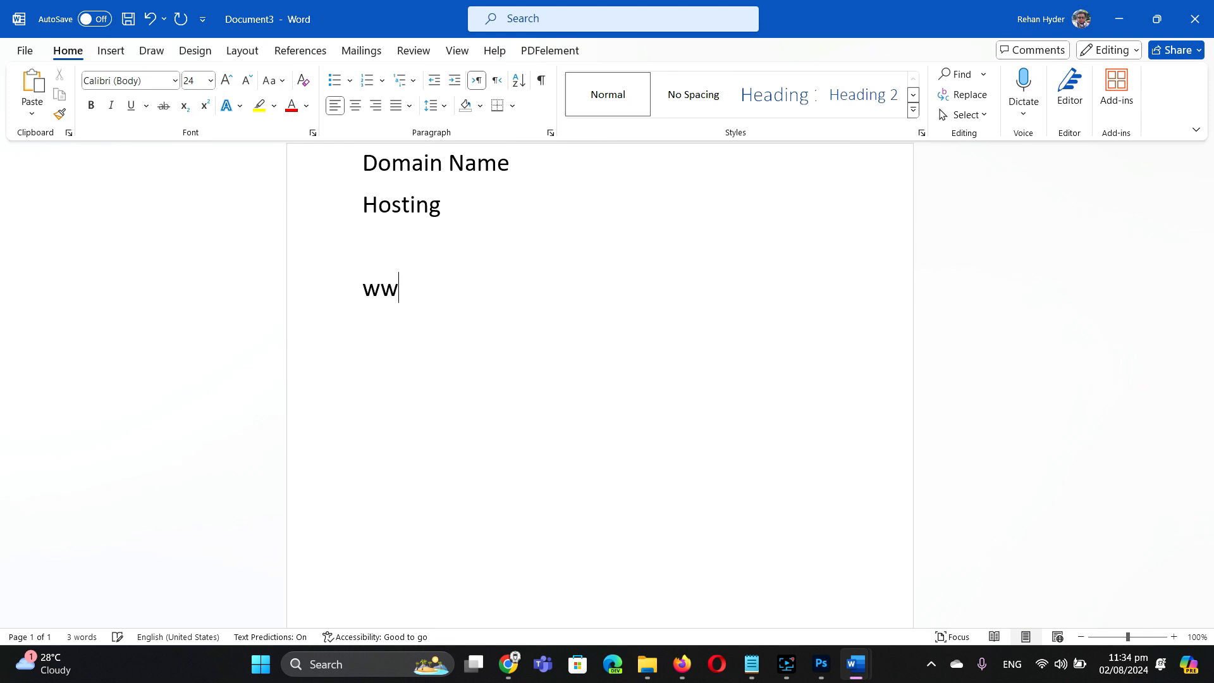
{"action": "type", "text": "w.rehanhyder.com"}
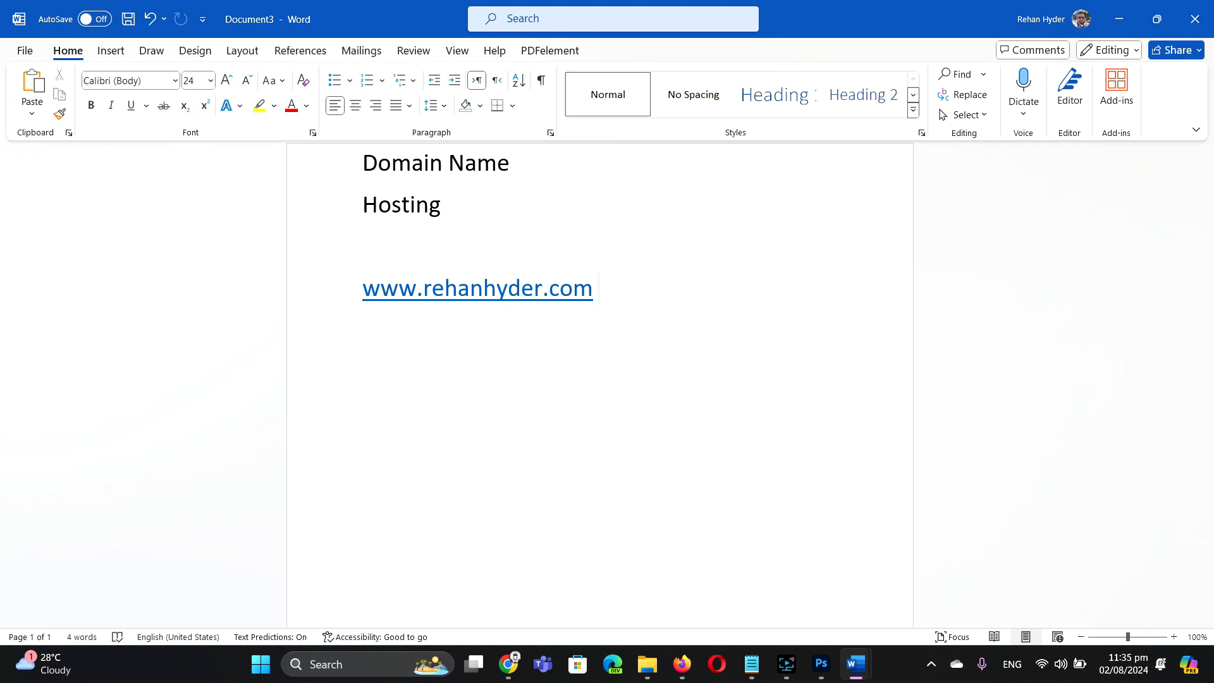
{"action": "key", "text": "Return"}
{"action": "key", "text": "Return"}
{"action": "type", "text": "www.reh"}
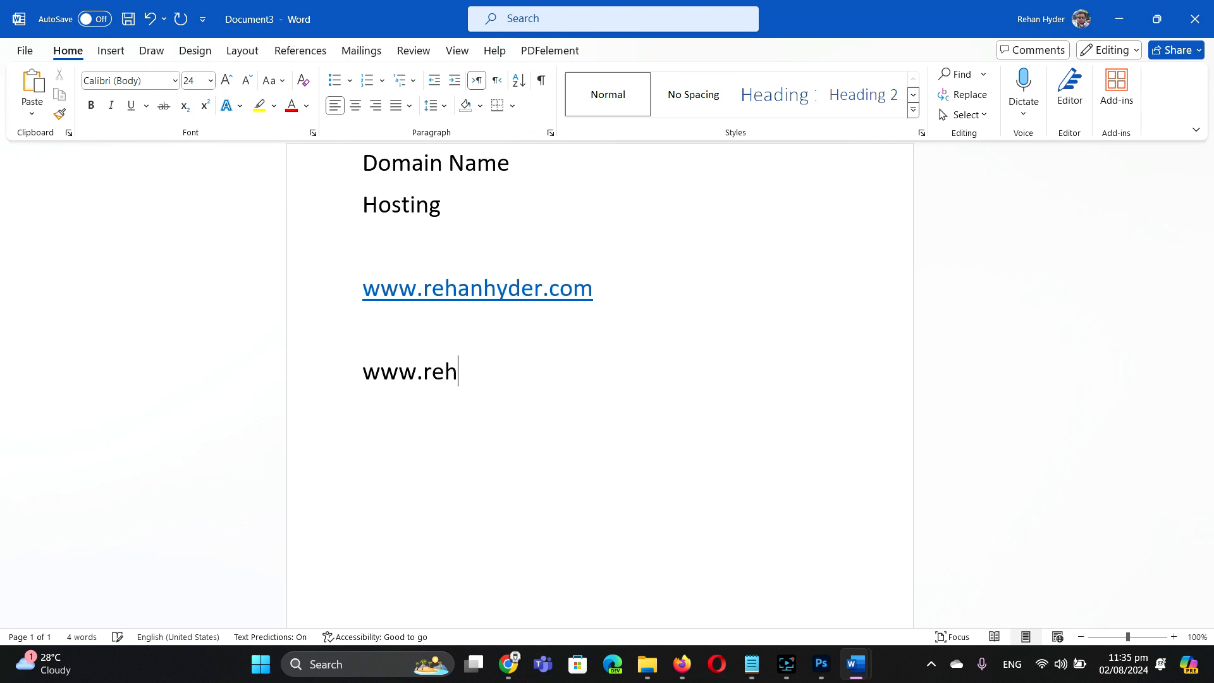
{"action": "type", "text": "anhyder.free"}
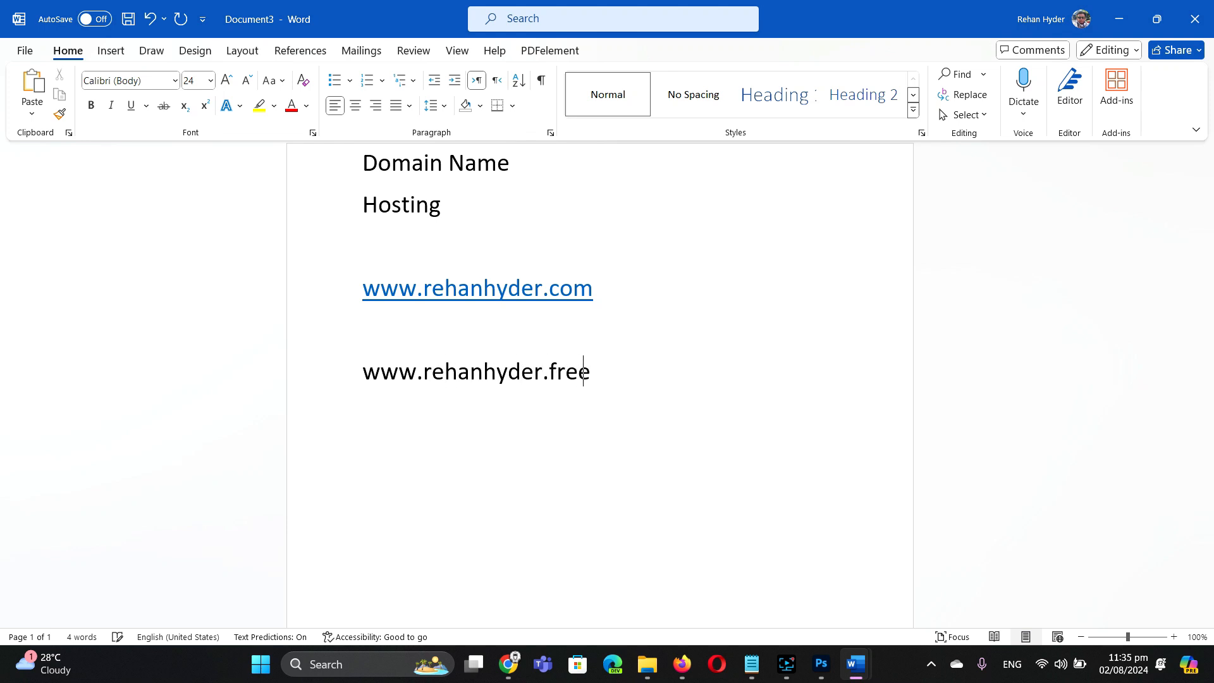
{"action": "type", "text": ".com"}
{"action": "key", "text": "Left"}
{"action": "key", "text": "Left"}
{"action": "key", "text": "Left"}
{"action": "key", "text": "Left"}
{"action": "key", "text": "shift+Left"}
{"action": "key", "text": "shift+Left"}
{"action": "key", "text": "shift+Left"}
{"action": "key", "text": "shift+Left"}
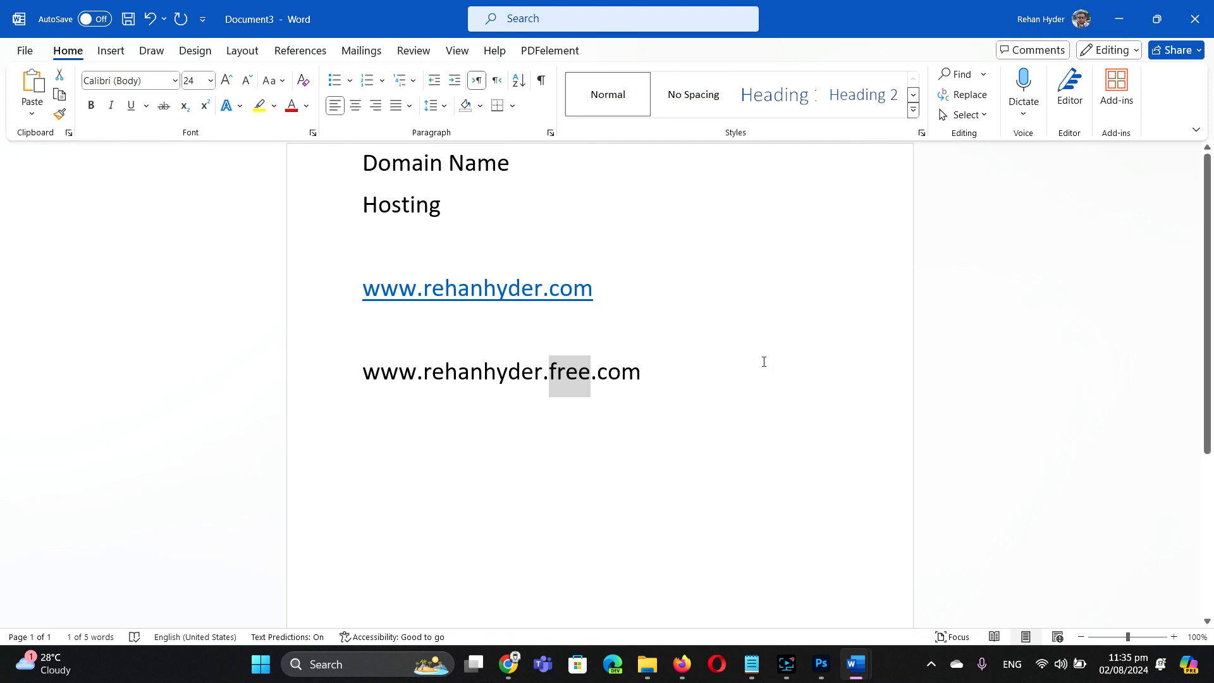
{"action": "left_click", "coordinate": [671, 378]}
{"action": "key", "text": "Return"}
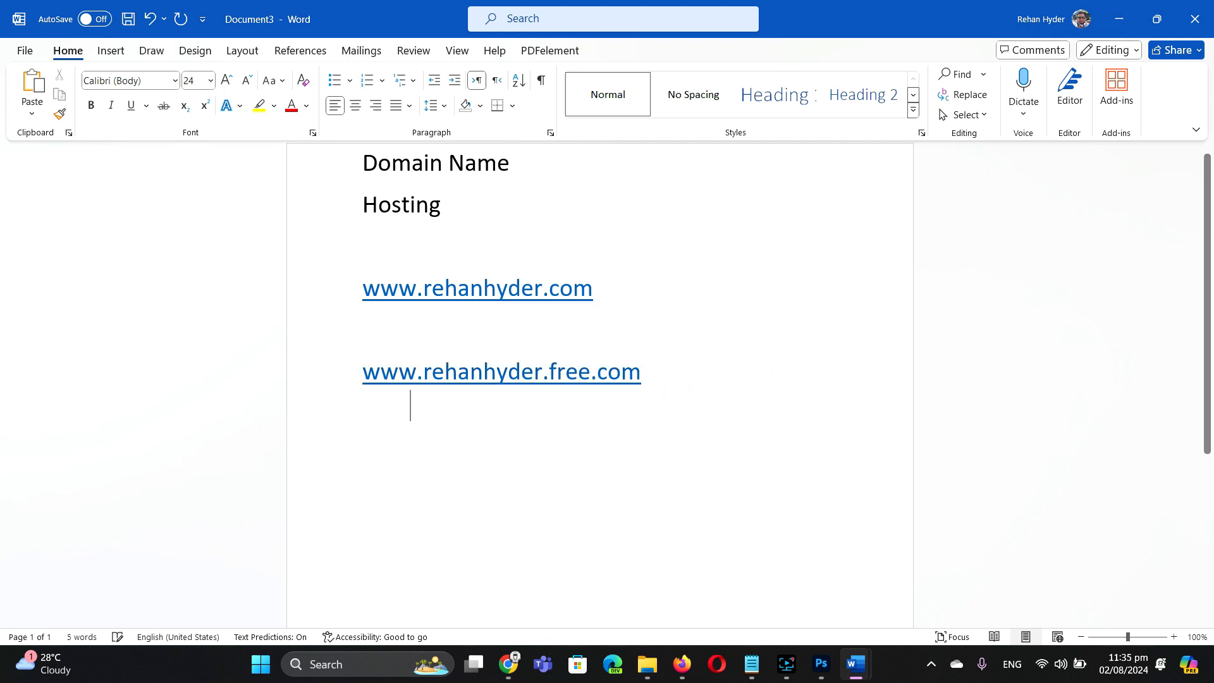
{"action": "key", "text": "Return"}
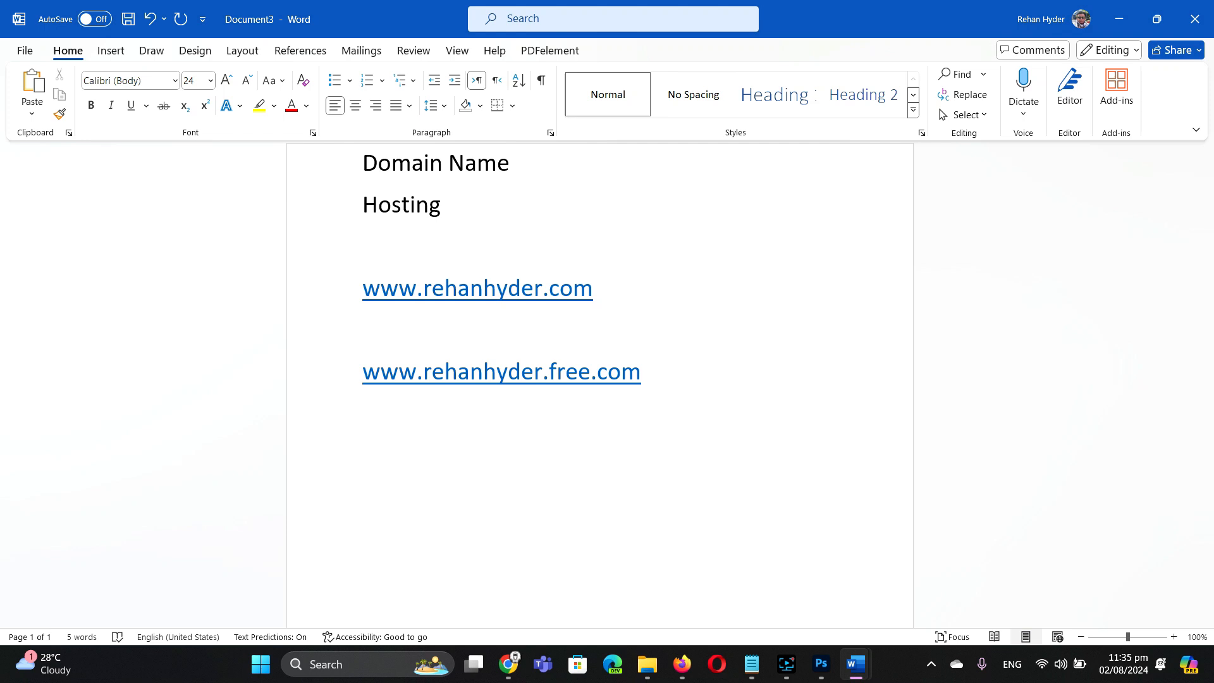
{"action": "type", "text": "www.infinity"}
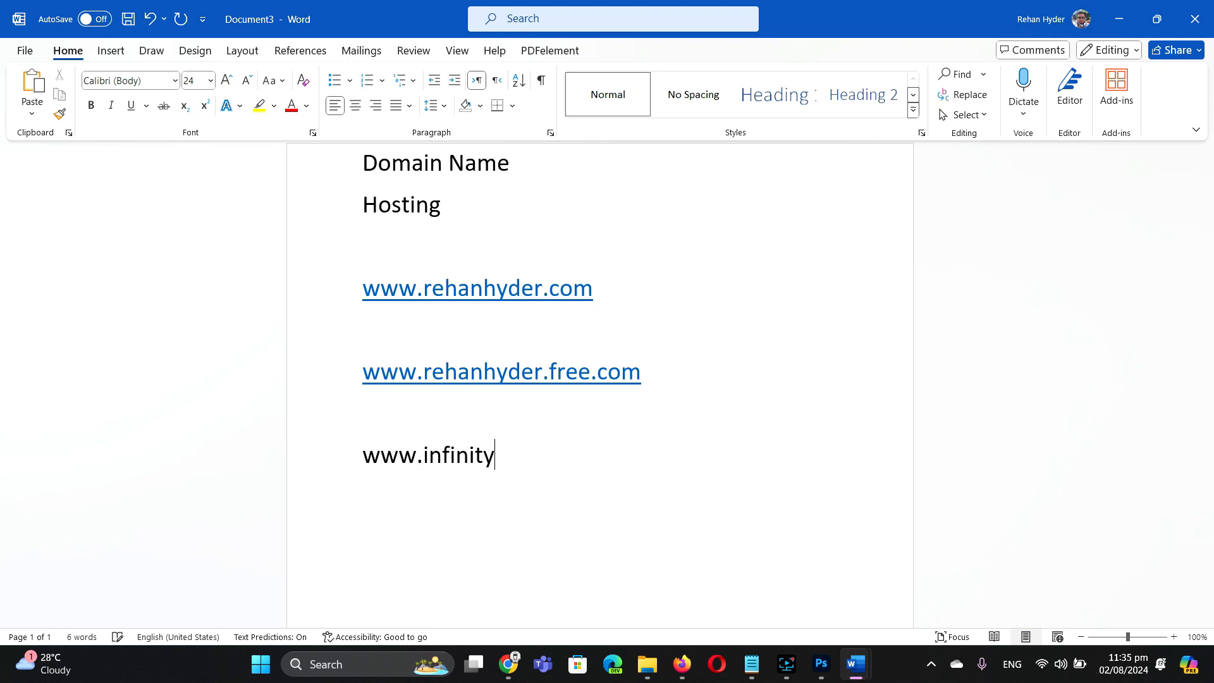
{"action": "type", "text": "free.com"}
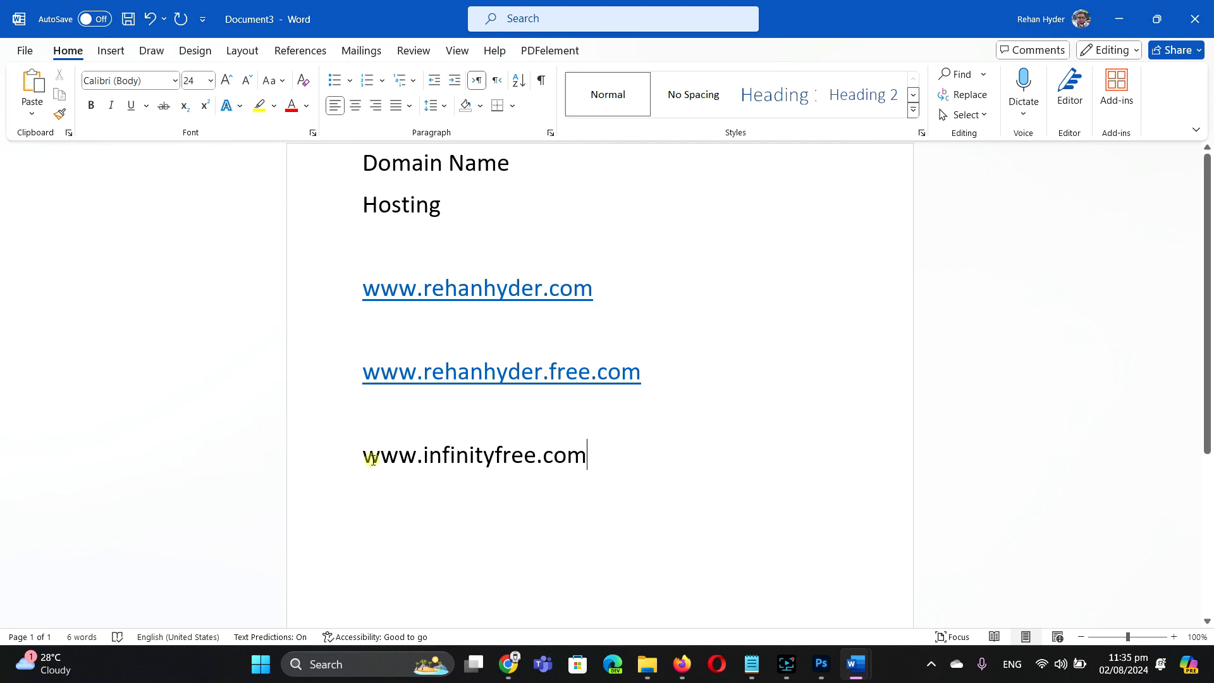
{"action": "left_click_drag", "start_coordinate": [365, 455], "coordinate": [586, 462]}
Step: Search Google for infinityfree in a new Chrome tab and open the InfinityFree homepage
{"action": "right_click", "coordinate": [527, 463]}
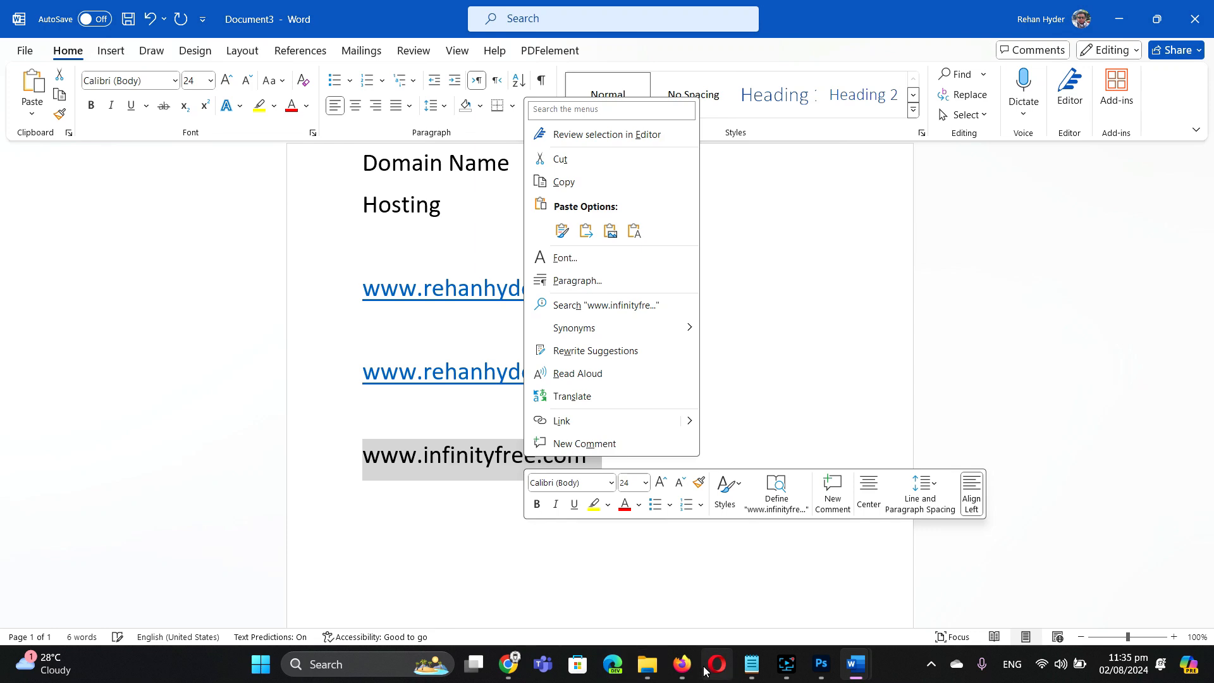
{"action": "left_click", "coordinate": [510, 676]}
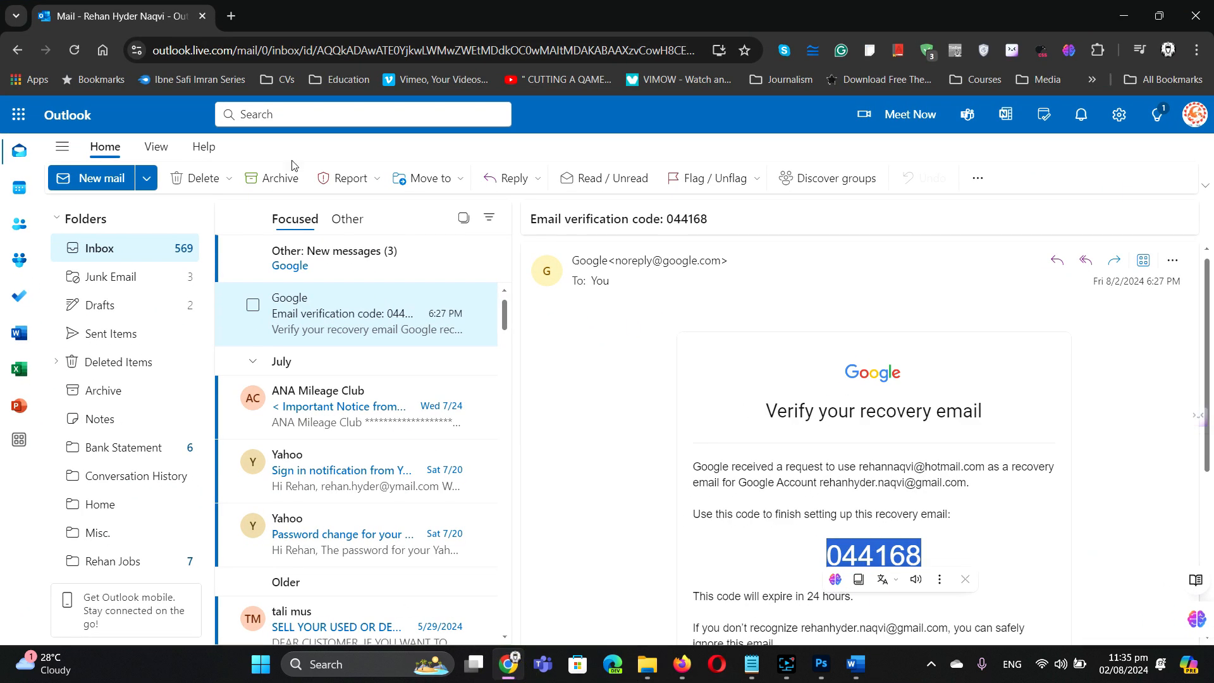
{"action": "left_click", "coordinate": [232, 17]}
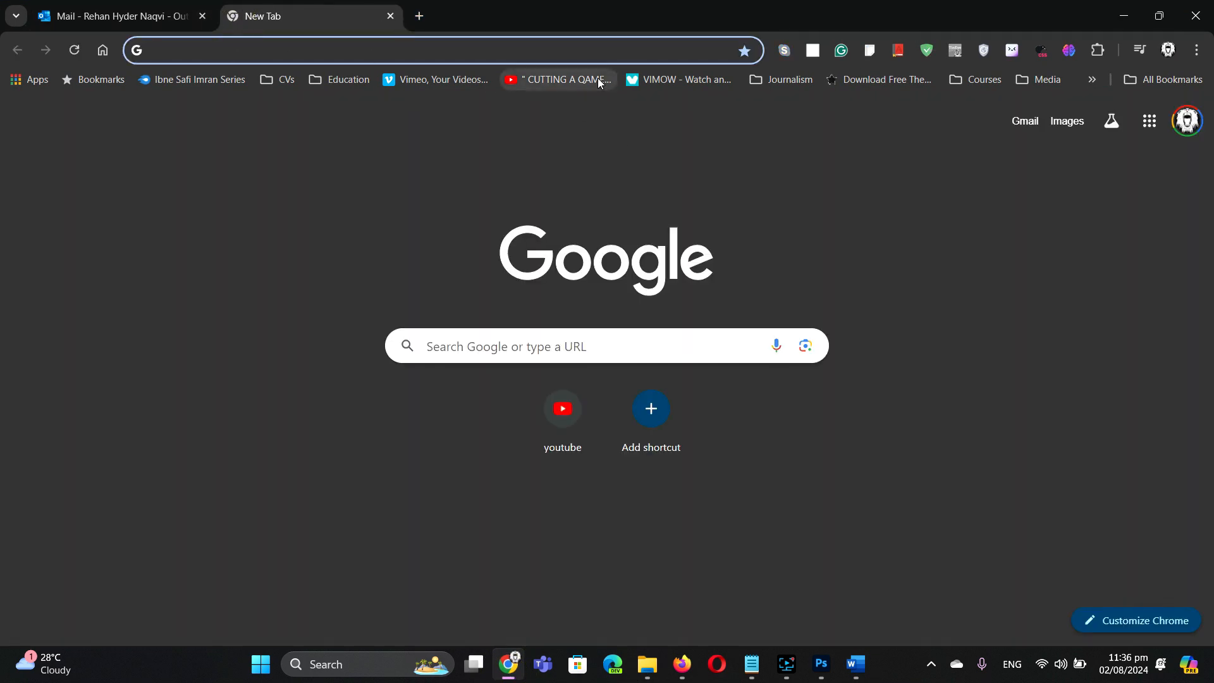
{"action": "type", "text": "inf"}
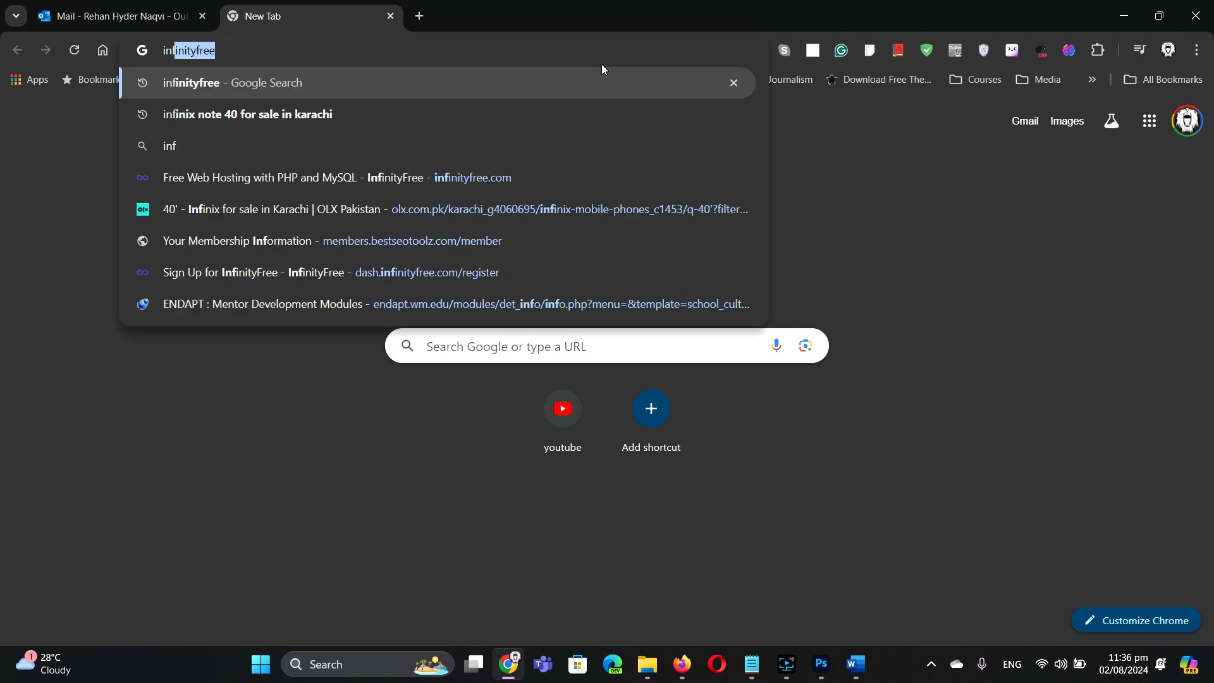
{"action": "key", "text": "Return"}
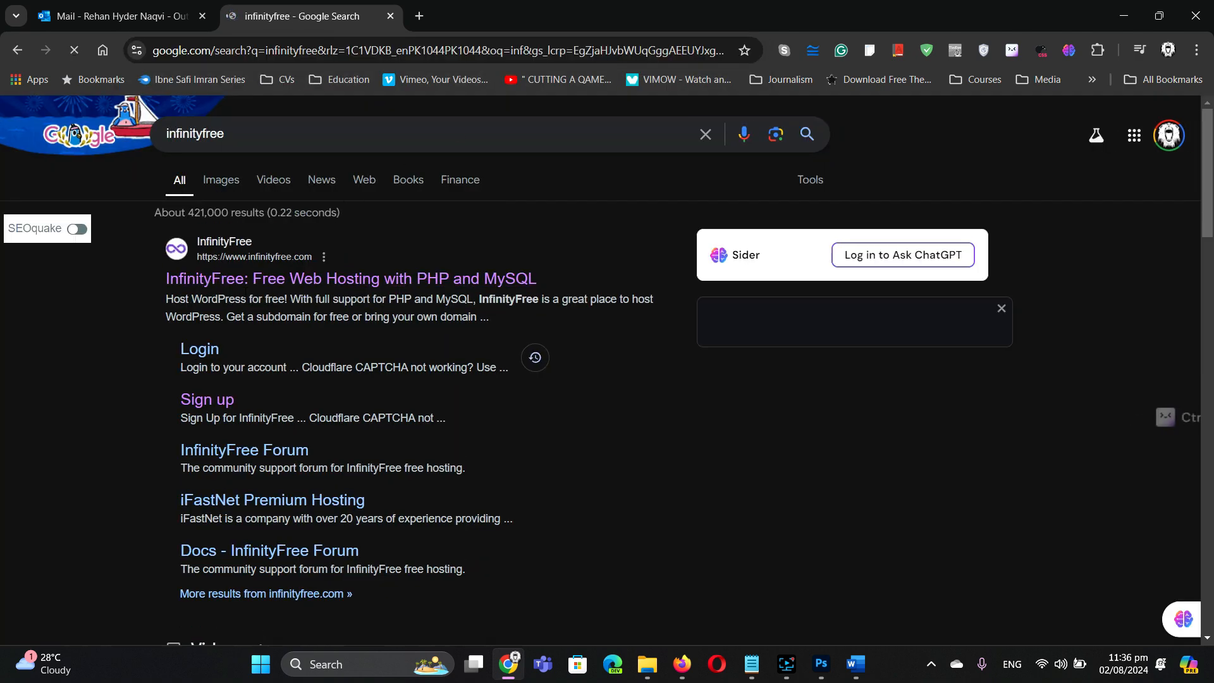
{"action": "left_click", "coordinate": [247, 282]}
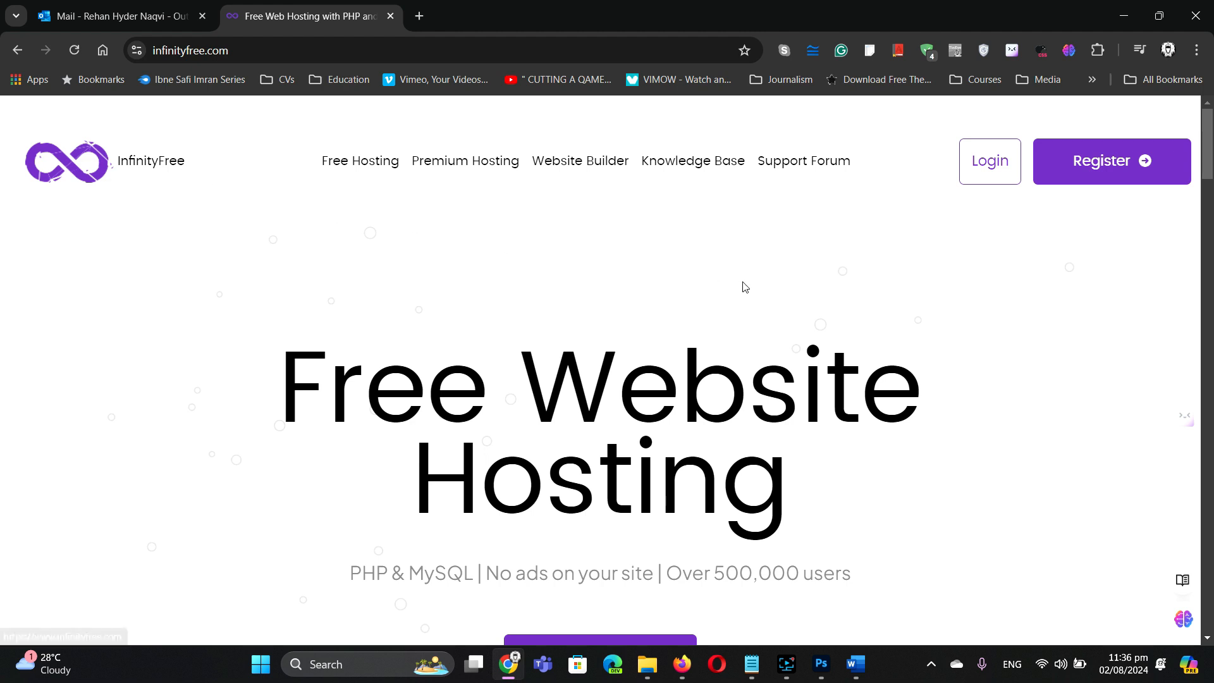
Step: Highlight the PHP & MySQL features on the InfinityFree homepage, then go to Register Now
{"action": "scroll", "coordinate": [753, 288], "scroll_direction": "down", "scroll_amount": 2}
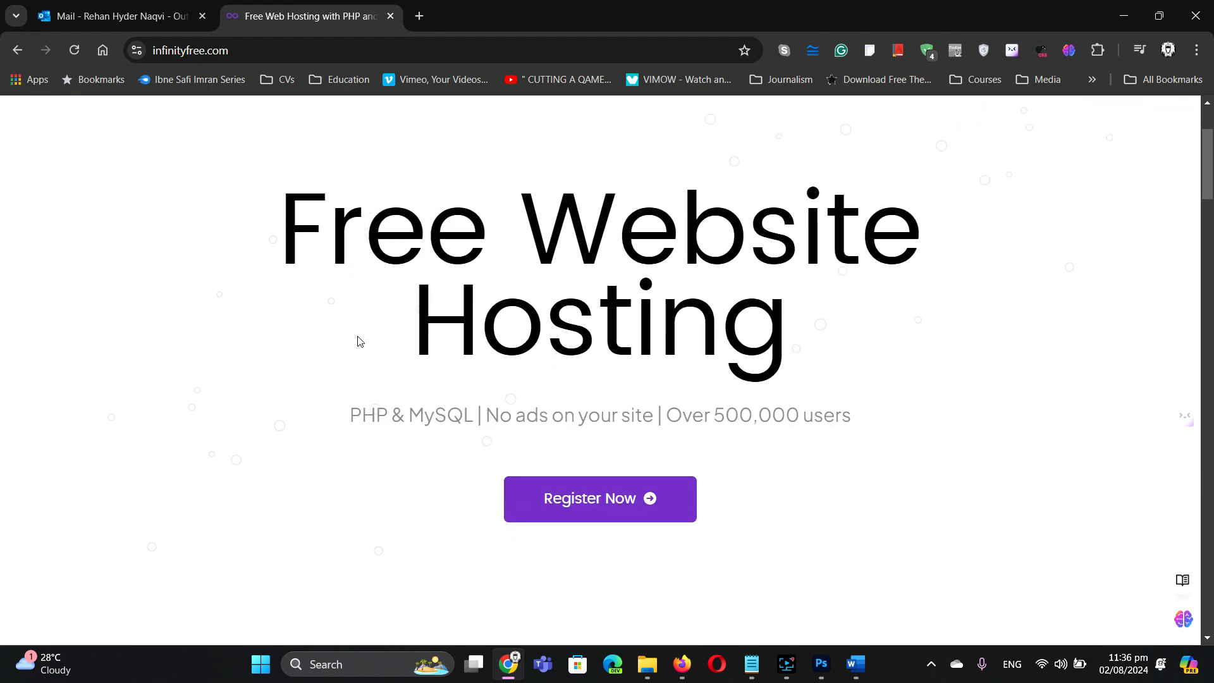
{"action": "left_click_drag", "start_coordinate": [352, 415], "coordinate": [476, 432]}
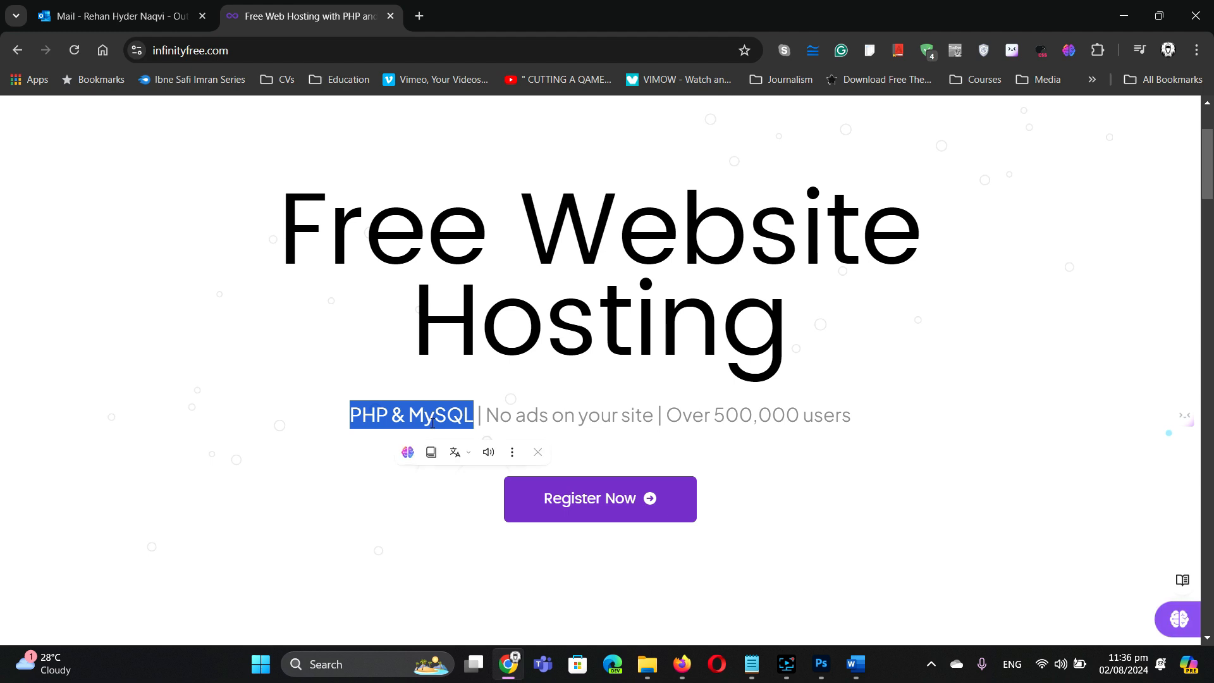
{"action": "left_click", "coordinate": [421, 406]}
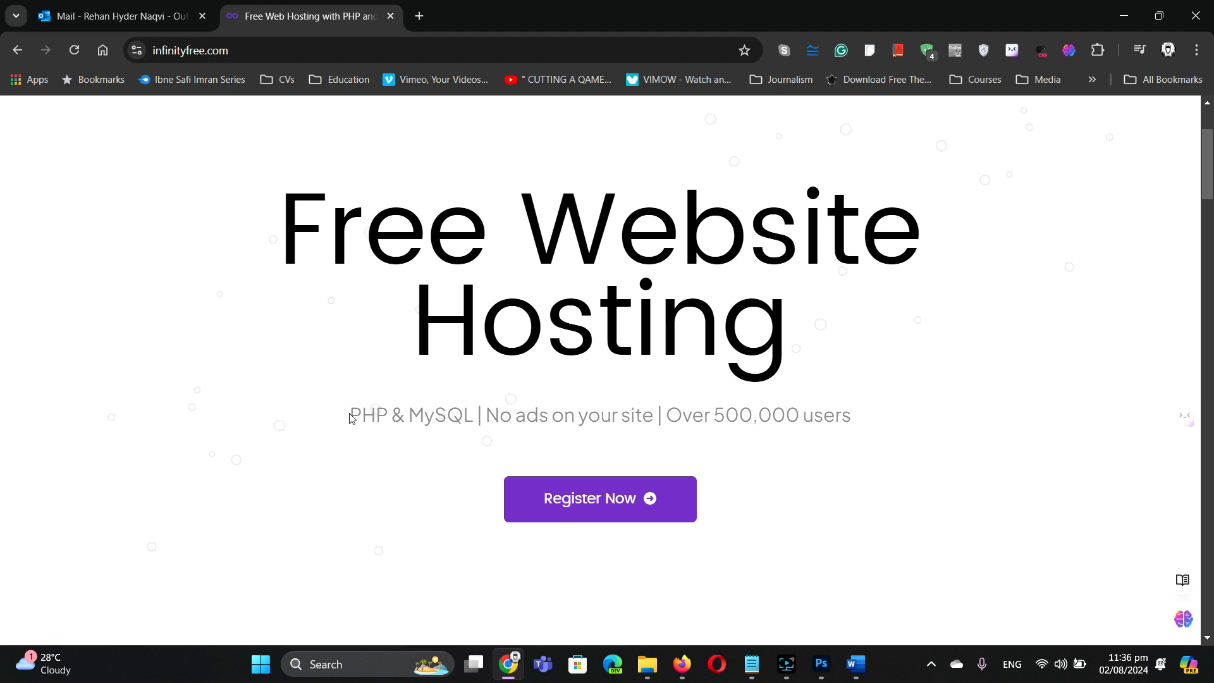
{"action": "left_click_drag", "start_coordinate": [348, 415], "coordinate": [393, 419]}
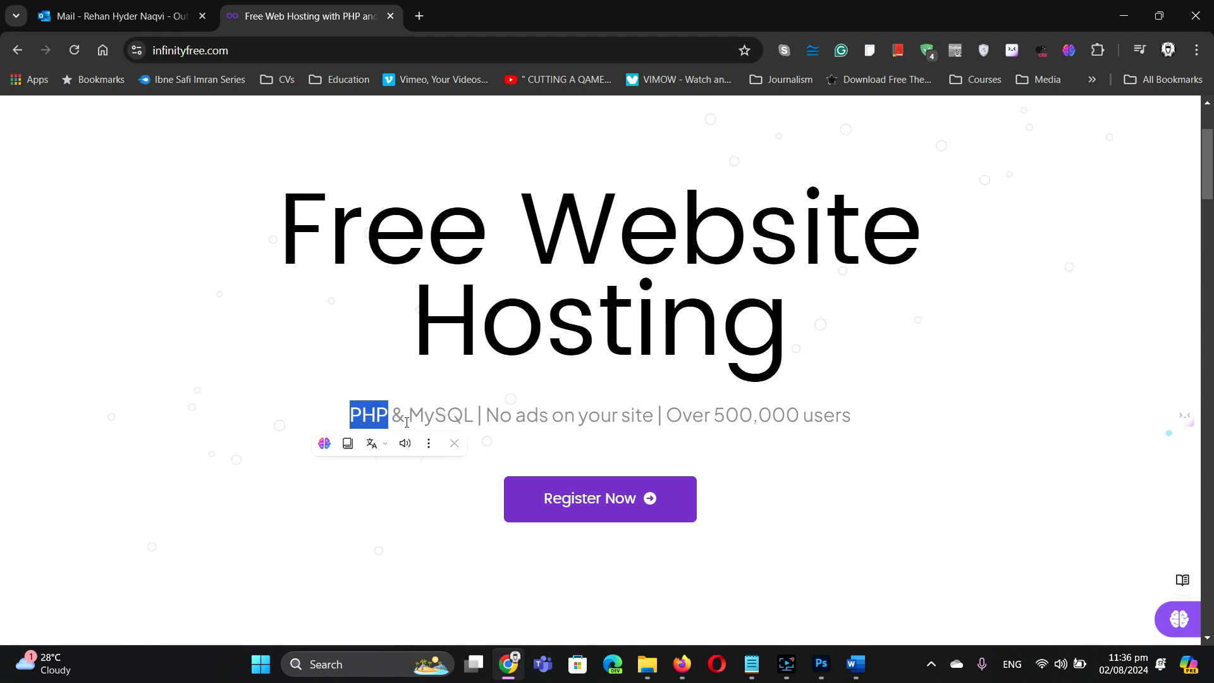
{"action": "left_click_drag", "start_coordinate": [408, 421], "coordinate": [470, 423]}
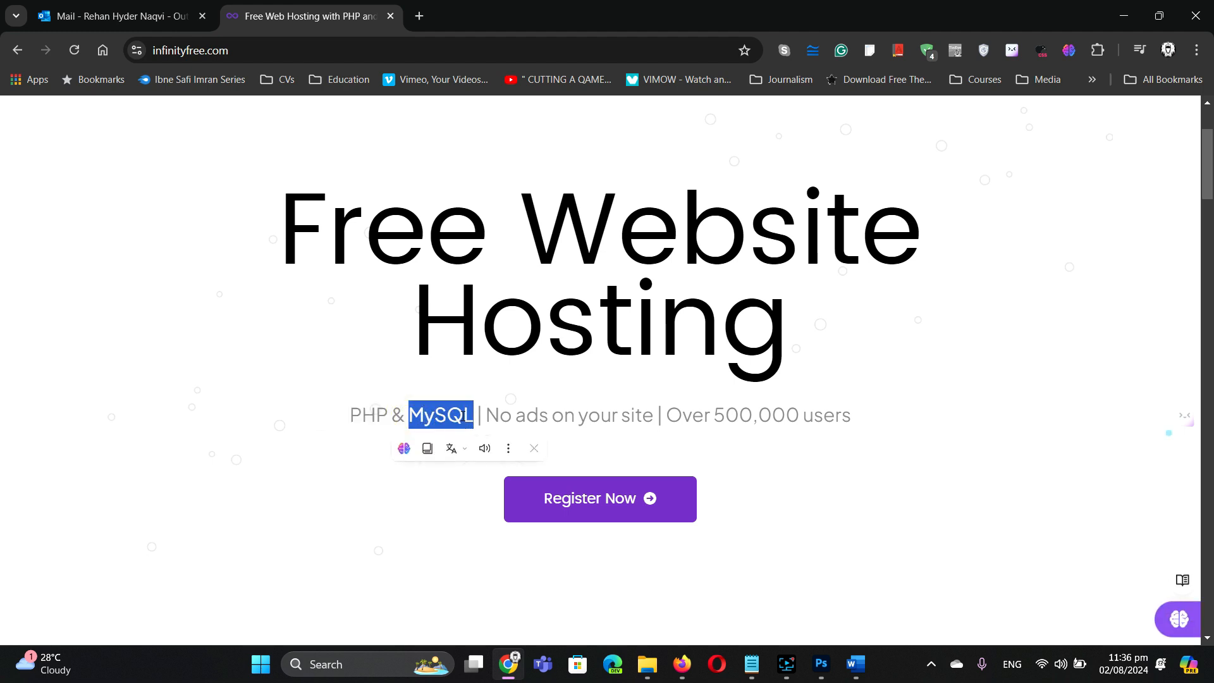
{"action": "left_click_drag", "start_coordinate": [351, 415], "coordinate": [655, 436]}
{"action": "left_click", "coordinate": [491, 416]}
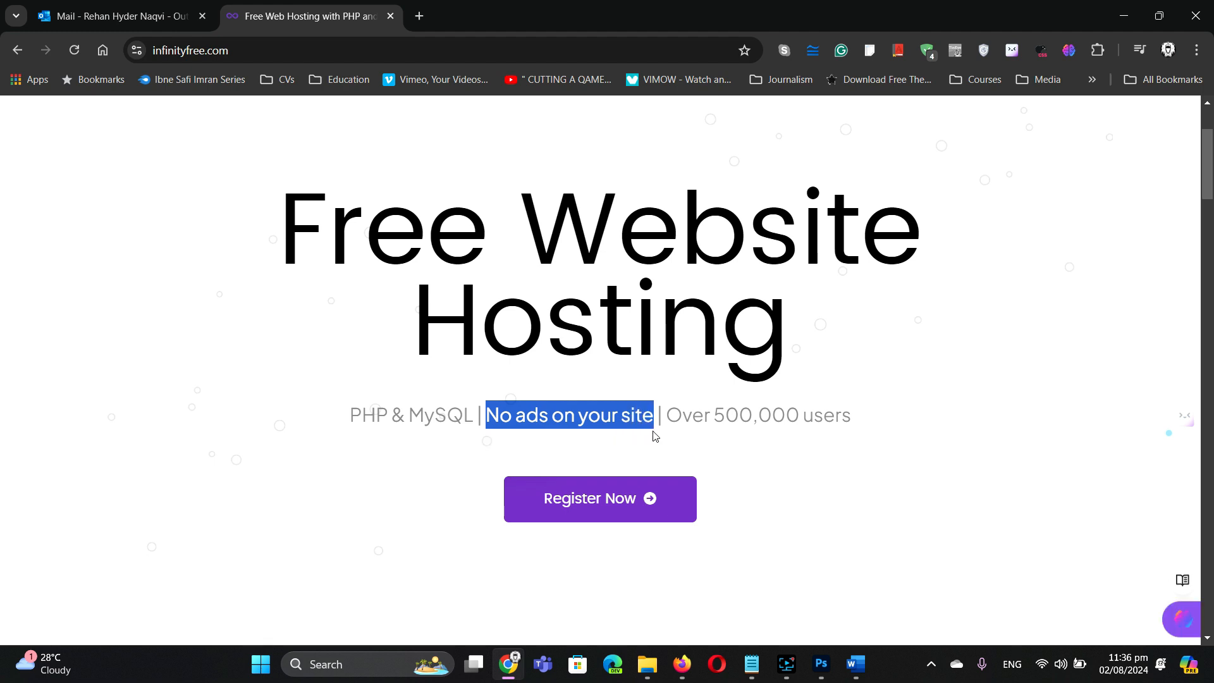
{"action": "left_click", "coordinate": [990, 336]}
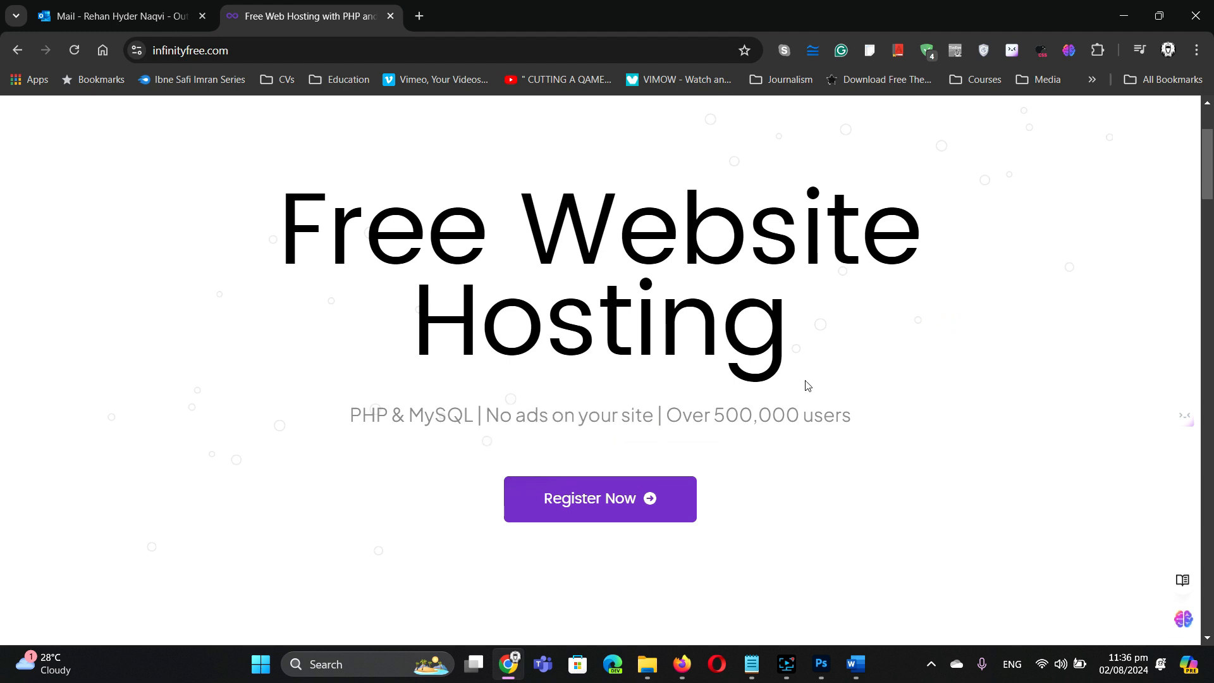
{"action": "left_click", "coordinate": [579, 501]}
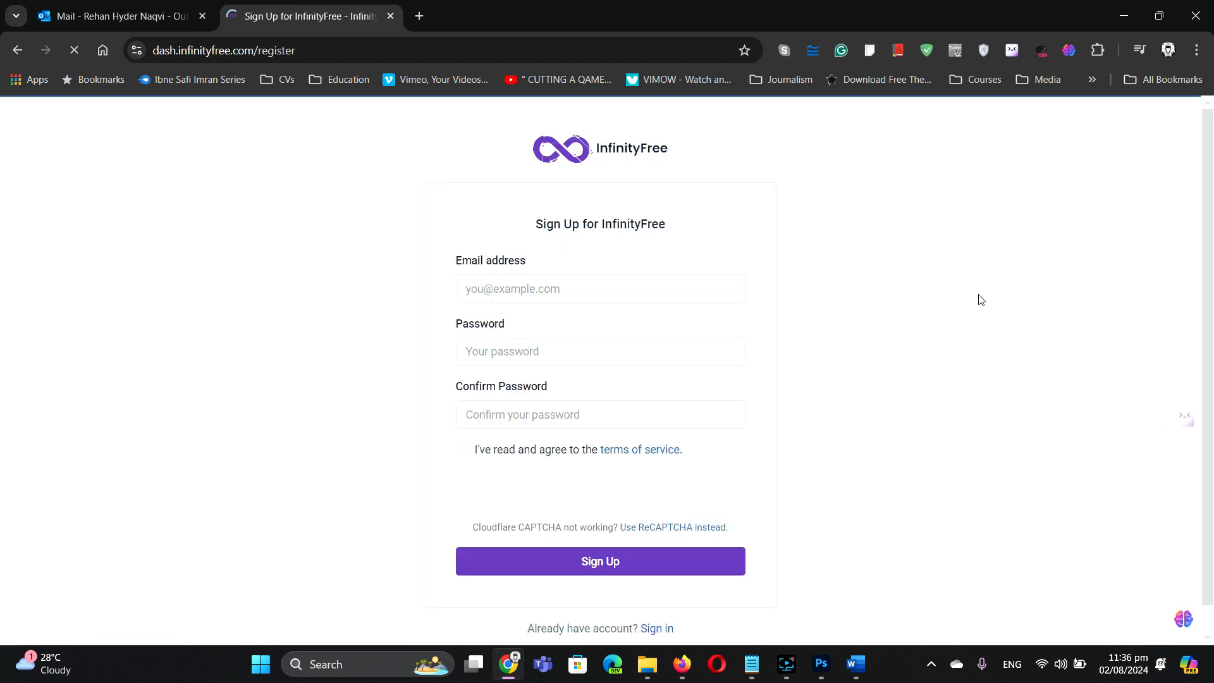
Step: Fill in the sign-up e-mail field, replacing the first address with a different account e-mail
{"action": "left_click", "coordinate": [576, 293]}
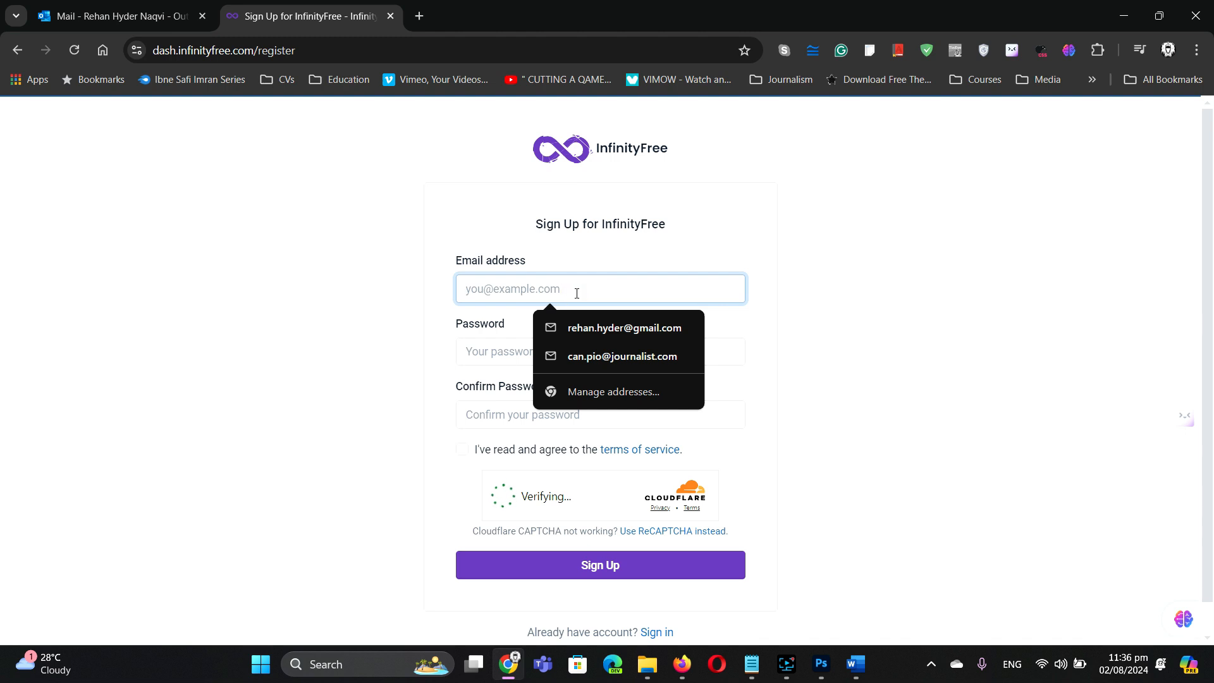
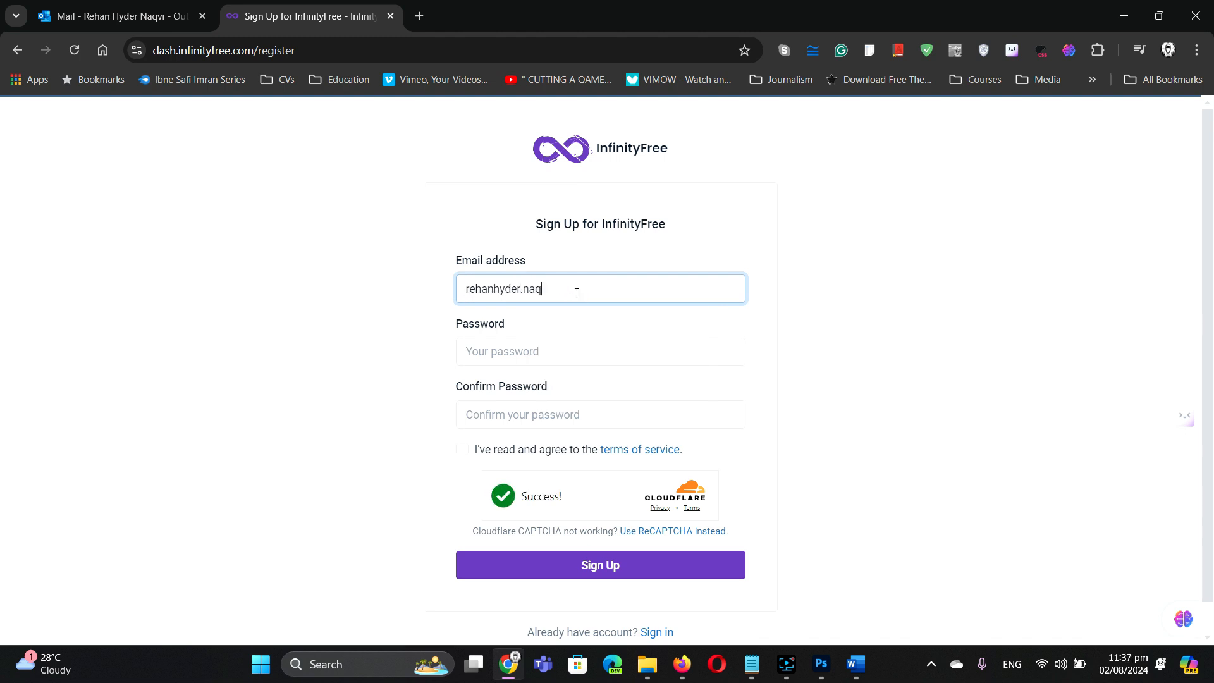
{"action": "left_click", "coordinate": [81, 20]}
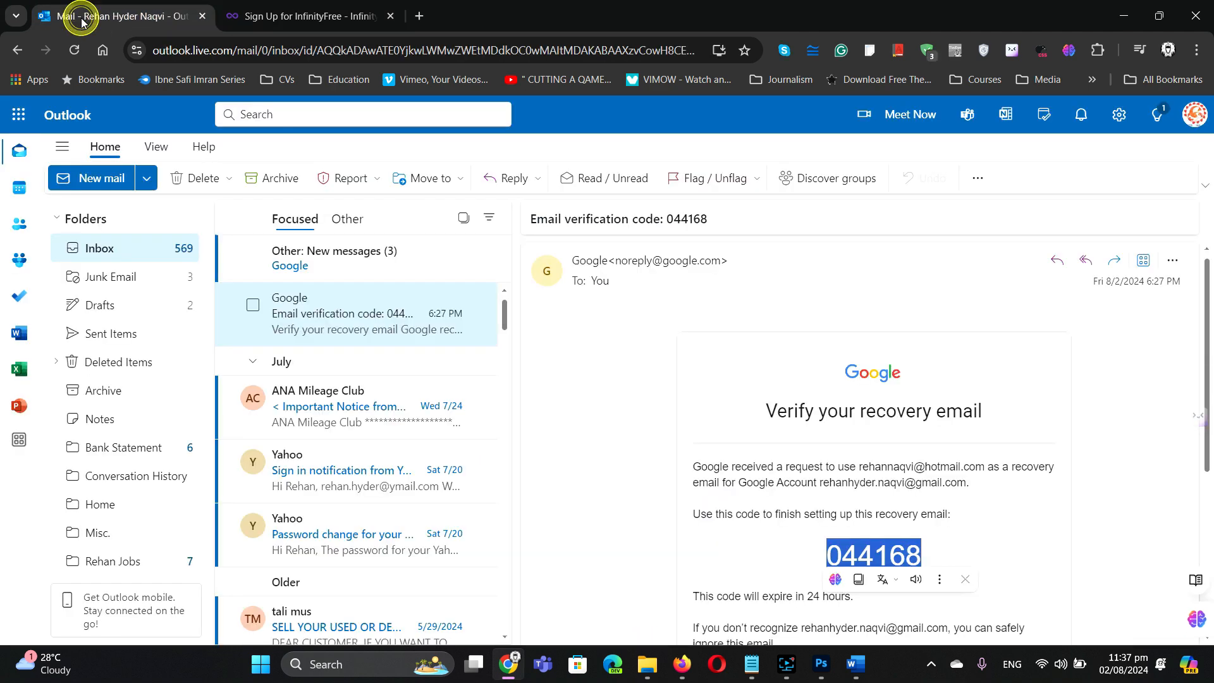
{"action": "left_click", "coordinate": [352, 13]}
{"action": "triple_click", "coordinate": [657, 282]}
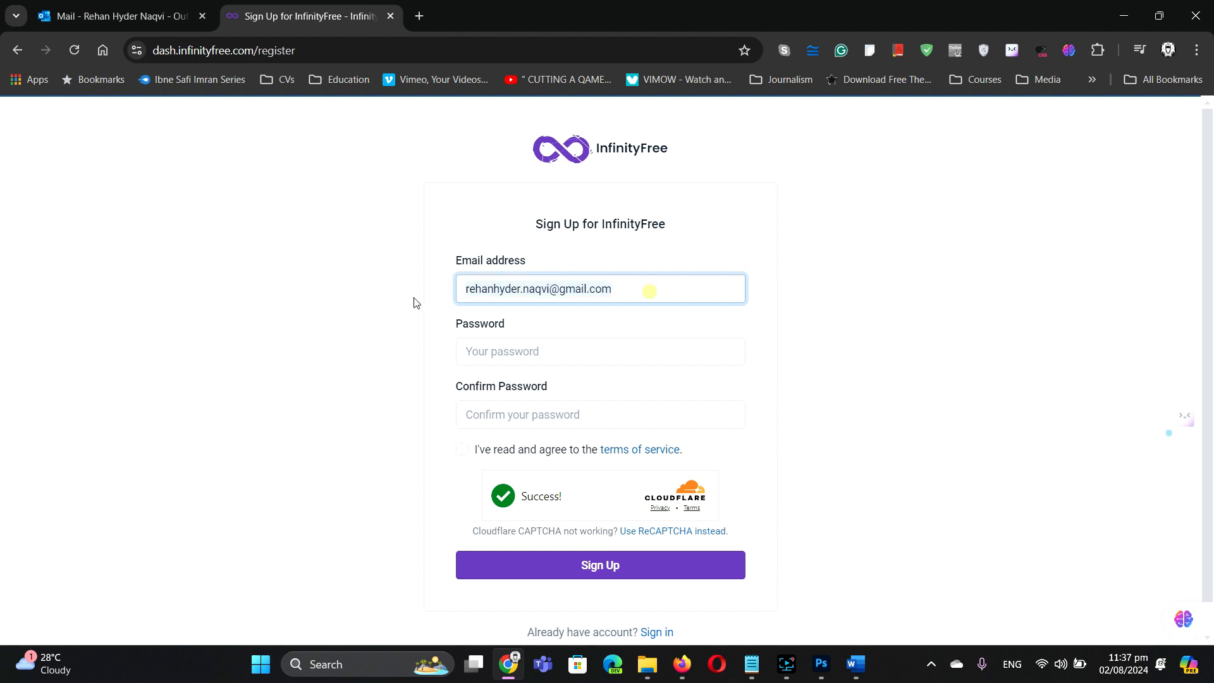
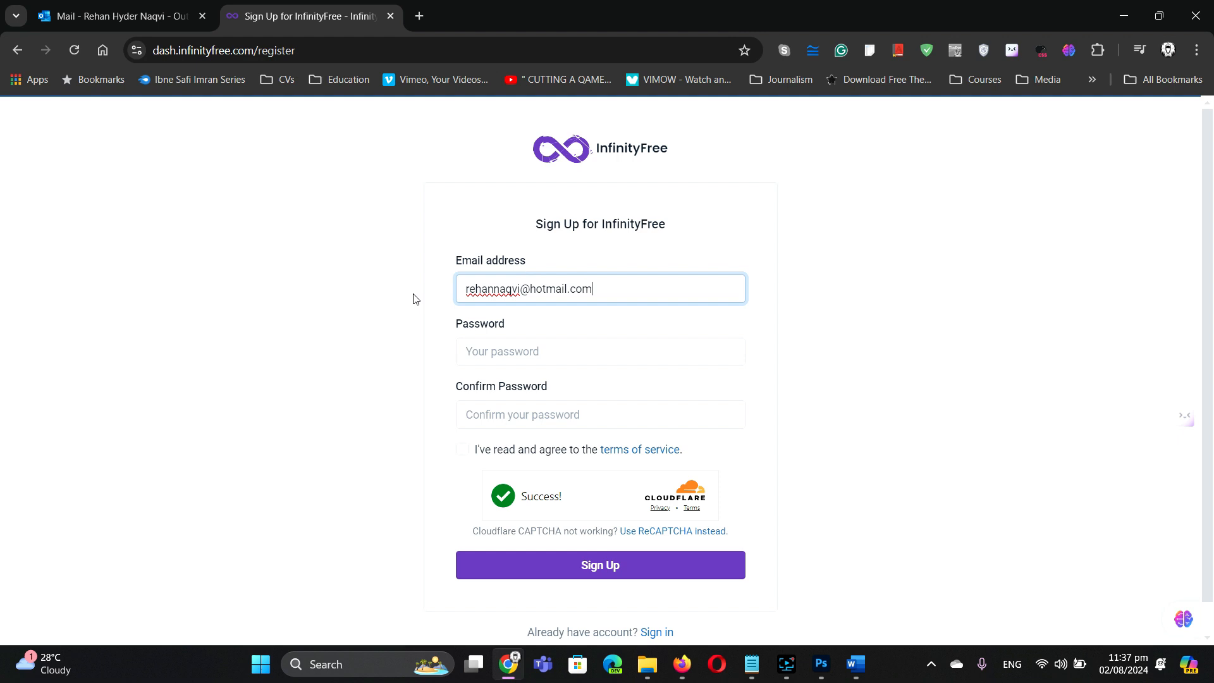
Step: Enter and confirm a new password, accept the terms, sign up, and dismiss Chrome's save-password prompt
{"action": "left_click", "coordinate": [506, 349]}
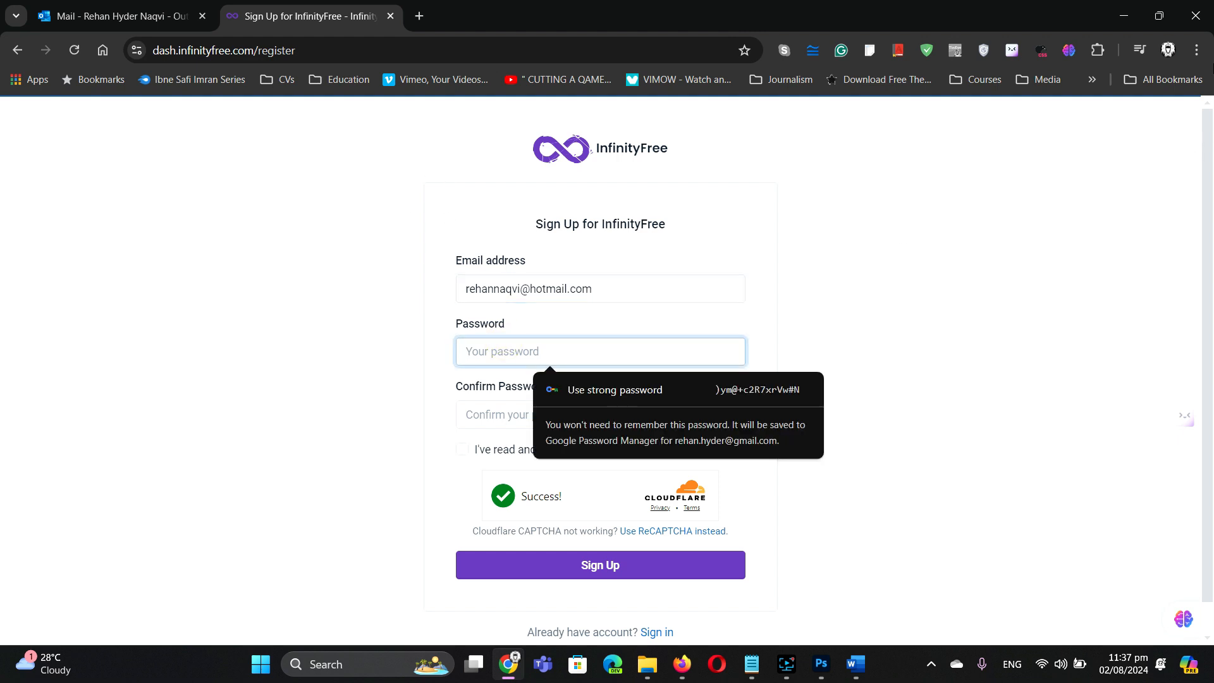
{"action": "type", "text": "r••••••"}
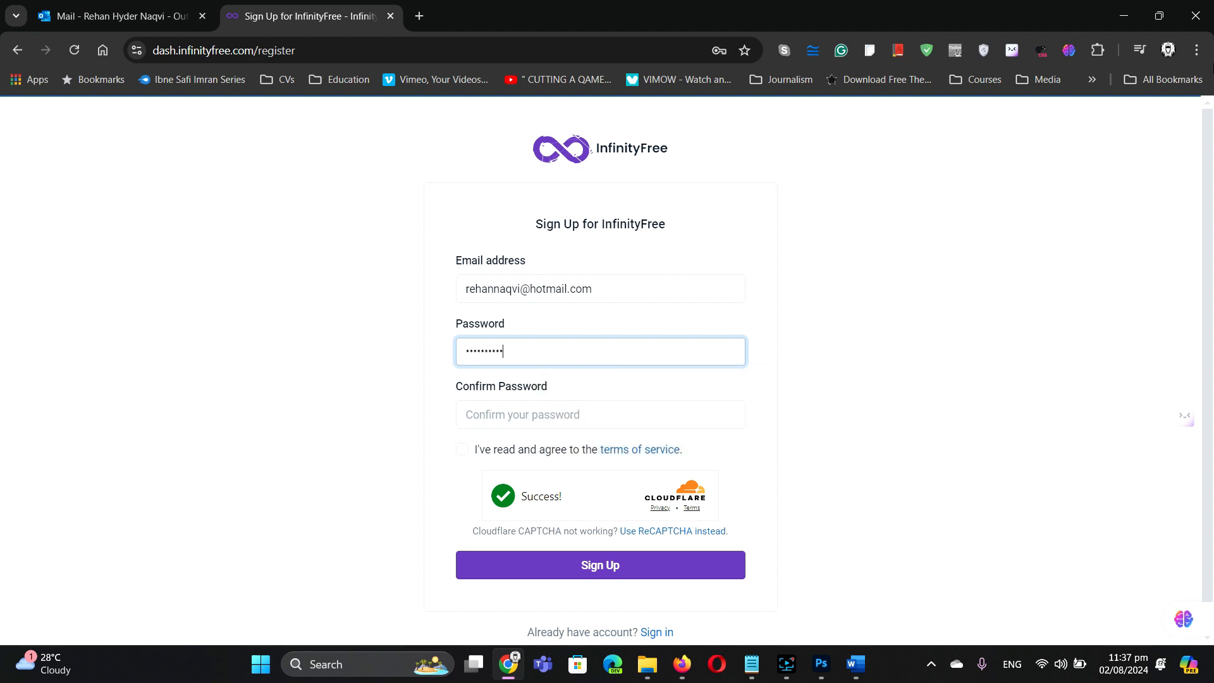
{"action": "left_click", "coordinate": [559, 415]}
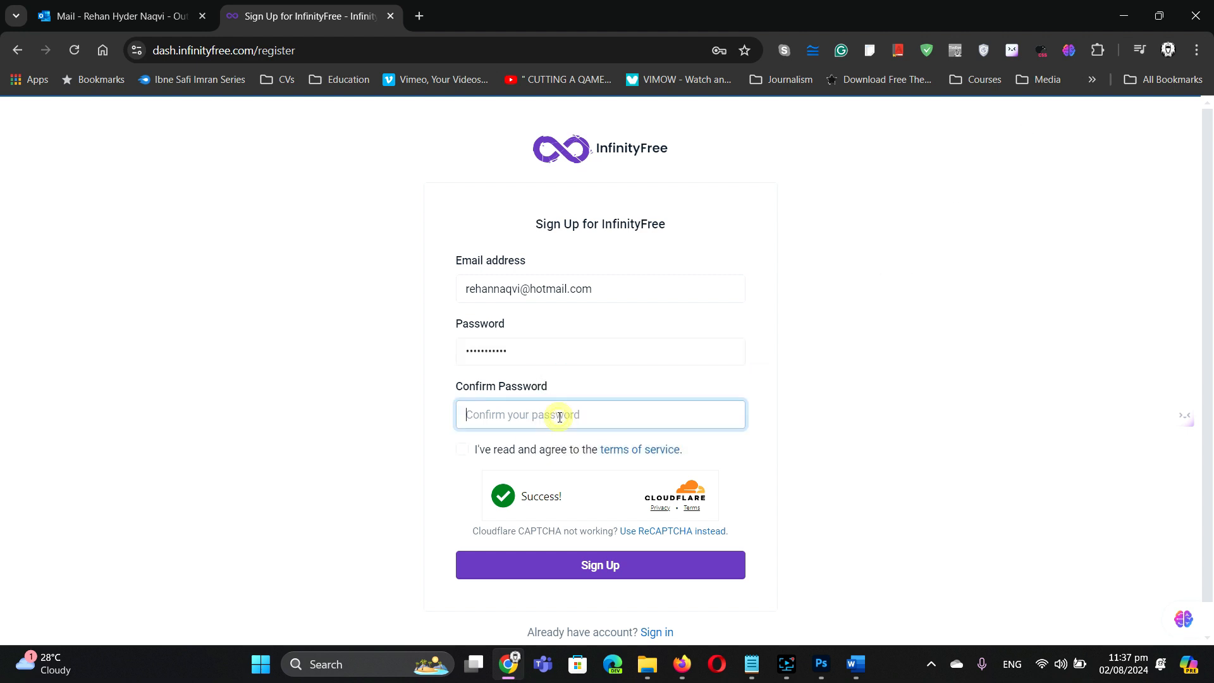
{"action": "type", "text": "r"}
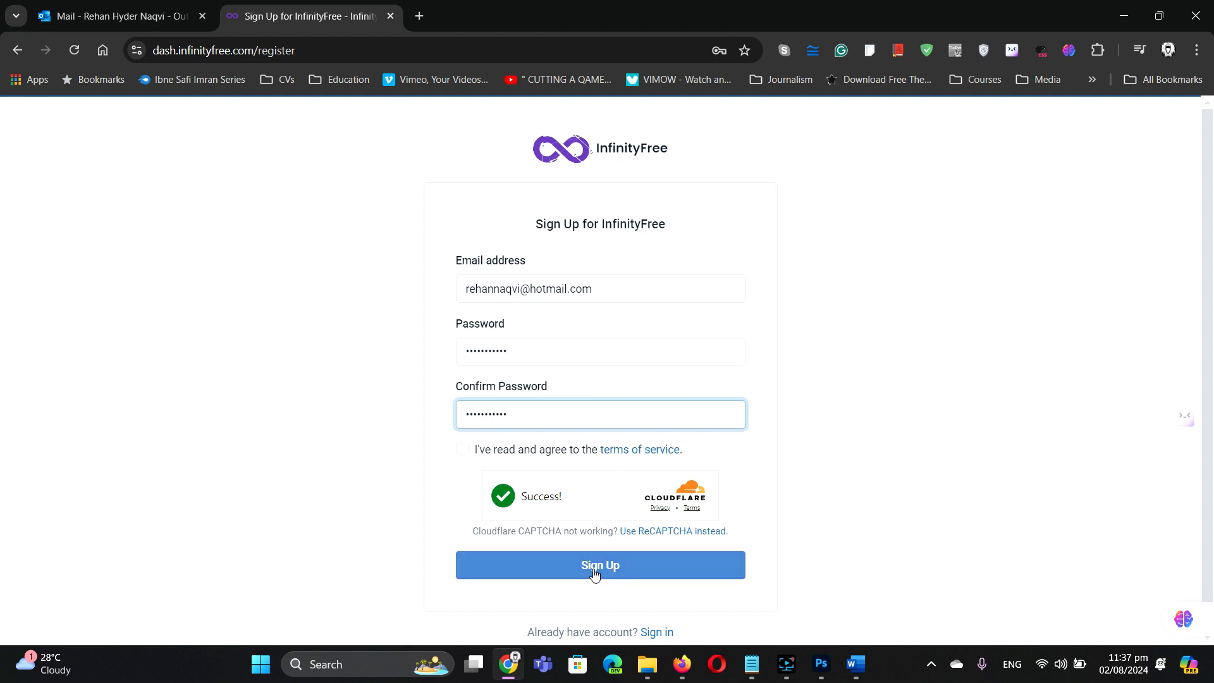
{"action": "left_click", "coordinate": [462, 450]}
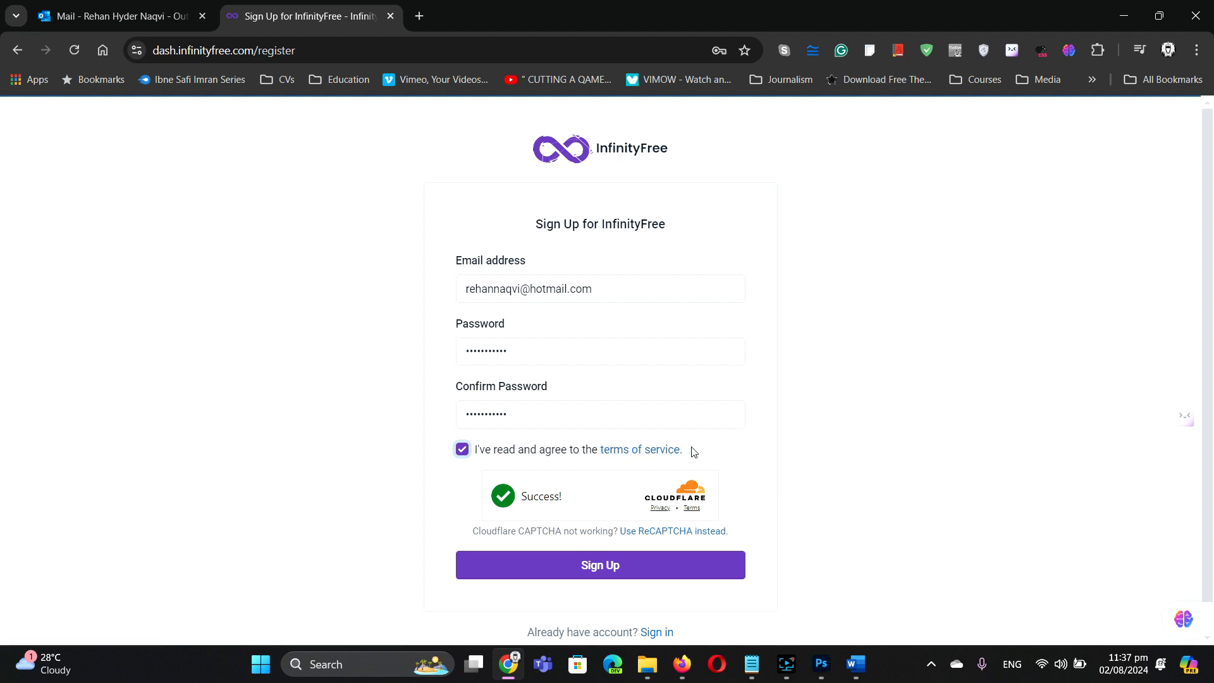
{"action": "left_click", "coordinate": [600, 562]}
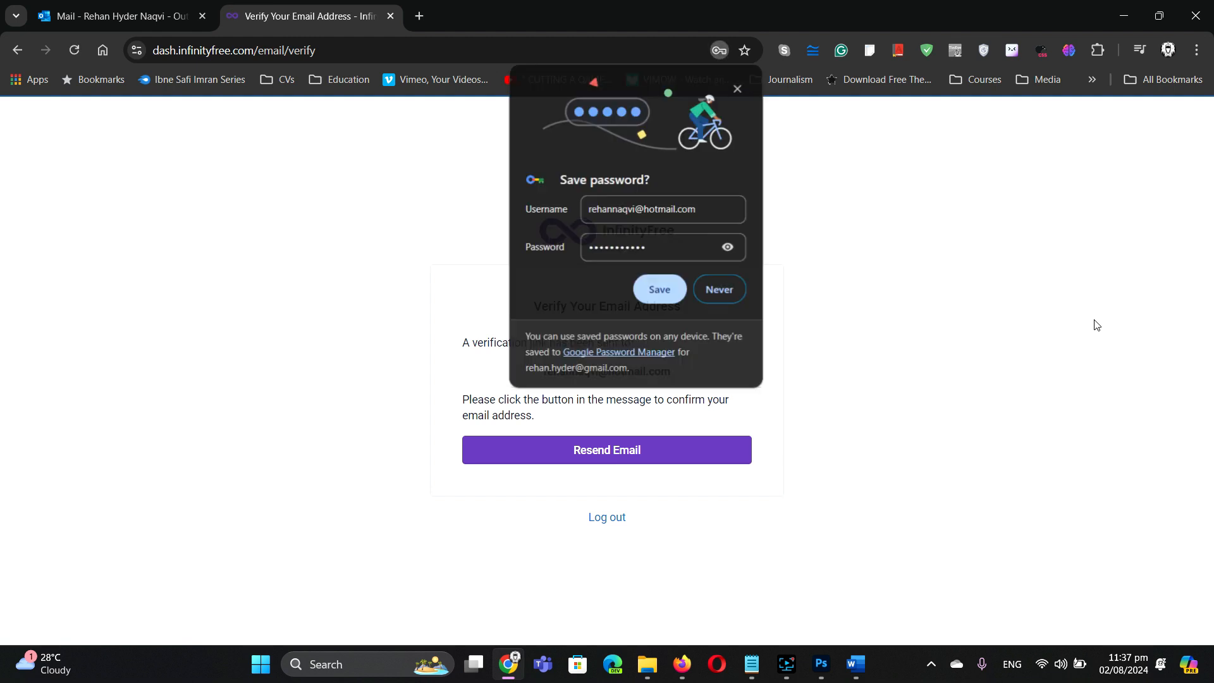
{"action": "left_click", "coordinate": [737, 89]}
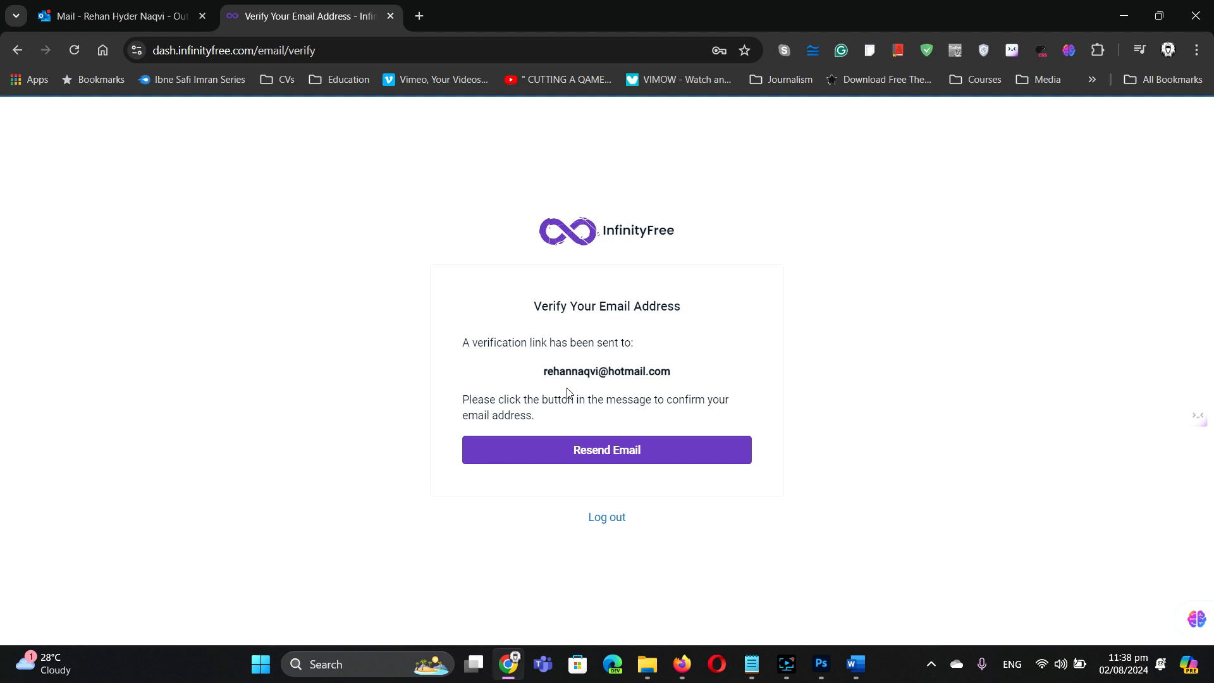
Step: In the Outlook inbox, open InfinityFree's verification email and hit Verify Email Address
{"action": "left_click", "coordinate": [133, 9]}
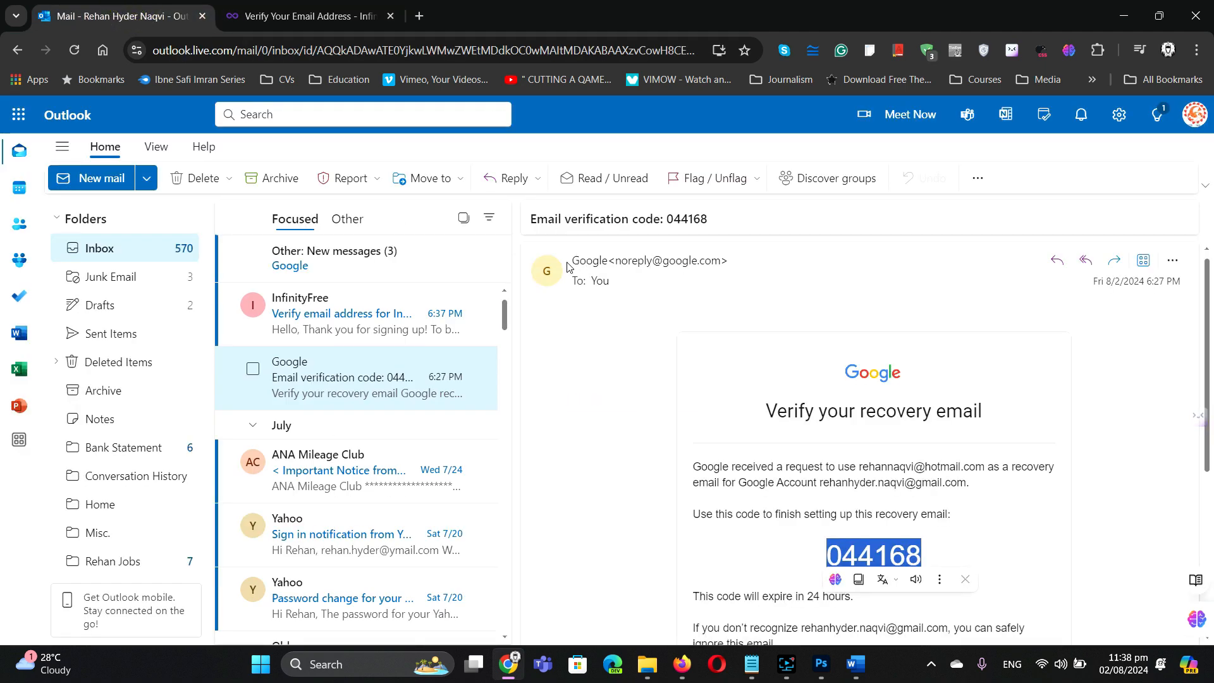
{"action": "left_click", "coordinate": [109, 249]}
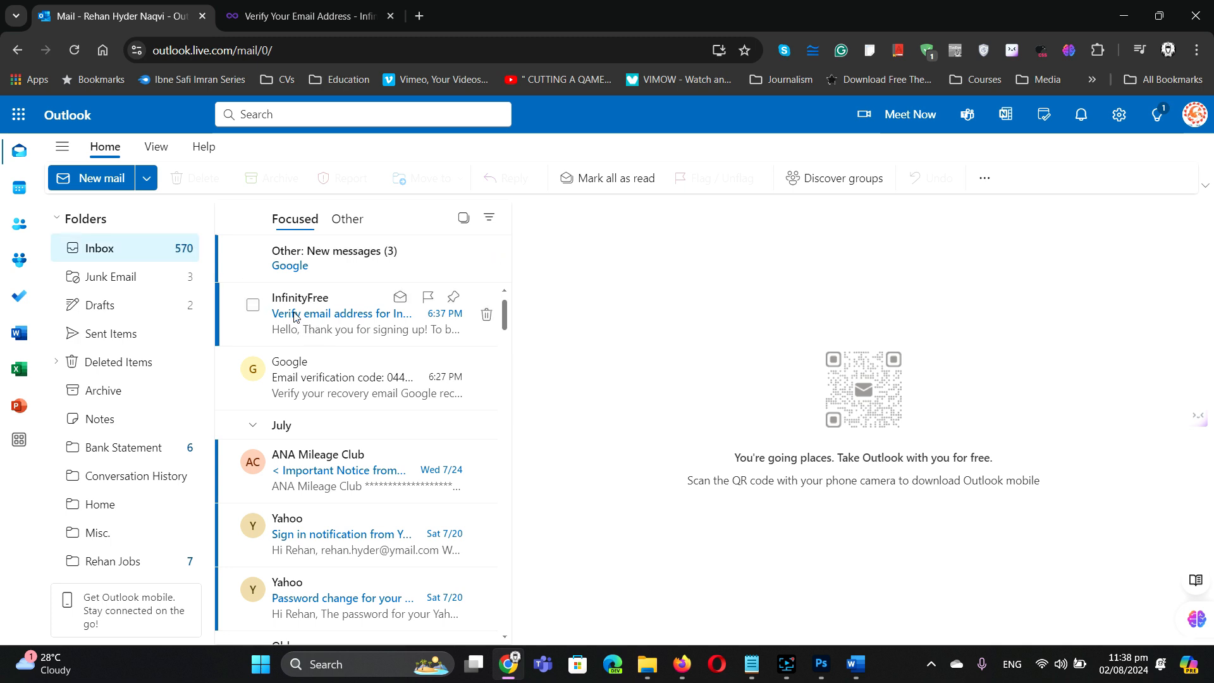
{"action": "left_click", "coordinate": [334, 327]}
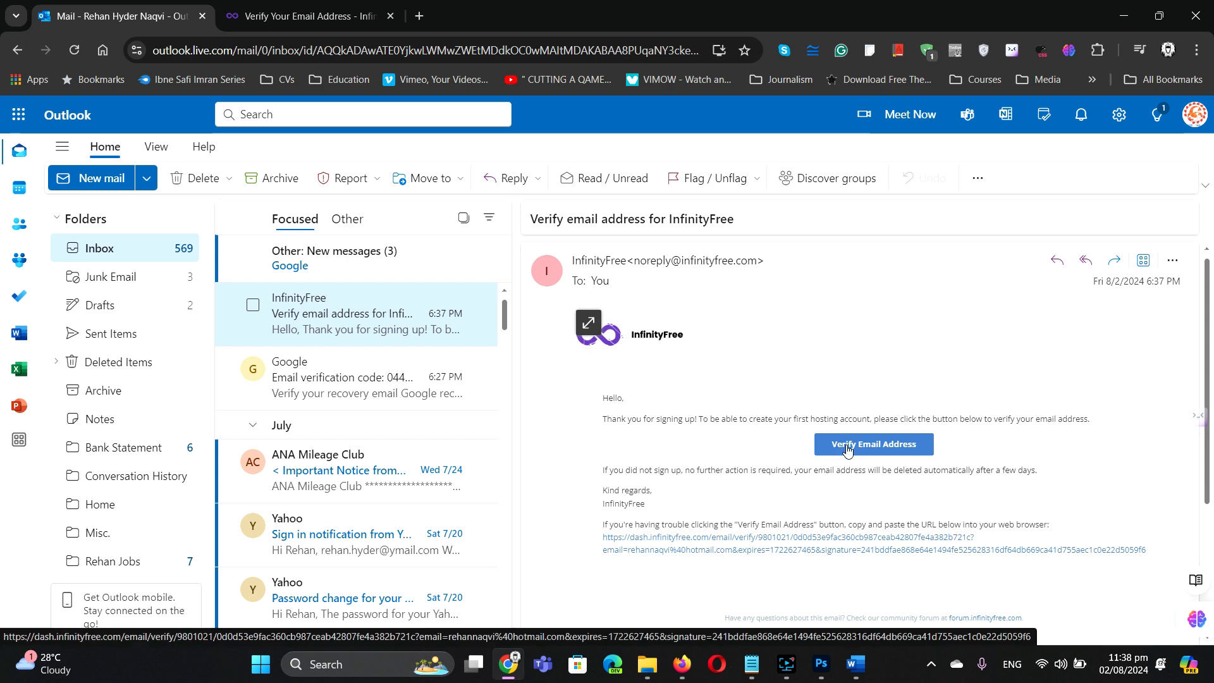
{"action": "left_click", "coordinate": [848, 449]}
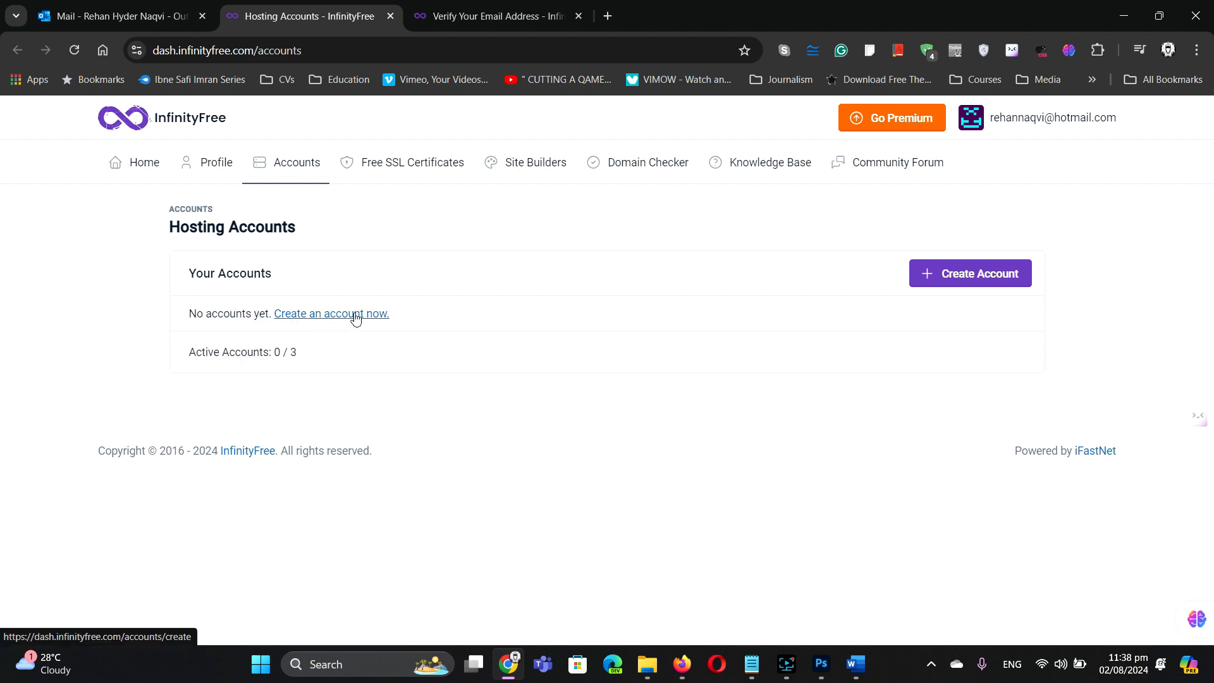
Step: Start a new hosting account and review the free plan's $0 price, 5 GB disk, unlimited bandwidth and domains
{"action": "left_click", "coordinate": [975, 278]}
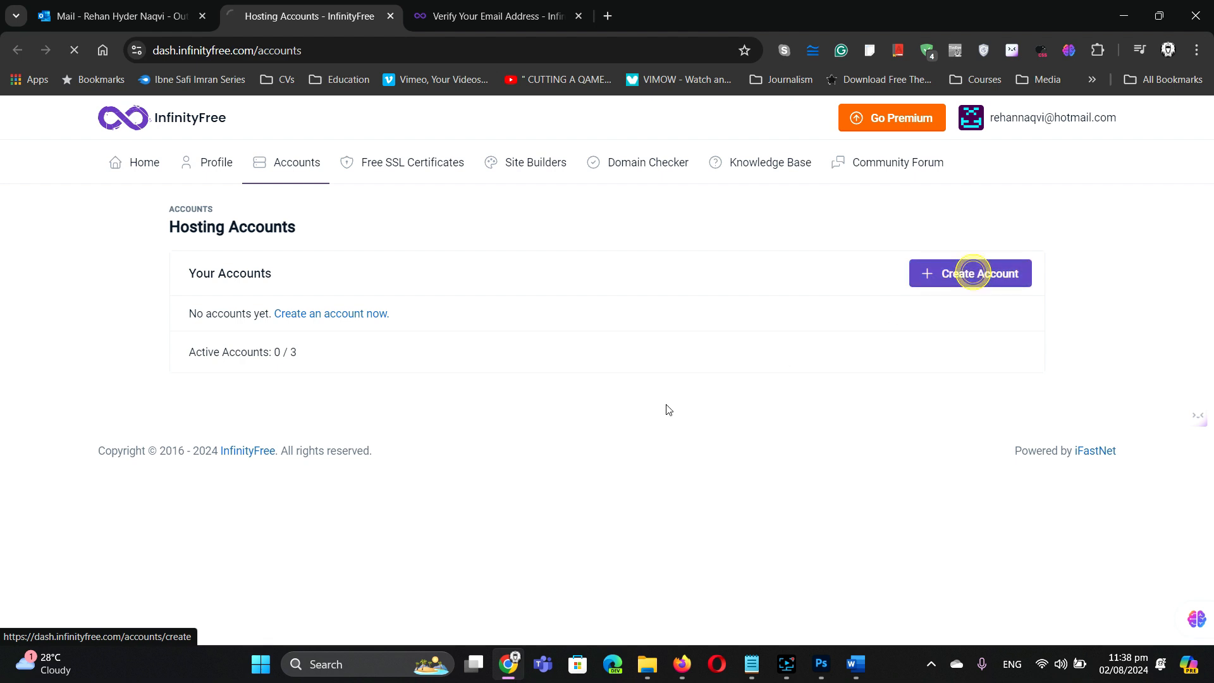
{"action": "scroll", "coordinate": [683, 416], "scroll_direction": "down", "scroll_amount": 5}
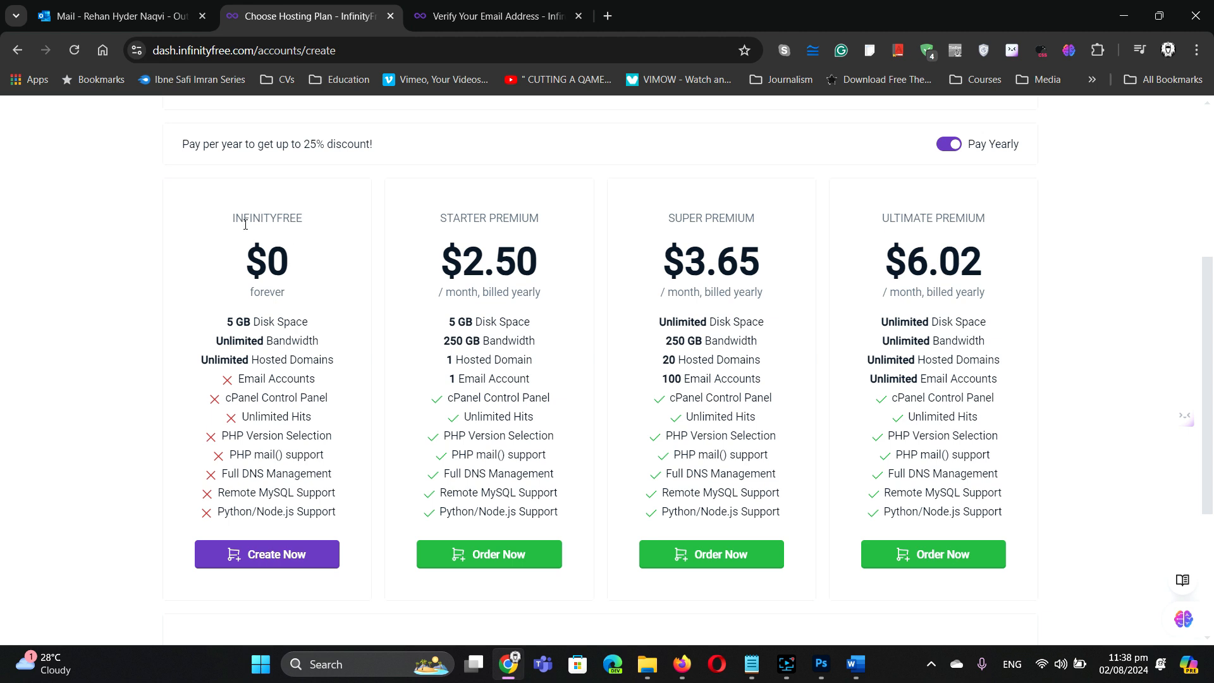
{"action": "double_click", "coordinate": [270, 269]}
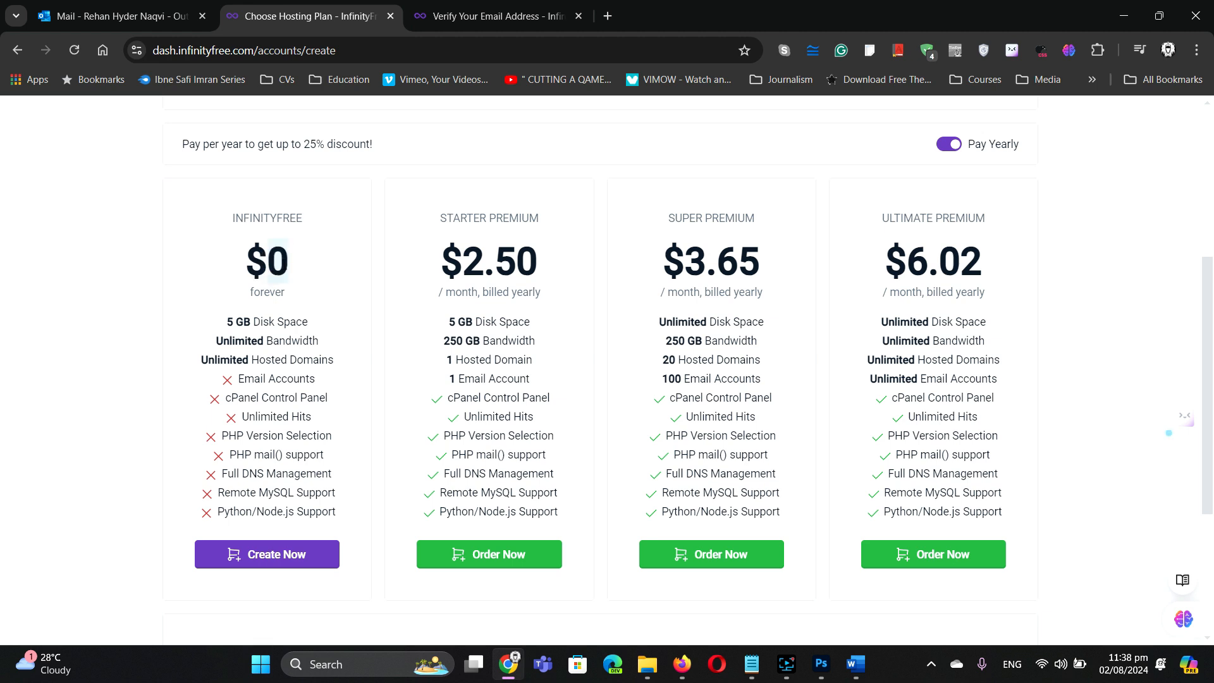
{"action": "left_click", "coordinate": [343, 336]}
{"action": "left_click_drag", "start_coordinate": [230, 321], "coordinate": [310, 323]}
{"action": "left_click", "coordinate": [355, 316]}
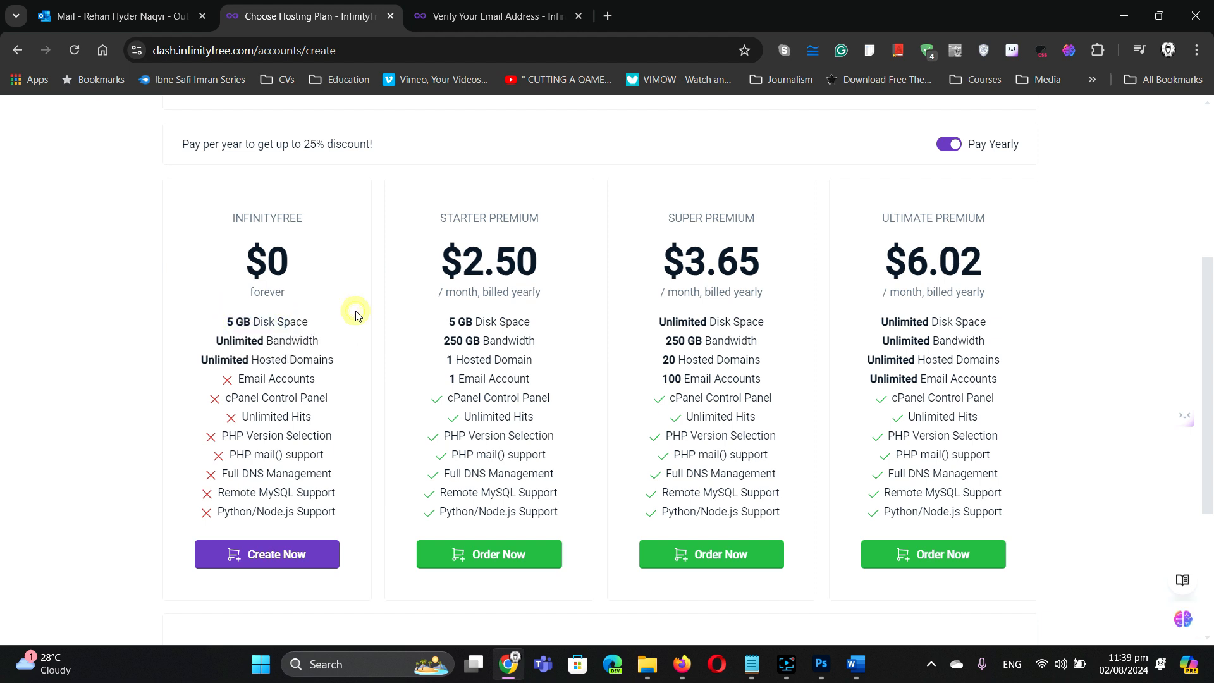
{"action": "left_click", "coordinate": [256, 342]}
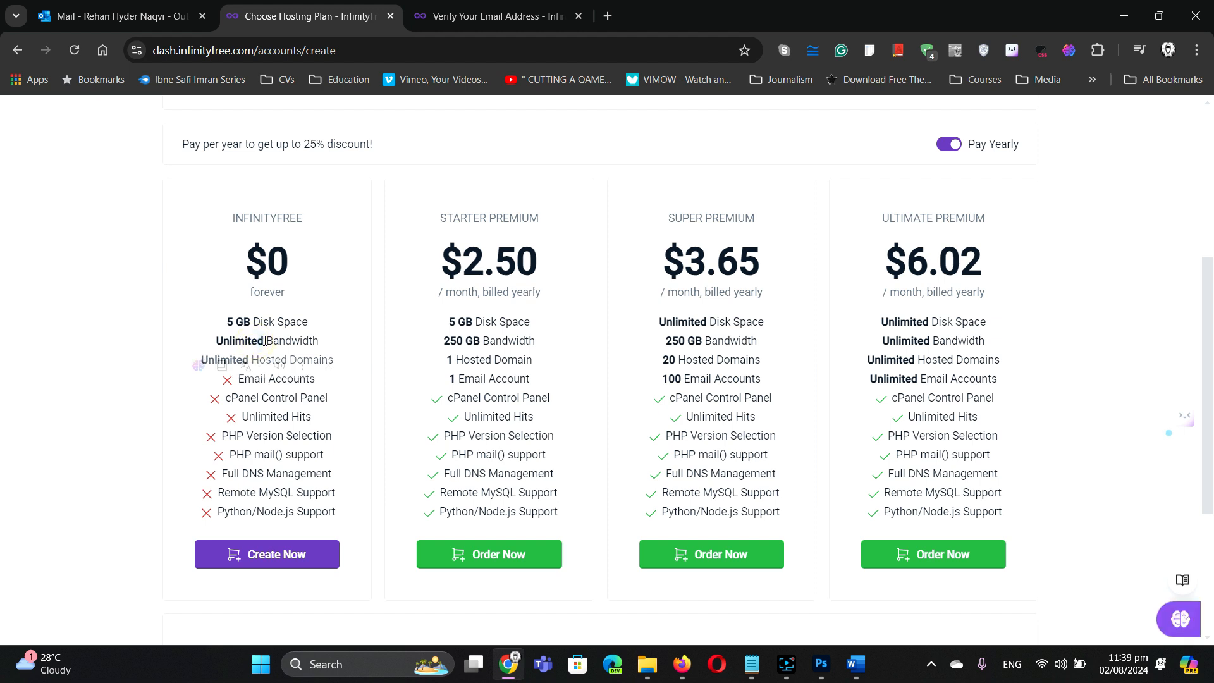
{"action": "left_click", "coordinate": [416, 336]}
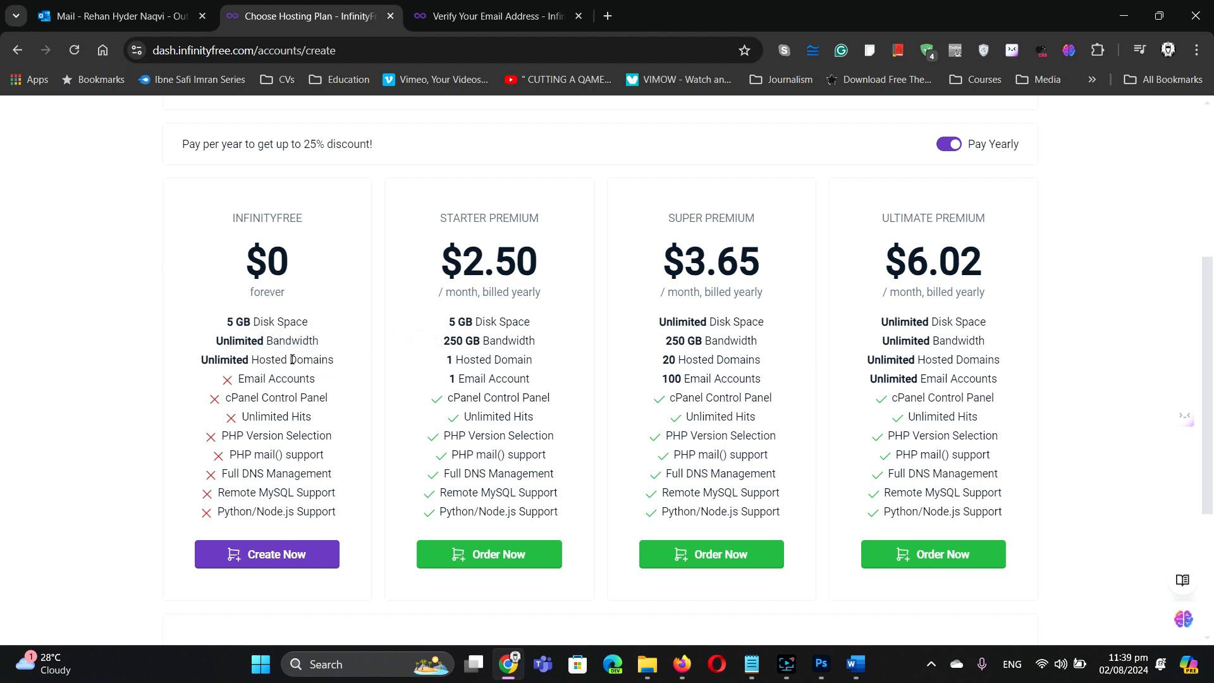
{"action": "double_click", "coordinate": [234, 359]}
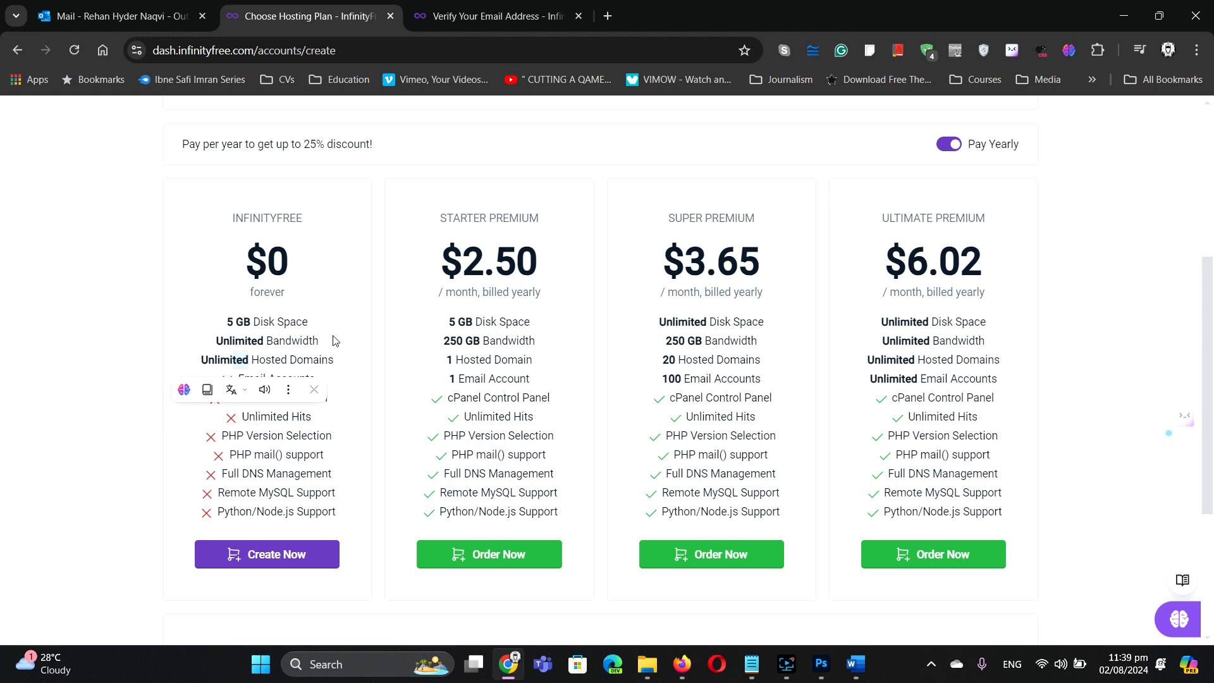
Step: Pick the free plan and enter subdomain 'rehannaq' with the .rf.gd extension
{"action": "left_click", "coordinate": [282, 556]}
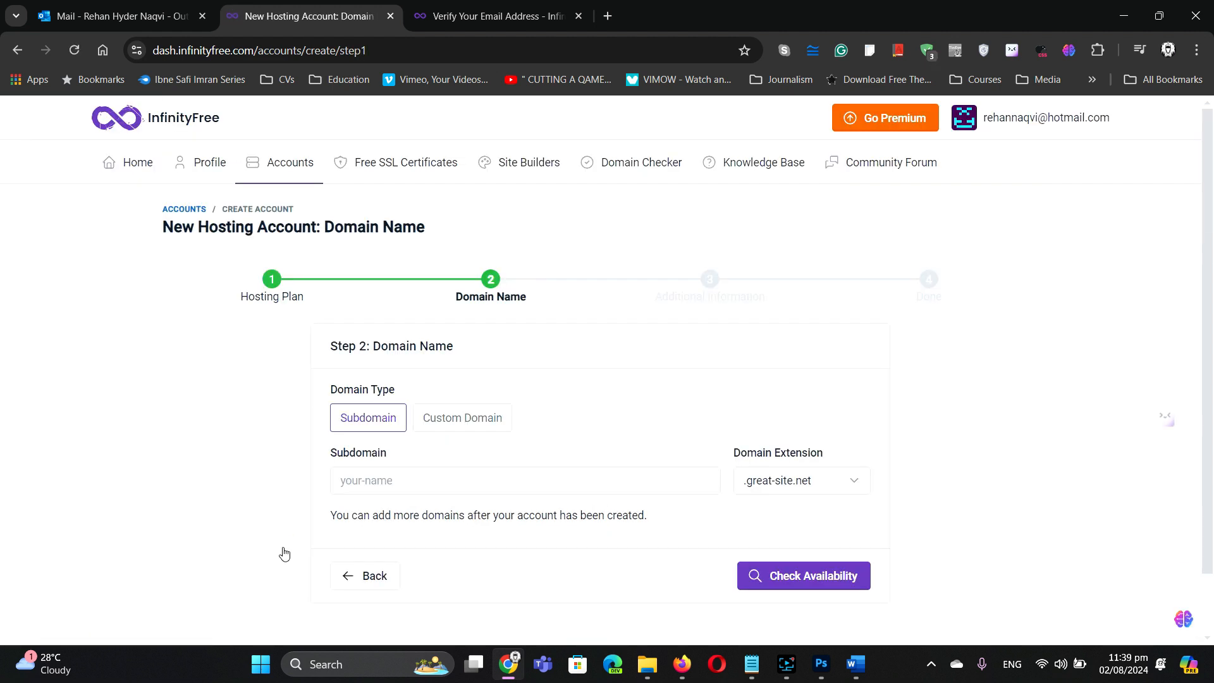
{"action": "left_click", "coordinate": [393, 482]}
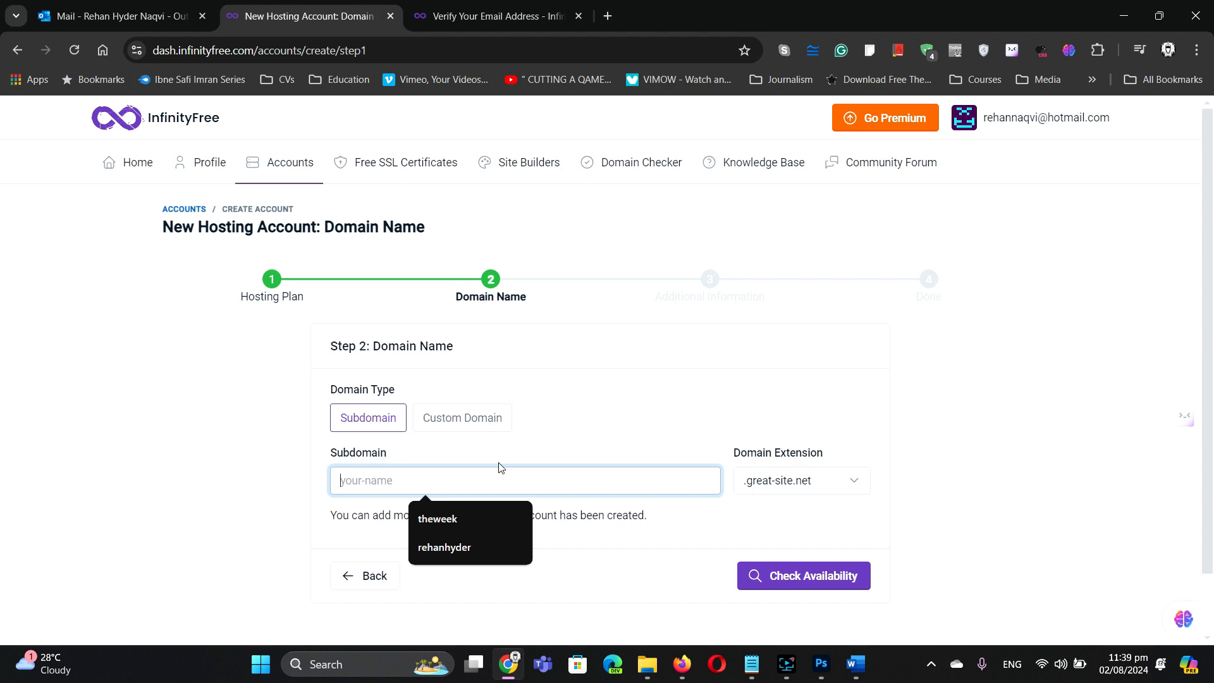
{"action": "type", "text": "rehannaqvi"}
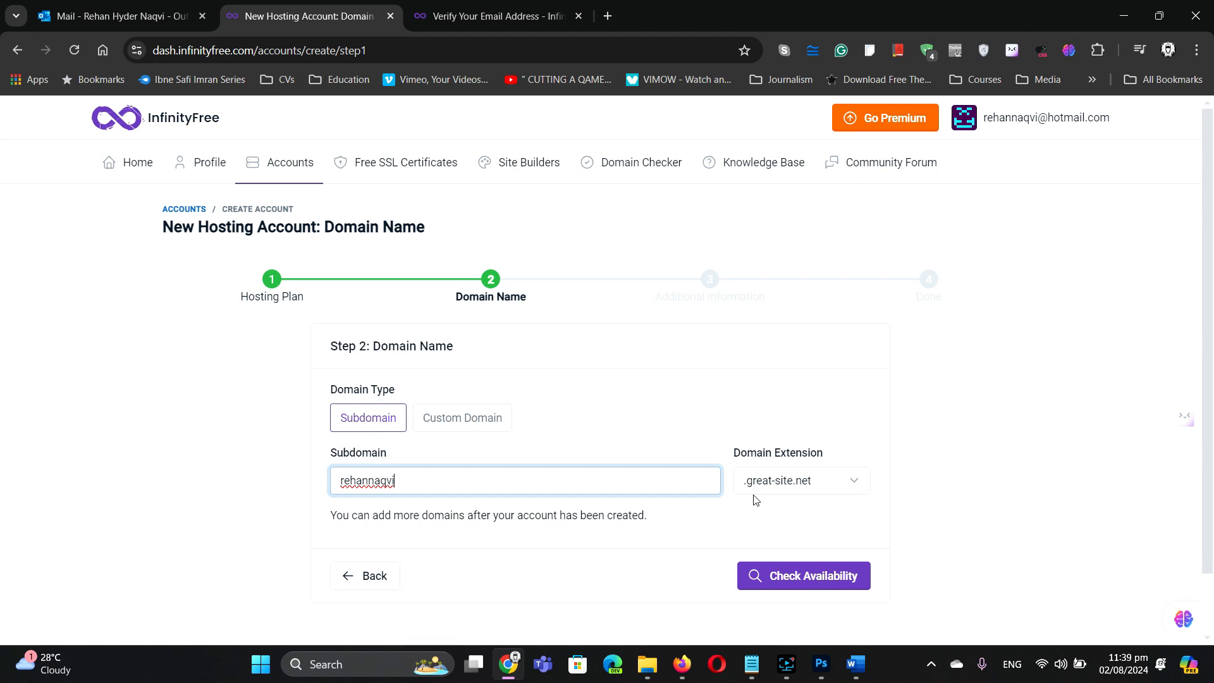
{"action": "left_click", "coordinate": [843, 492]}
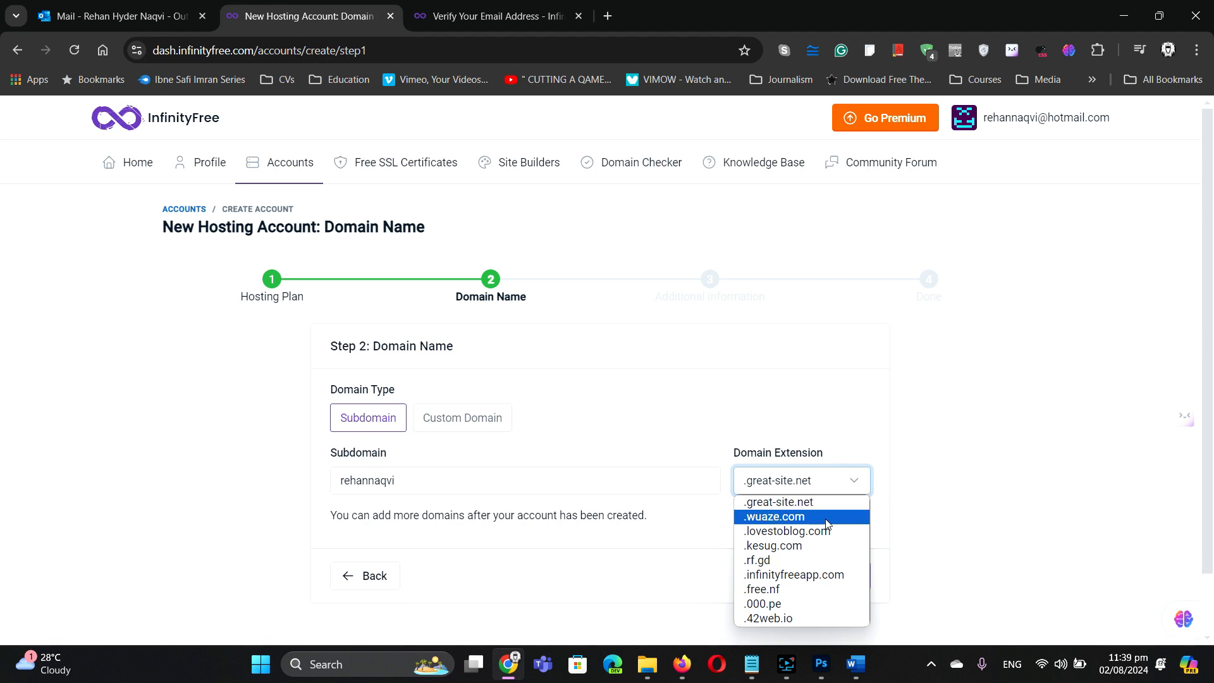
{"action": "left_click", "coordinate": [796, 563]}
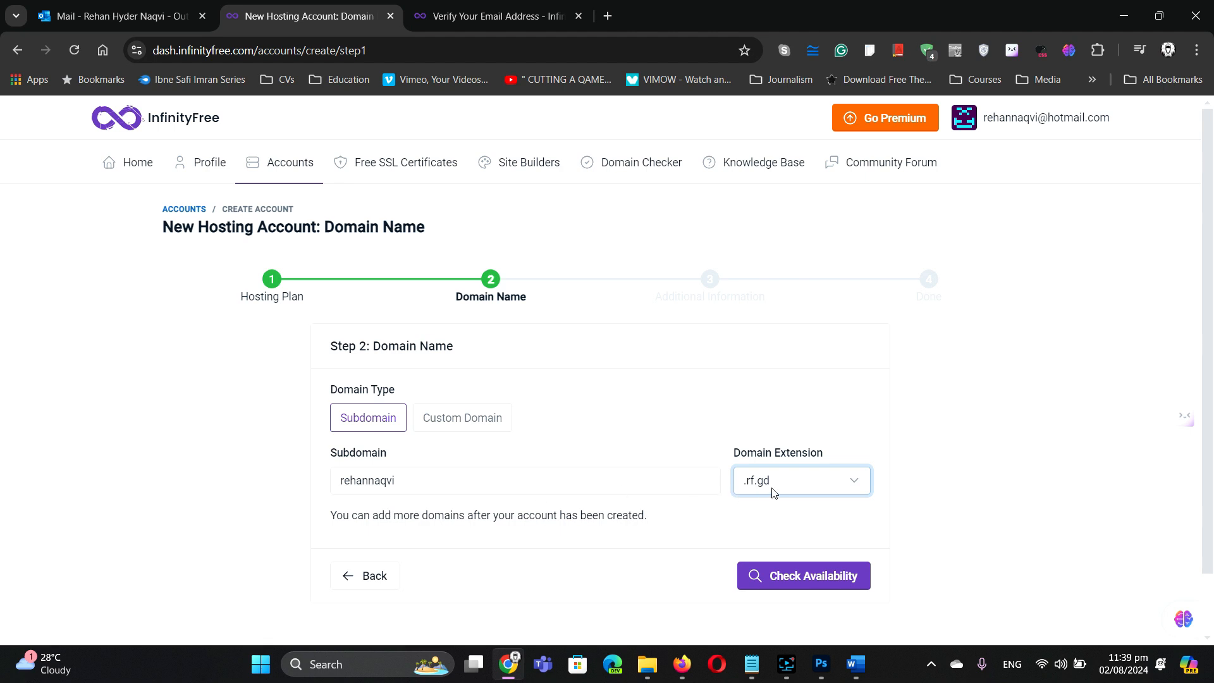
Step: Check the domain's availability and set the account label to the user's full name
{"action": "left_click", "coordinate": [789, 576]}
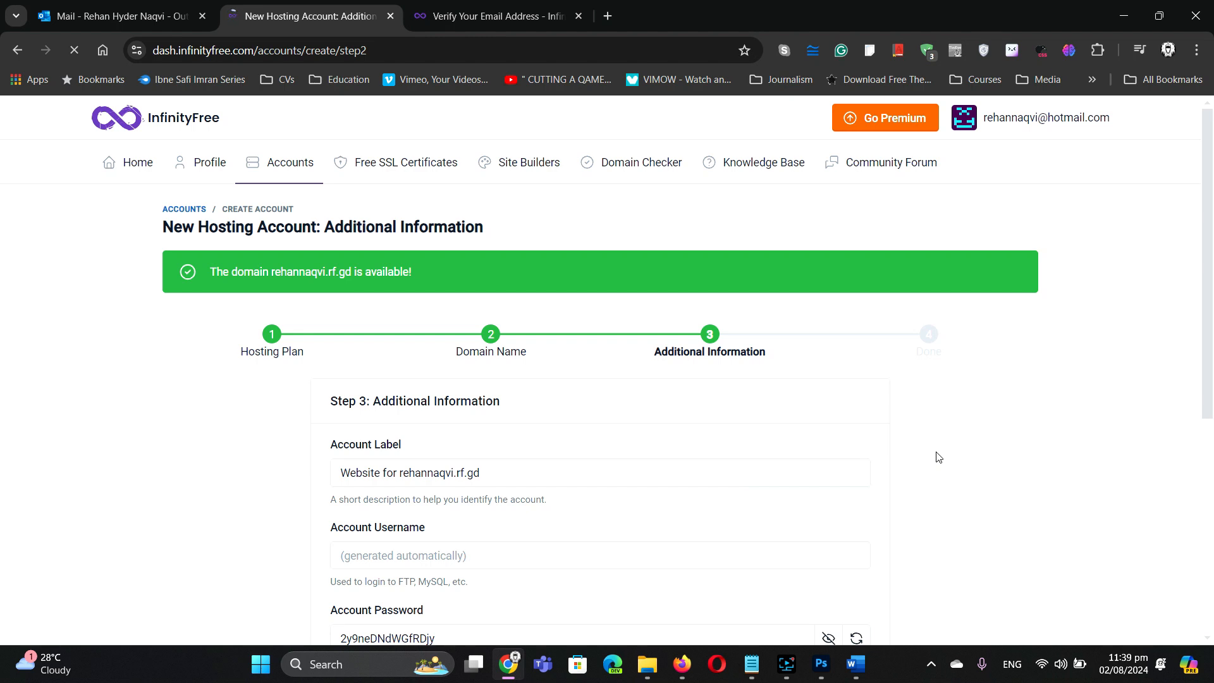
{"action": "scroll", "coordinate": [941, 458], "scroll_direction": "down", "scroll_amount": 2}
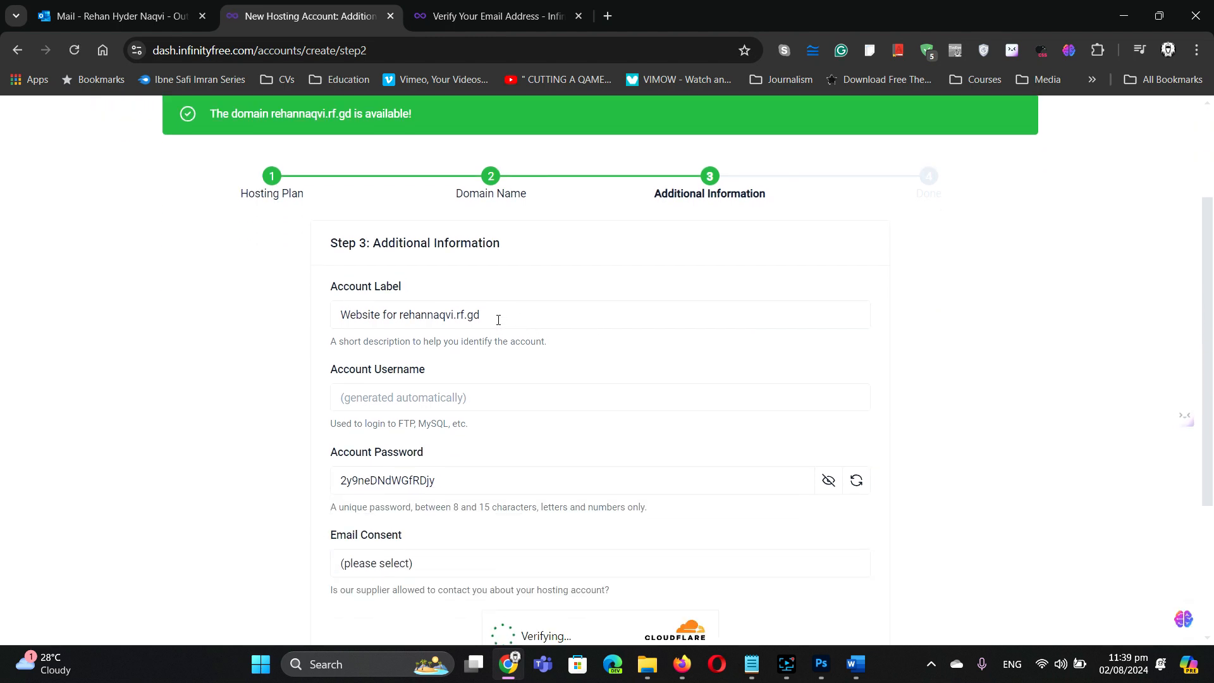
{"action": "left_click", "coordinate": [497, 317]}
{"action": "key", "text": "ctrl+a"}
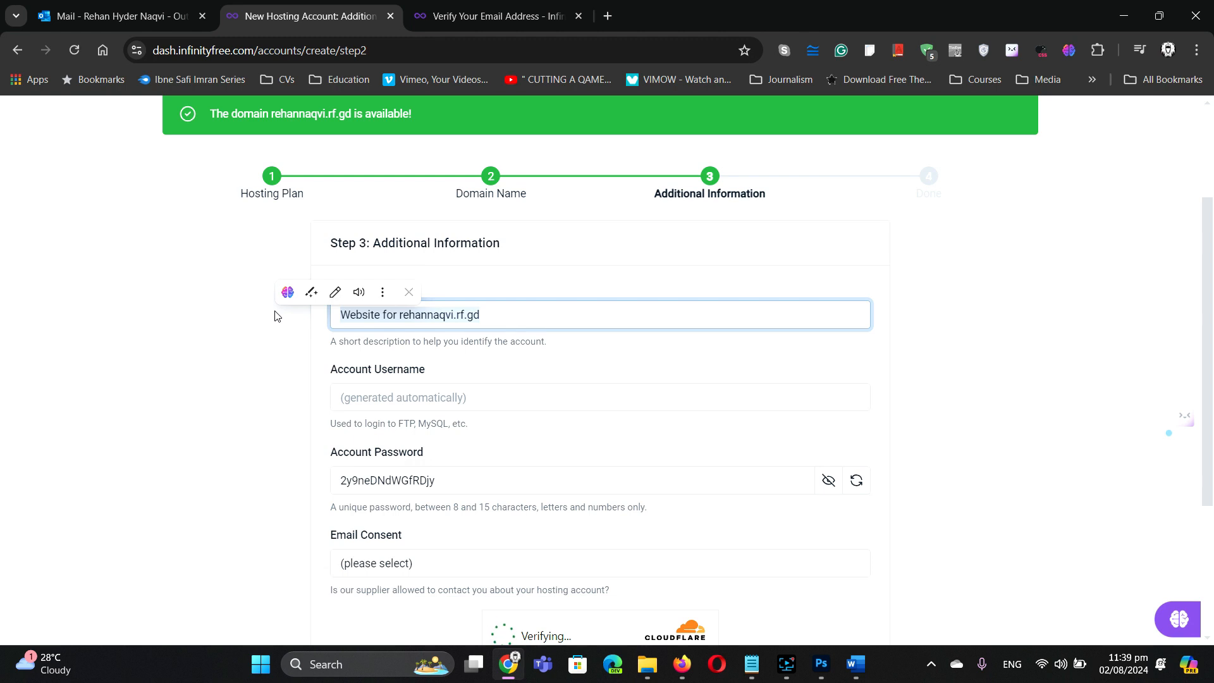
{"action": "type", "text": "Rehan Hyder Na"}
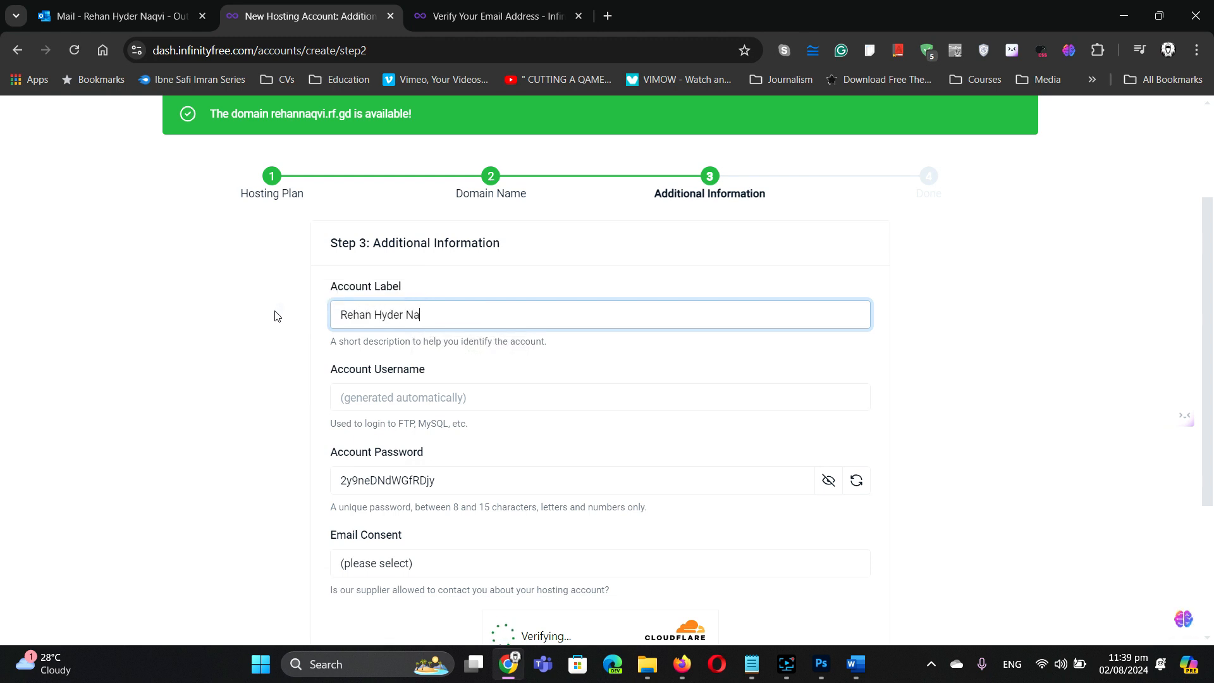
{"action": "type", "text": "qvi"}
Step: Replace the generated account password with your own password
{"action": "scroll", "coordinate": [517, 396], "scroll_direction": "down", "scroll_amount": 2}
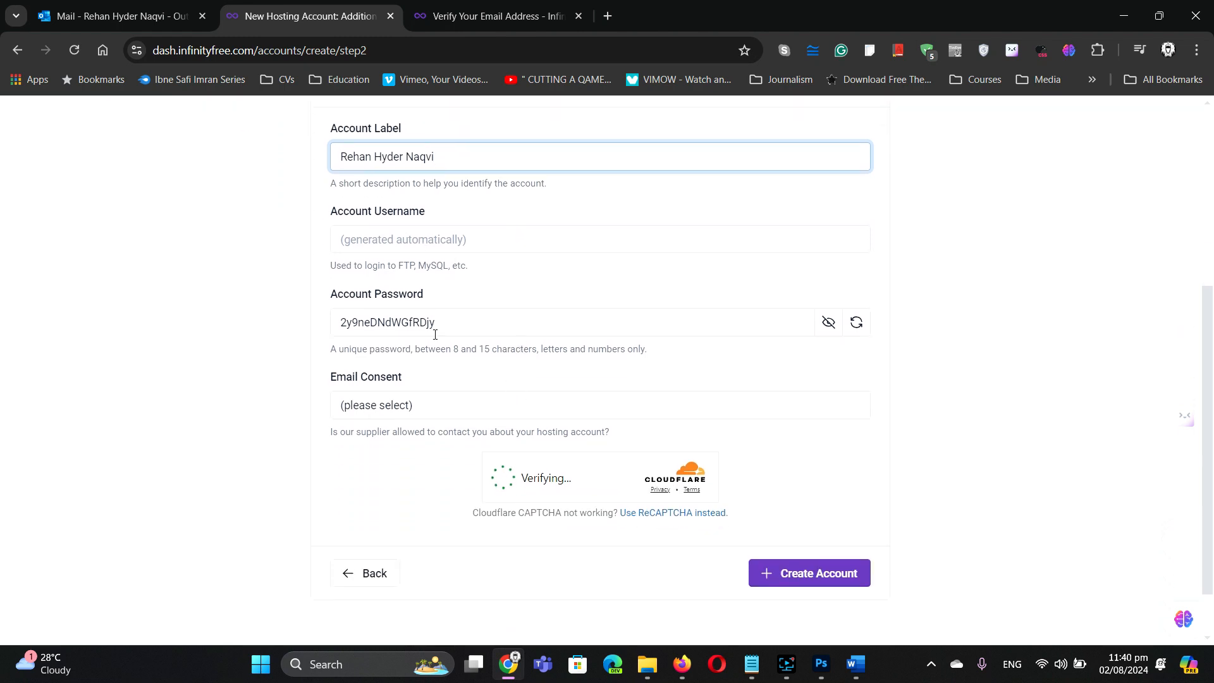
{"action": "left_click_drag", "start_coordinate": [443, 324], "coordinate": [321, 321]}
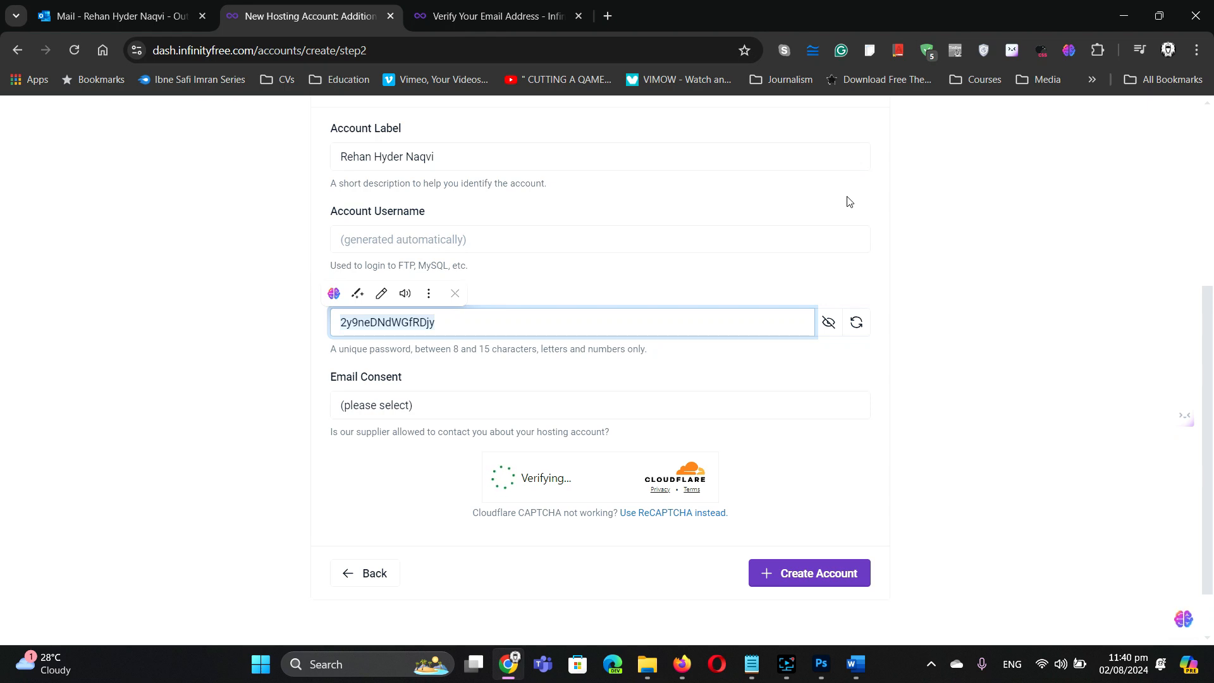
{"action": "key", "text": "BackSpace"}
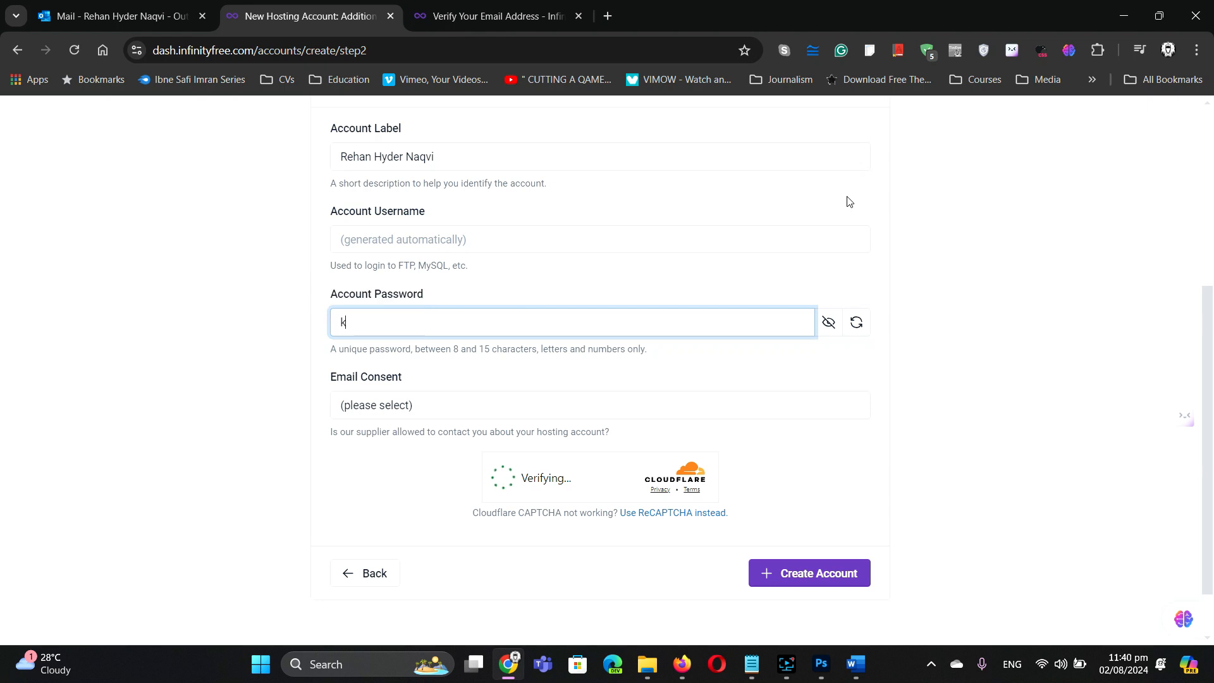
{"action": "type", "text": "do"}
{"action": "key", "text": "BackSpace"}
{"action": "left_click", "coordinate": [828, 321]}
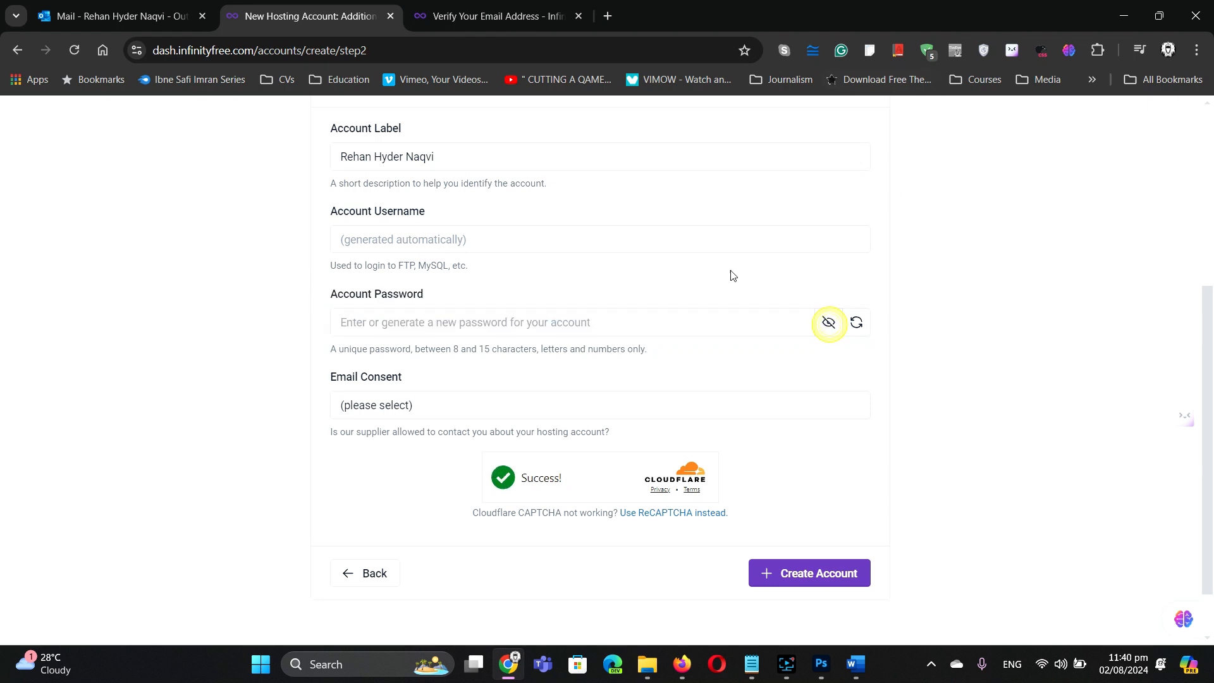
{"action": "key", "text": "d"}
{"action": "left_click", "coordinate": [558, 318]}
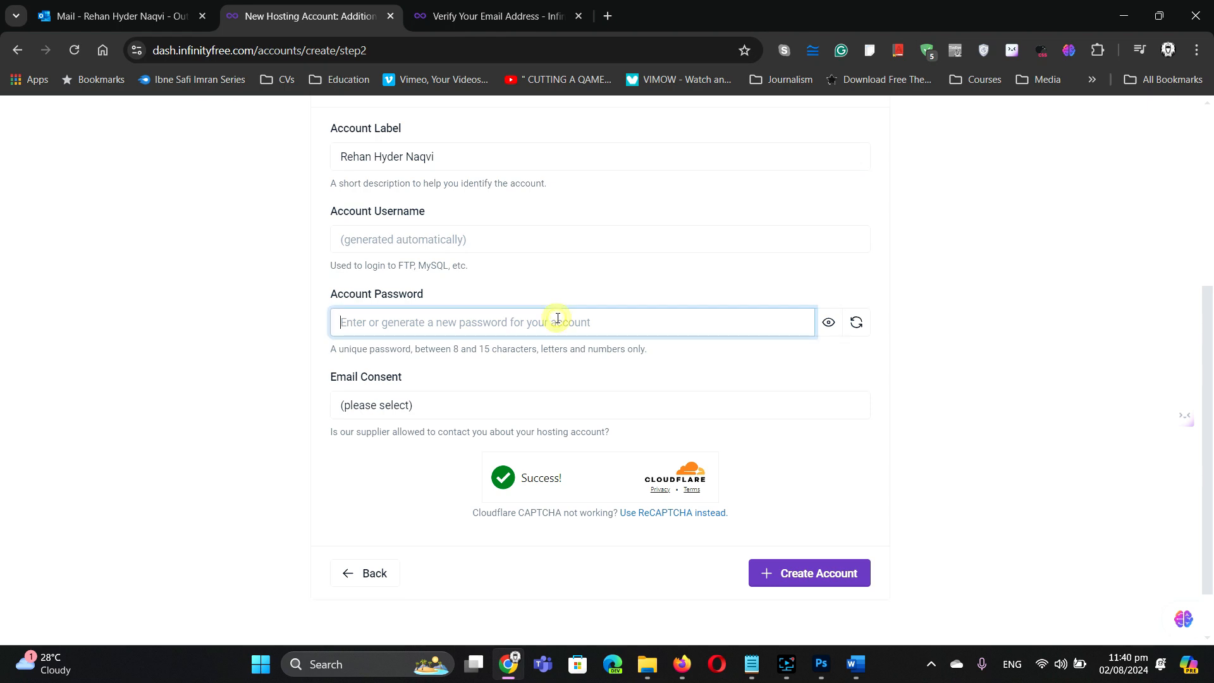
{"action": "type", "text": "d"}
{"action": "key", "text": "BackSpace"}
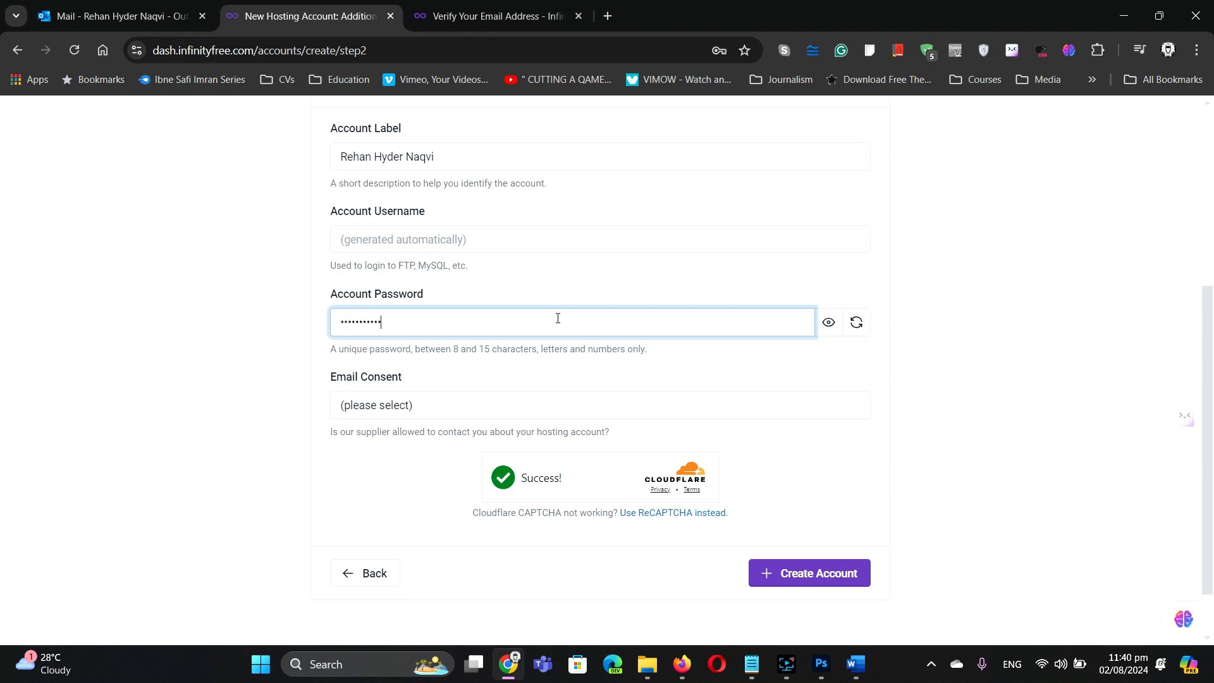
Step: Choose 'I Approve' for email consent and create the hosting account
{"action": "left_click", "coordinate": [425, 408]}
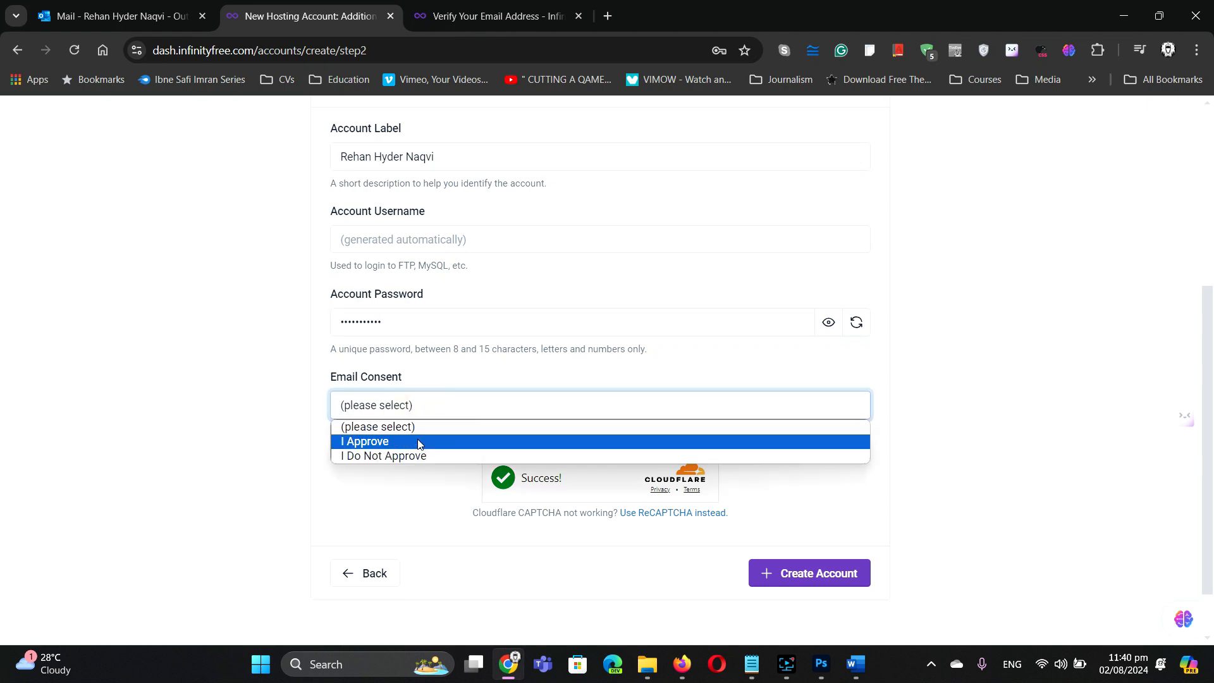
{"action": "left_click", "coordinate": [420, 441]}
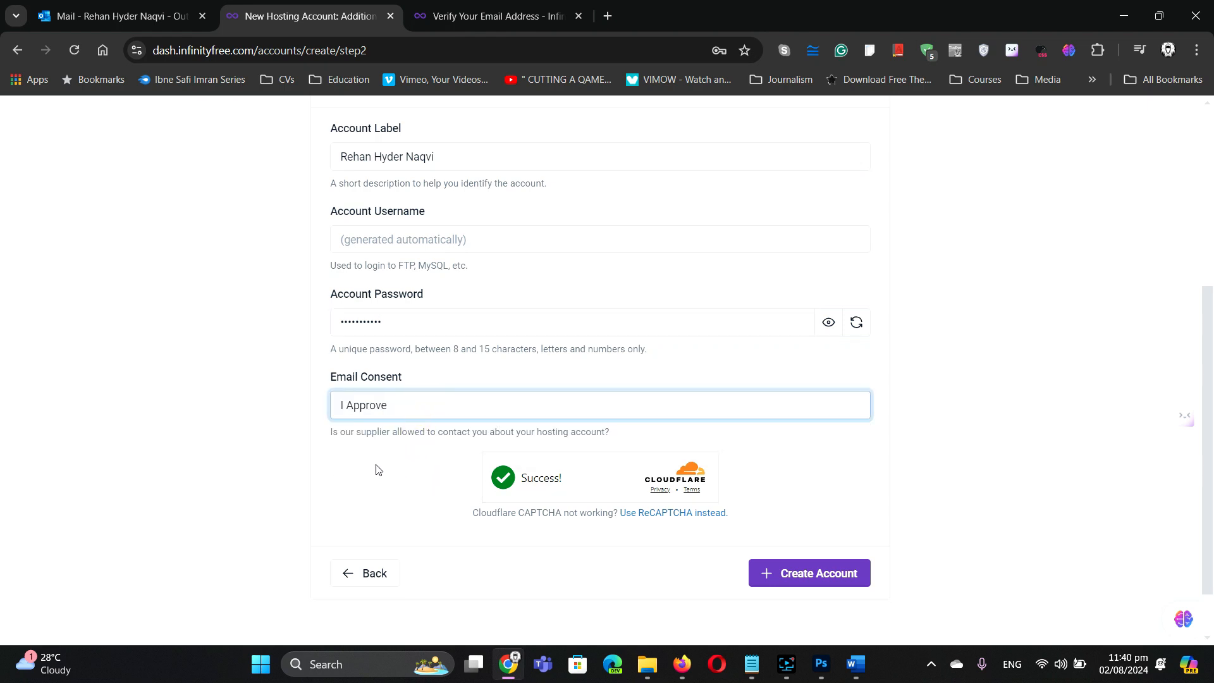
{"action": "scroll", "coordinate": [589, 392], "scroll_direction": "down", "scroll_amount": 1}
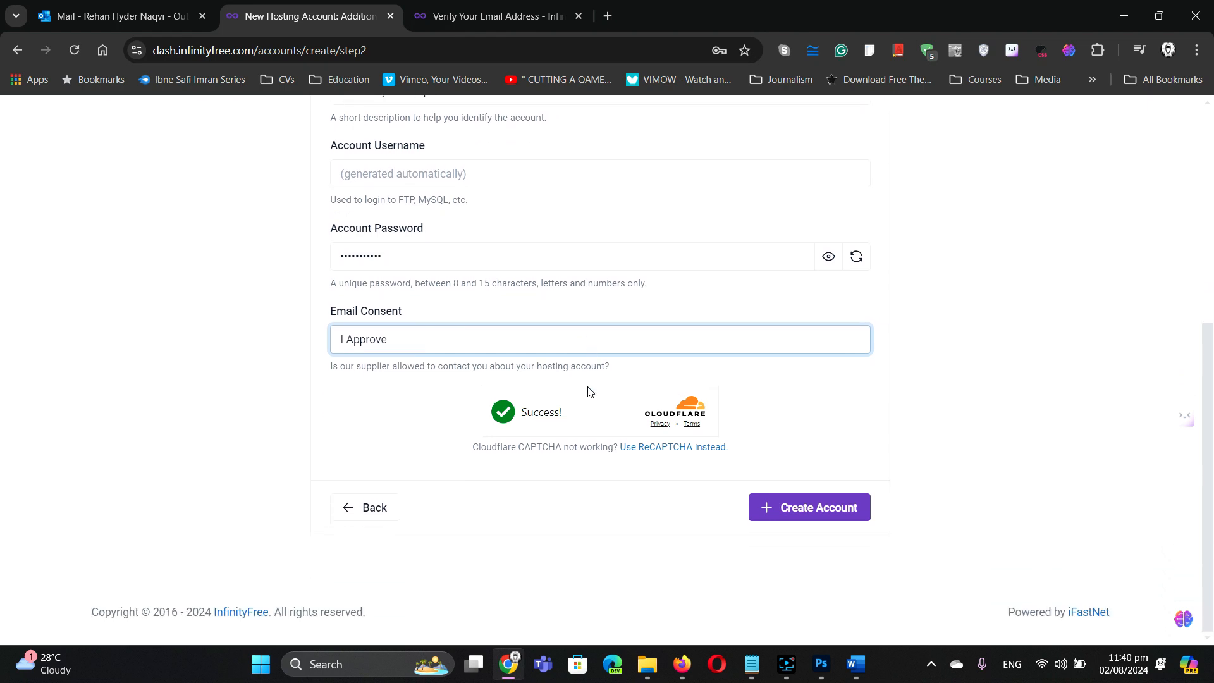
{"action": "left_click", "coordinate": [808, 512]}
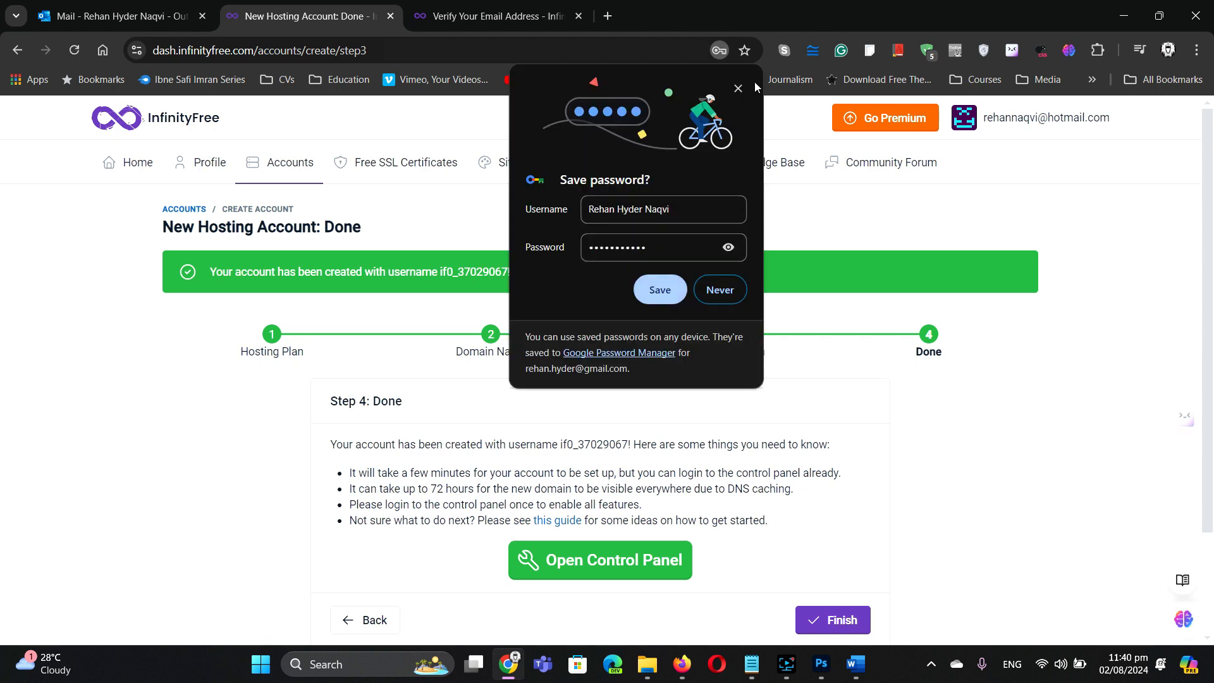
Step: Dismiss the save-password prompt, open the Control Panel, and approve the service-email notice
{"action": "left_click", "coordinate": [737, 89]}
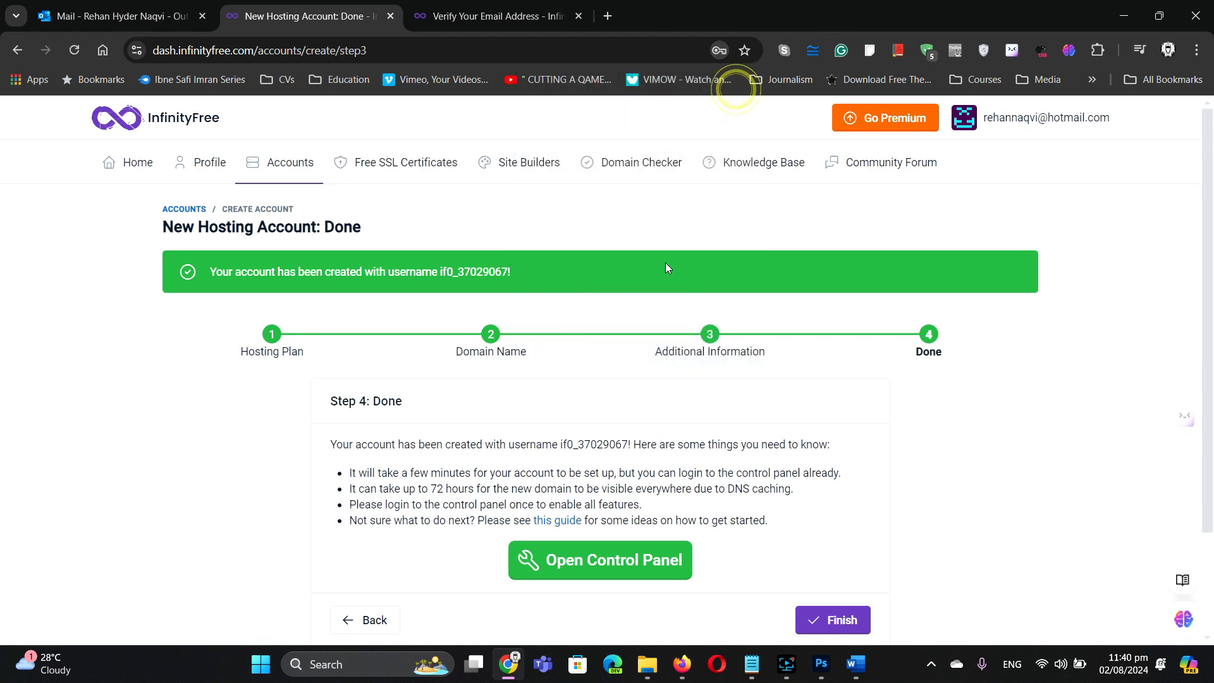
{"action": "left_click", "coordinate": [597, 561]}
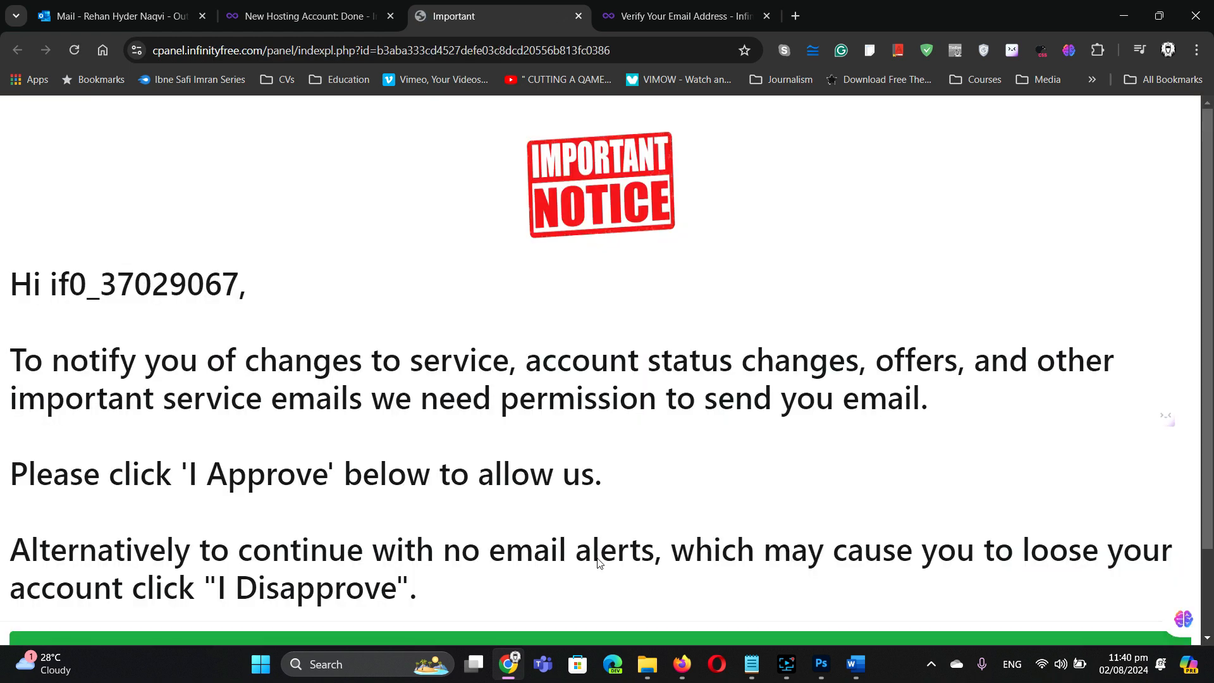
{"action": "scroll", "coordinate": [743, 436], "scroll_direction": "down", "scroll_amount": 2}
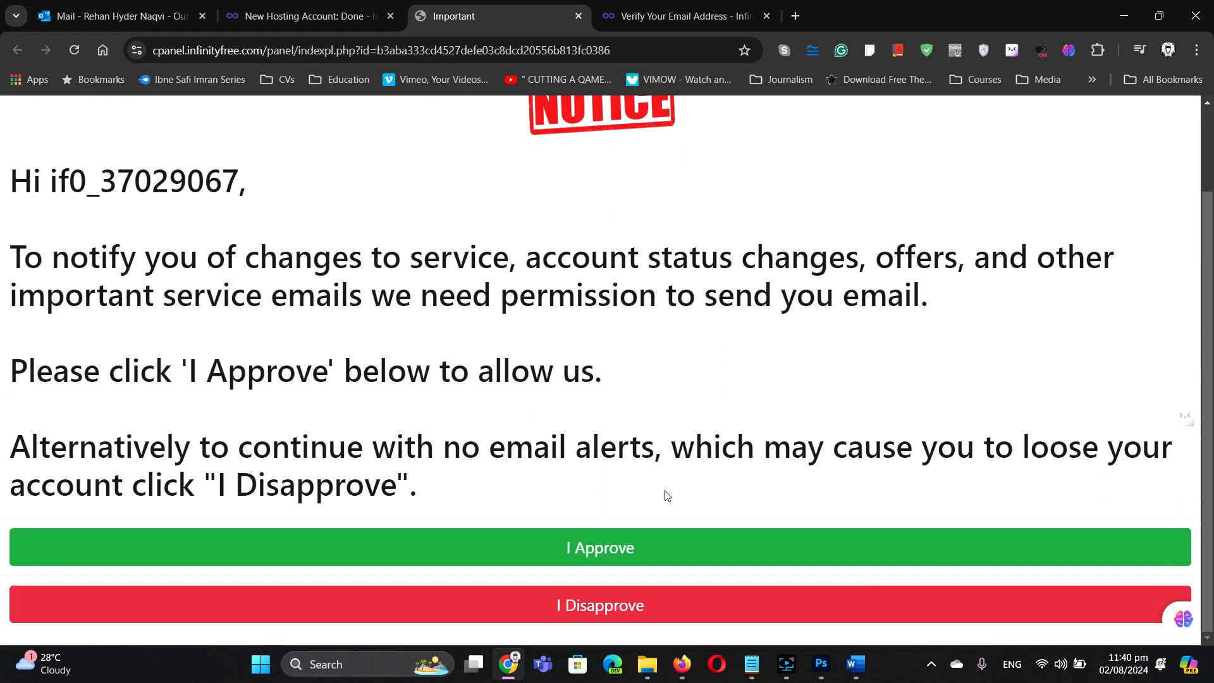
{"action": "left_click", "coordinate": [616, 545]}
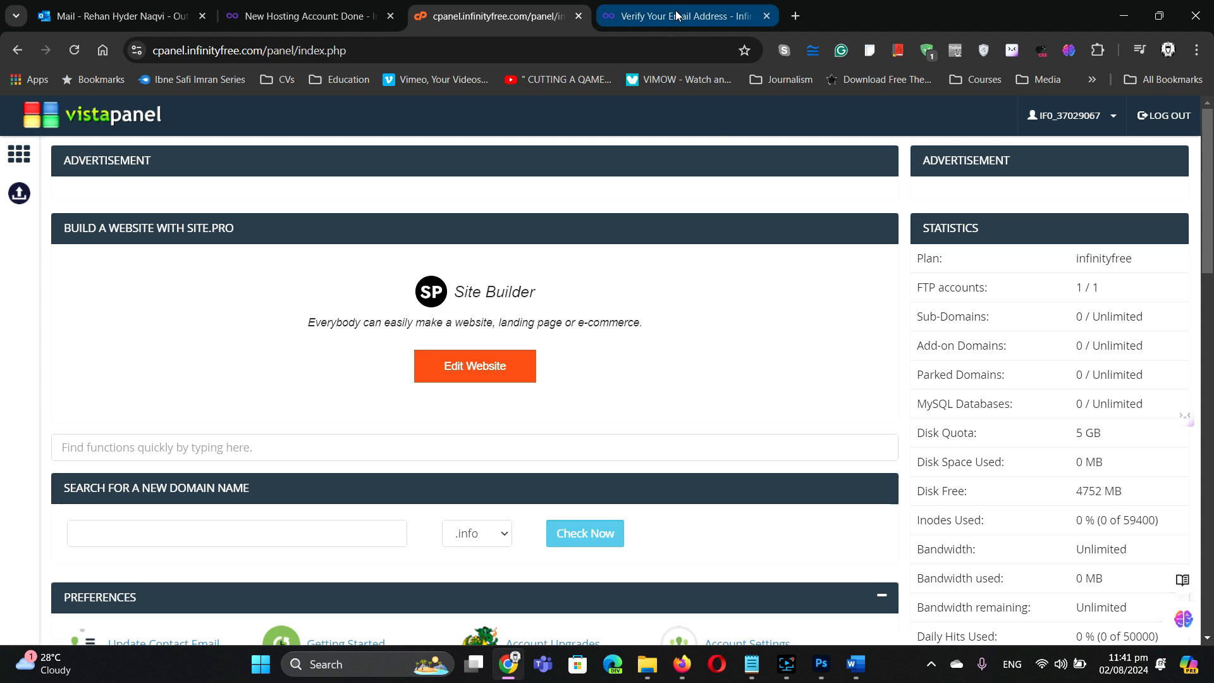
Step: Return to the Outlook inbox, reload it, and check Focused and Other for new mail
{"action": "left_click", "coordinate": [120, 16]}
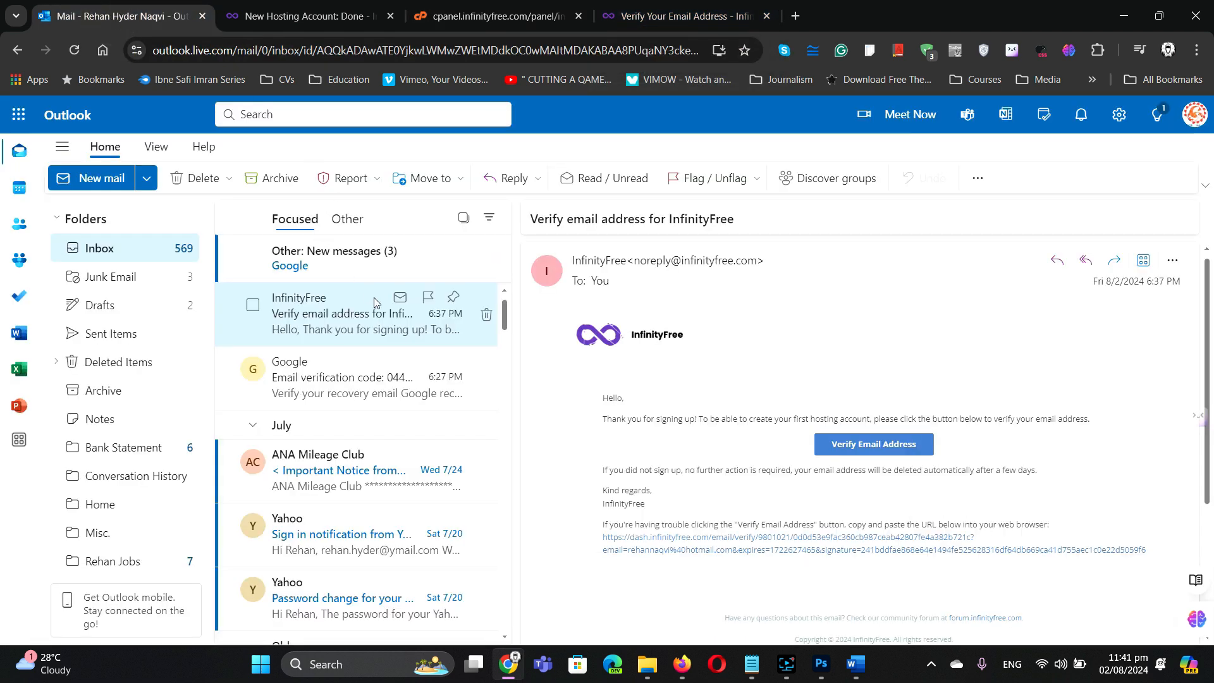
{"action": "left_click", "coordinate": [113, 249]}
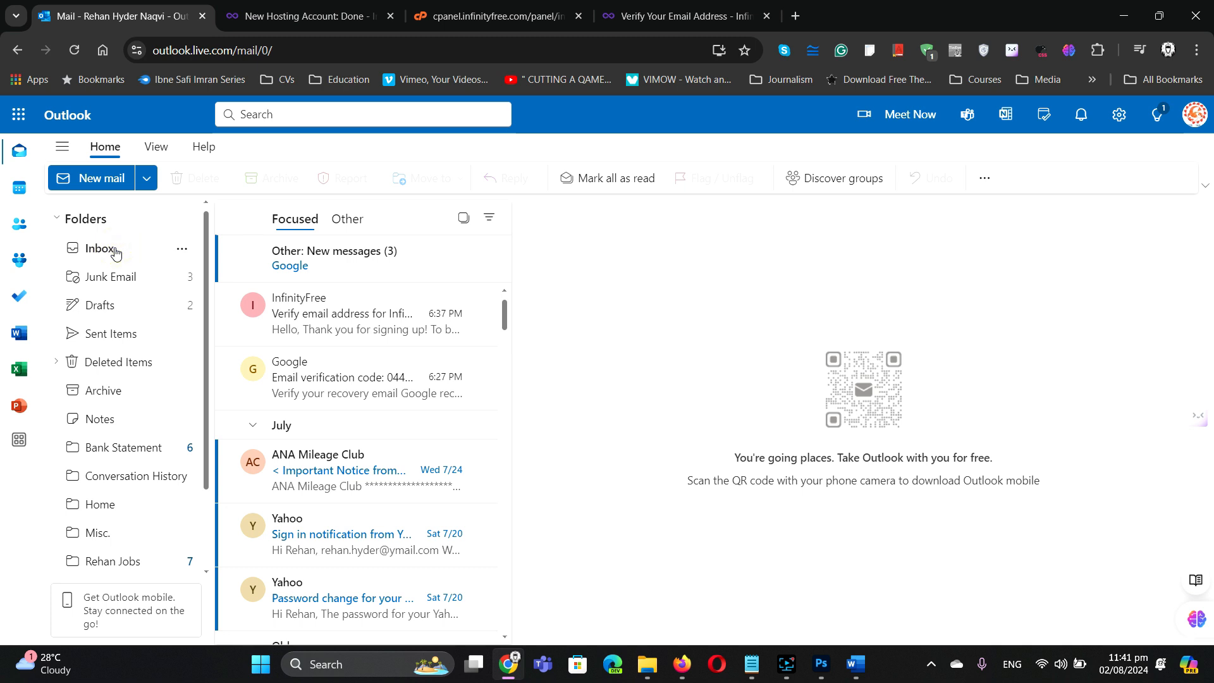
{"action": "left_click", "coordinate": [75, 50]}
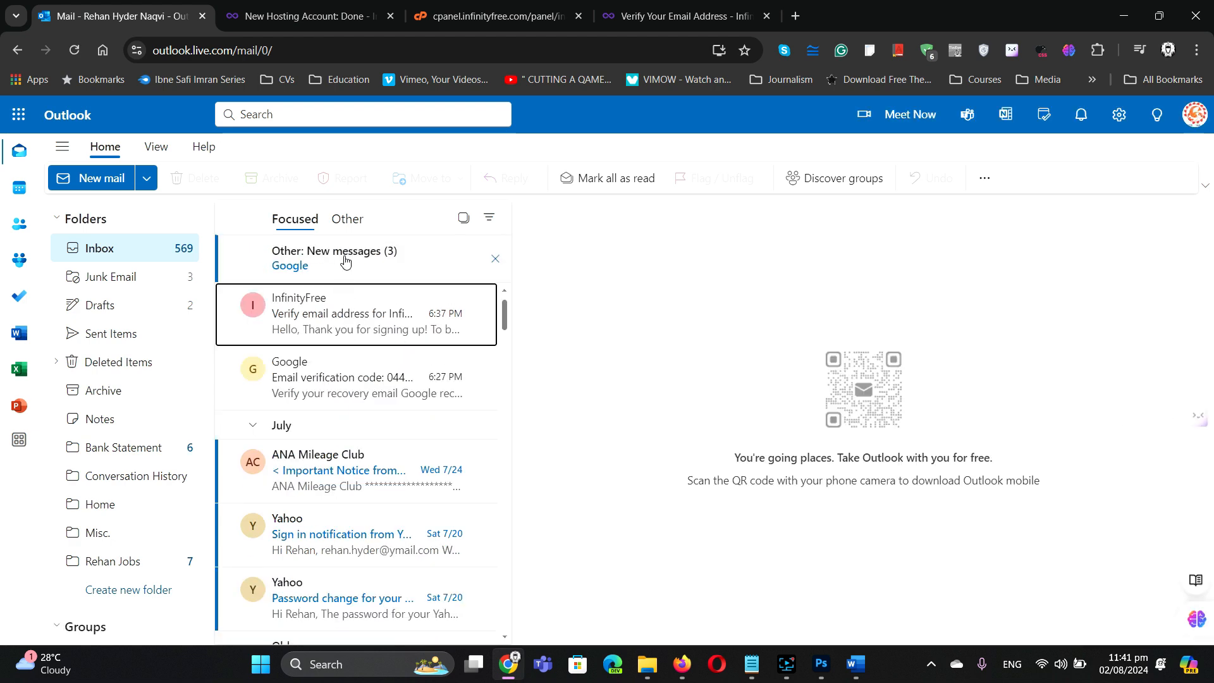
{"action": "left_click", "coordinate": [348, 219]}
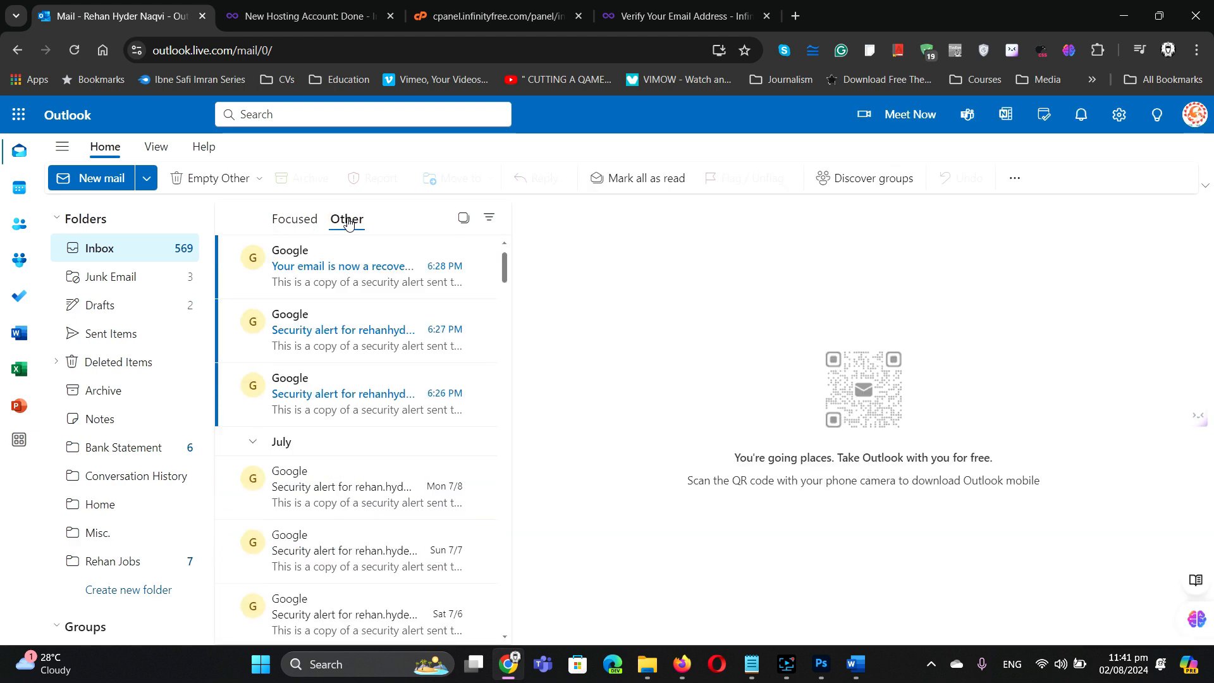
{"action": "left_click", "coordinate": [312, 218]}
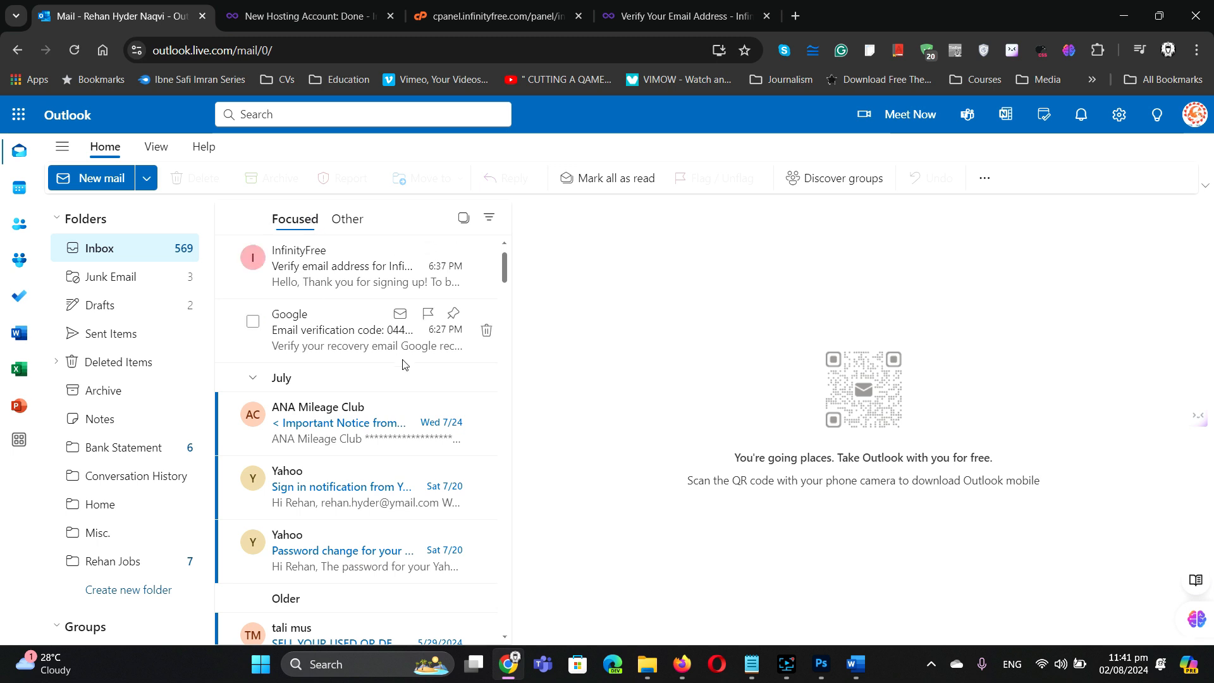
Step: Reload the inbox again, recheck Other, and delete the ANA Mileage Club email
{"action": "left_click", "coordinate": [320, 270]}
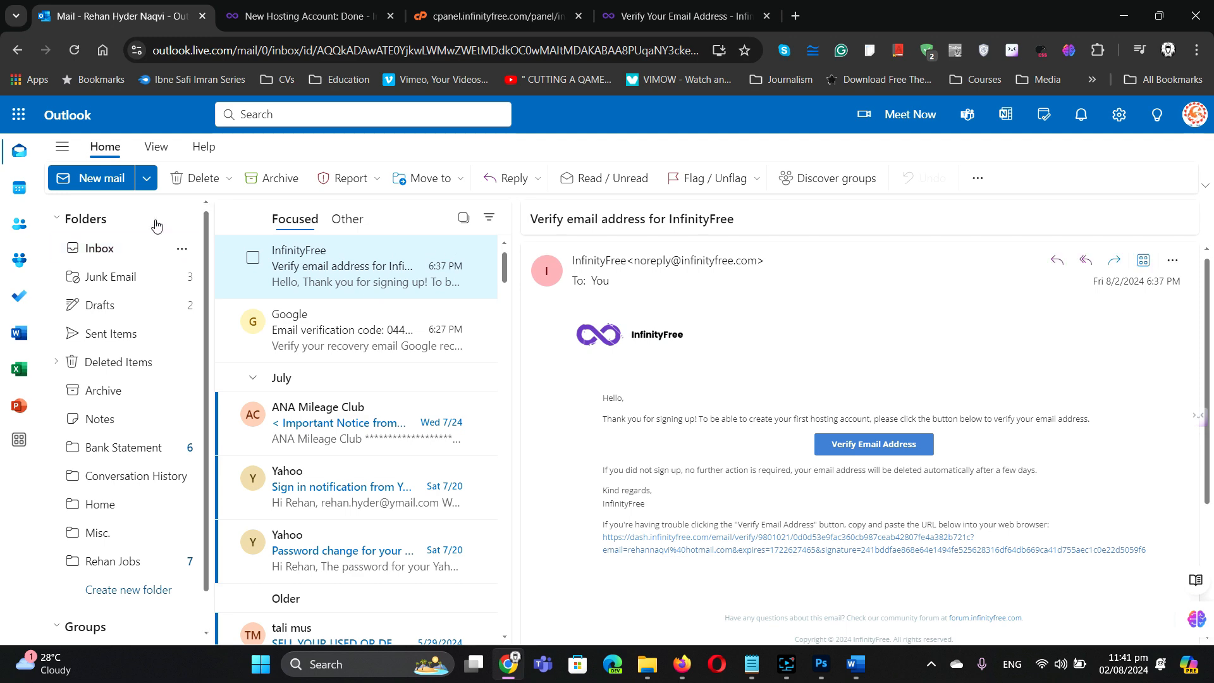
{"action": "left_click", "coordinate": [74, 50]}
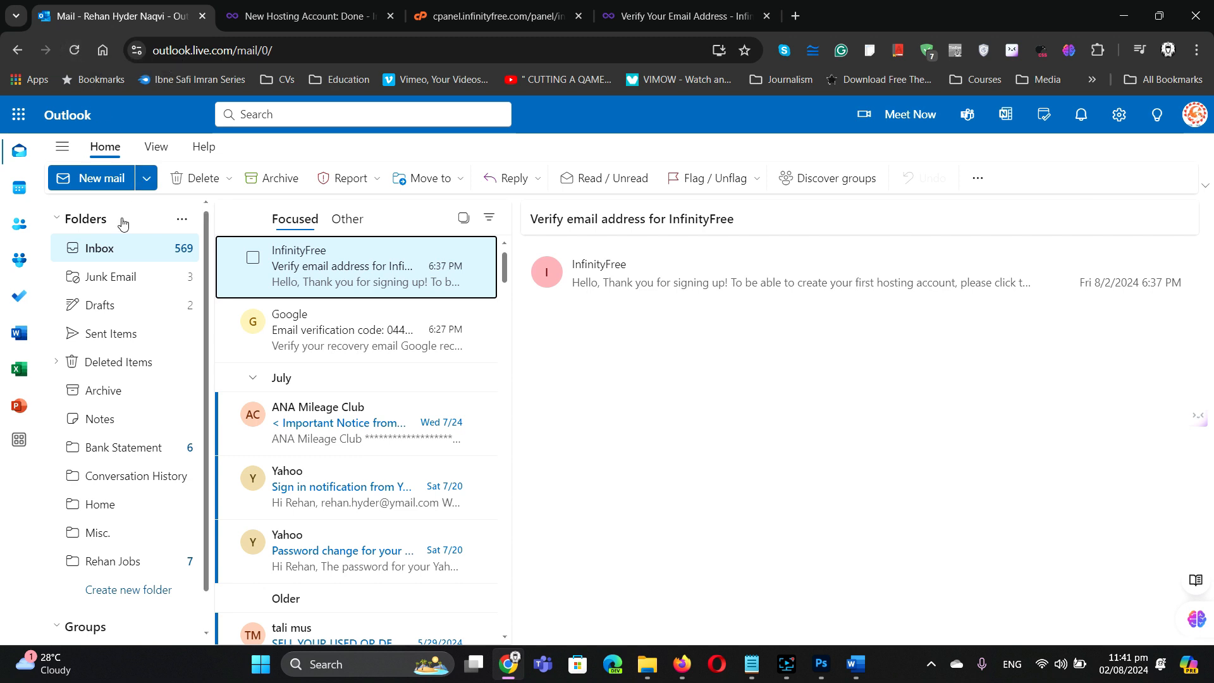
{"action": "left_click", "coordinate": [100, 254]}
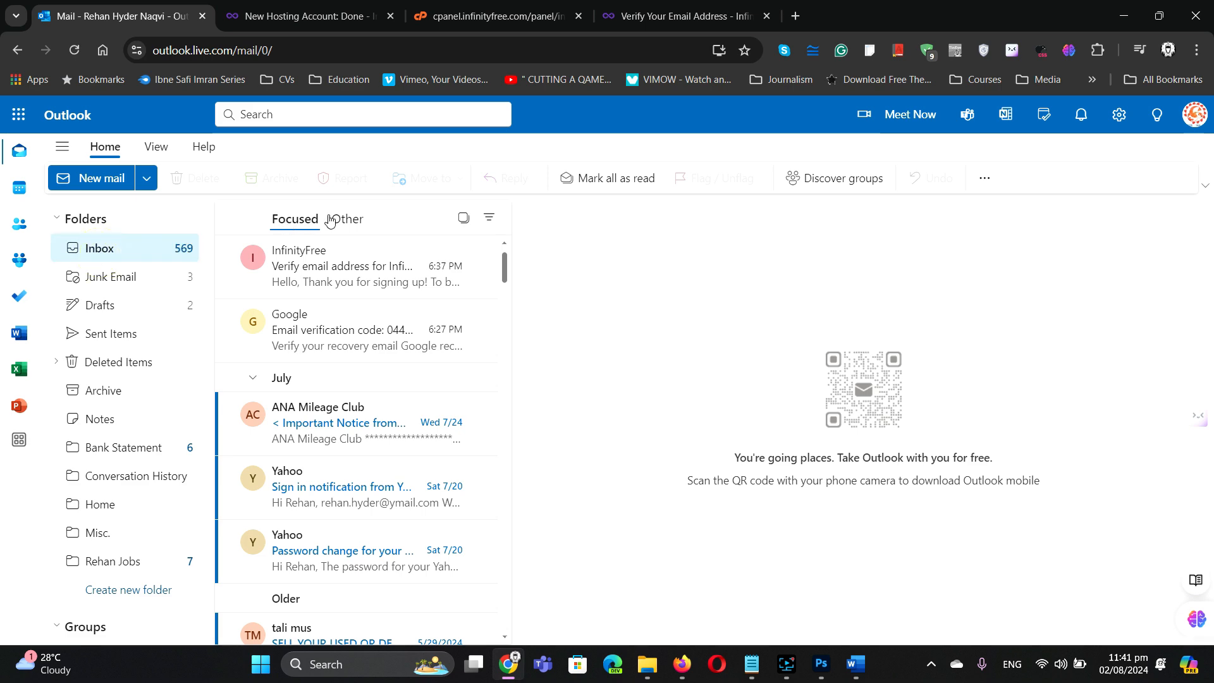
{"action": "left_click", "coordinate": [348, 218]}
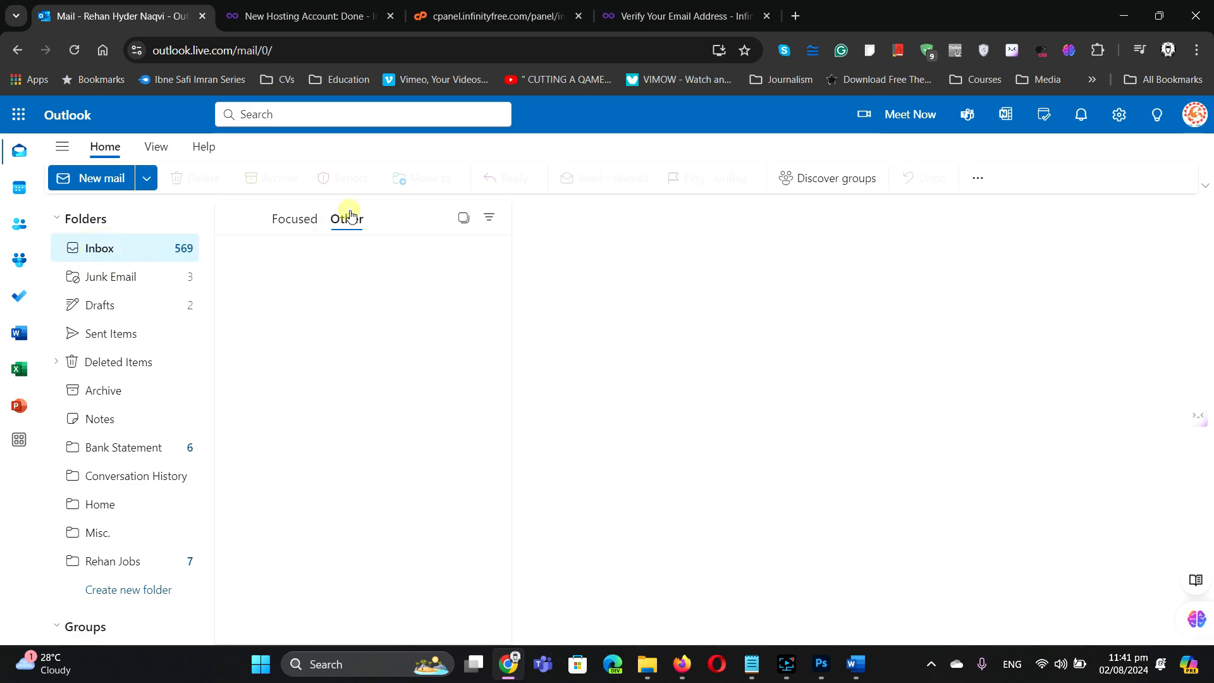
{"action": "left_click", "coordinate": [307, 221]}
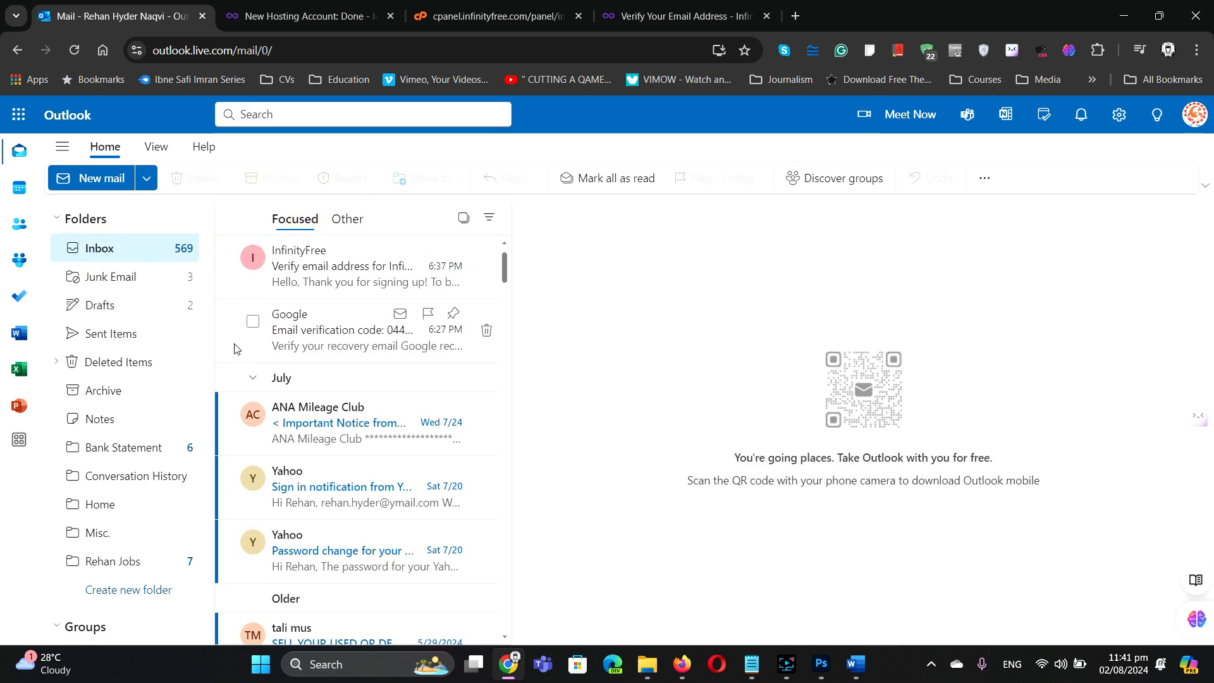
{"action": "left_click", "coordinate": [252, 414]}
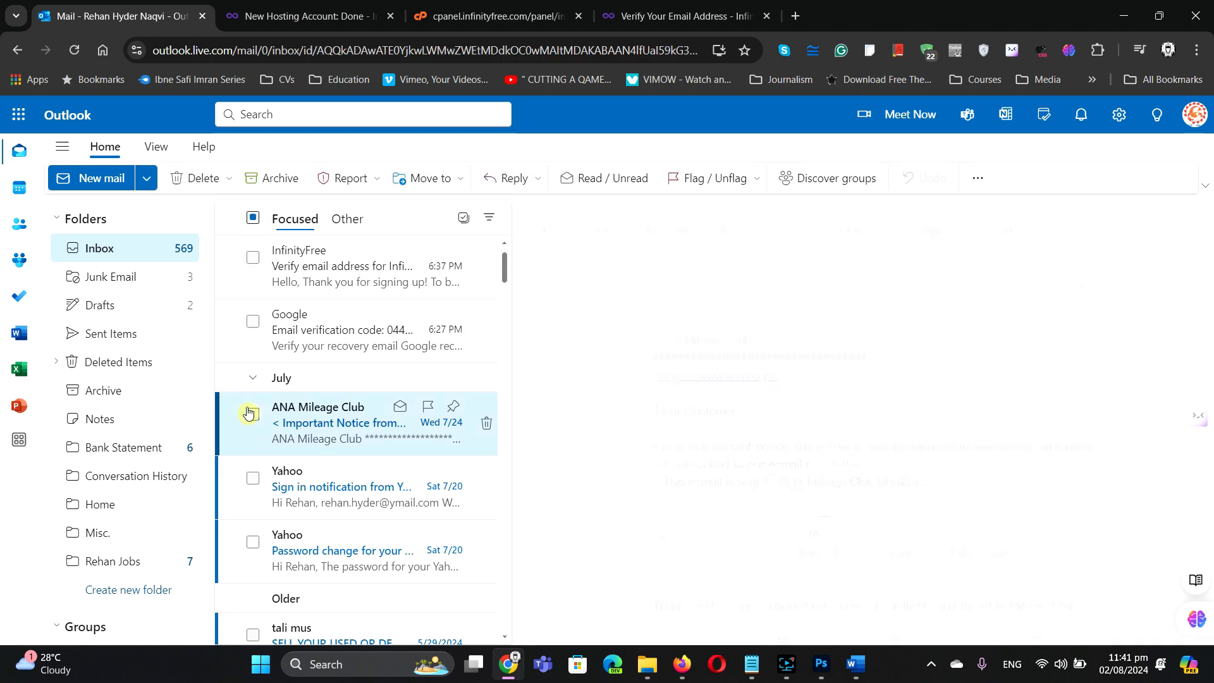
{"action": "left_click", "coordinate": [199, 179]}
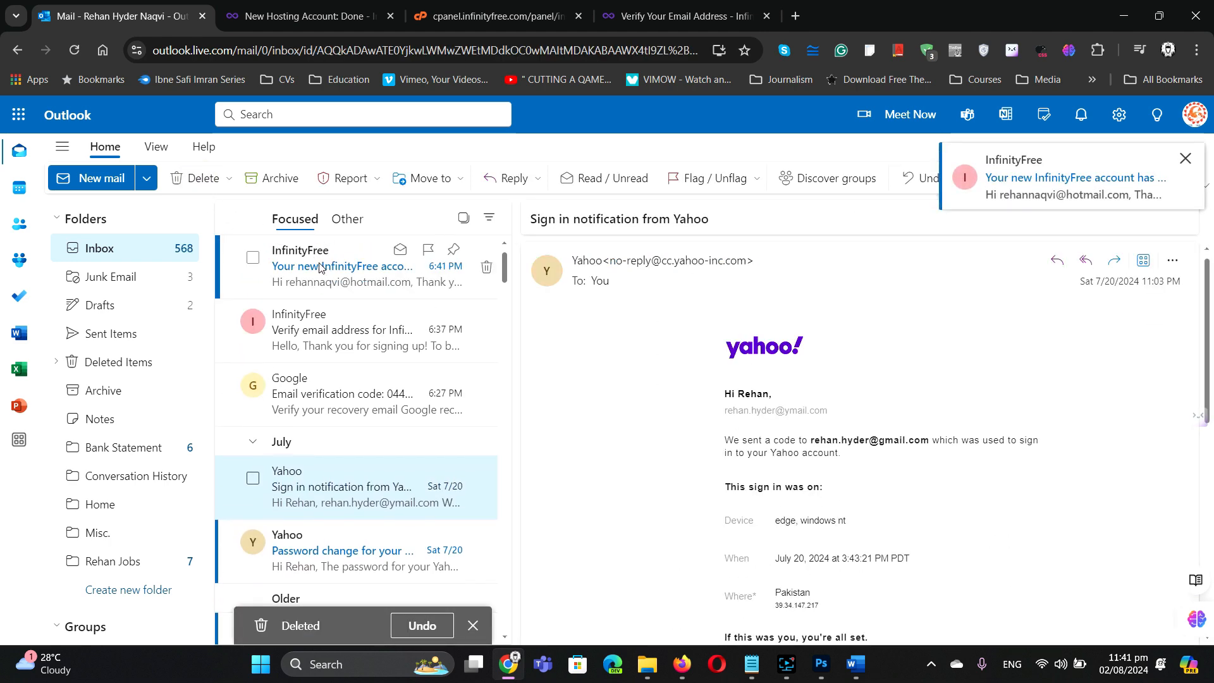
Step: Open InfinityFree's account-created email and look over its username and label details
{"action": "left_click", "coordinate": [319, 267]}
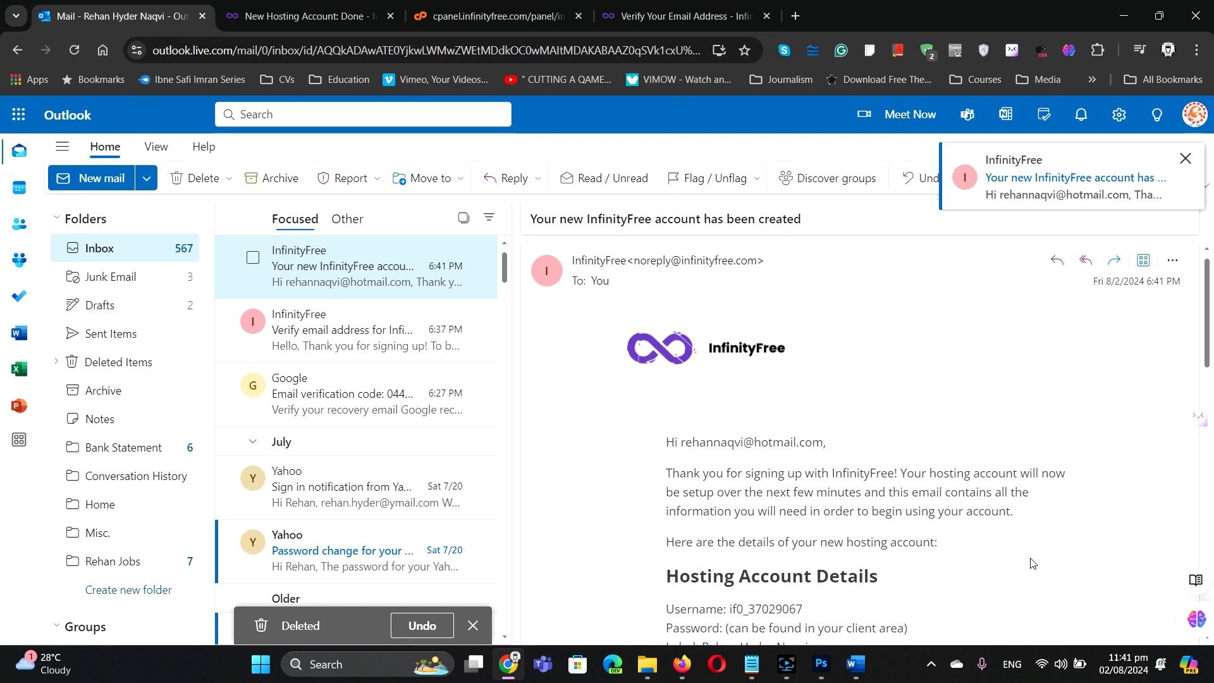
{"action": "scroll", "coordinate": [1028, 551], "scroll_direction": "down", "scroll_amount": 2}
{"action": "scroll", "coordinate": [1025, 535], "scroll_direction": "down", "scroll_amount": 1}
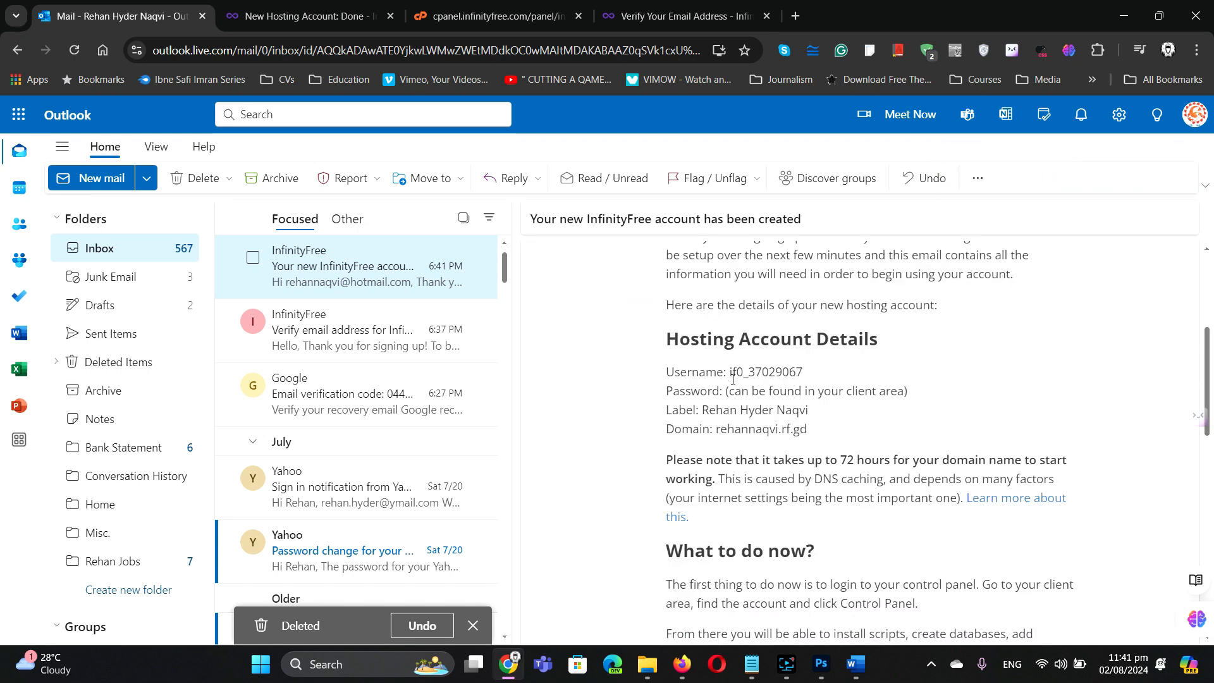
{"action": "left_click_drag", "start_coordinate": [731, 373], "coordinate": [805, 377]}
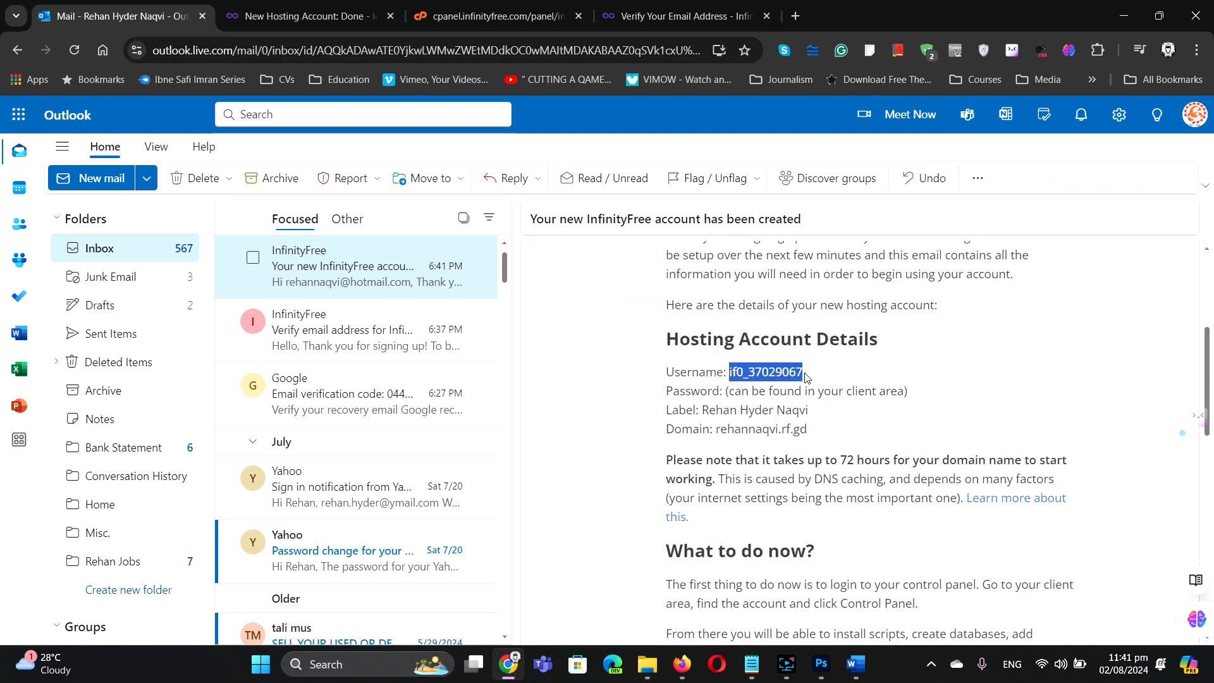
{"action": "left_click", "coordinate": [806, 377]}
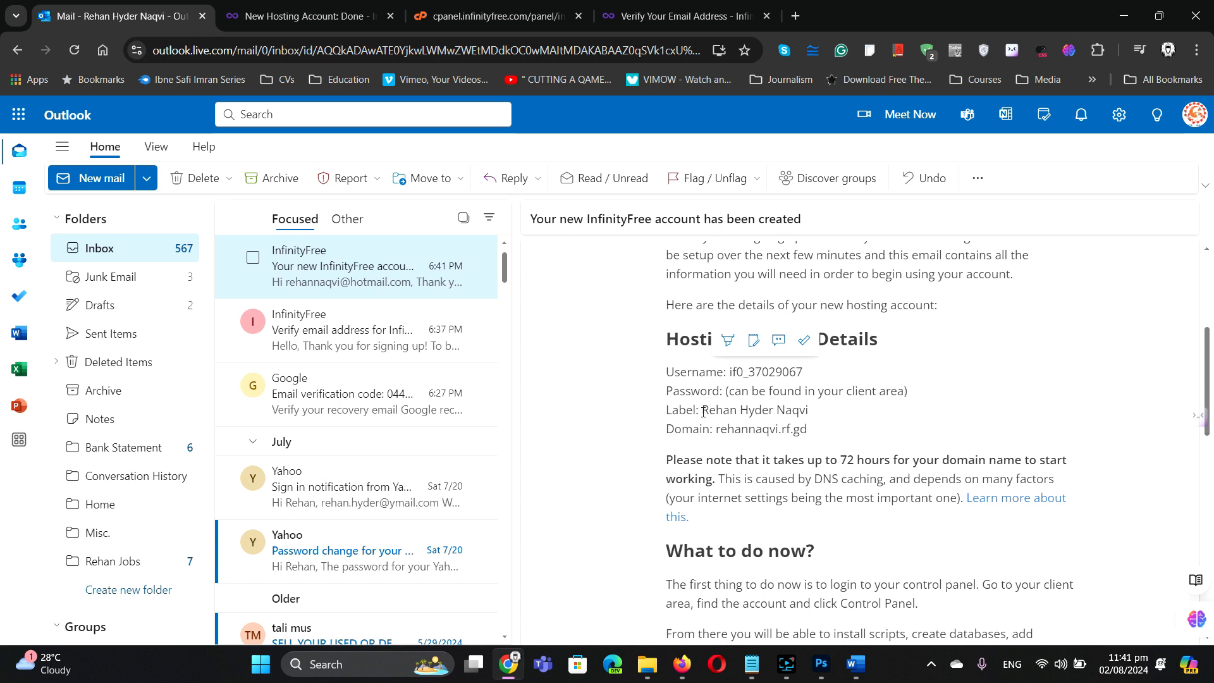
{"action": "left_click_drag", "start_coordinate": [703, 410], "coordinate": [809, 411]}
{"action": "left_click", "coordinate": [717, 428]}
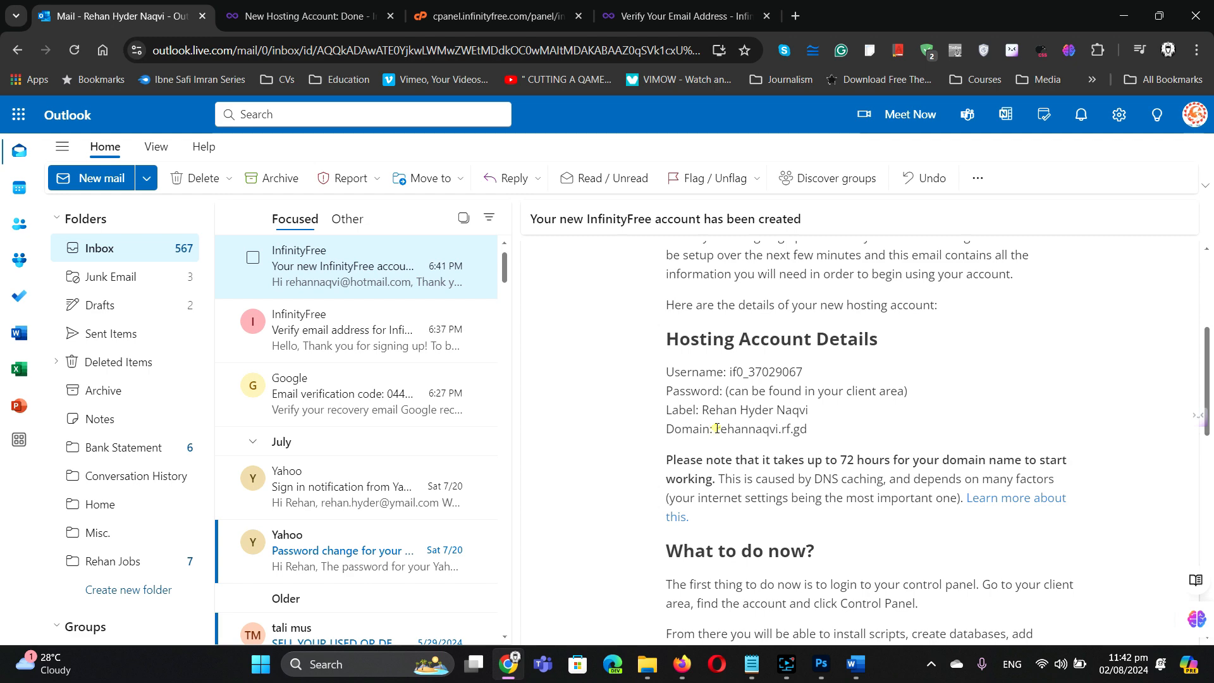
Step: Copy the new account's domain name and return to the Verify Your Email Address tab
{"action": "left_click_drag", "start_coordinate": [717, 427], "coordinate": [816, 437]}
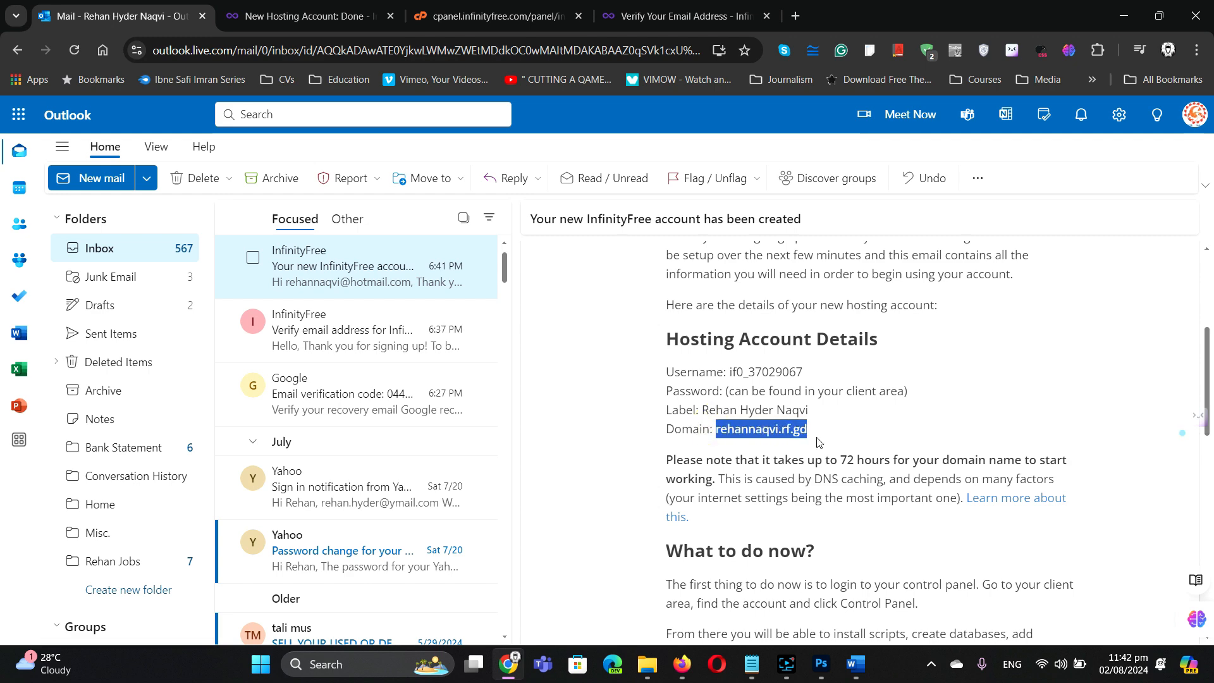
{"action": "right_click", "coordinate": [780, 429]}
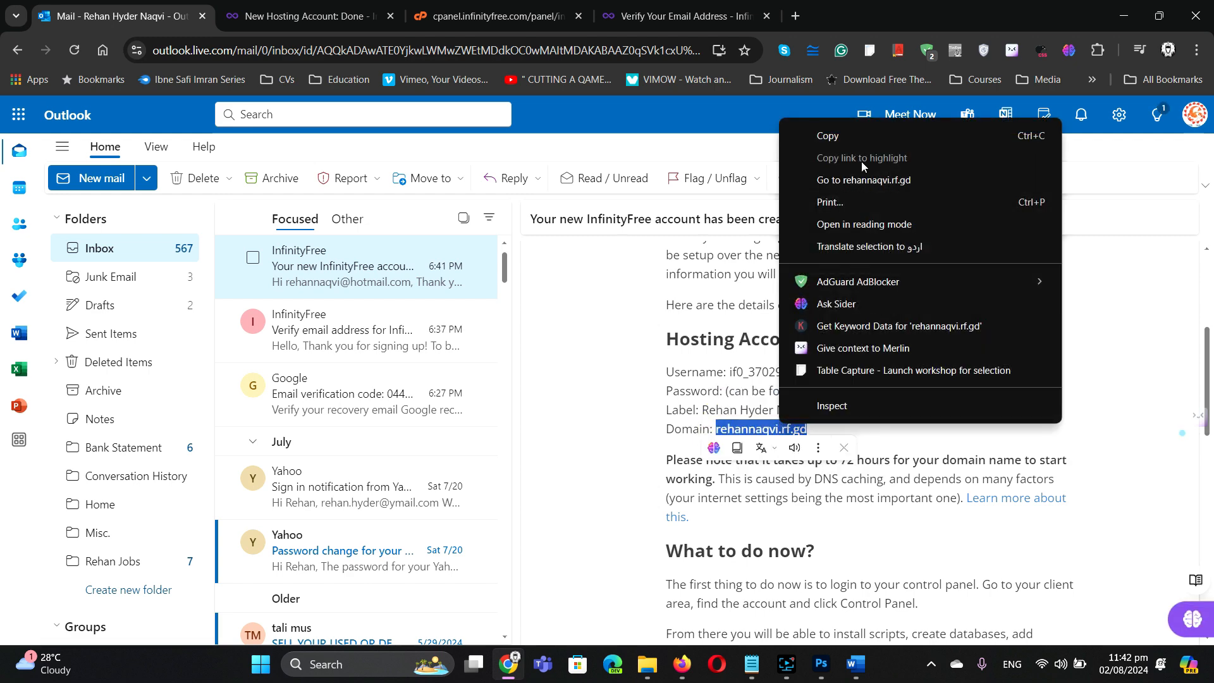
{"action": "left_click", "coordinate": [852, 135]}
{"action": "left_click", "coordinate": [746, 16]}
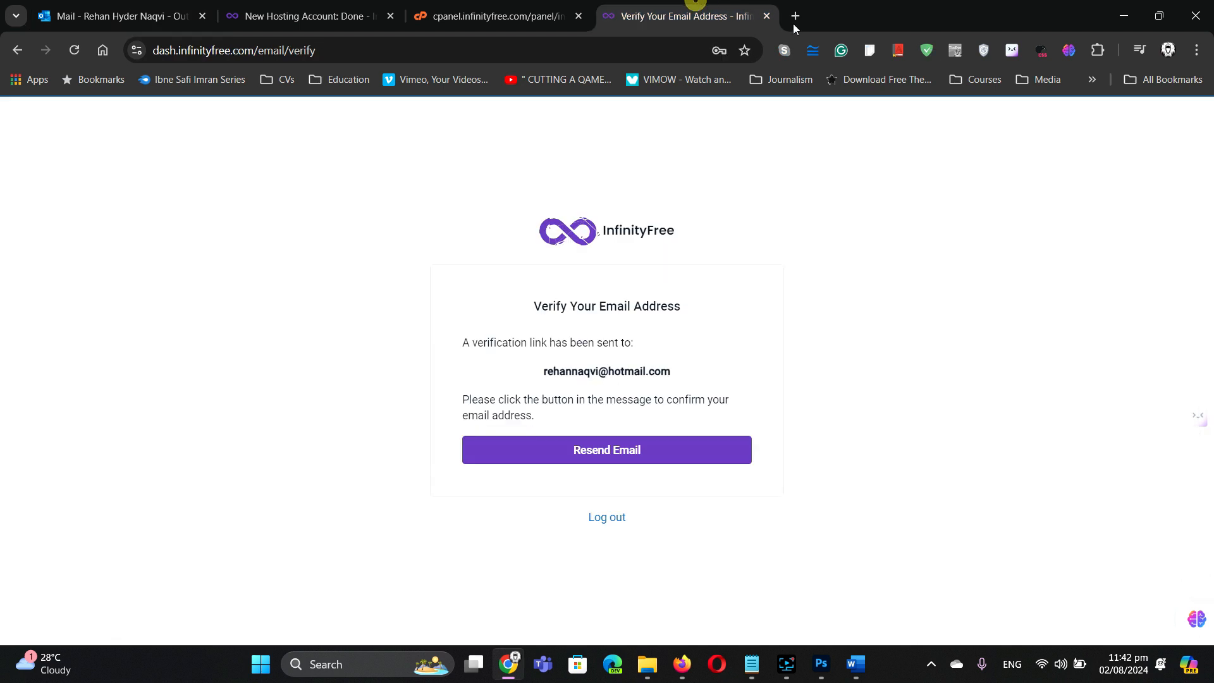
Step: Paste the copied rf.gd domain into Chrome's address bar, load it, then close that tab
{"action": "left_click", "coordinate": [633, 48]}
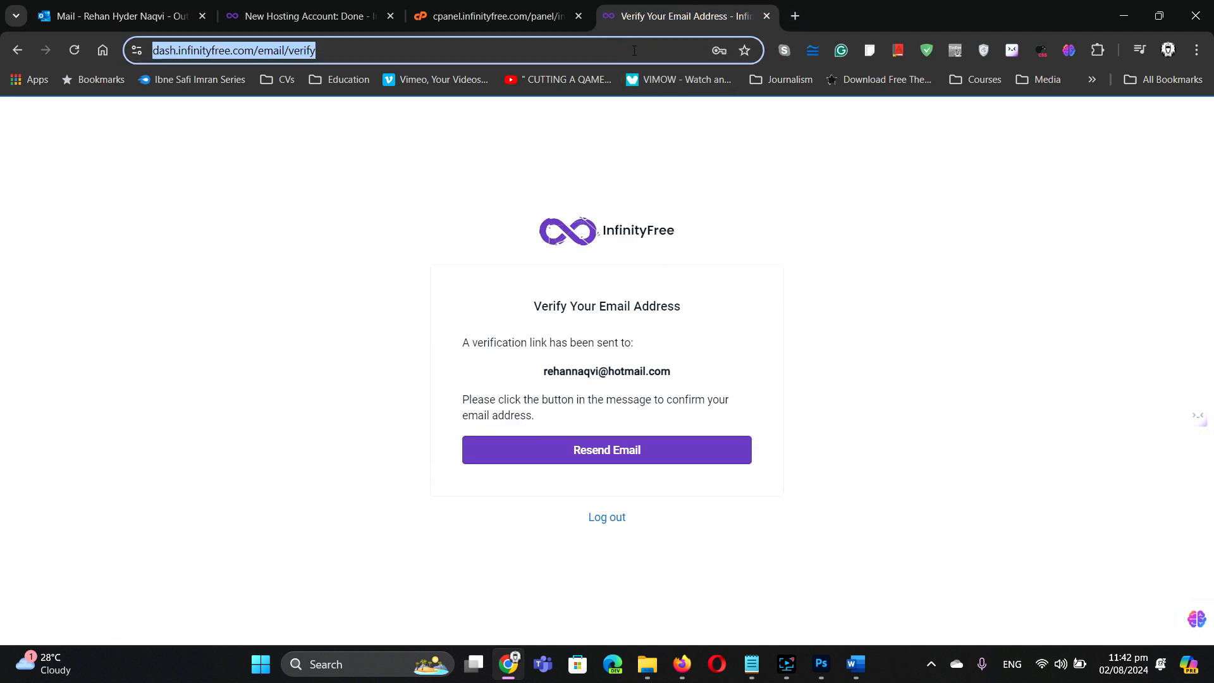
{"action": "key", "text": "ctrl+v"}
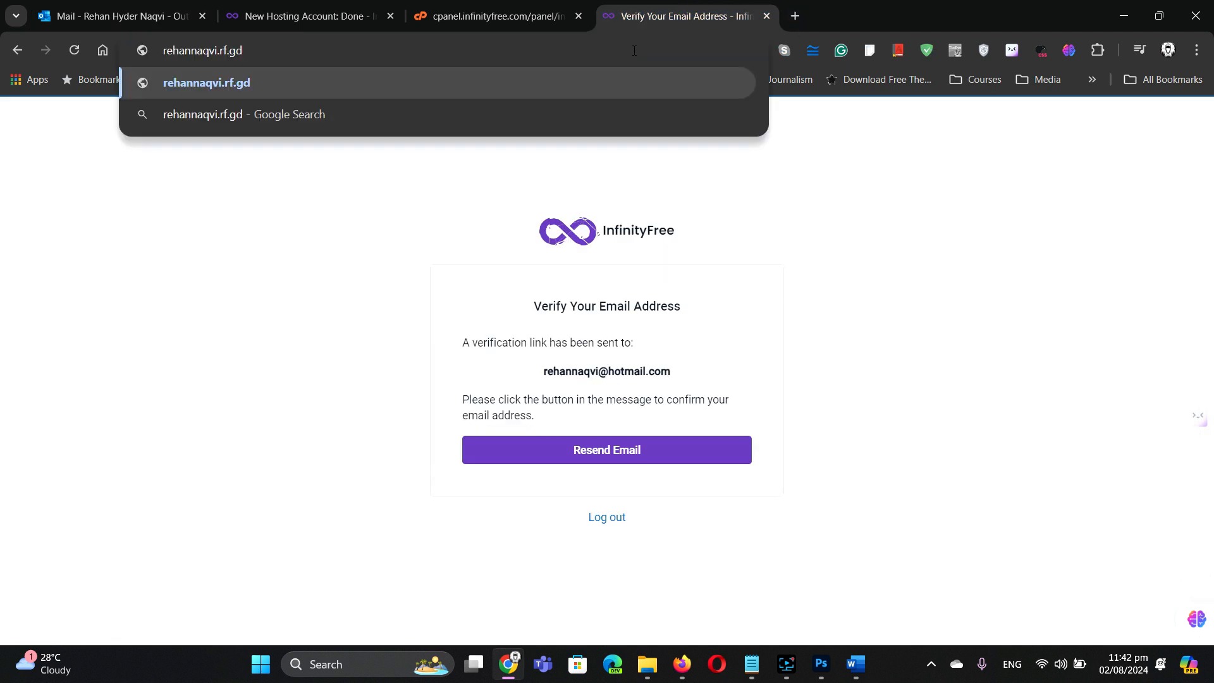
{"action": "key", "text": "Return"}
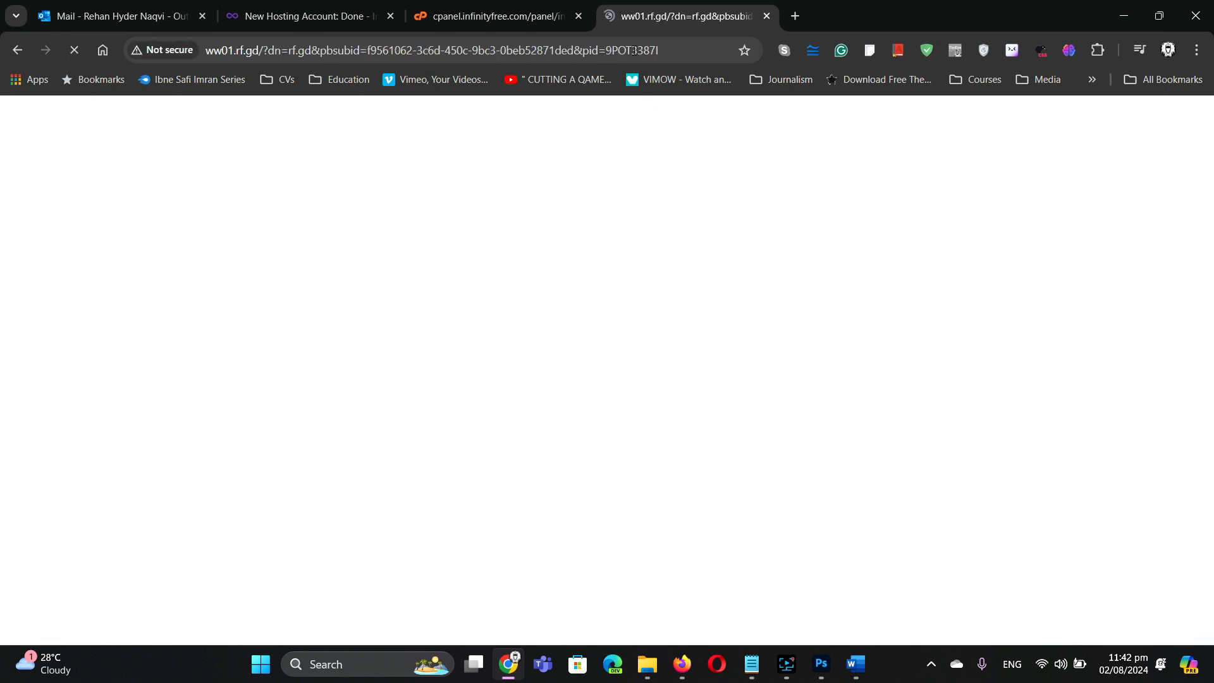
{"action": "left_click", "coordinate": [765, 17]}
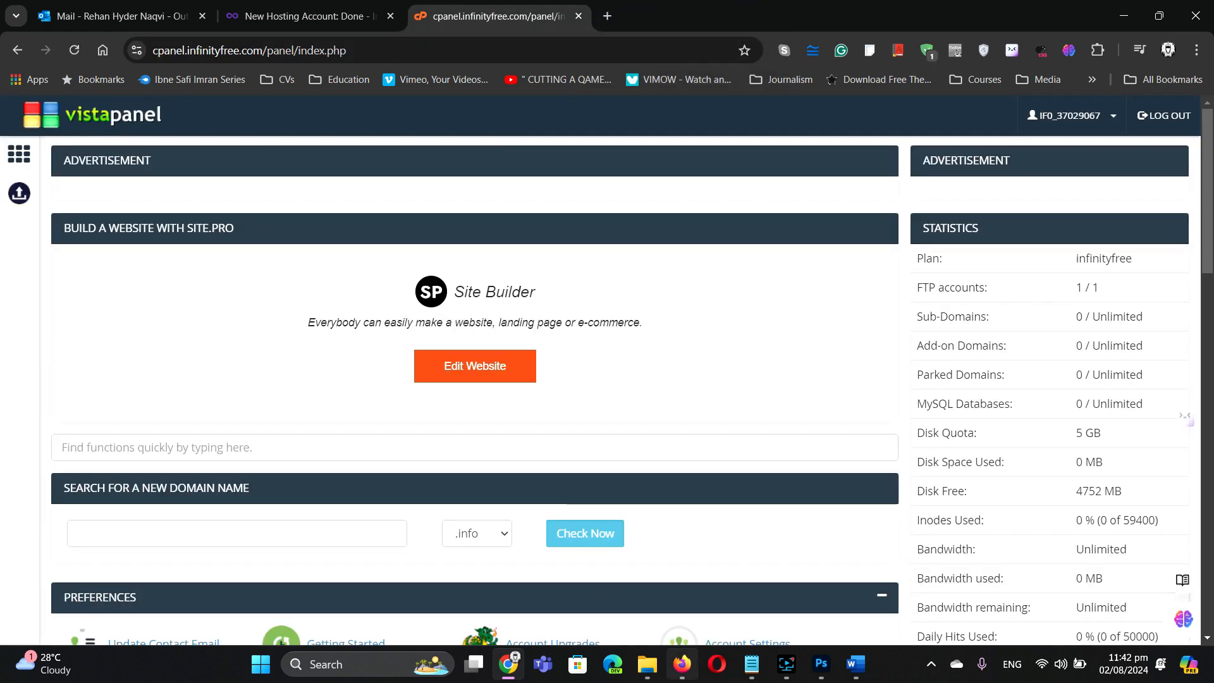
Step: Launch Edge and load the pasted domain to see 'Your domain is ready!', then return to Chrome
{"action": "mouse_move", "coordinate": [707, 669]}
{"action": "left_click", "coordinate": [613, 664]}
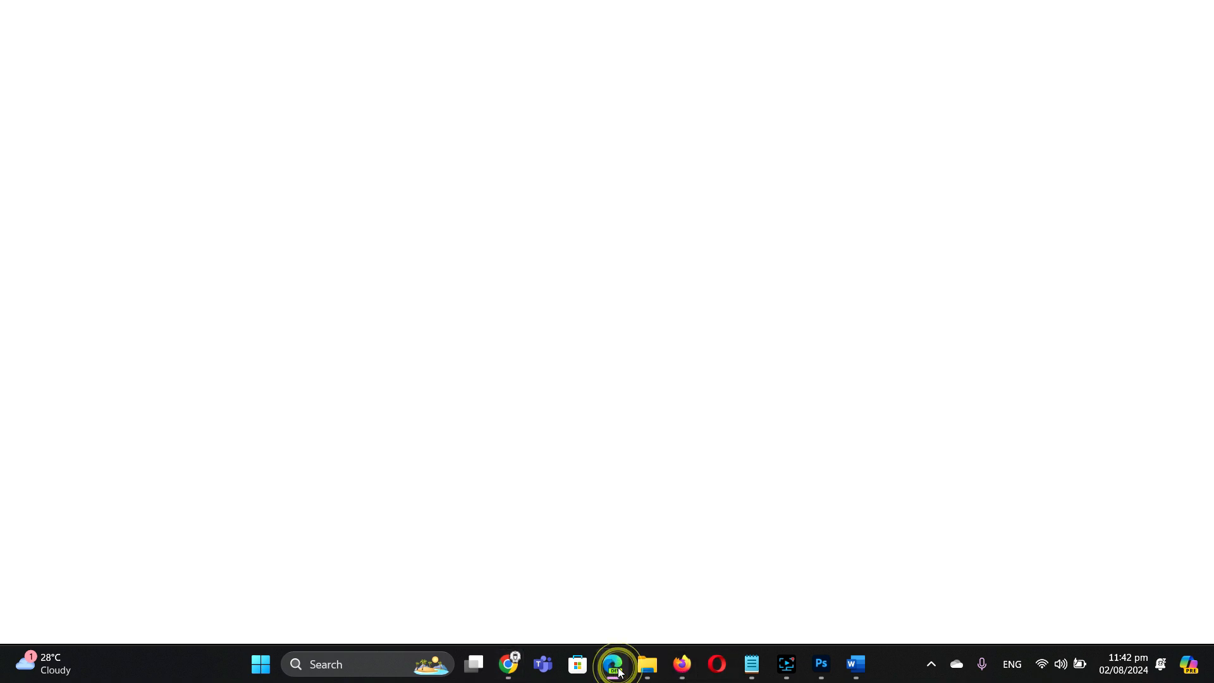
{"action": "left_click", "coordinate": [582, 48]}
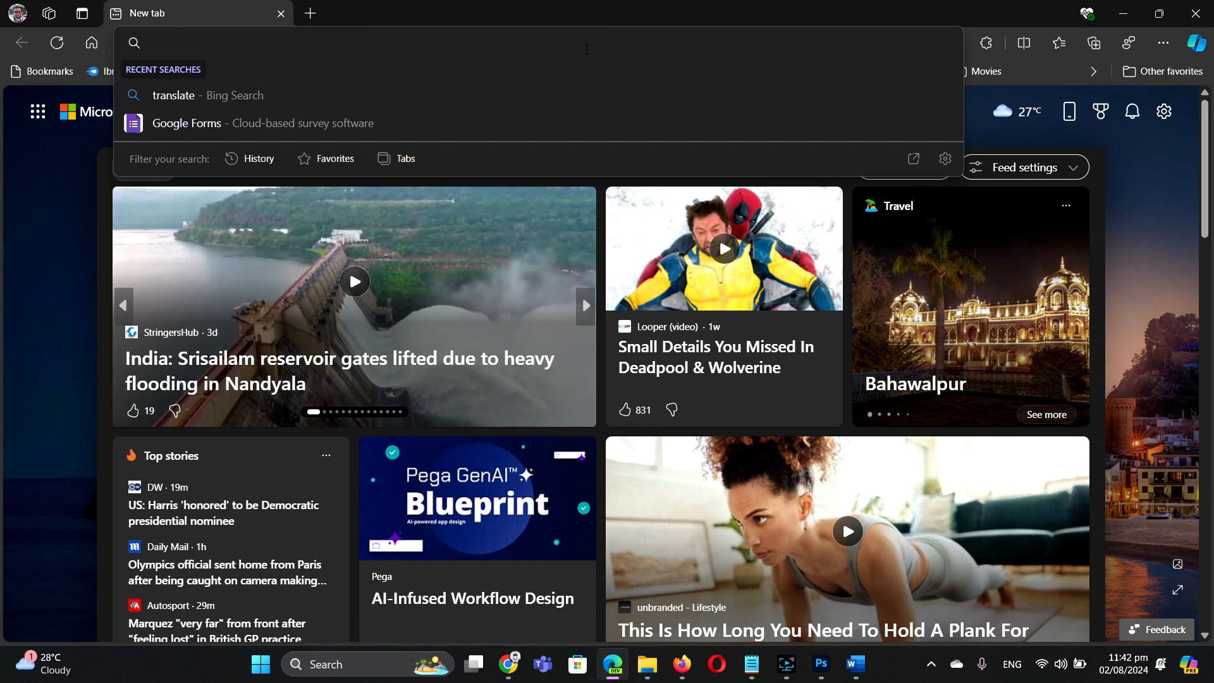
{"action": "key", "text": "ctrl+v"}
{"action": "key", "text": "Return"}
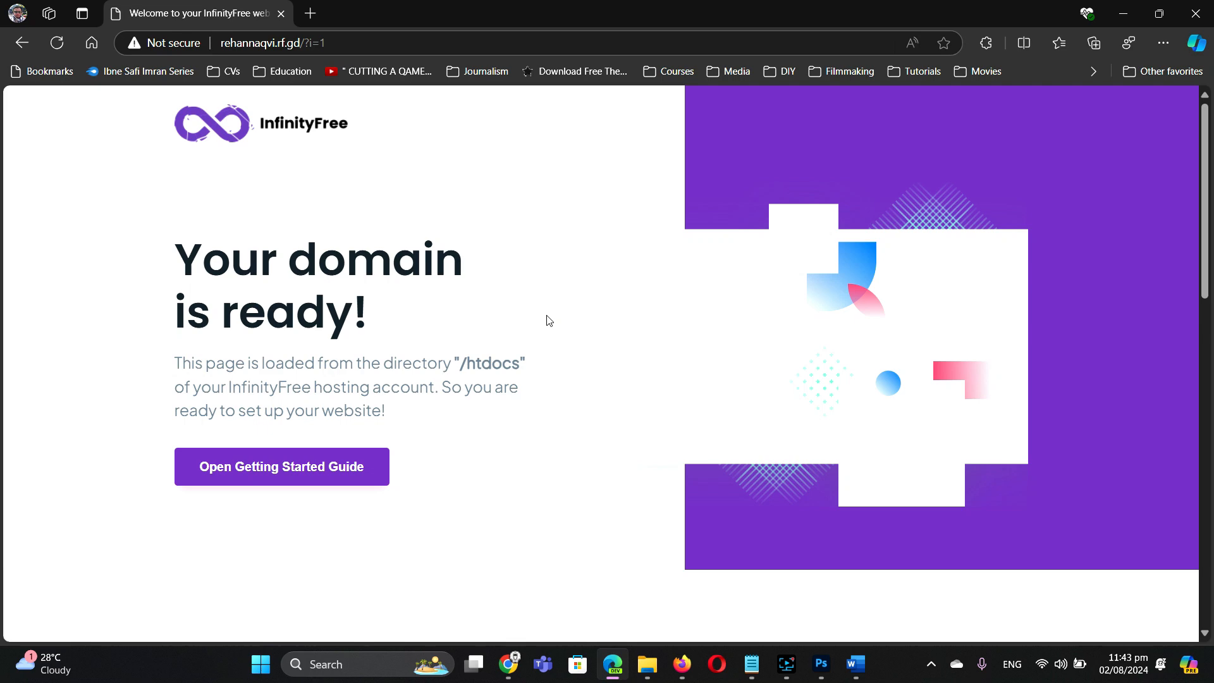
{"action": "left_click", "coordinate": [509, 670]}
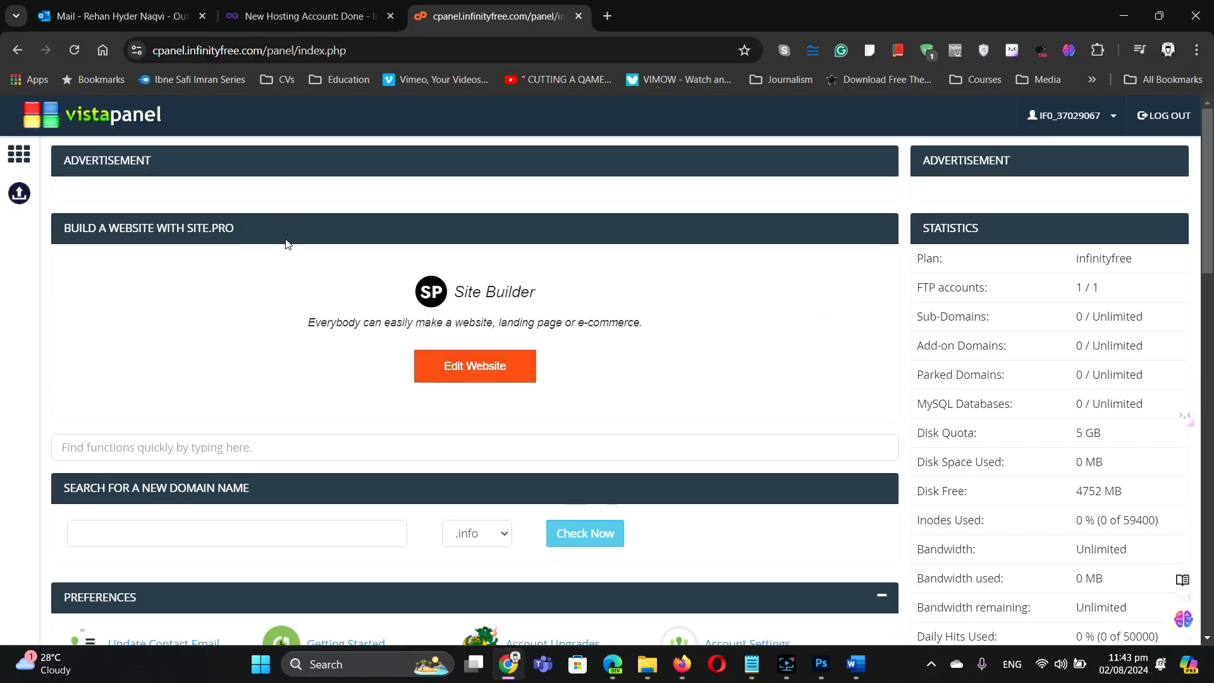
Step: Scroll to VistaPanel's FILES section and launch Online File Manager
{"action": "scroll", "coordinate": [390, 320], "scroll_direction": "down", "scroll_amount": 3}
{"action": "scroll", "coordinate": [389, 319], "scroll_direction": "down", "scroll_amount": 3}
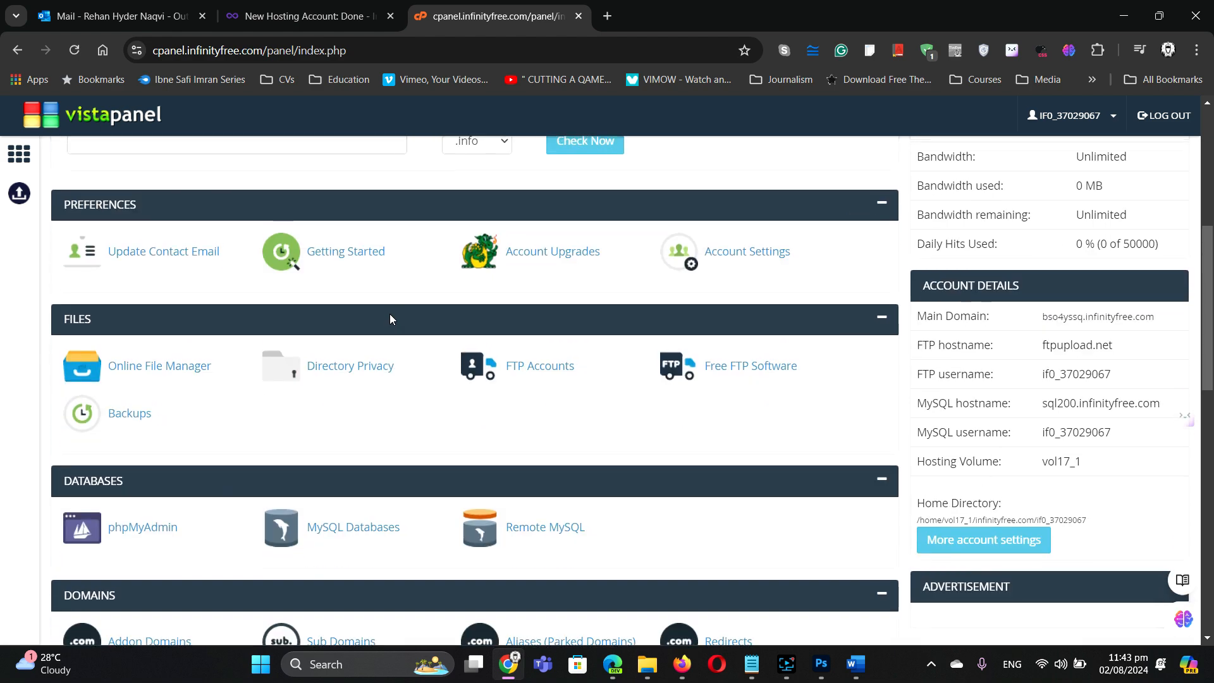
{"action": "scroll", "coordinate": [390, 316], "scroll_direction": "up", "scroll_amount": 6}
{"action": "scroll", "coordinate": [392, 316], "scroll_direction": "down", "scroll_amount": 9}
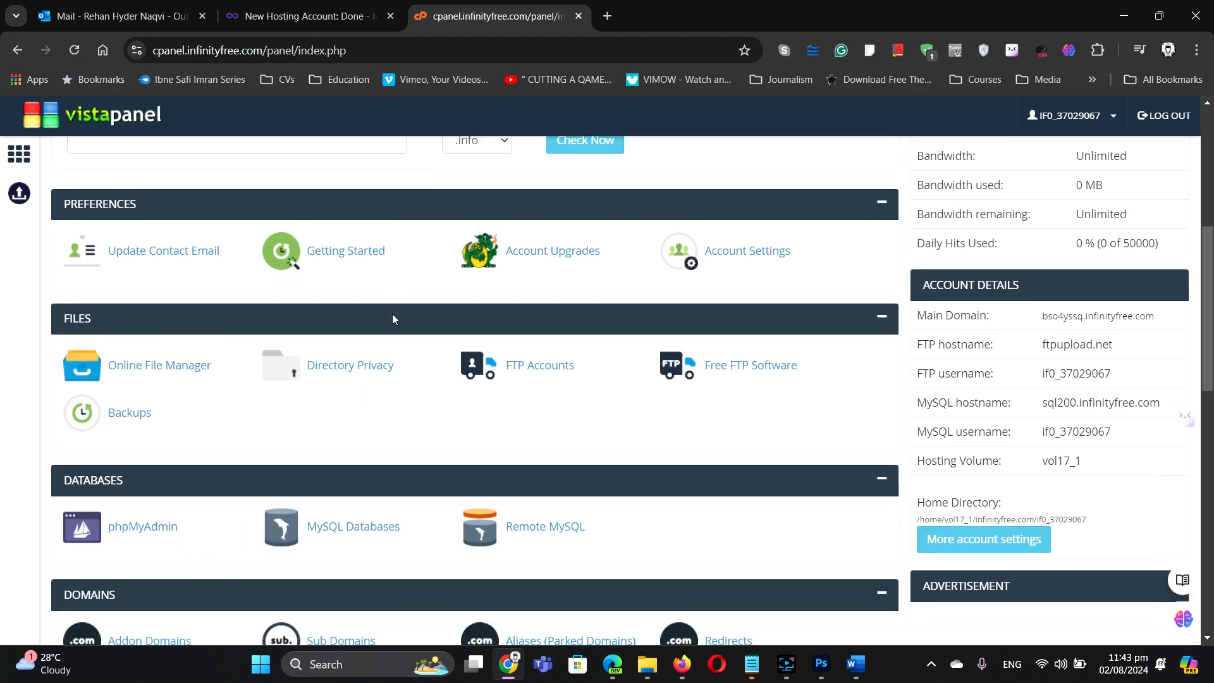
{"action": "scroll", "coordinate": [393, 319], "scroll_direction": "up", "scroll_amount": 4}
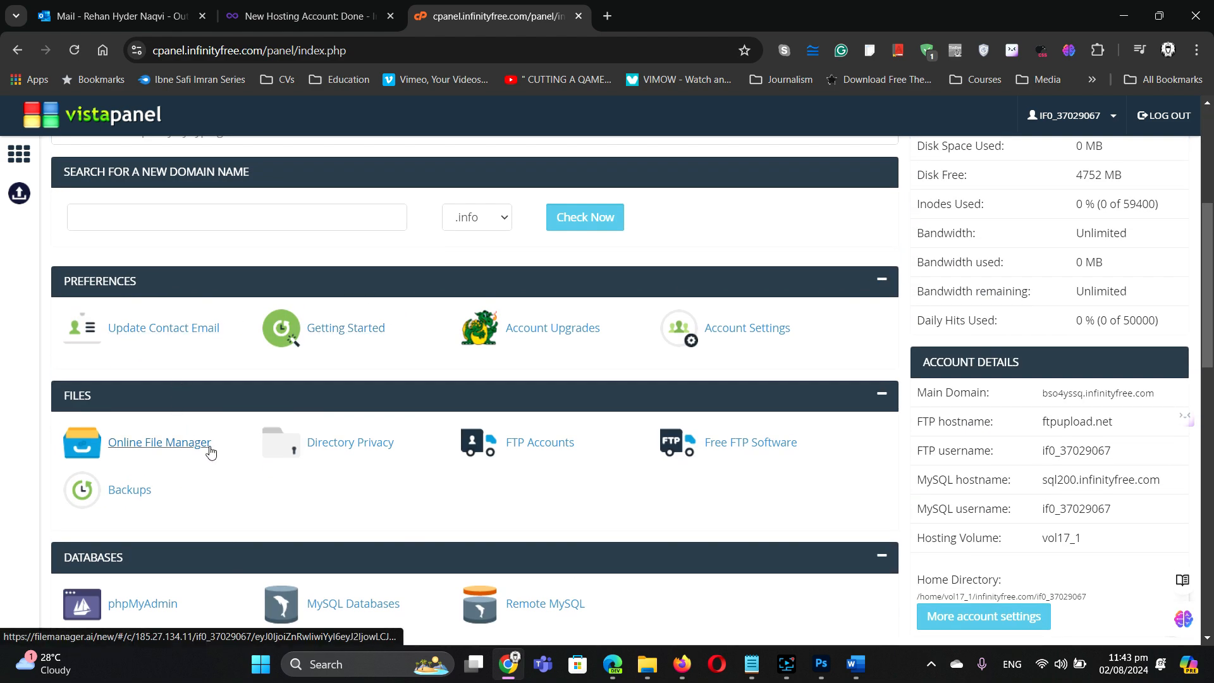
{"action": "scroll", "coordinate": [227, 278], "scroll_direction": "up", "scroll_amount": 2}
{"action": "scroll", "coordinate": [234, 297], "scroll_direction": "down", "scroll_amount": 5}
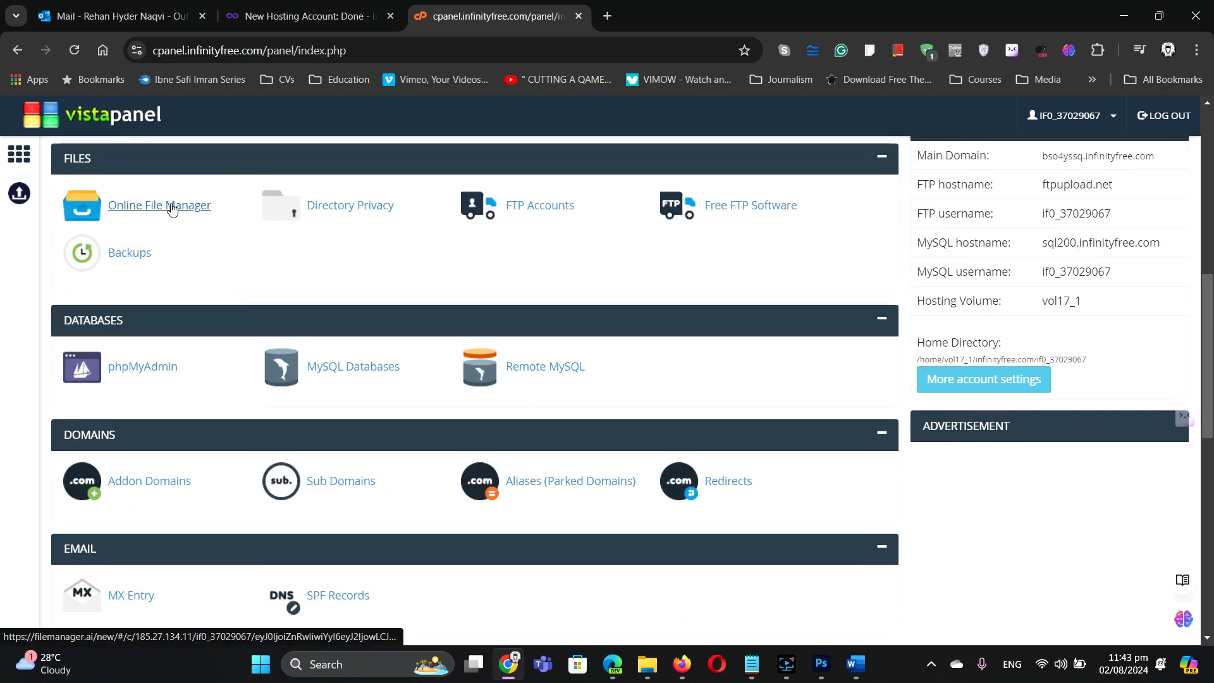
{"action": "left_click", "coordinate": [172, 207]}
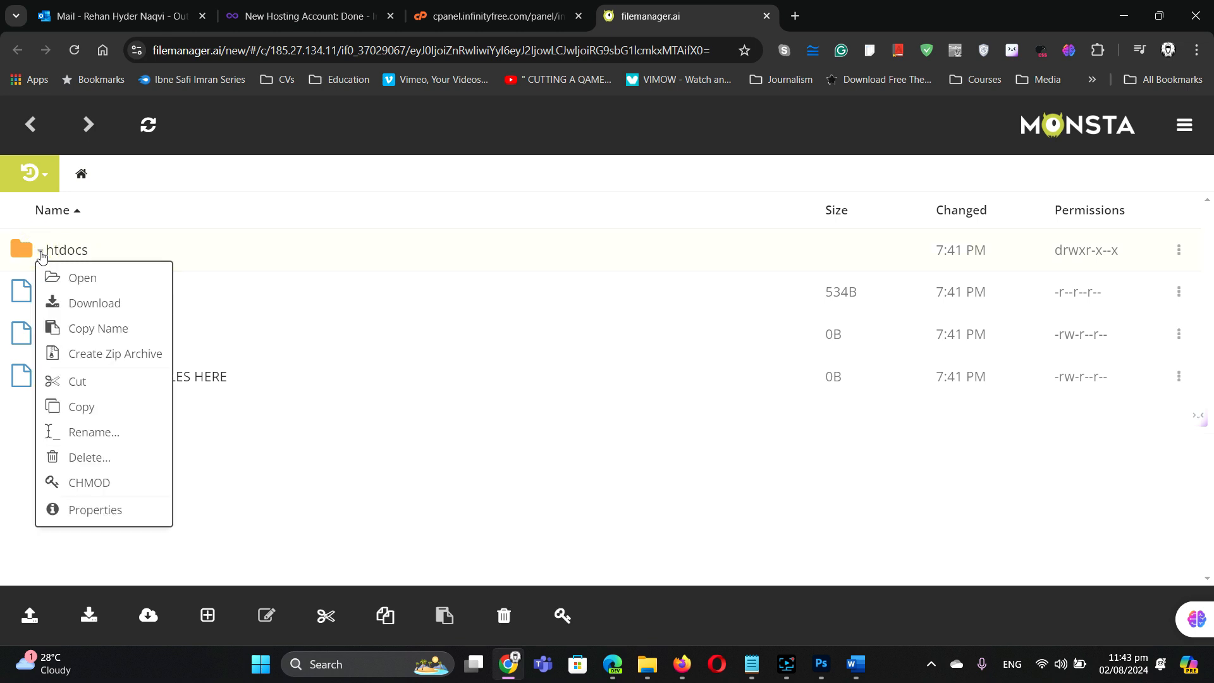
Step: Open the htdocs folder in Monsta FTP to list its files, including index2.html
{"action": "left_click", "coordinate": [61, 279]}
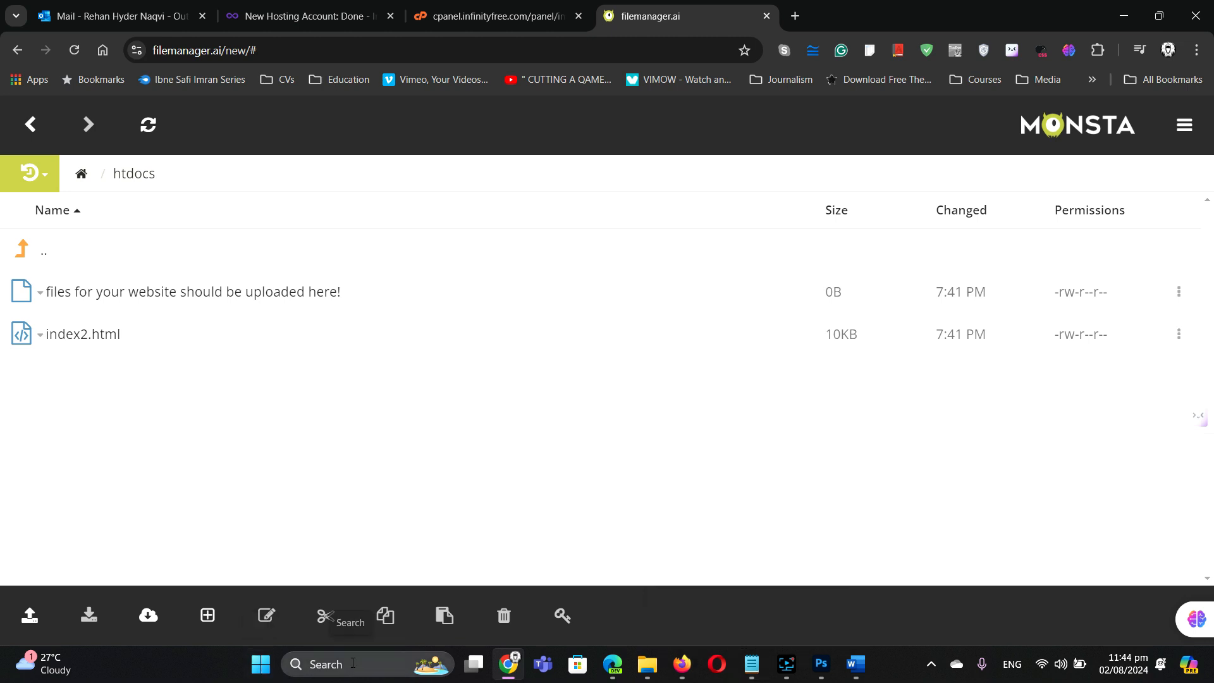
Step: Launch a new Notepad file and save it as index.html in D:\RHN\DLC with type All files
{"action": "left_click", "coordinate": [323, 667]}
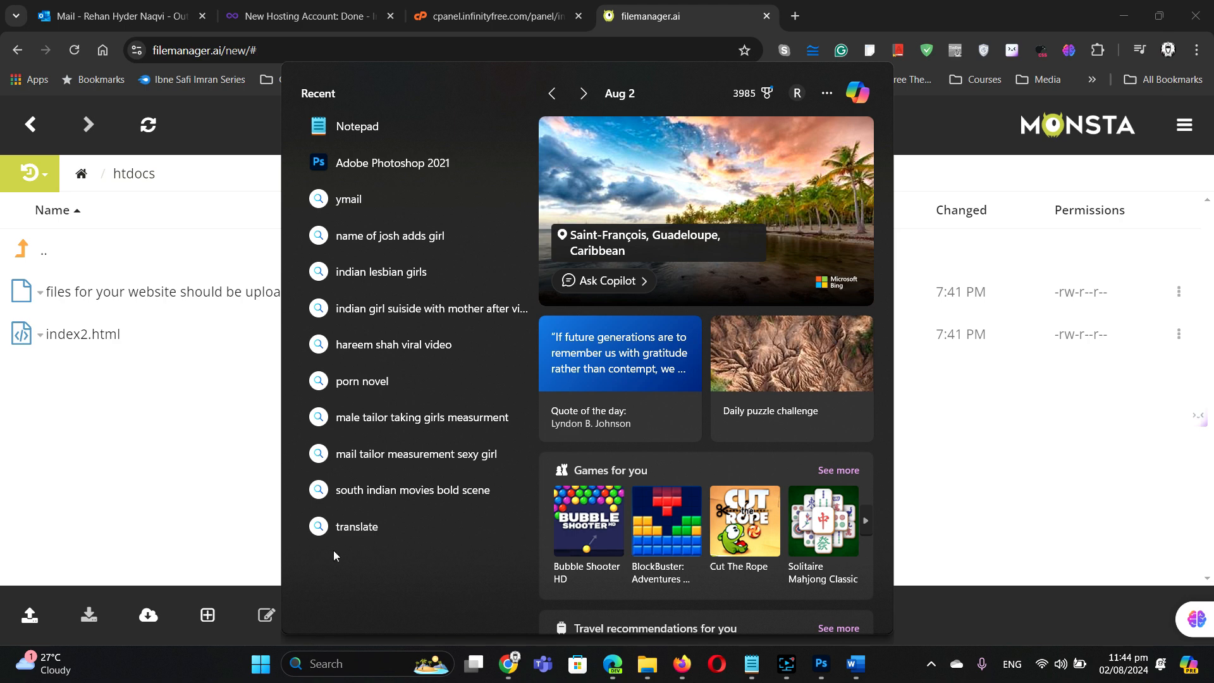
{"action": "left_click", "coordinate": [407, 124]}
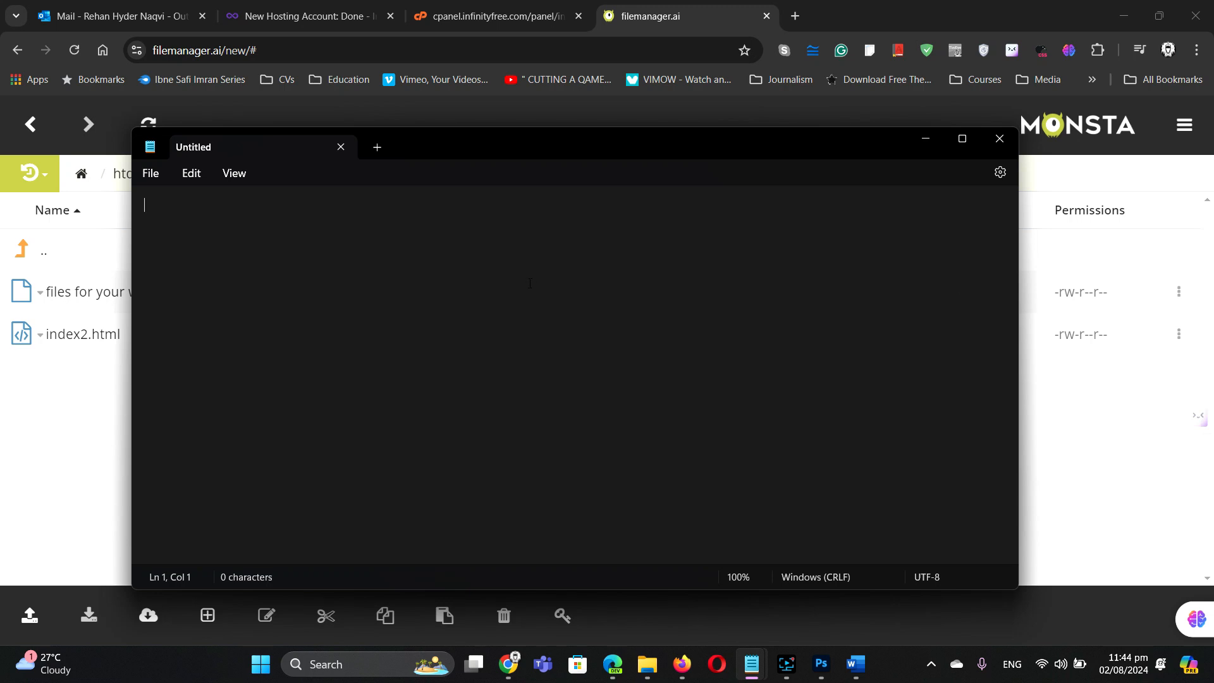
{"action": "left_click", "coordinate": [153, 176]}
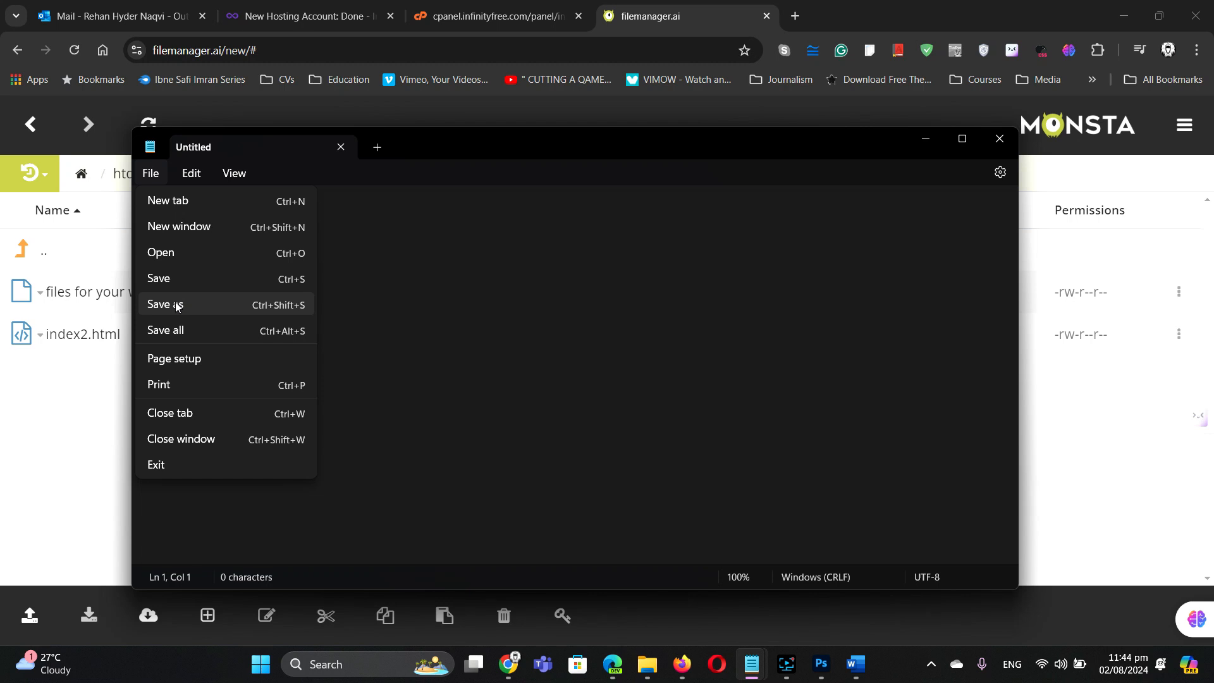
{"action": "left_click", "coordinate": [198, 310]}
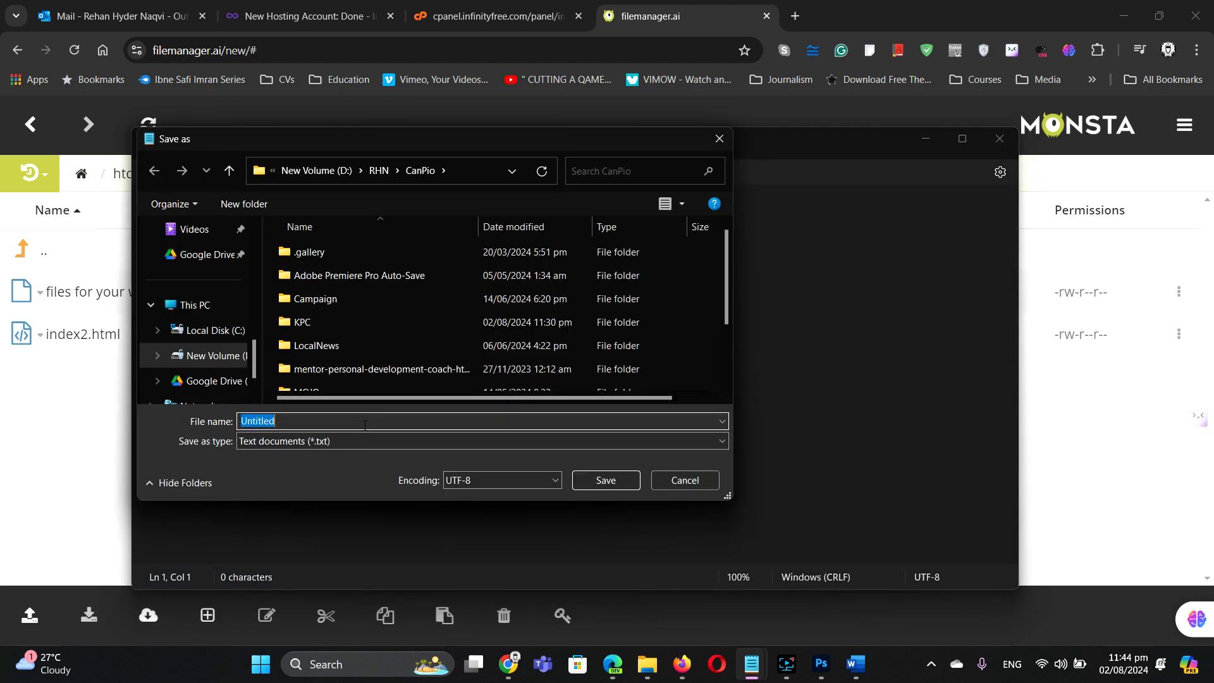
{"action": "type", "text": "inde"}
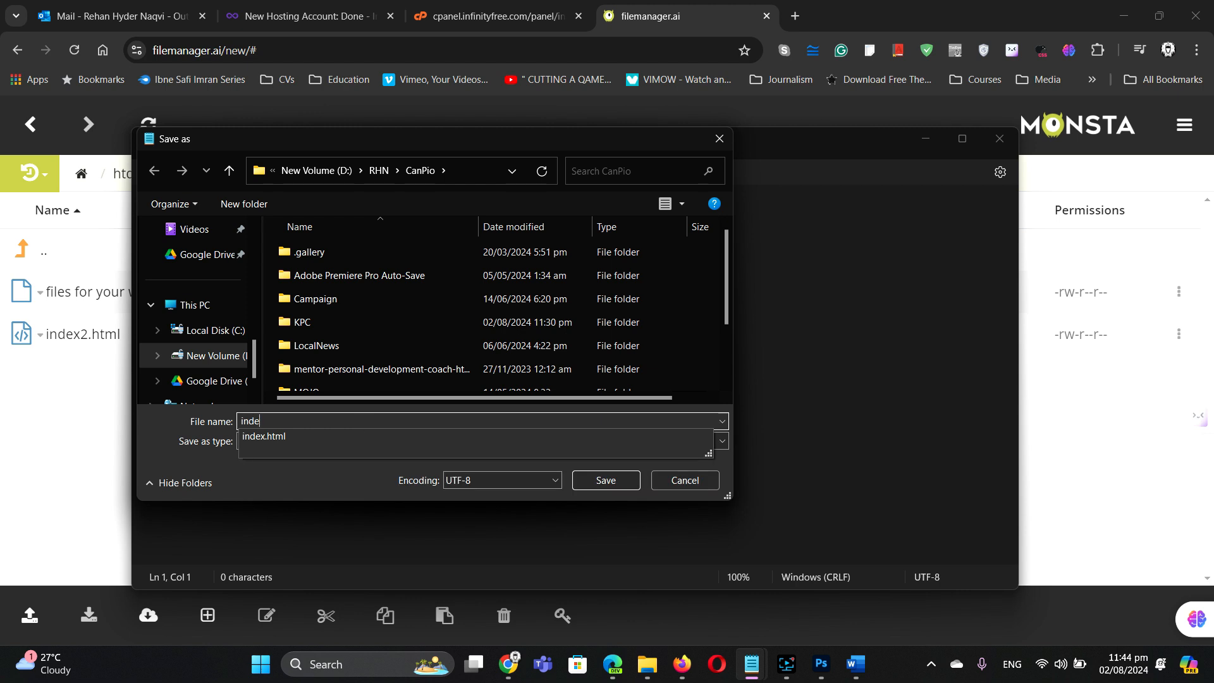
{"action": "type", "text": "x.html"}
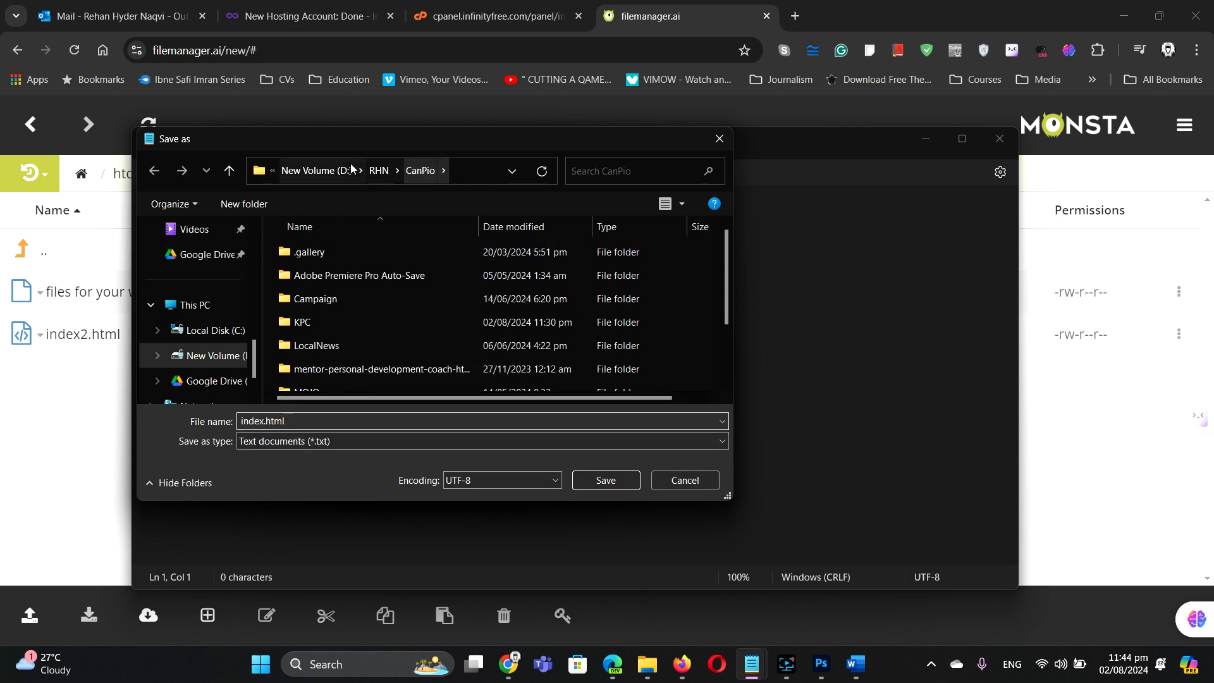
{"action": "left_click", "coordinate": [376, 172]}
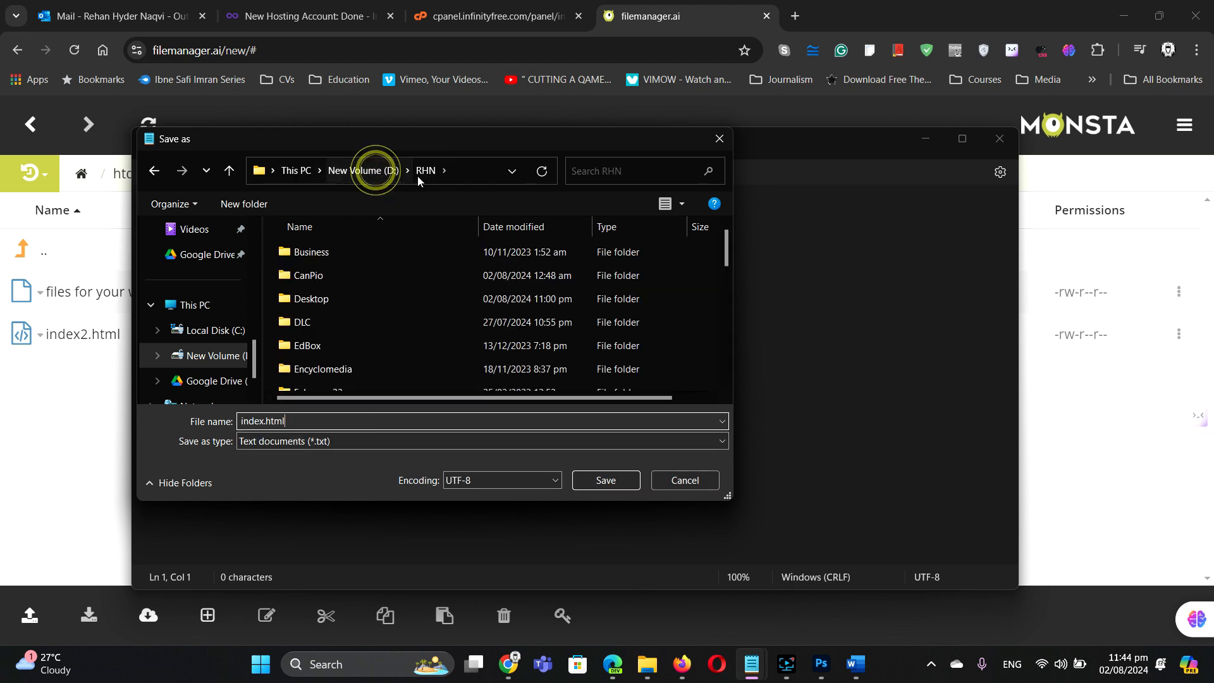
{"action": "double_click", "coordinate": [364, 323]}
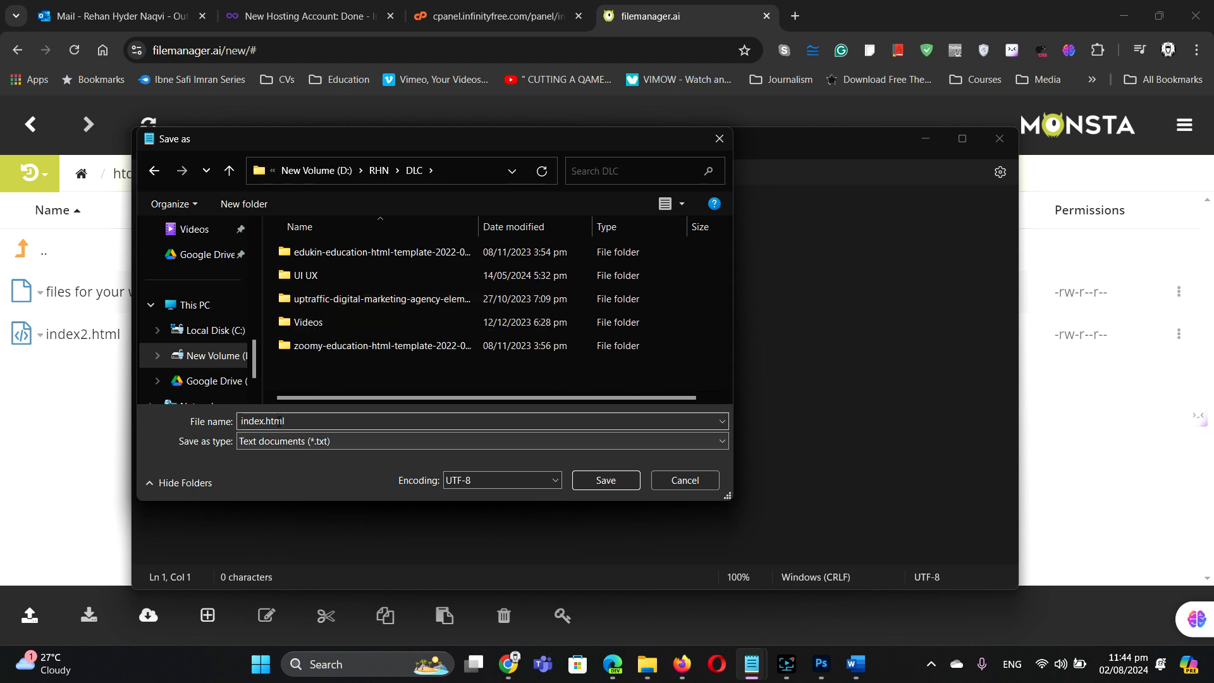
{"action": "left_click", "coordinate": [318, 443]}
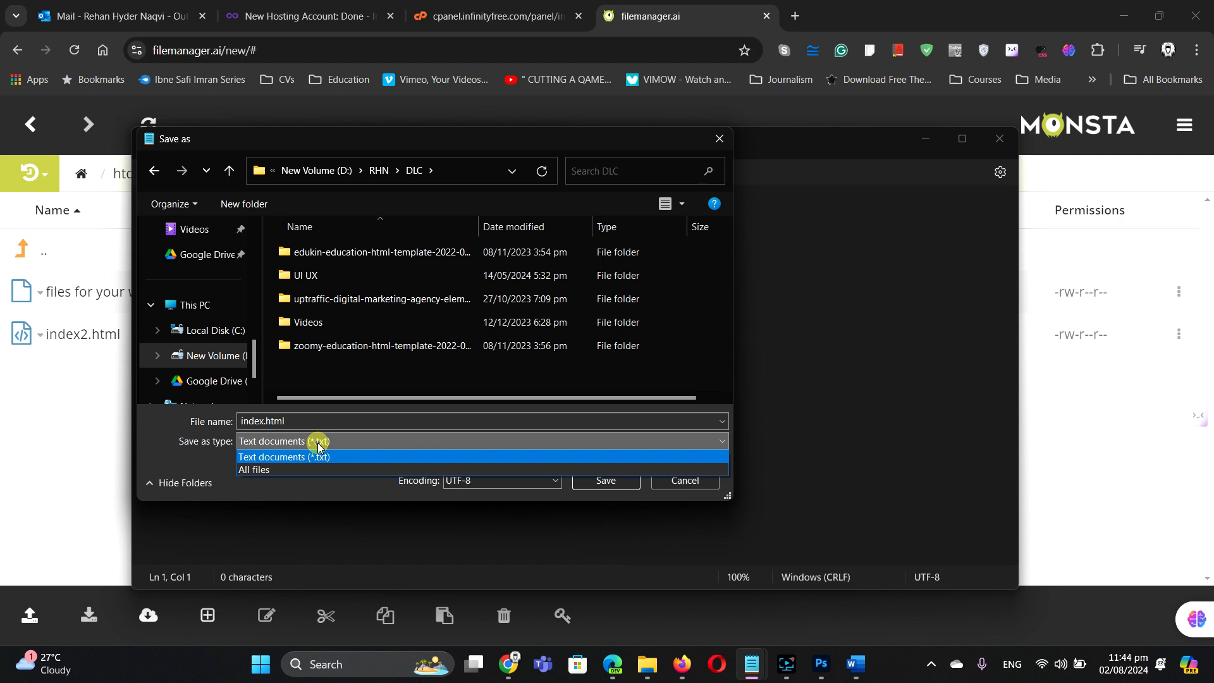
{"action": "left_click", "coordinate": [287, 467]}
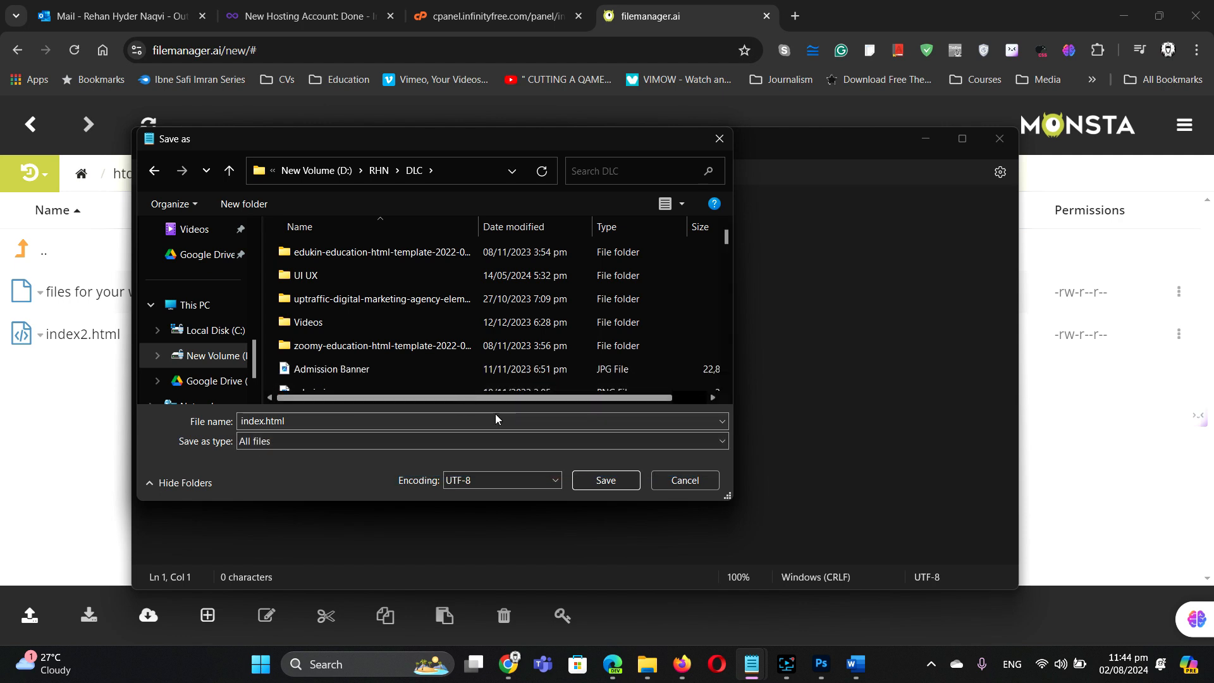
{"action": "left_click", "coordinate": [606, 481]}
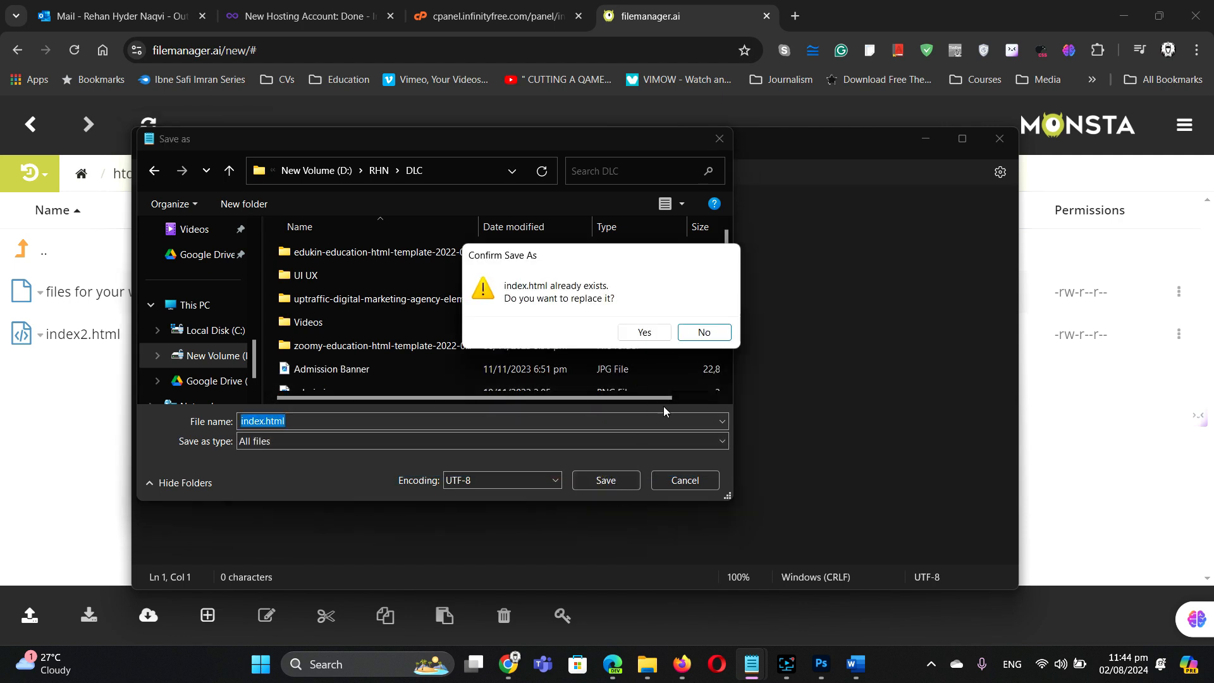
Step: Decline the first overwrite prompt, then save again and confirm replacing the existing index.html
{"action": "left_click", "coordinate": [704, 333]}
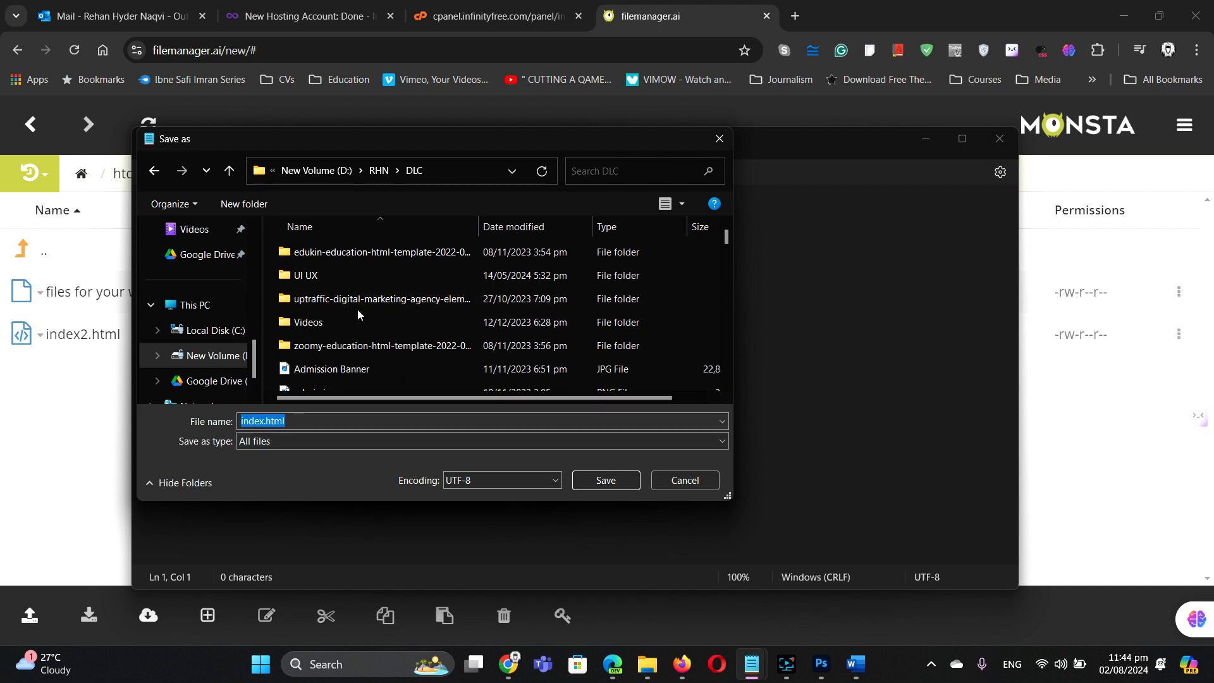
{"action": "scroll", "coordinate": [358, 310], "scroll_direction": "down", "scroll_amount": 1}
{"action": "scroll", "coordinate": [358, 309], "scroll_direction": "down", "scroll_amount": 5}
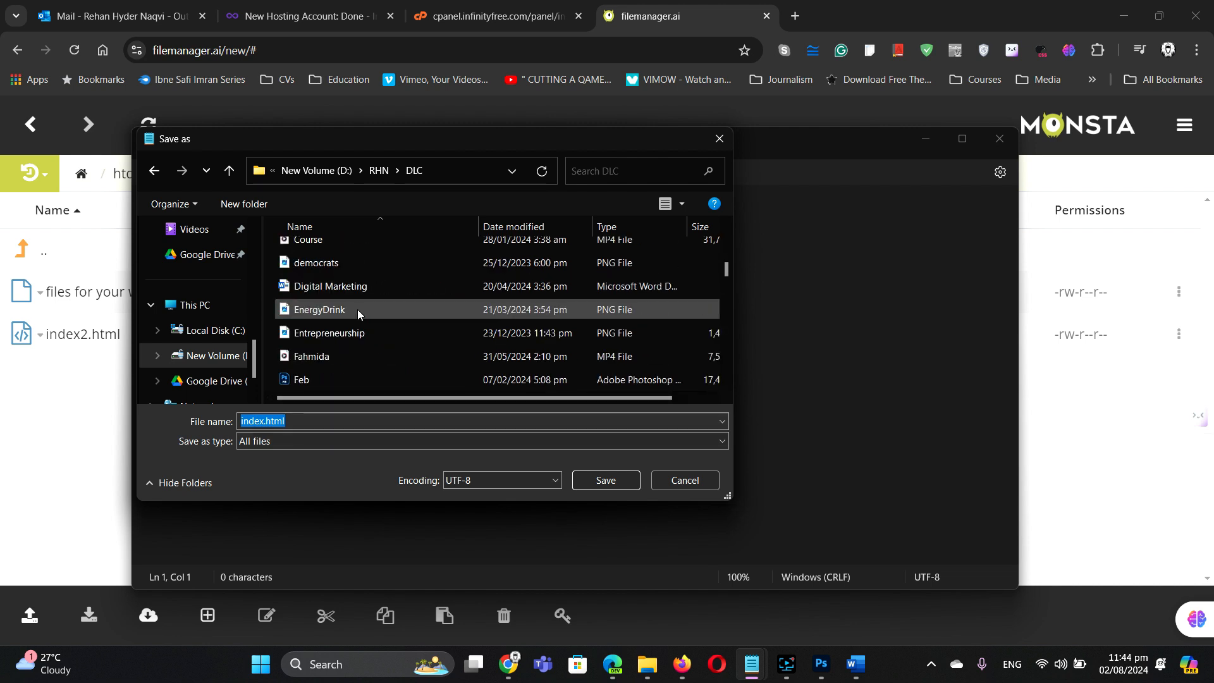
{"action": "scroll", "coordinate": [358, 309], "scroll_direction": "down", "scroll_amount": 1}
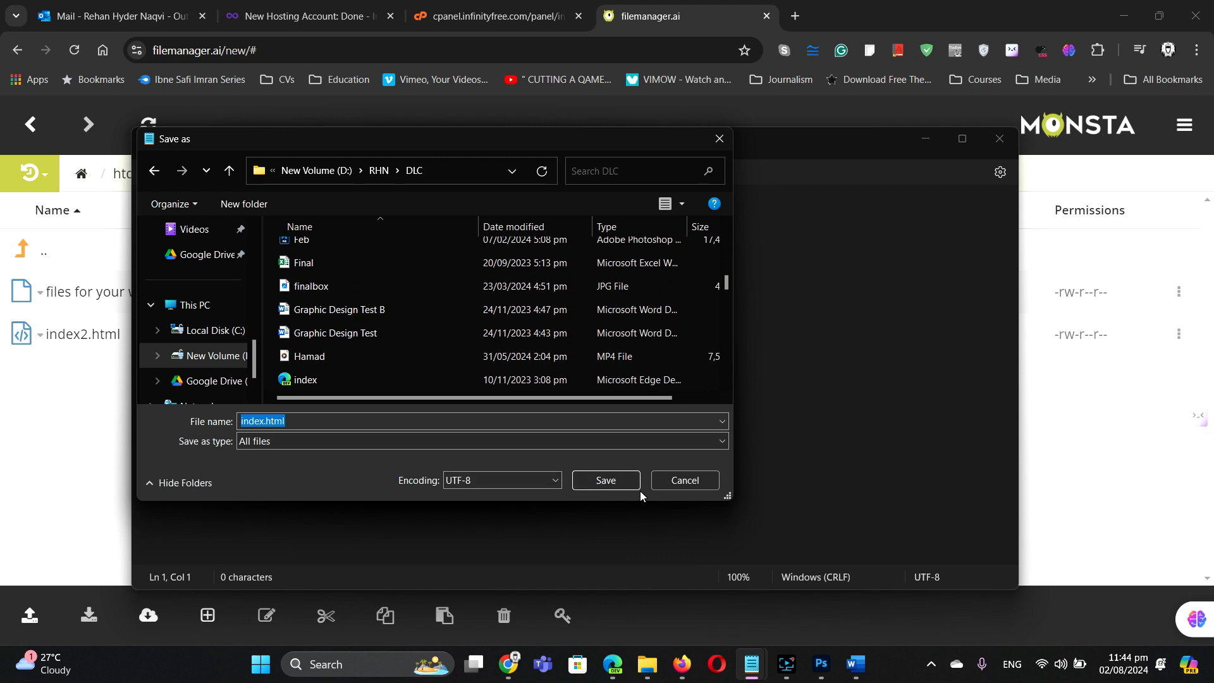
{"action": "left_click", "coordinate": [627, 479]}
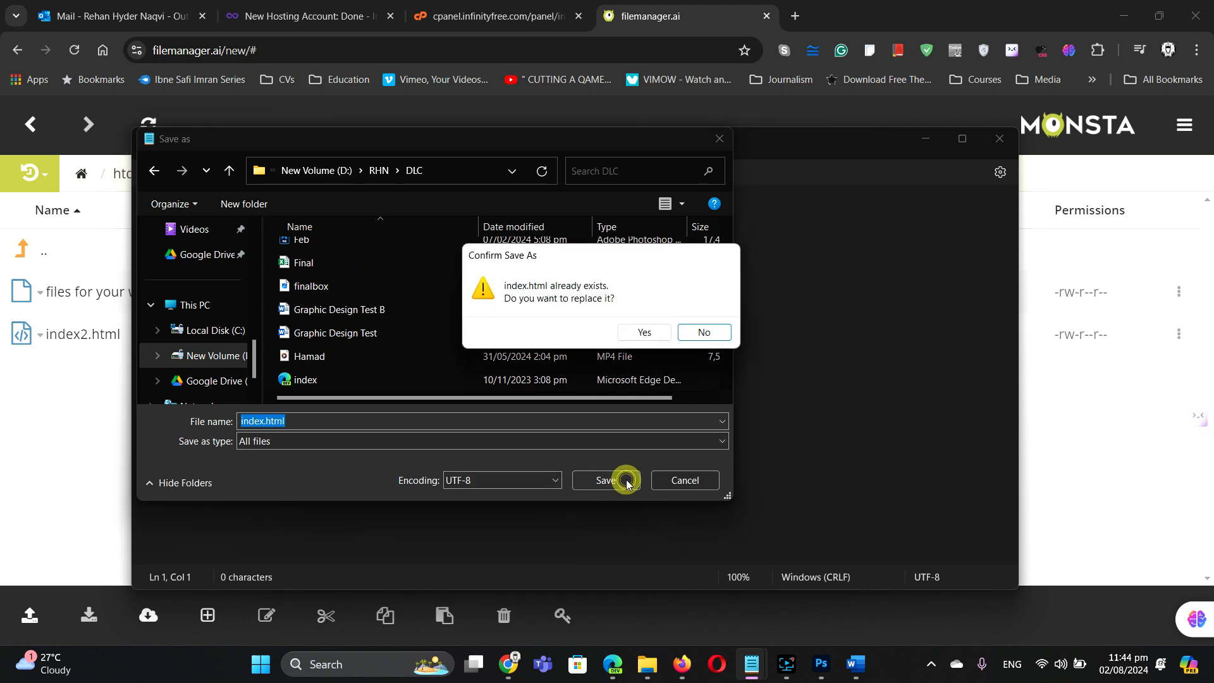
{"action": "left_click", "coordinate": [646, 336]}
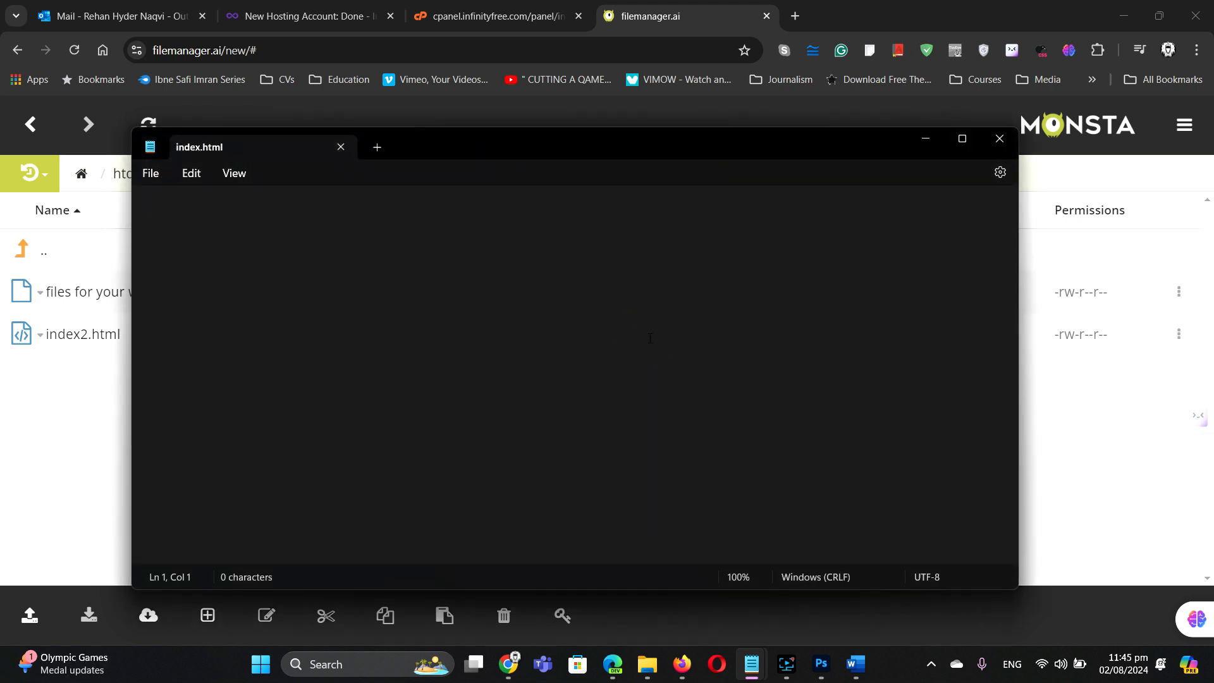
Step: Browse File Explorer to D:\RHN\DLC and open the empty index.html in Edge
{"action": "left_click", "coordinate": [648, 664]}
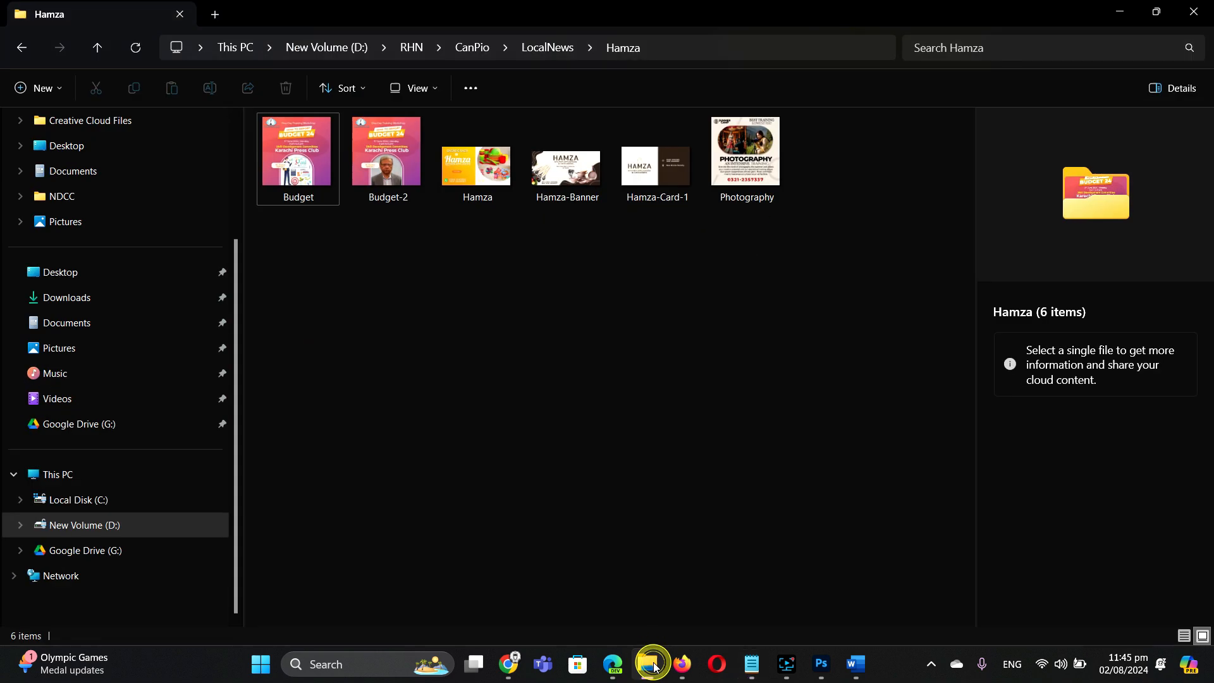
{"action": "left_click", "coordinate": [413, 47]}
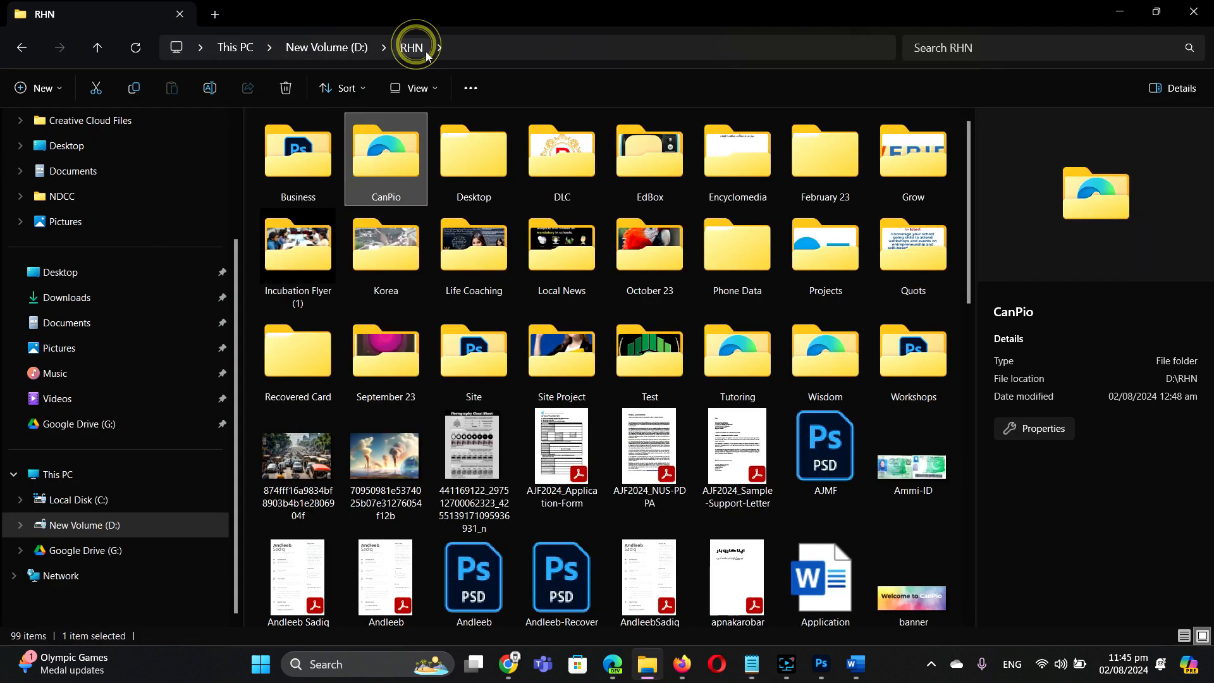
{"action": "double_click", "coordinate": [553, 165]}
{"action": "scroll", "coordinate": [423, 363], "scroll_direction": "down", "scroll_amount": 1}
{"action": "scroll", "coordinate": [423, 363], "scroll_direction": "down", "scroll_amount": 2}
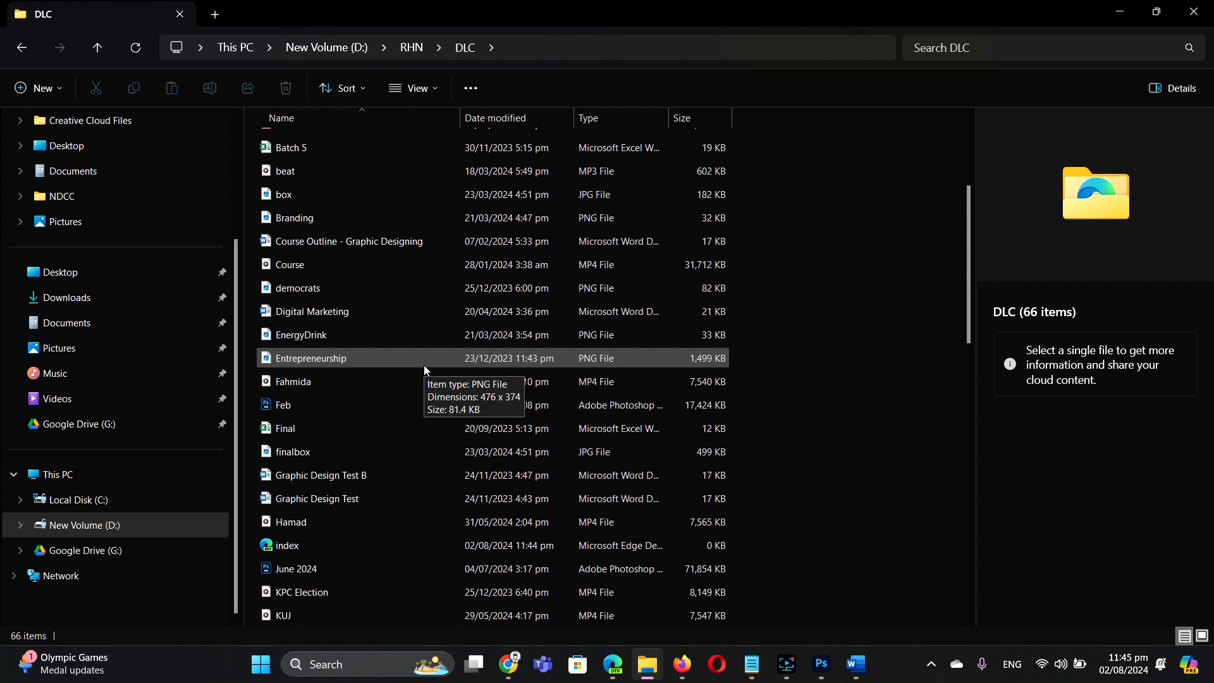
{"action": "left_click", "coordinate": [291, 546]}
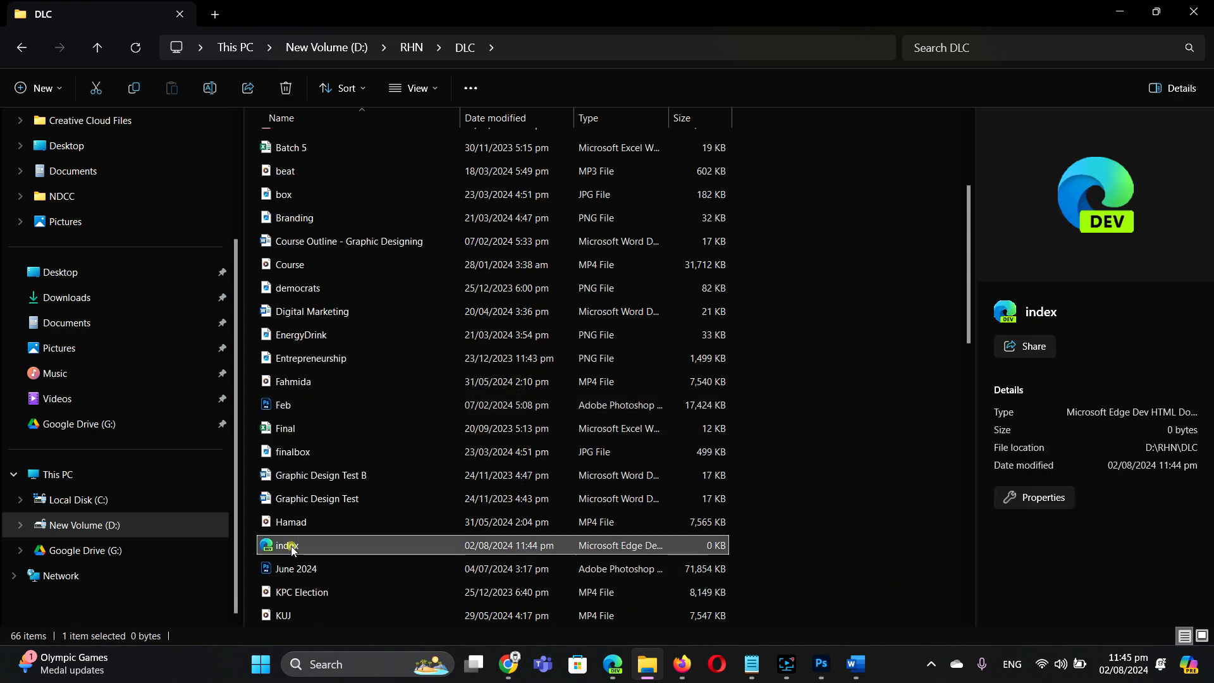
{"action": "double_click", "coordinate": [324, 545]}
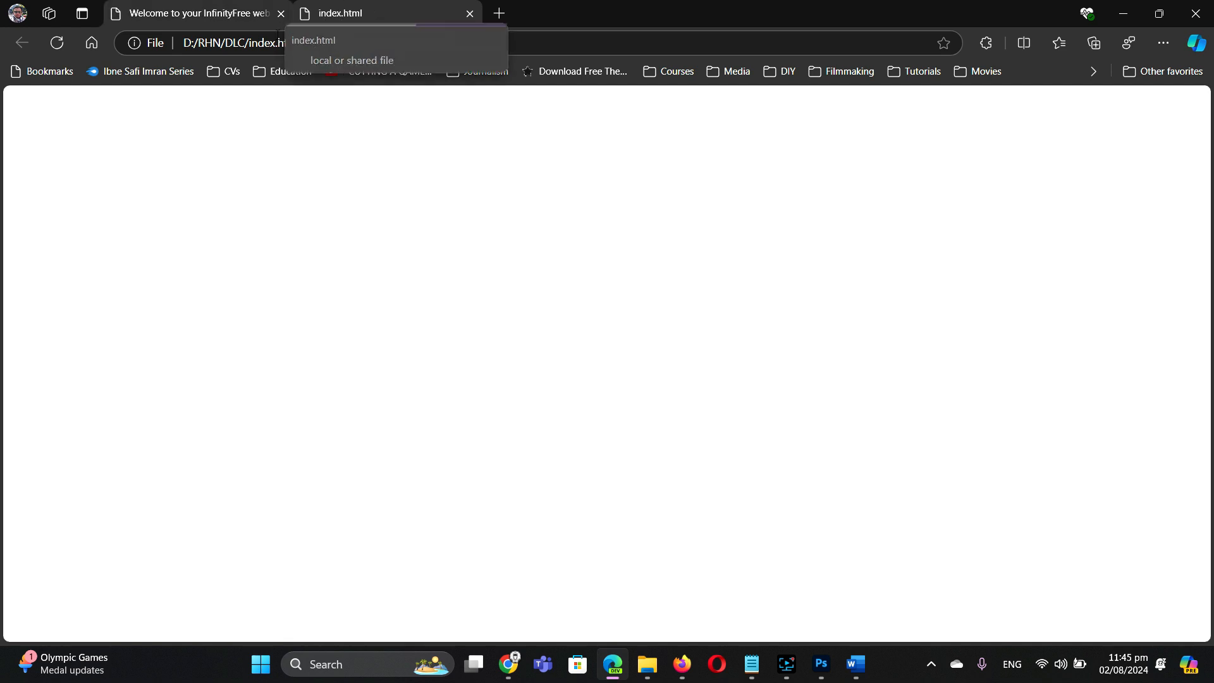
Step: Type the greeting 'Hello, my name is' followed by the author's name into index.html
{"action": "mouse_move", "coordinate": [753, 668]}
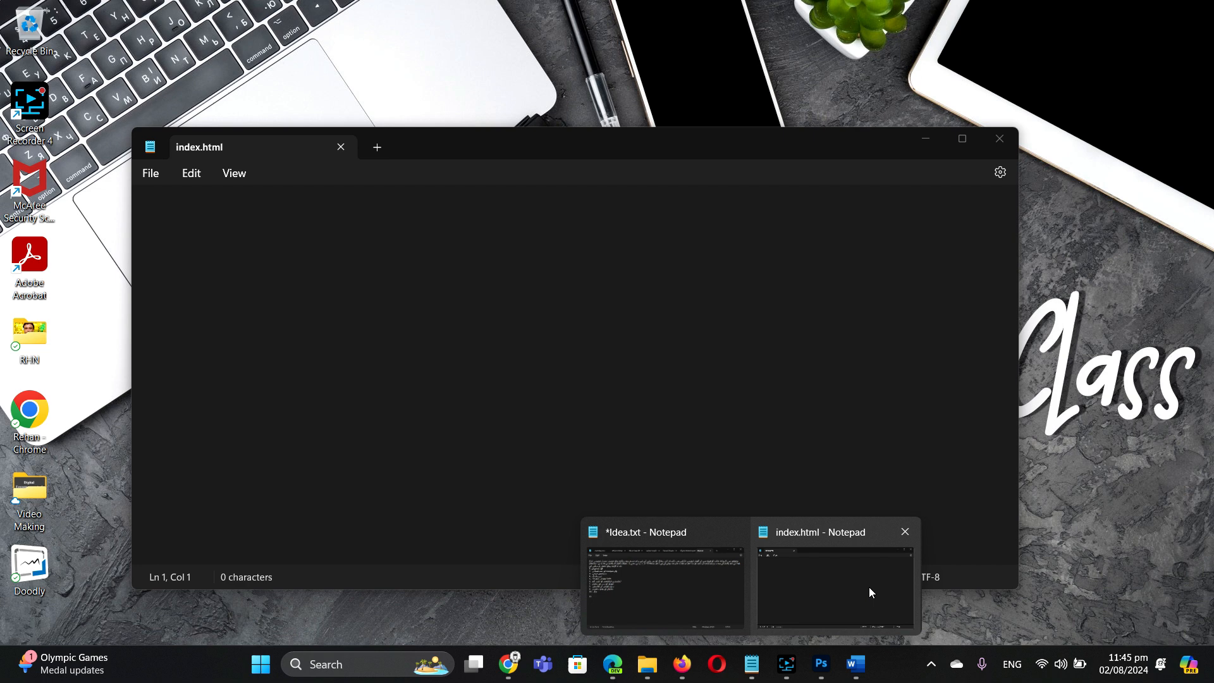
{"action": "left_click", "coordinate": [869, 587]}
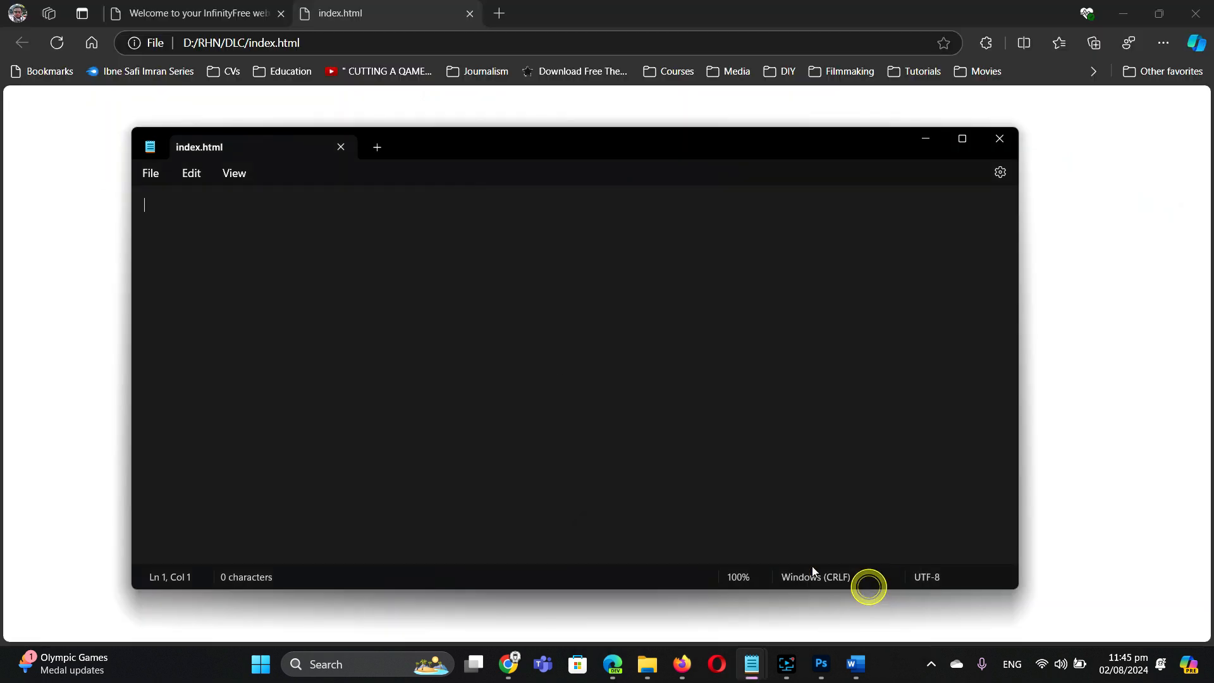
{"action": "left_click_drag", "start_coordinate": [457, 145], "coordinate": [611, 181]}
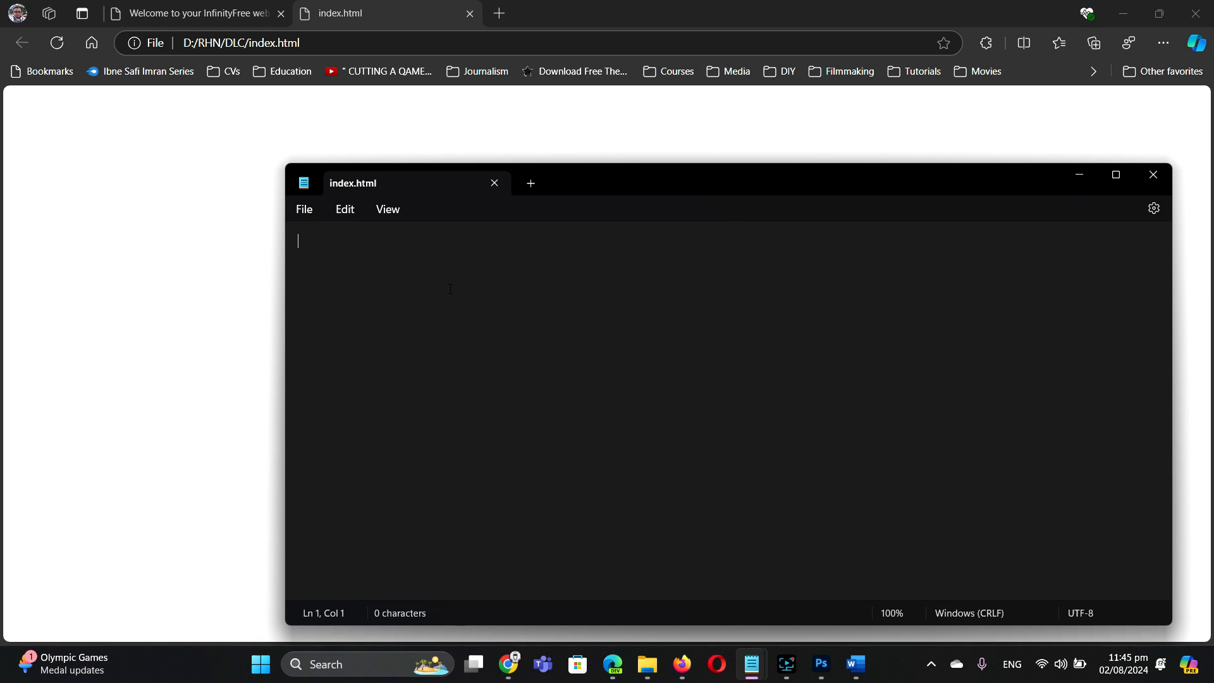
{"action": "type", "text": "Hello, M"}
{"action": "key", "text": "BackSpace"}
{"action": "type", "text": "my name is "}
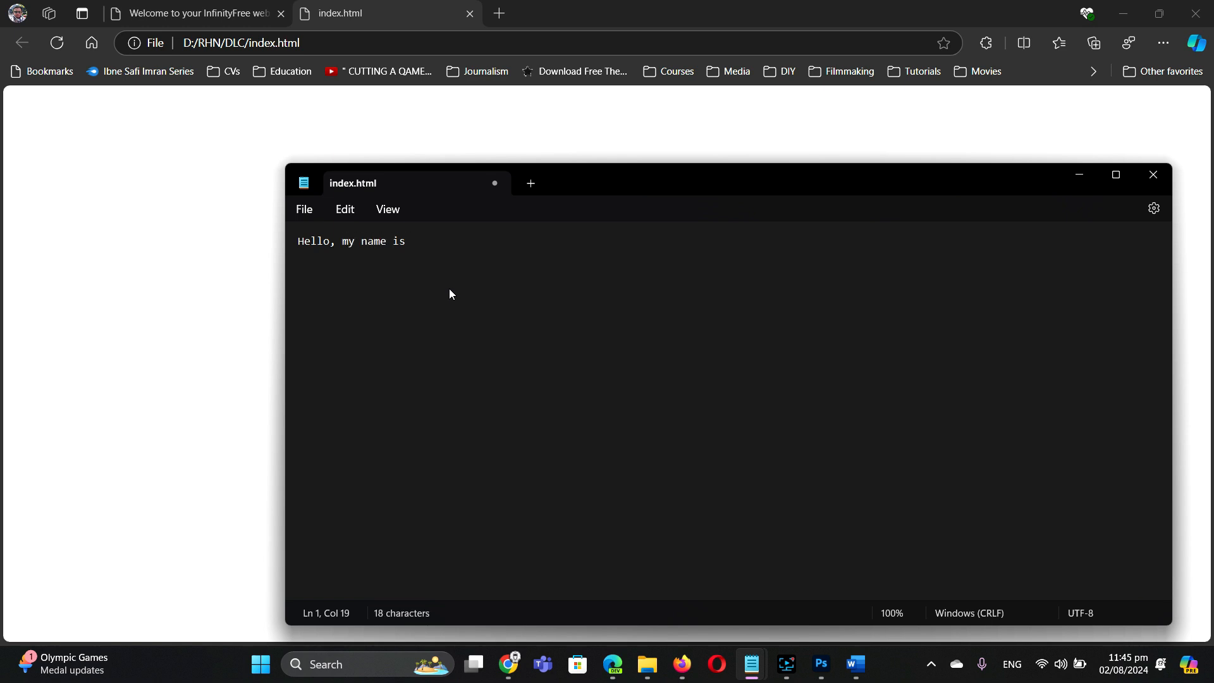
{"action": "type", "text": "Rehan Hyder Naqvi"}
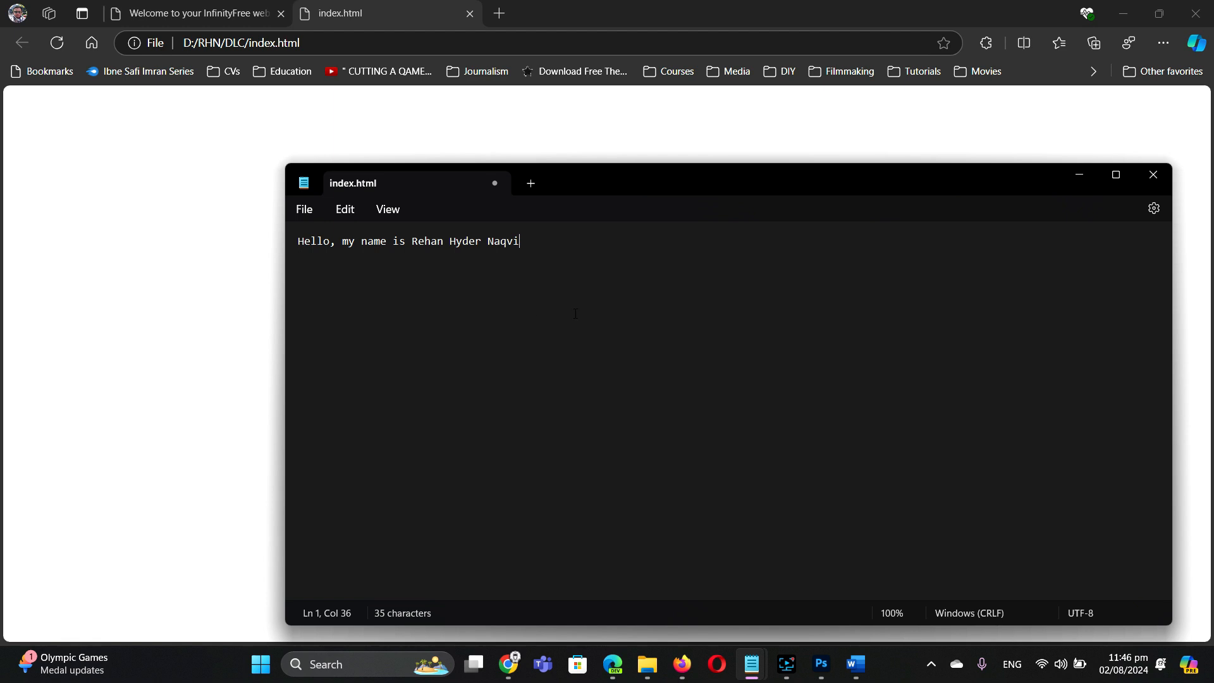
Step: Save index.html and reload the Edge preview to display the greeting
{"action": "left_click", "coordinate": [310, 218]}
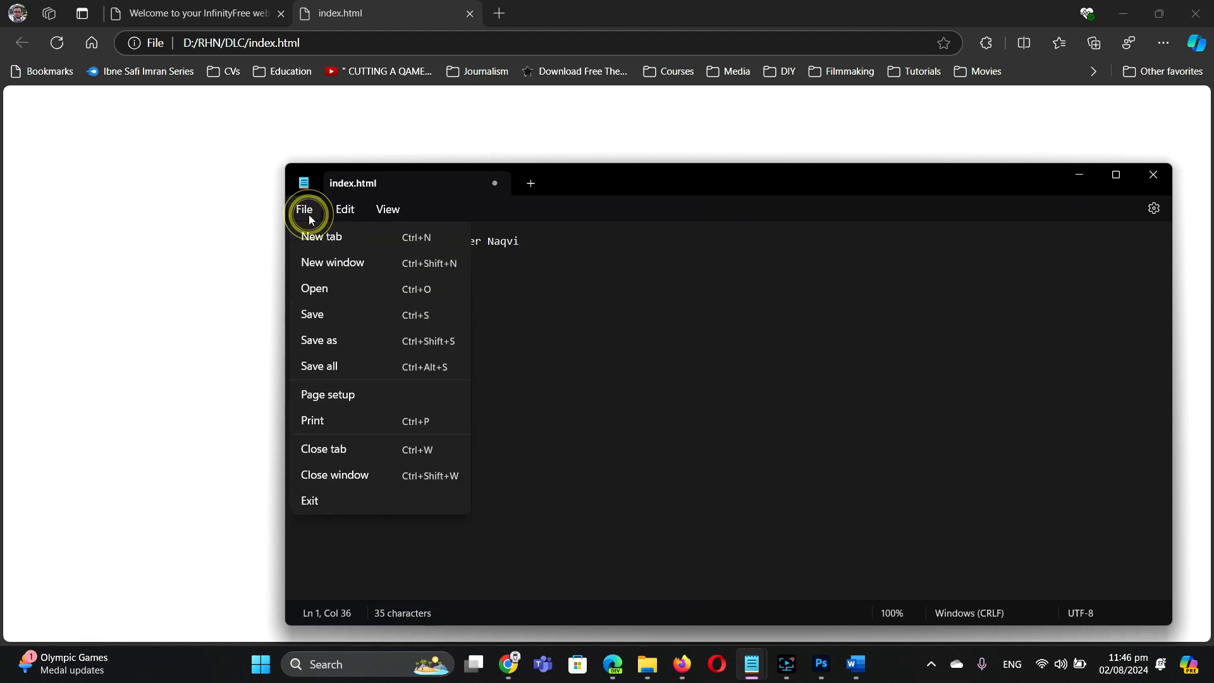
{"action": "left_click", "coordinate": [336, 316]}
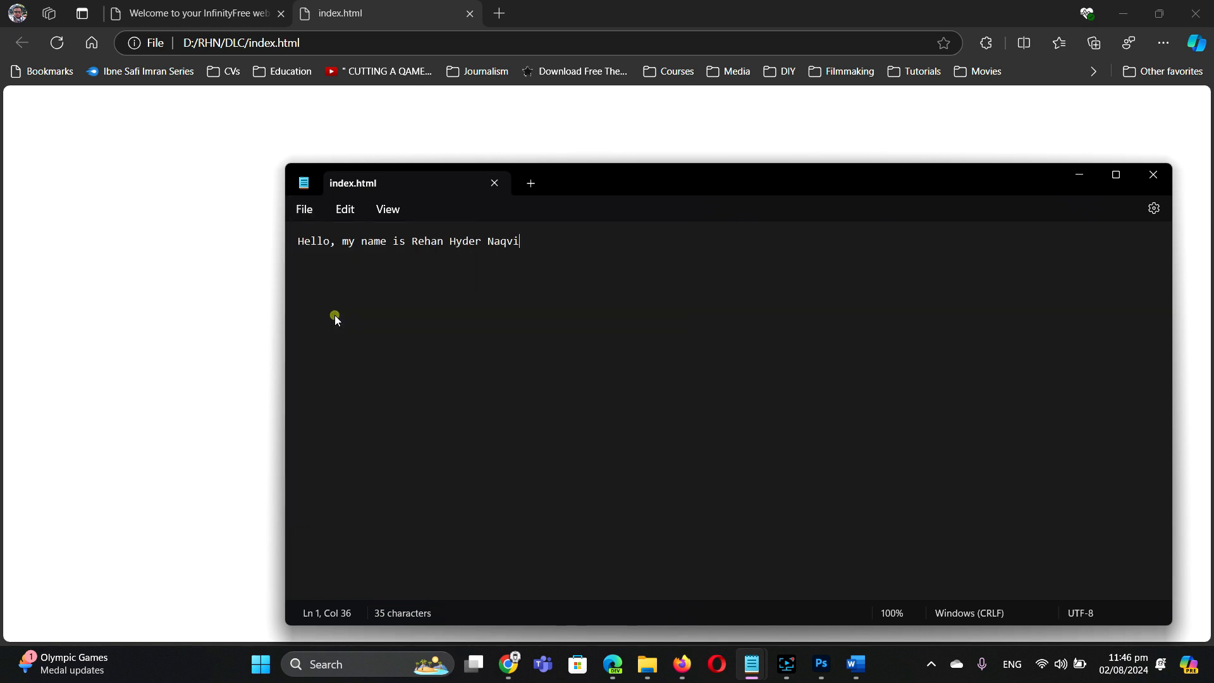
{"action": "left_click", "coordinate": [332, 14]}
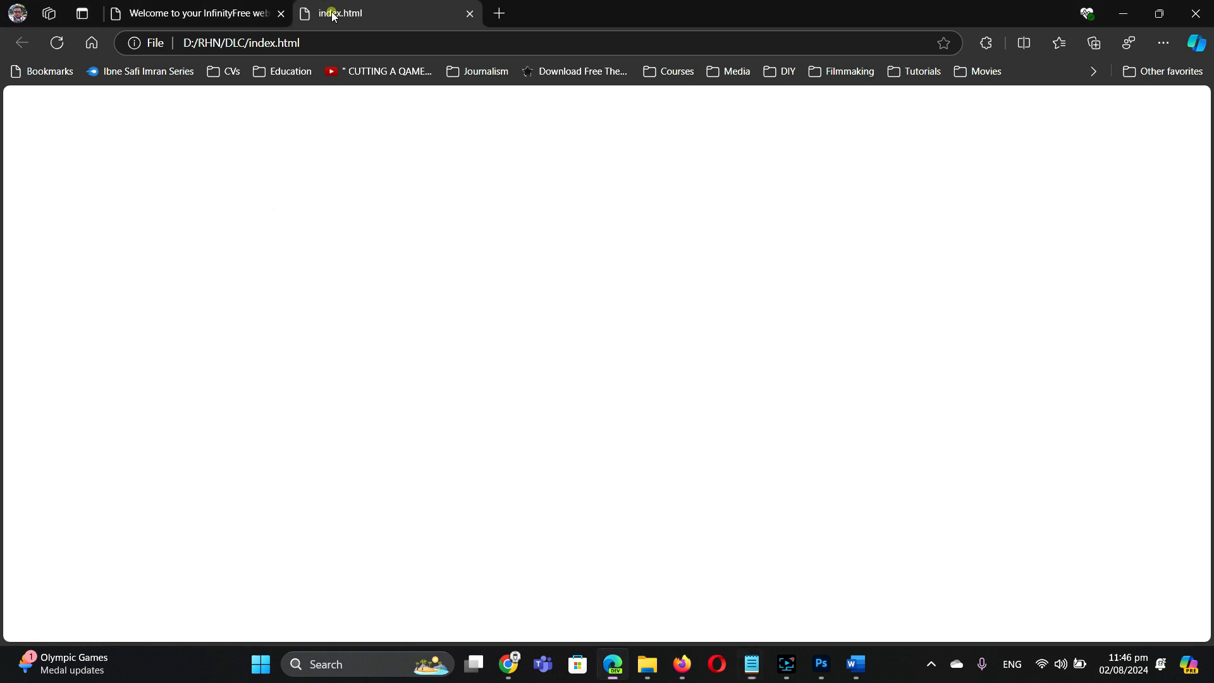
{"action": "left_click", "coordinate": [57, 43]}
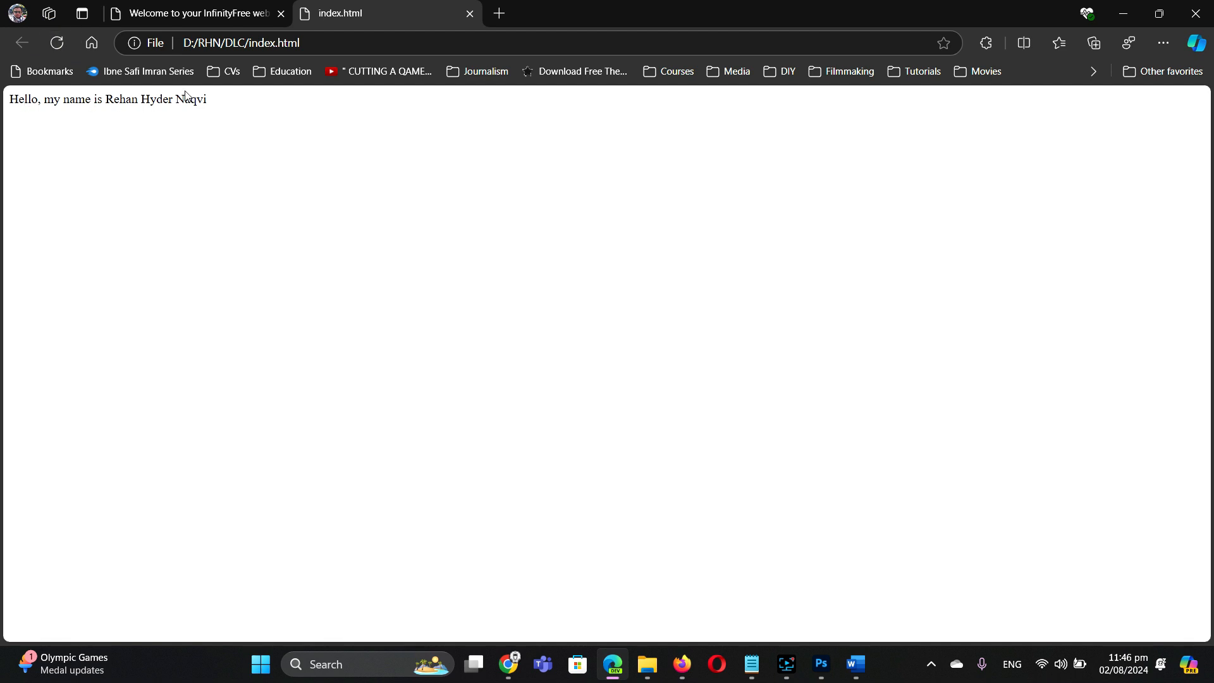
Step: Add a second line below the first: 'Hello! My name is' plus the author's name
{"action": "mouse_move", "coordinate": [758, 668]}
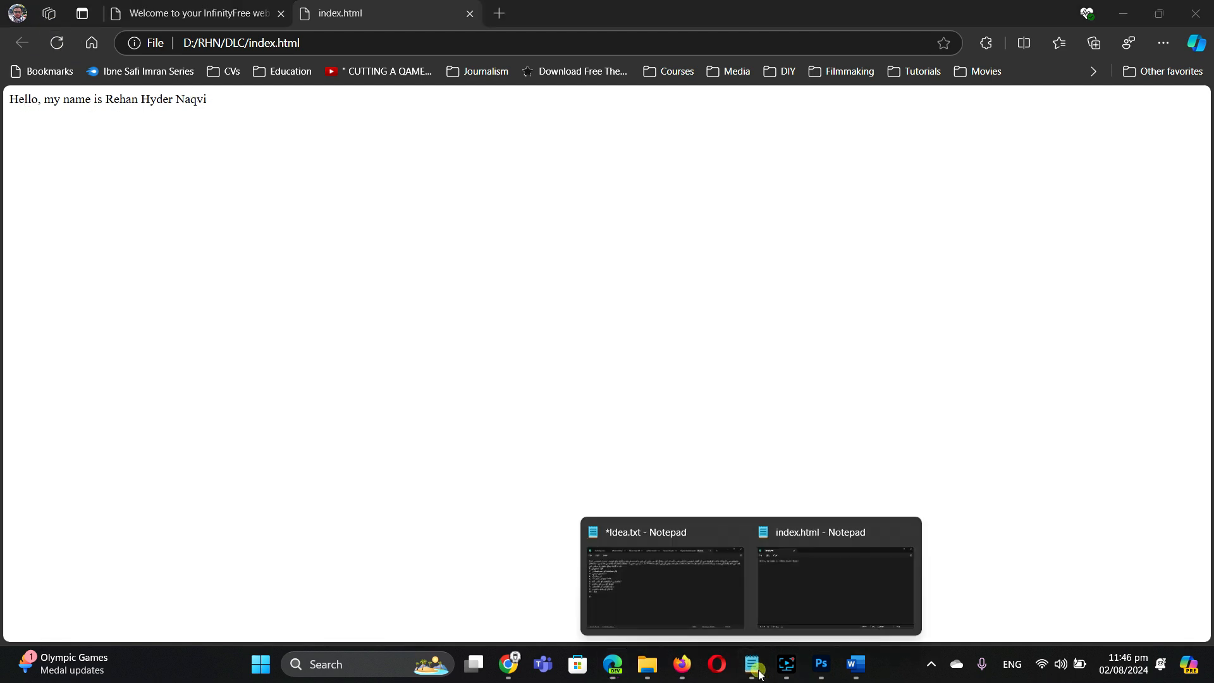
{"action": "left_click", "coordinate": [829, 617]}
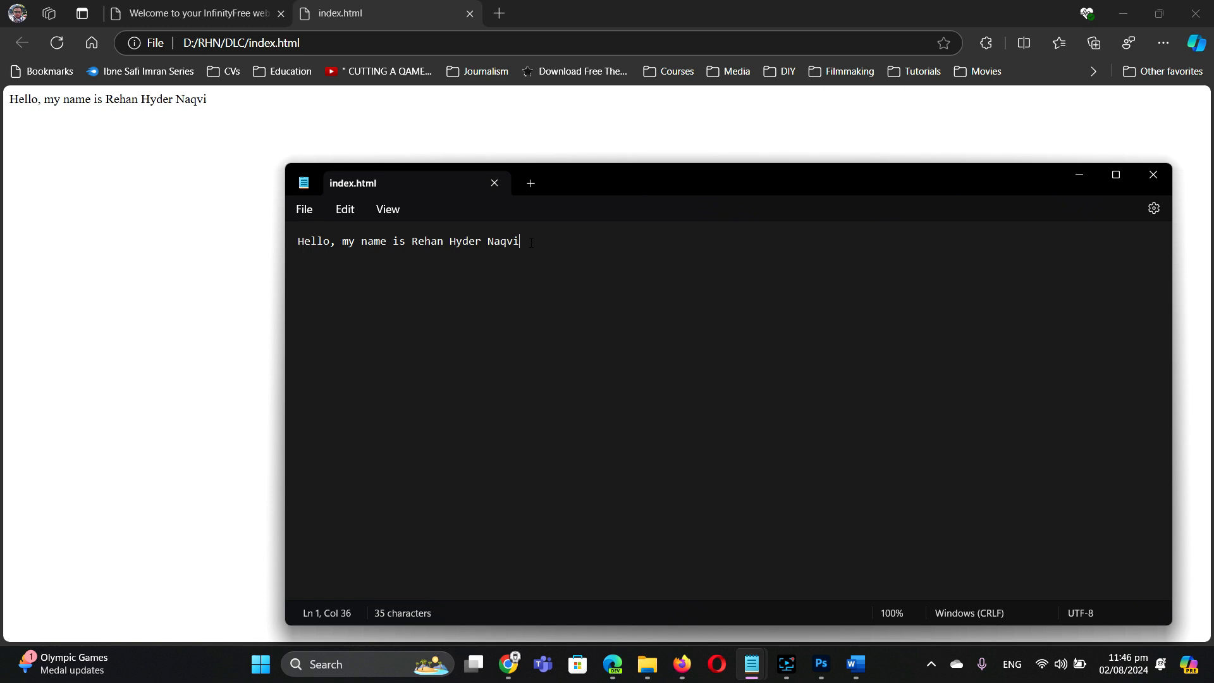
{"action": "left_click_drag", "start_coordinate": [532, 243], "coordinate": [283, 229]}
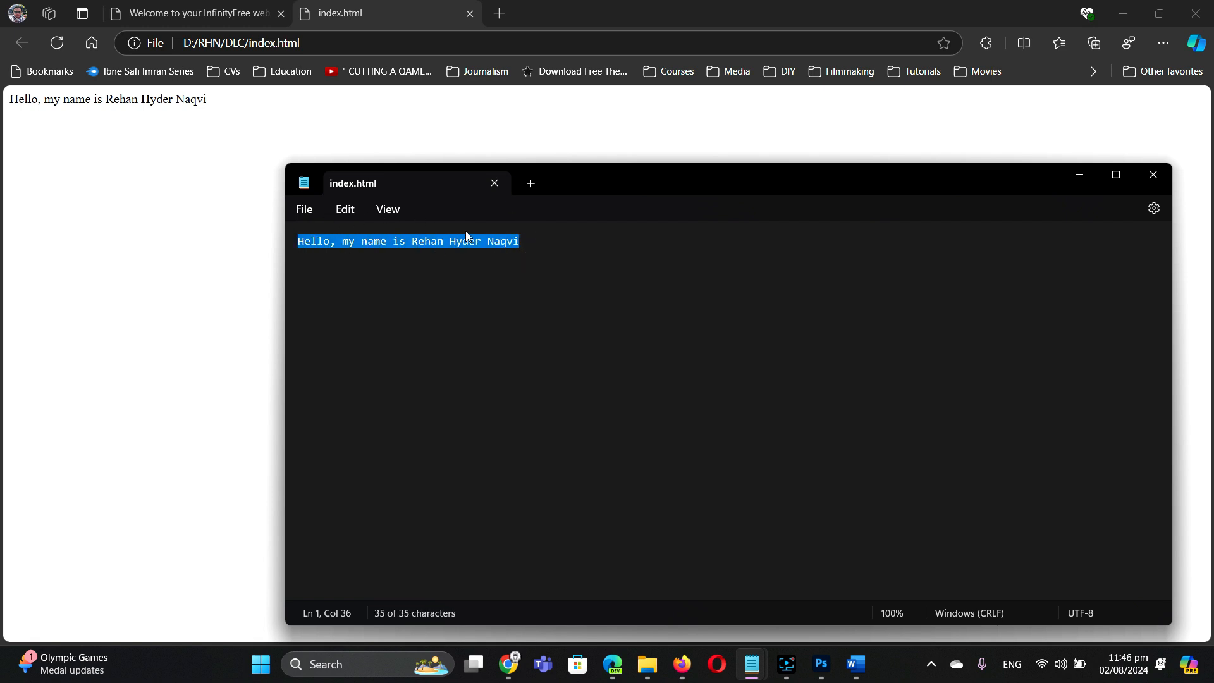
{"action": "left_click", "coordinate": [536, 243]}
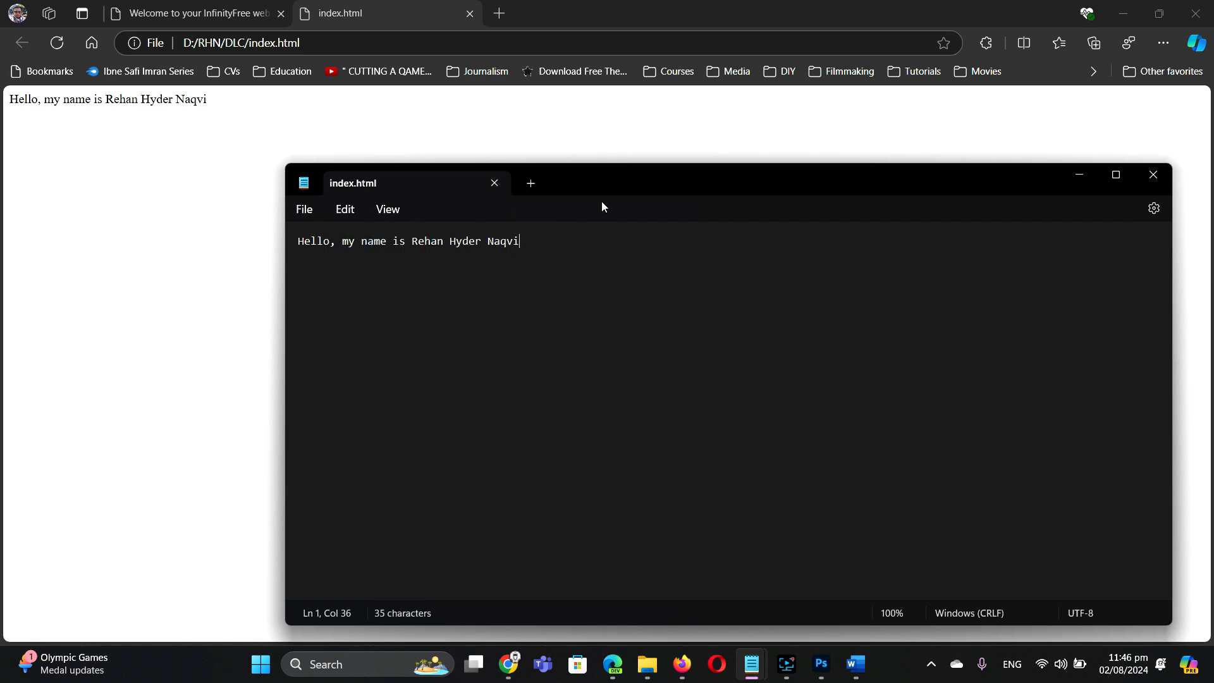
{"action": "key", "text": "Return"}
{"action": "key", "text": "Return"}
{"action": "type", "text": "<p"}
{"action": "key", "text": "BackSpace"}
{"action": "key", "text": "BackSpace"}
{"action": "type", "text": "Hello! My name is Rehan Hyder "}
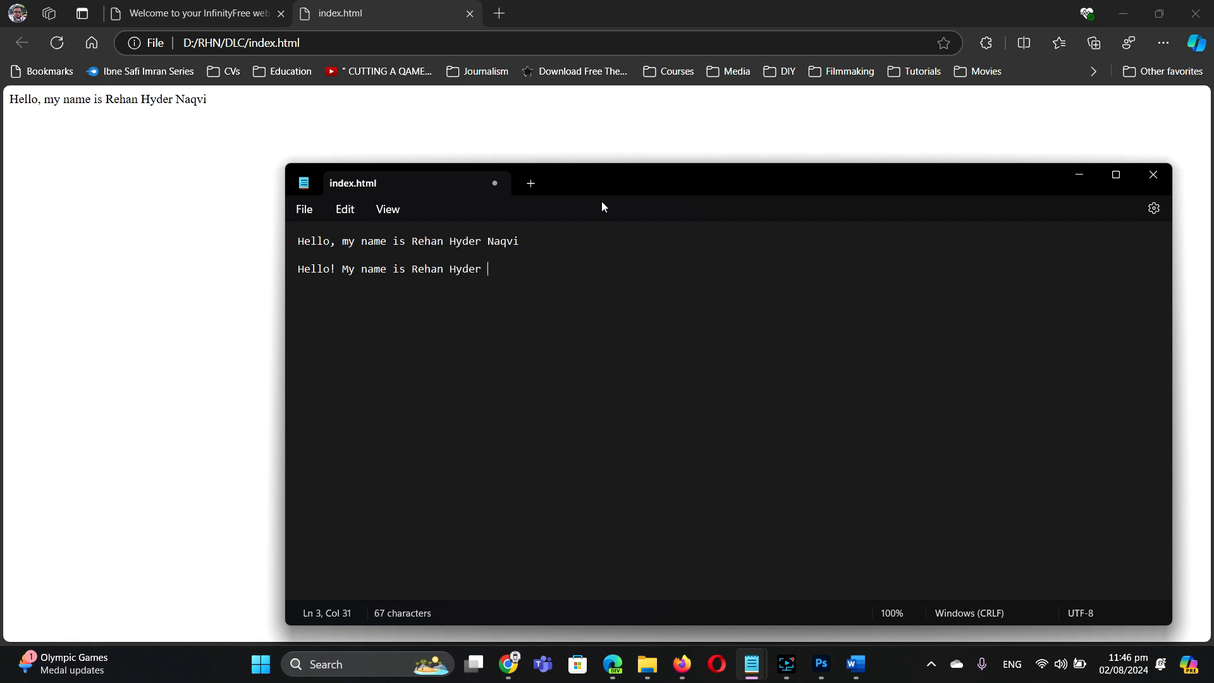
{"action": "type", "text": "Naqvi"}
Step: Save the file with Ctrl+S and refresh Edge to show both sentences
{"action": "key", "text": "ctrl+s"}
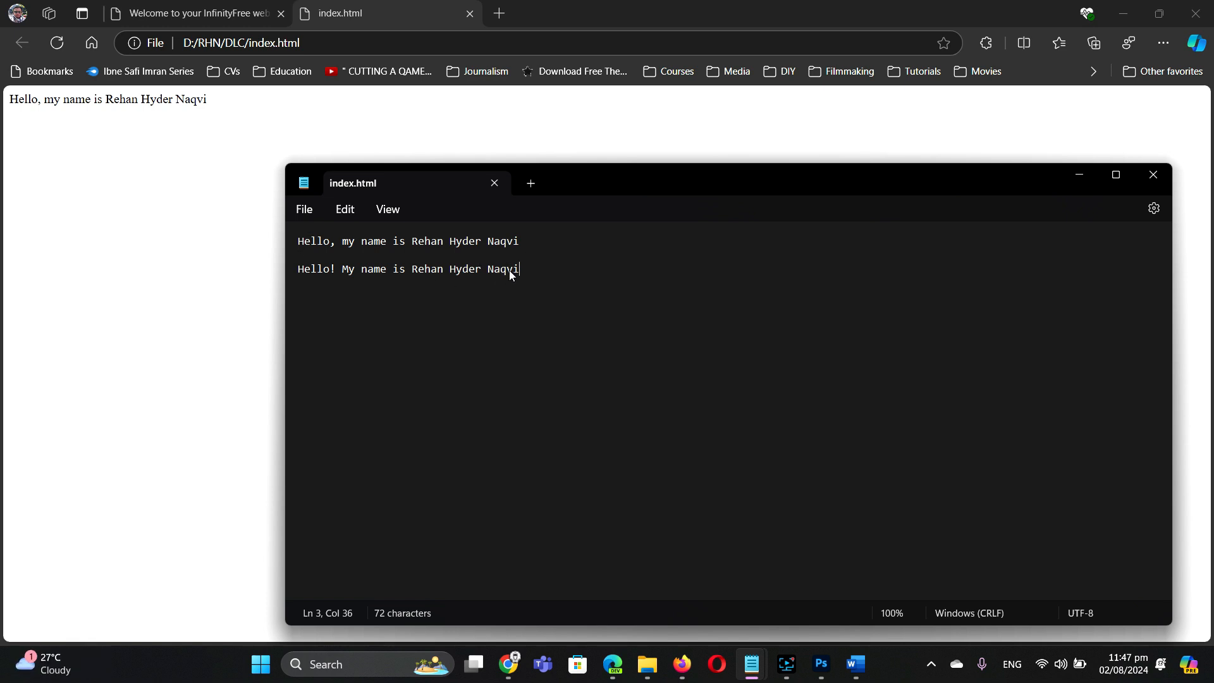
{"action": "left_click", "coordinate": [196, 248]}
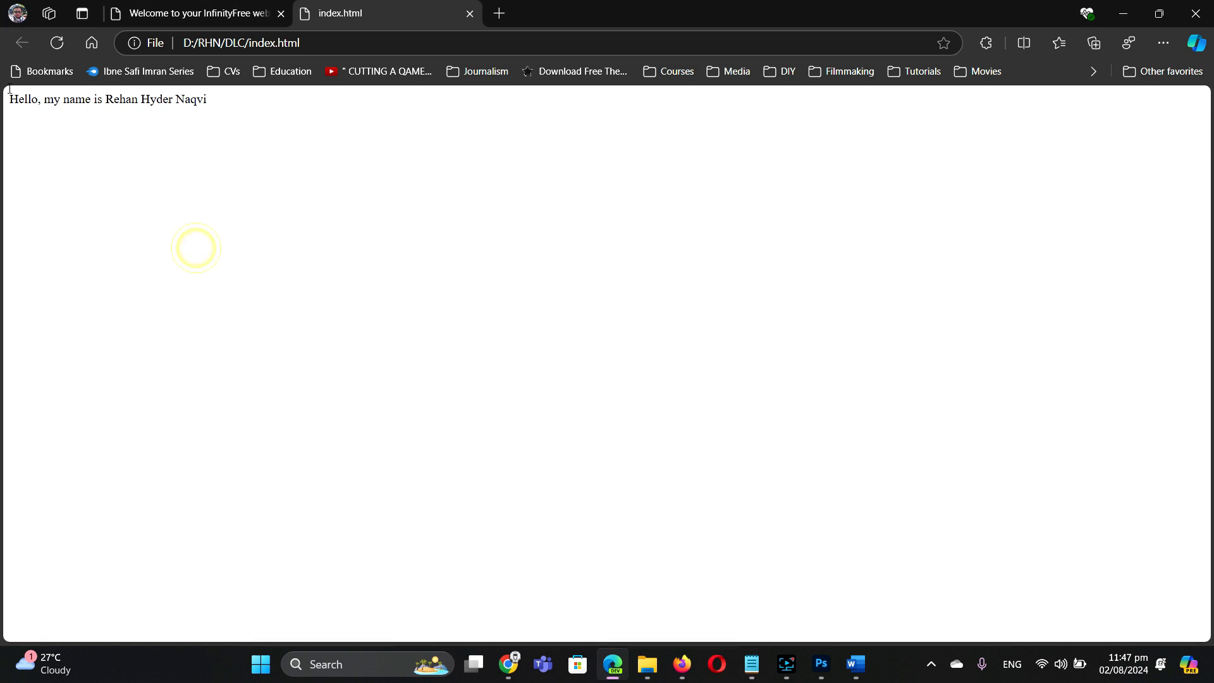
{"action": "left_click", "coordinate": [56, 42]}
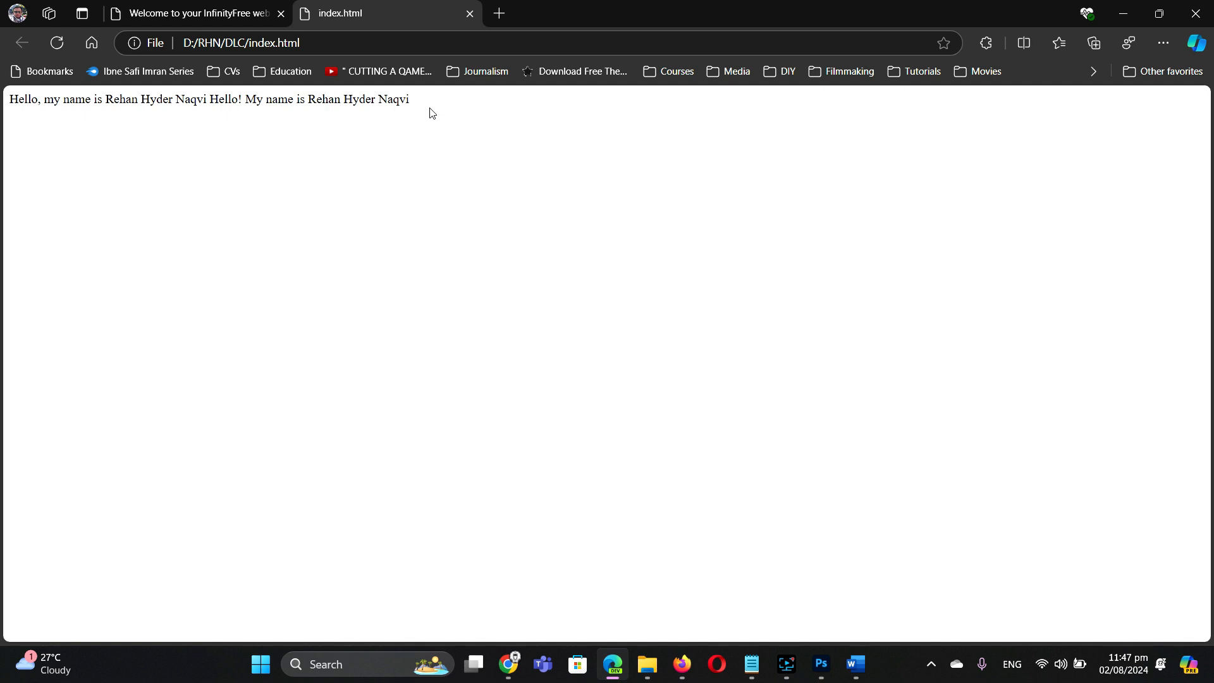
Step: Wrap the second greeting on line 3 in <p> and </p> tags
{"action": "mouse_move", "coordinate": [751, 664]}
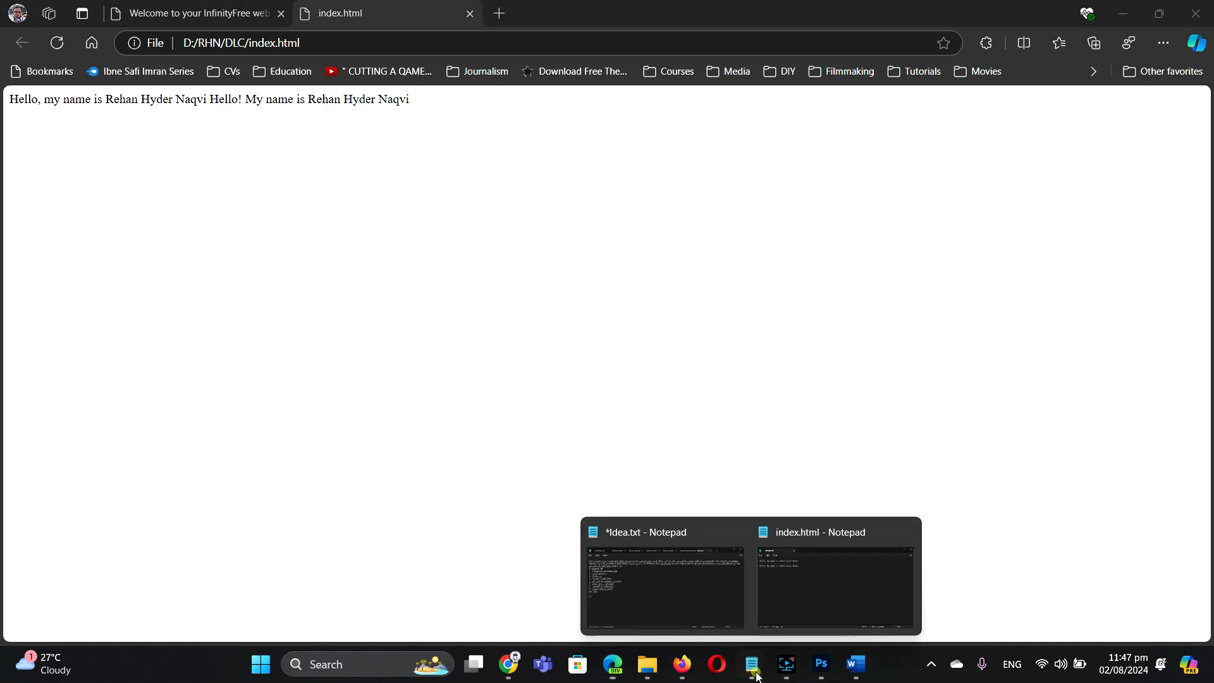
{"action": "left_click", "coordinate": [825, 612]}
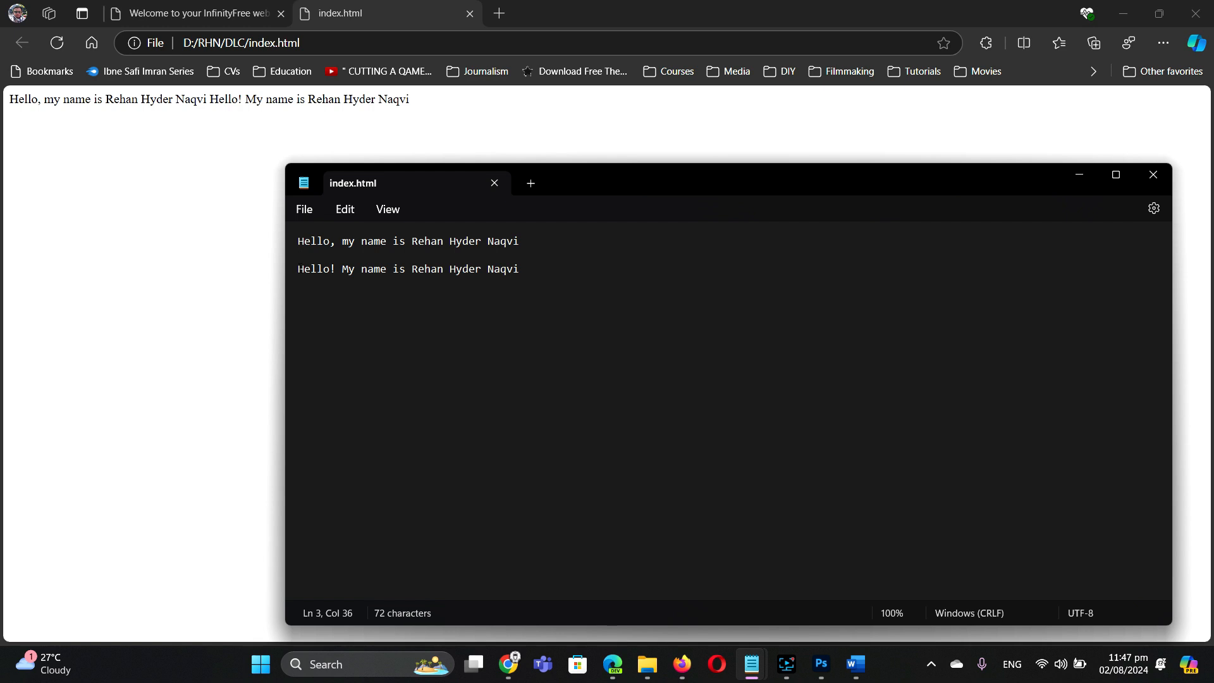
{"action": "left_click", "coordinate": [298, 270]}
{"action": "type", "text": "<"}
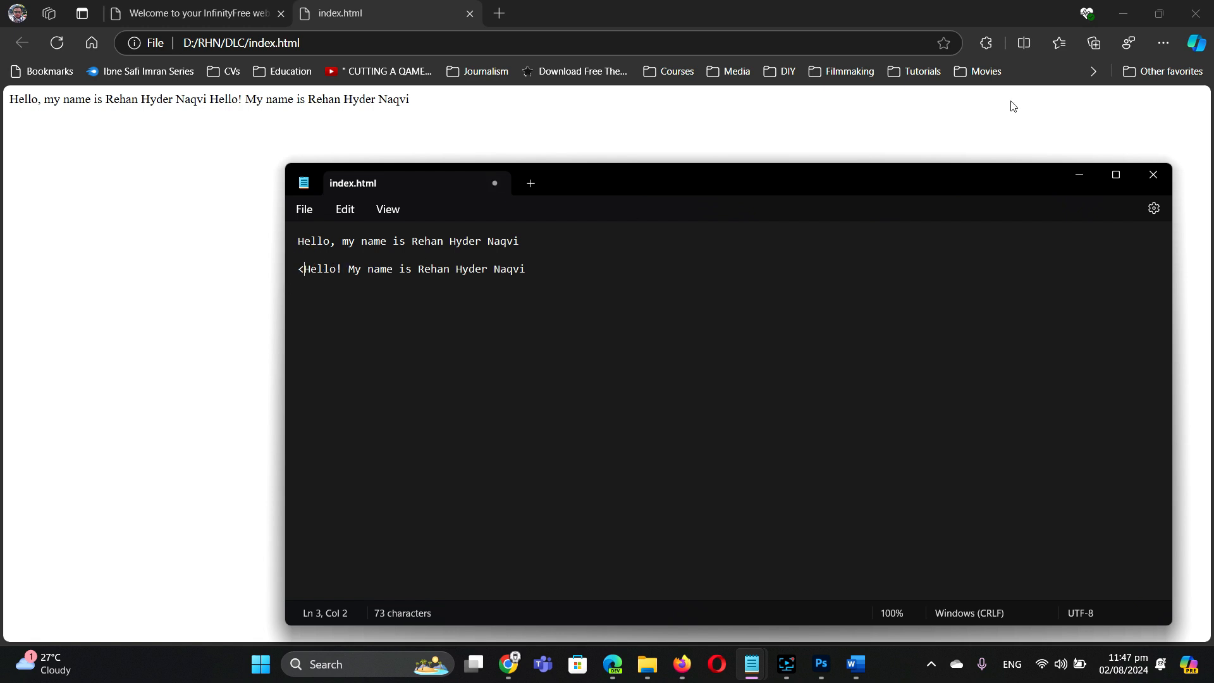
{"action": "type", "text": "p"}
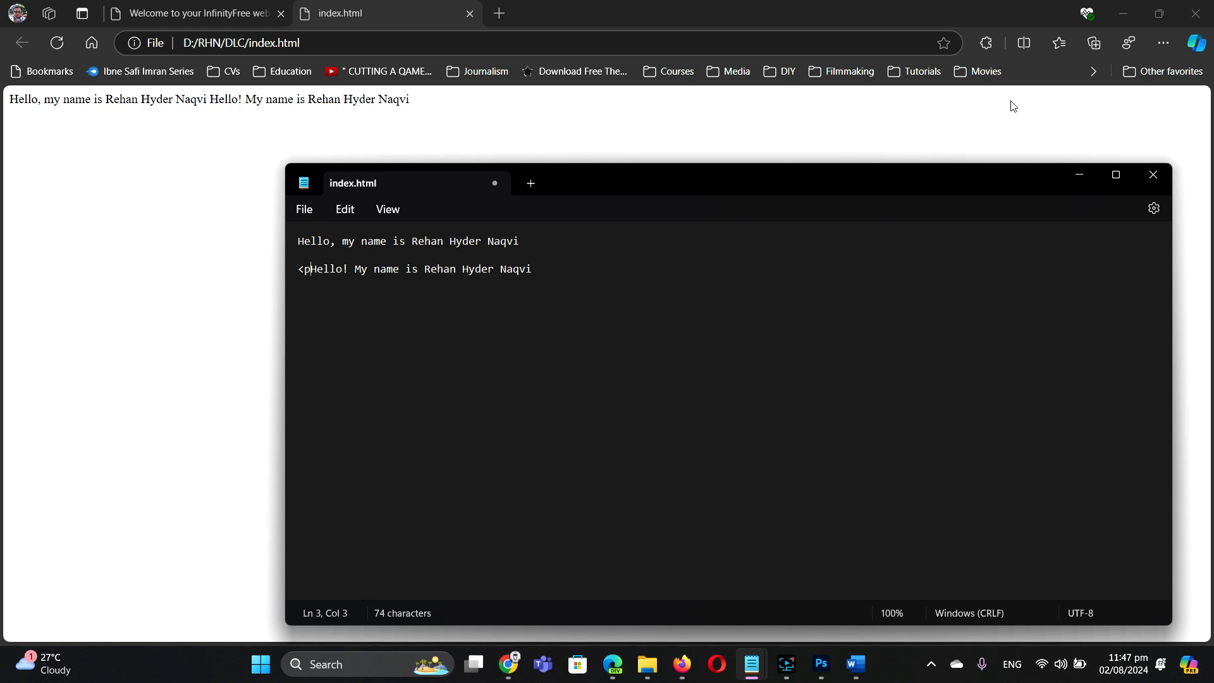
{"action": "type", "text": ">"}
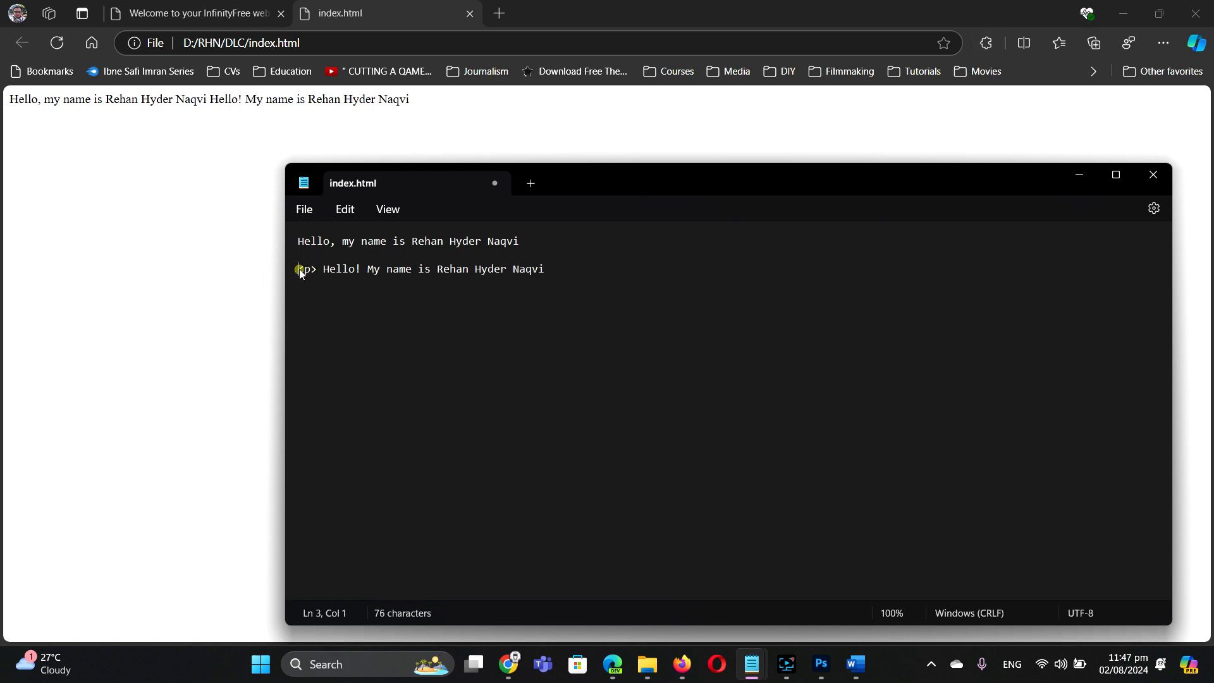
{"action": "left_click_drag", "start_coordinate": [298, 270], "coordinate": [320, 270]}
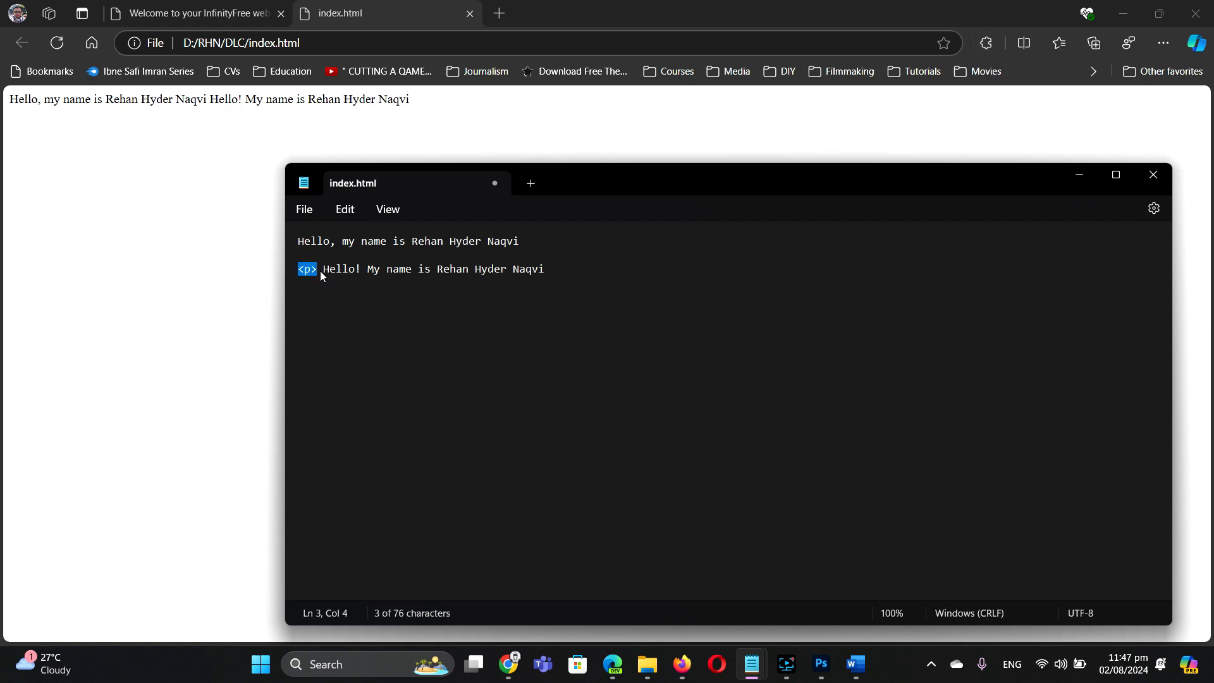
{"action": "left_click", "coordinate": [553, 270]}
{"action": "type", "text": "</p>"}
Step: Check the new tags, then select all text in index.html and open the Edit menu
{"action": "left_click", "coordinate": [299, 271]}
{"action": "left_click_drag", "start_coordinate": [299, 271], "coordinate": [314, 272]}
{"action": "left_click_drag", "start_coordinate": [551, 270], "coordinate": [581, 274]}
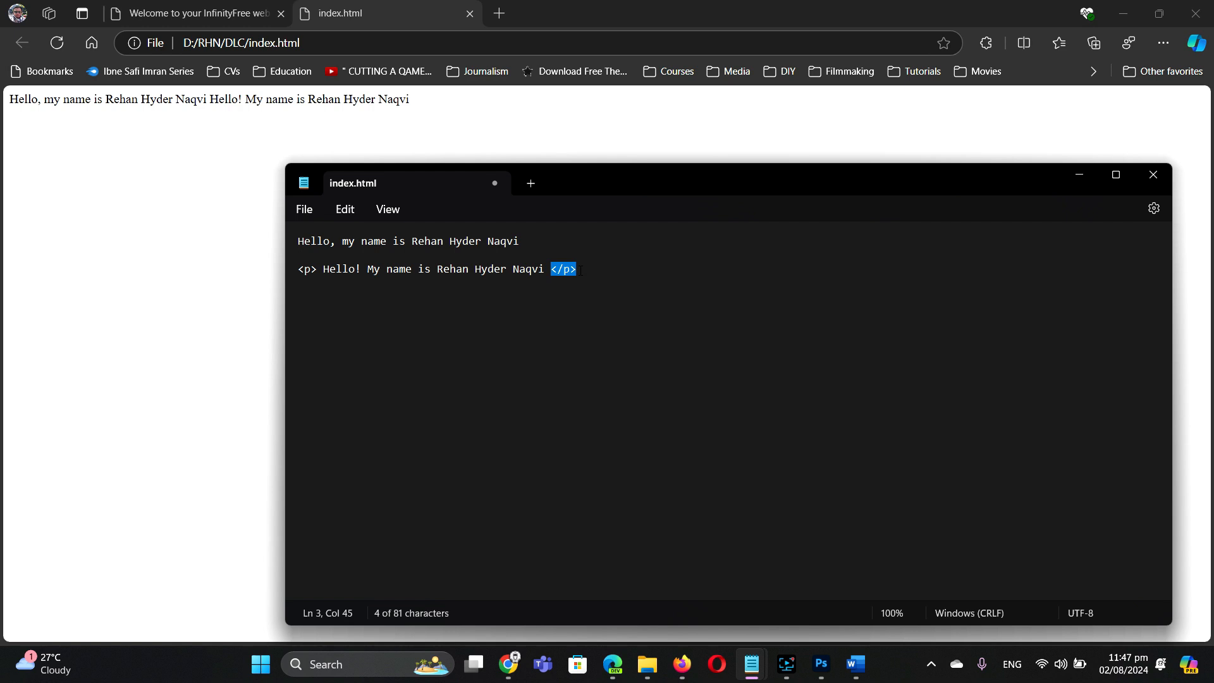
{"action": "left_click", "coordinate": [594, 269]}
{"action": "left_click_drag", "start_coordinate": [301, 241], "coordinate": [579, 272]}
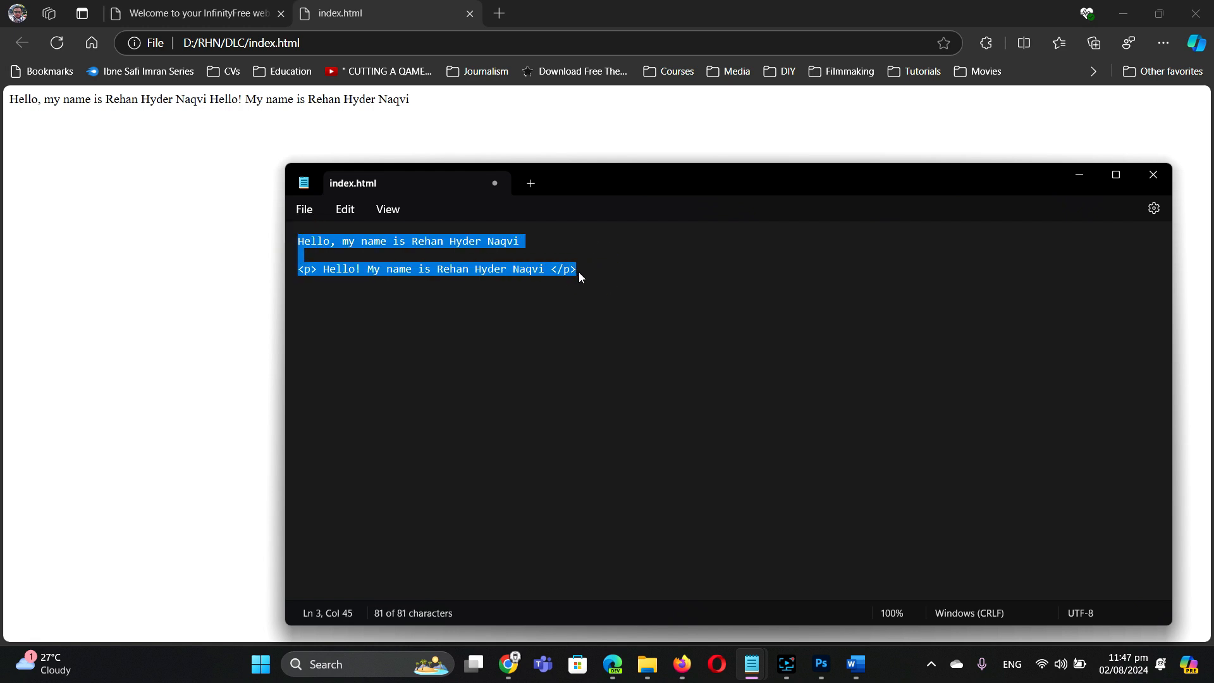
{"action": "left_click", "coordinate": [354, 212]}
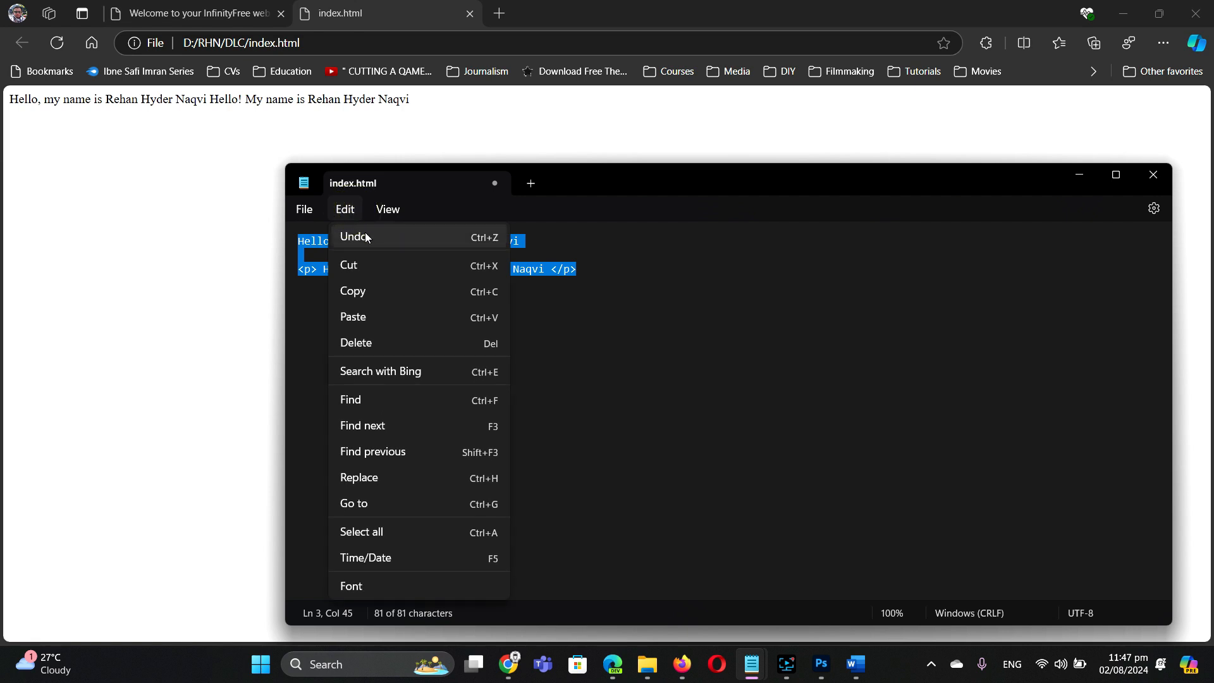
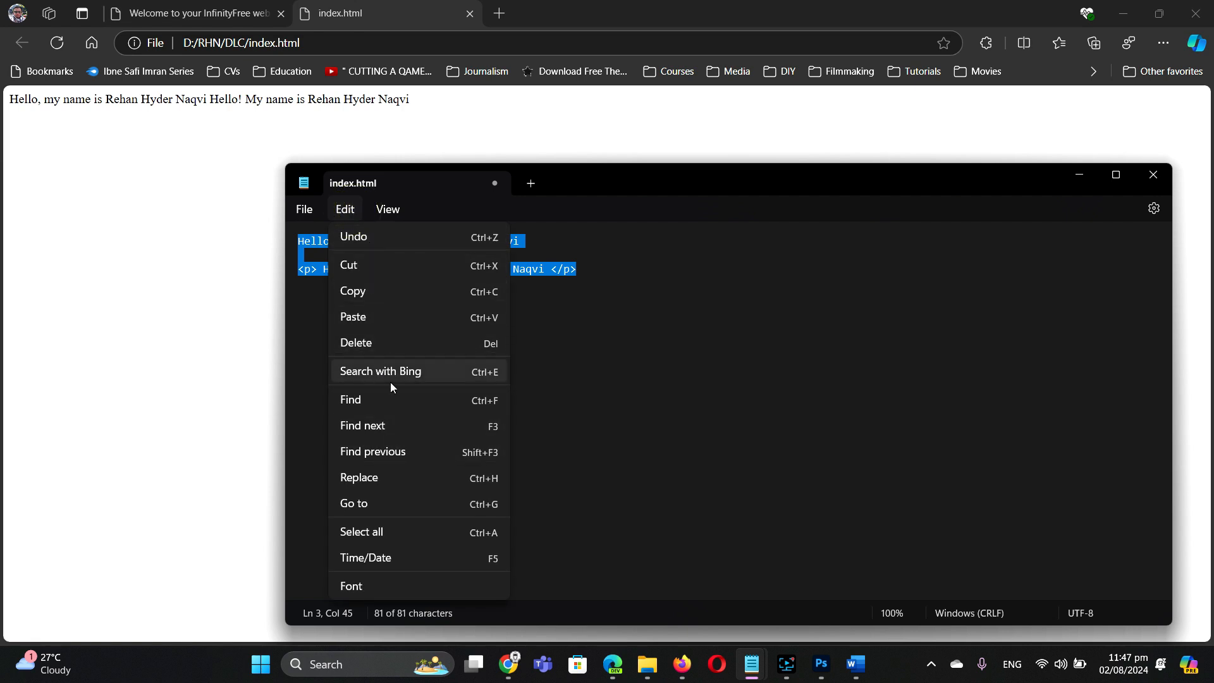
Step: Enlarge Notepad's Consolas editor font through Edit > Font, then return to index.html and deselect the text
{"action": "left_click", "coordinate": [370, 583]}
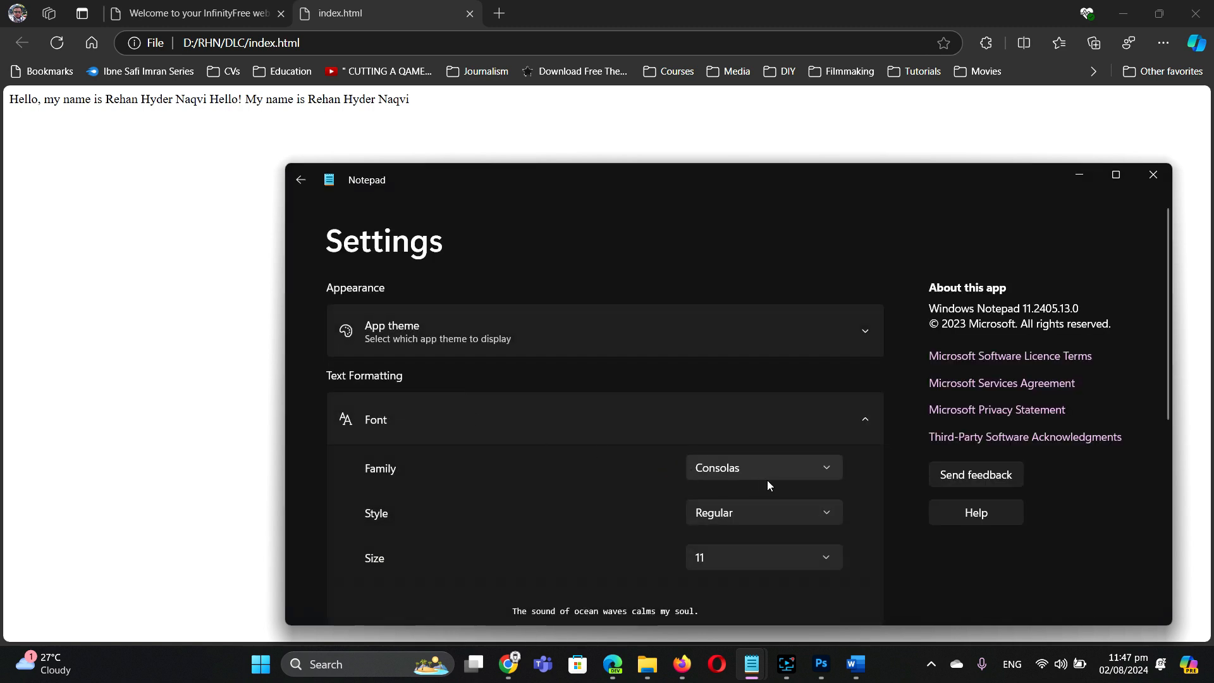
{"action": "left_click", "coordinate": [823, 557]}
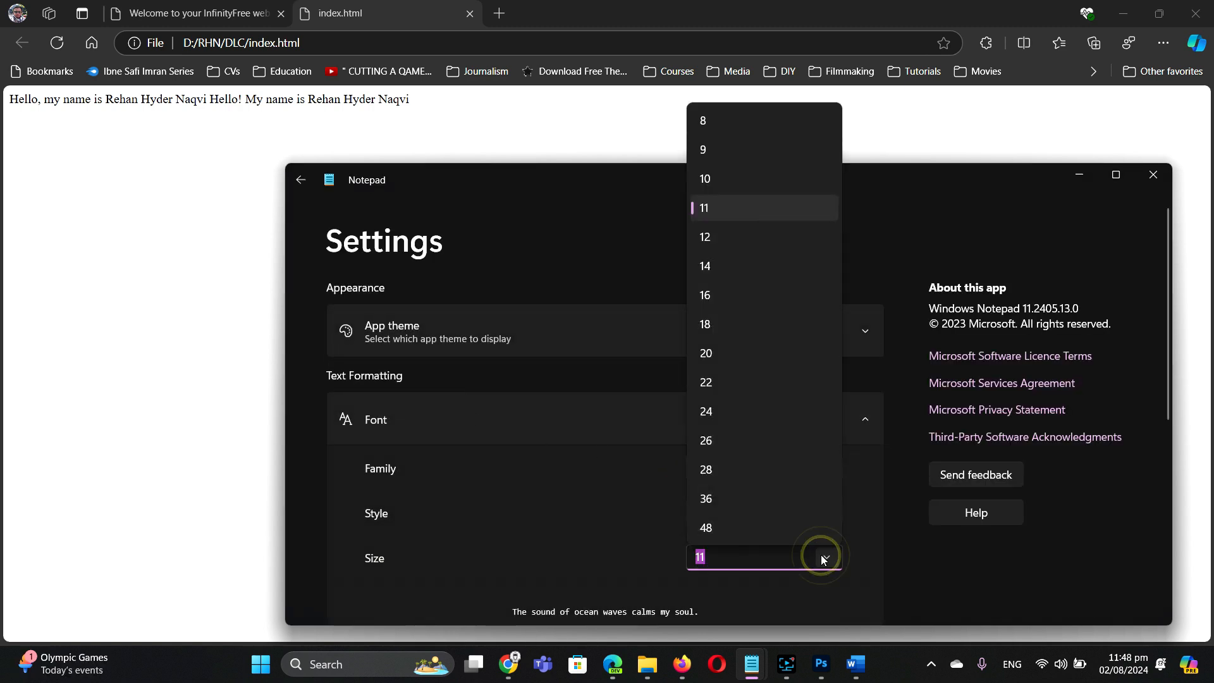
{"action": "left_click", "coordinate": [729, 477]}
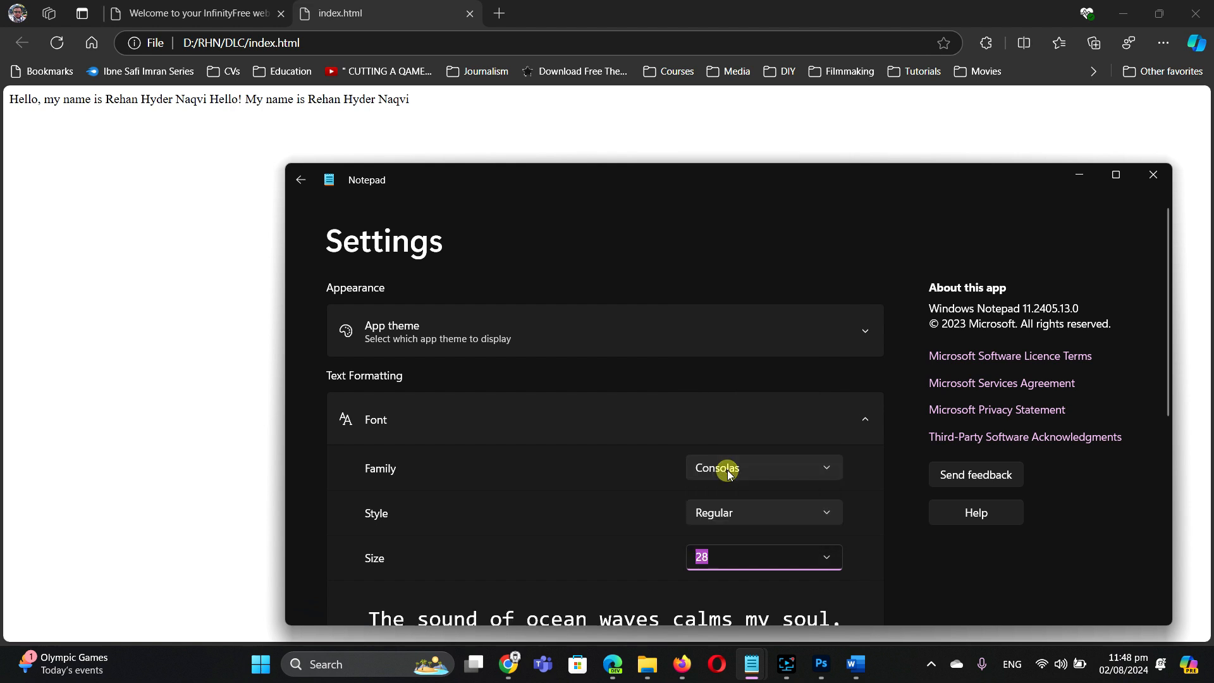
{"action": "scroll", "coordinate": [787, 431], "scroll_direction": "down", "scroll_amount": 6}
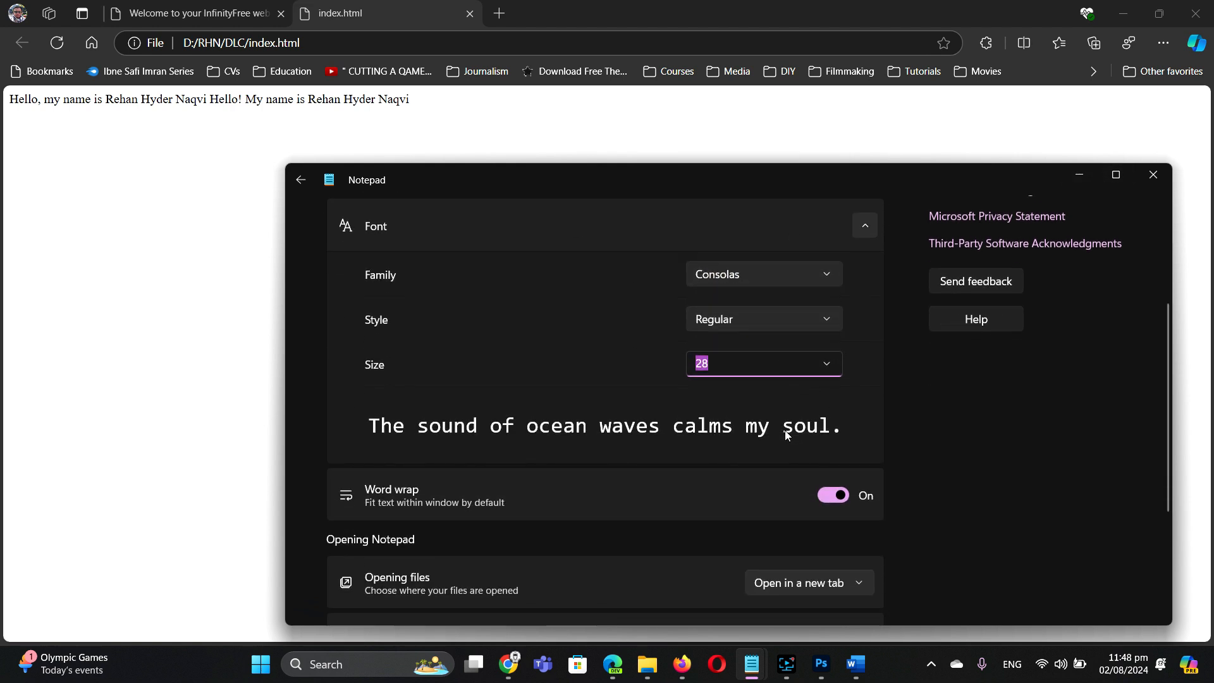
{"action": "scroll", "coordinate": [788, 432], "scroll_direction": "up", "scroll_amount": 9}
{"action": "scroll", "coordinate": [792, 429], "scroll_direction": "down", "scroll_amount": 5}
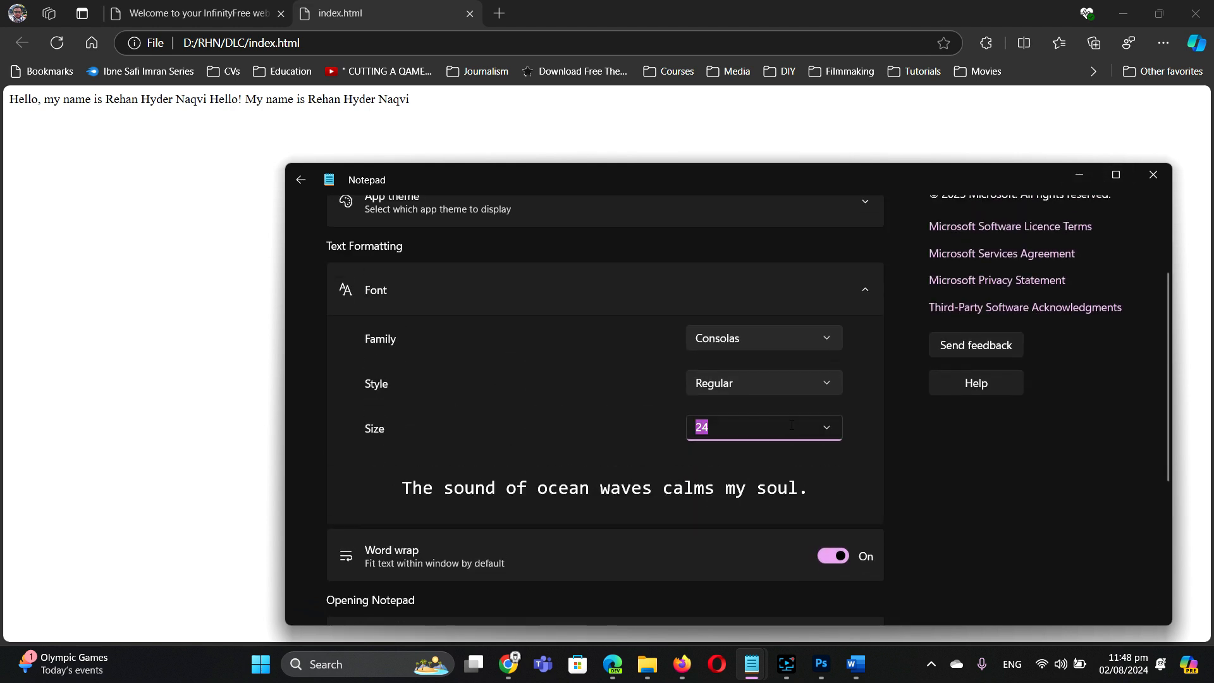
{"action": "left_click", "coordinate": [302, 181]}
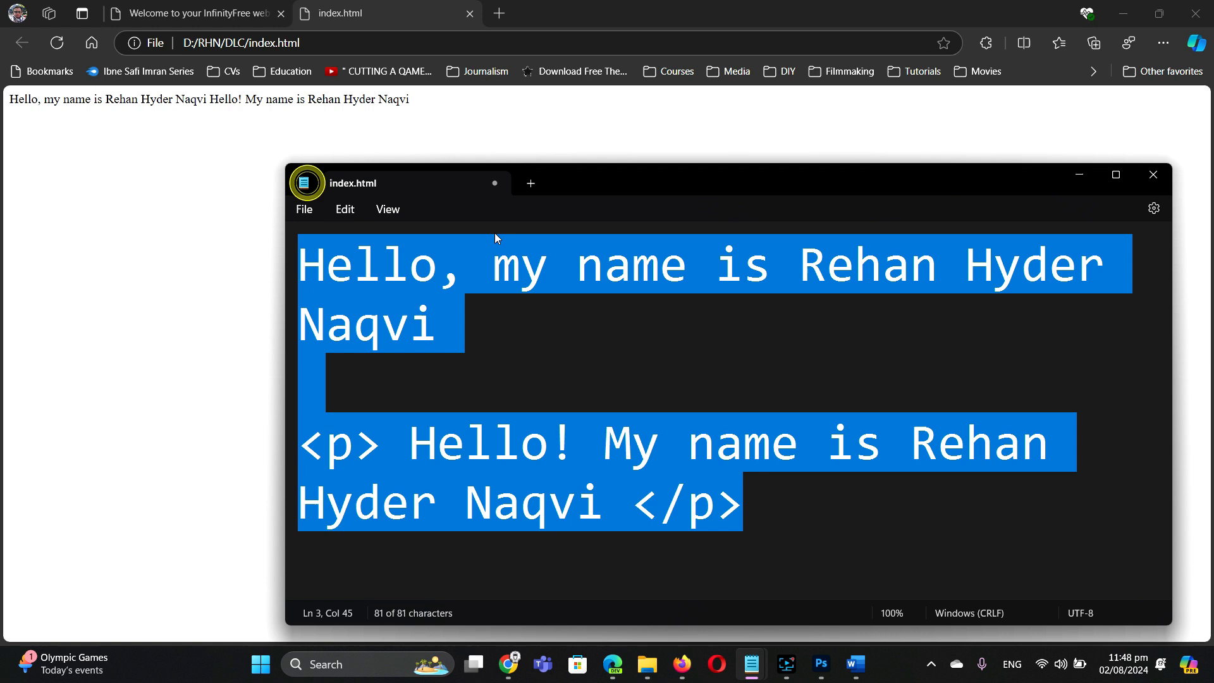
{"action": "left_click", "coordinate": [778, 362]}
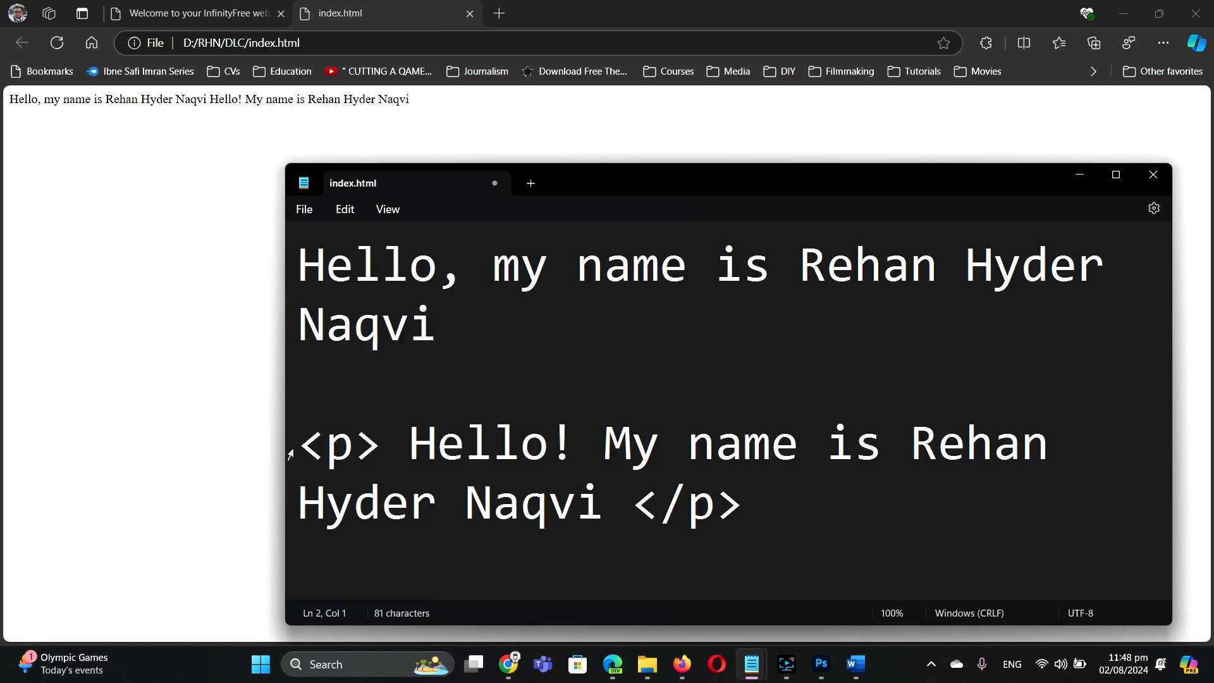
Step: Highlight the <p> and </p> tags in Notepad, then reload Edge to show the new paragraph
{"action": "left_click_drag", "start_coordinate": [299, 446], "coordinate": [381, 449]}
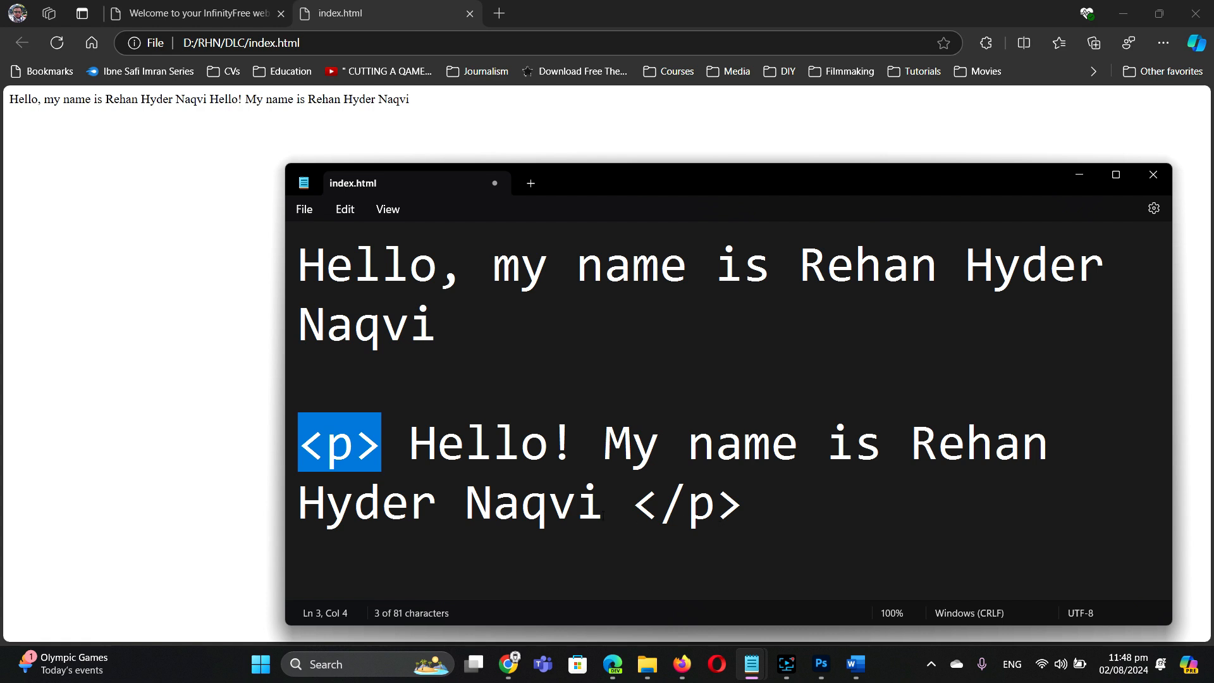
{"action": "left_click_drag", "start_coordinate": [642, 506], "coordinate": [737, 509]}
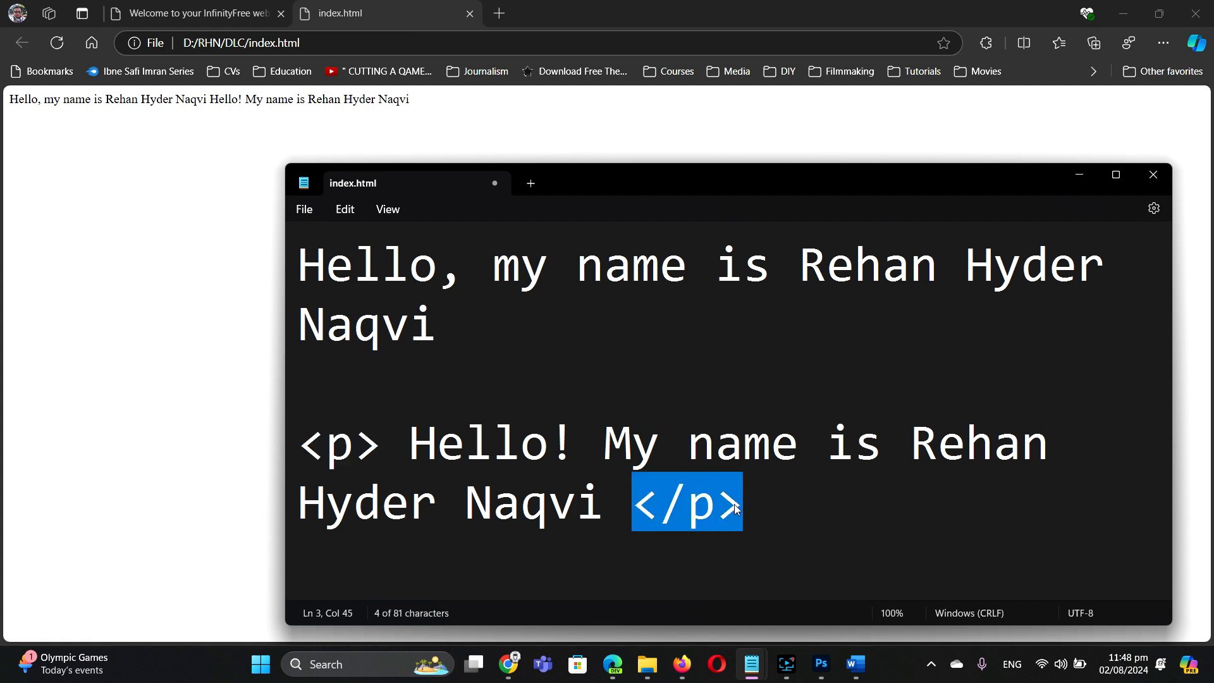
{"action": "left_click", "coordinate": [694, 513]}
{"action": "left_click", "coordinate": [326, 443]}
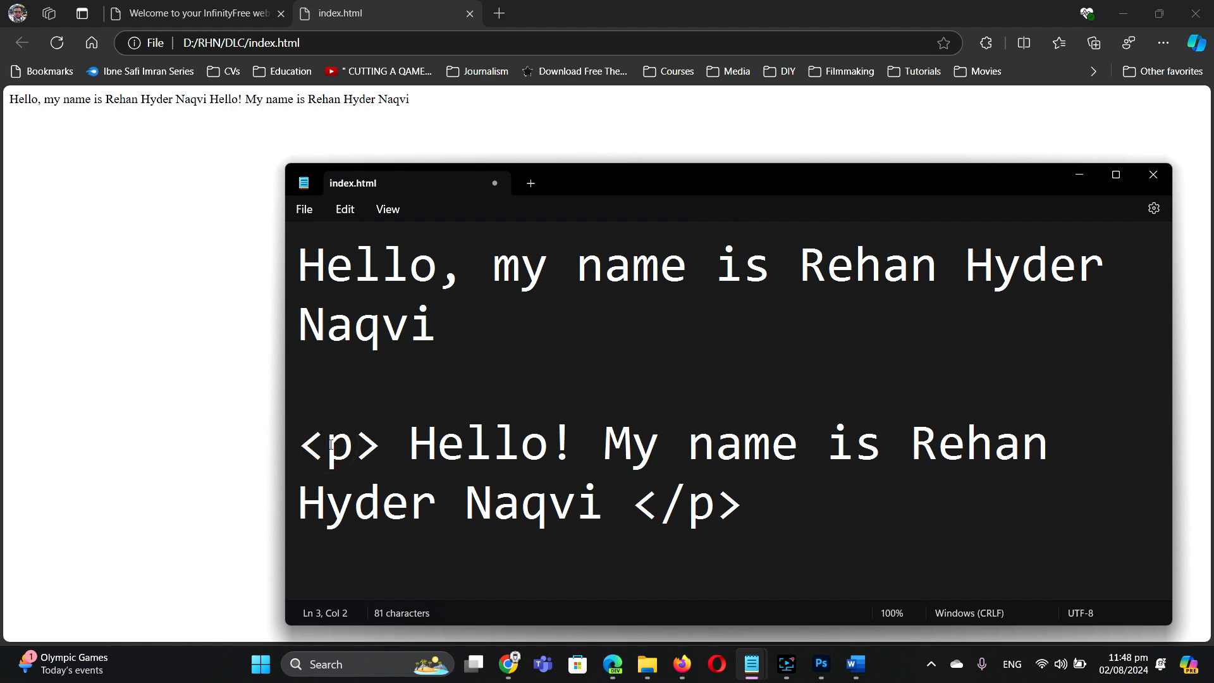
{"action": "left_click_drag", "start_coordinate": [664, 499], "coordinate": [687, 508]}
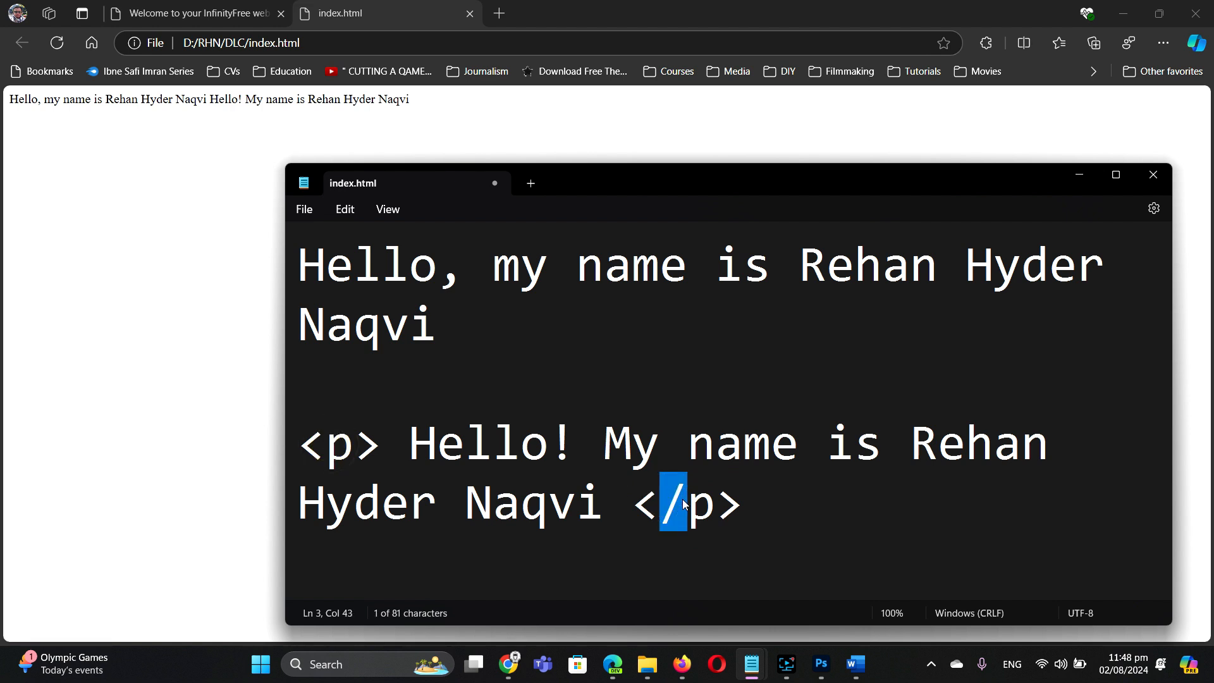
{"action": "left_click", "coordinate": [301, 455]}
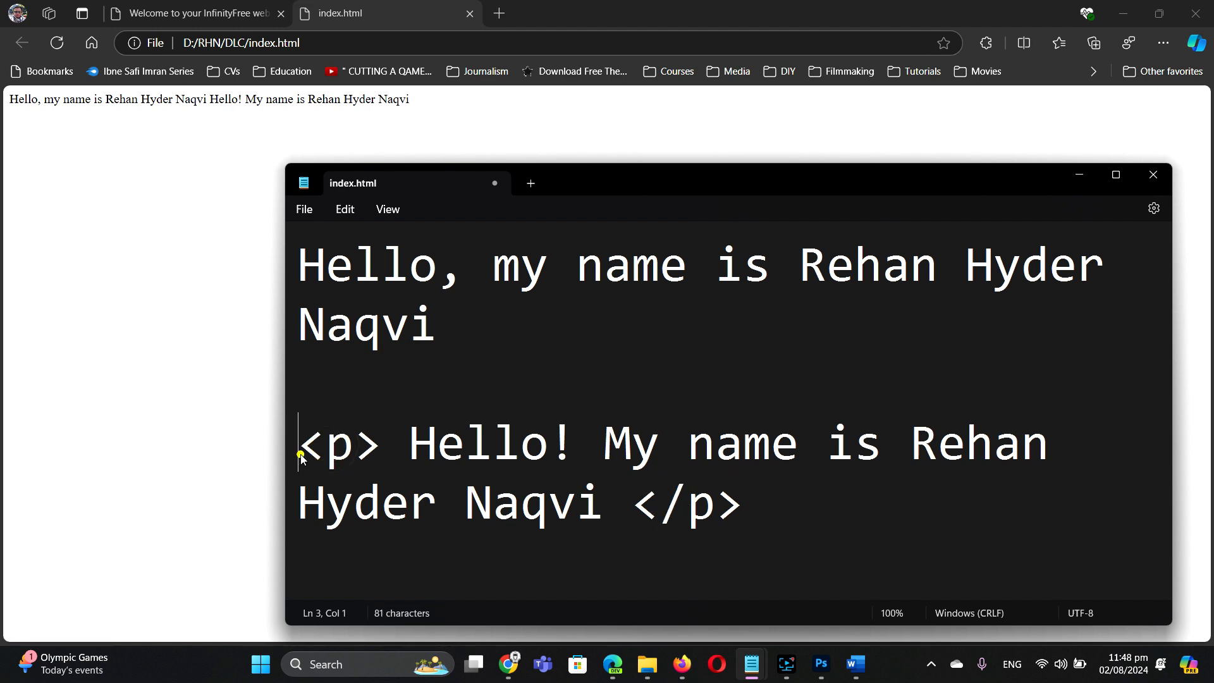
{"action": "left_click_drag", "start_coordinate": [356, 453], "coordinate": [371, 453]}
{"action": "double_click", "coordinate": [656, 507]}
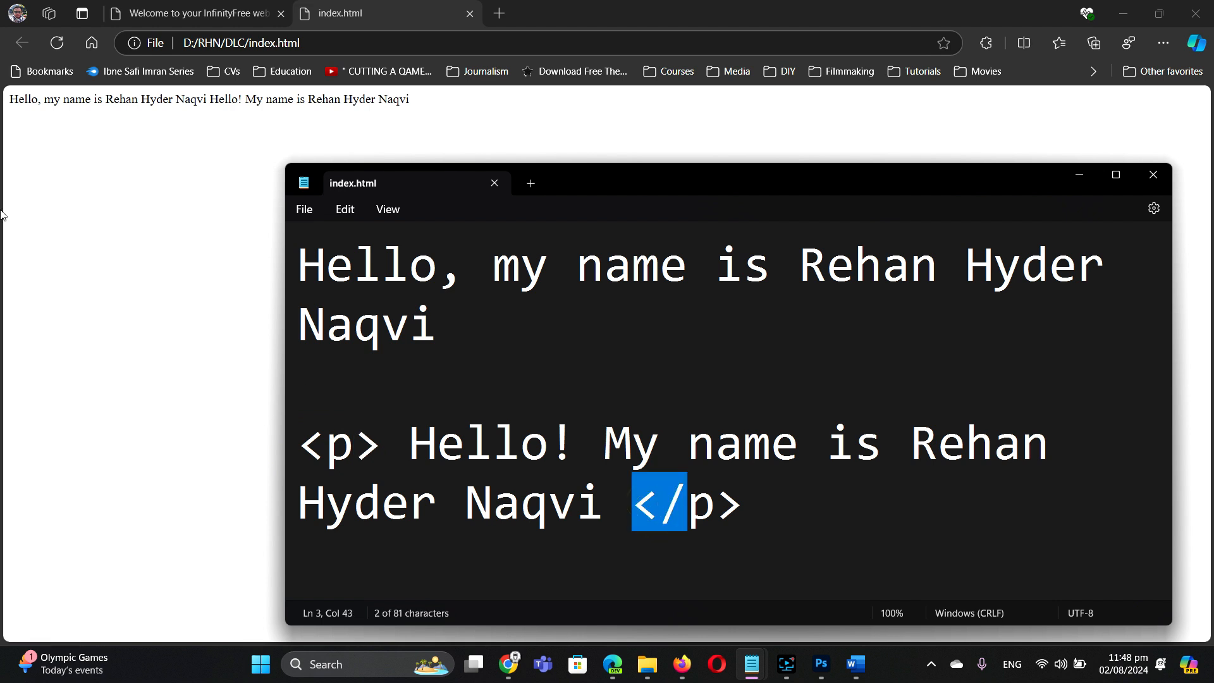
{"action": "left_click", "coordinate": [99, 196]}
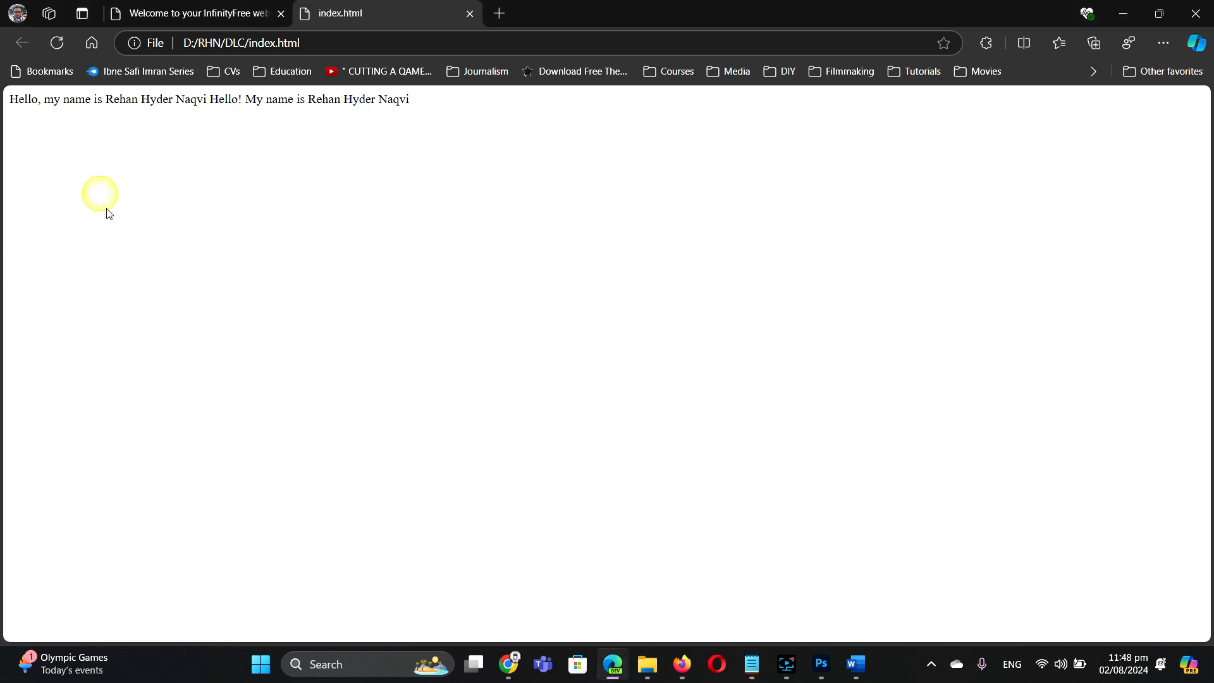
{"action": "left_click", "coordinate": [56, 43]}
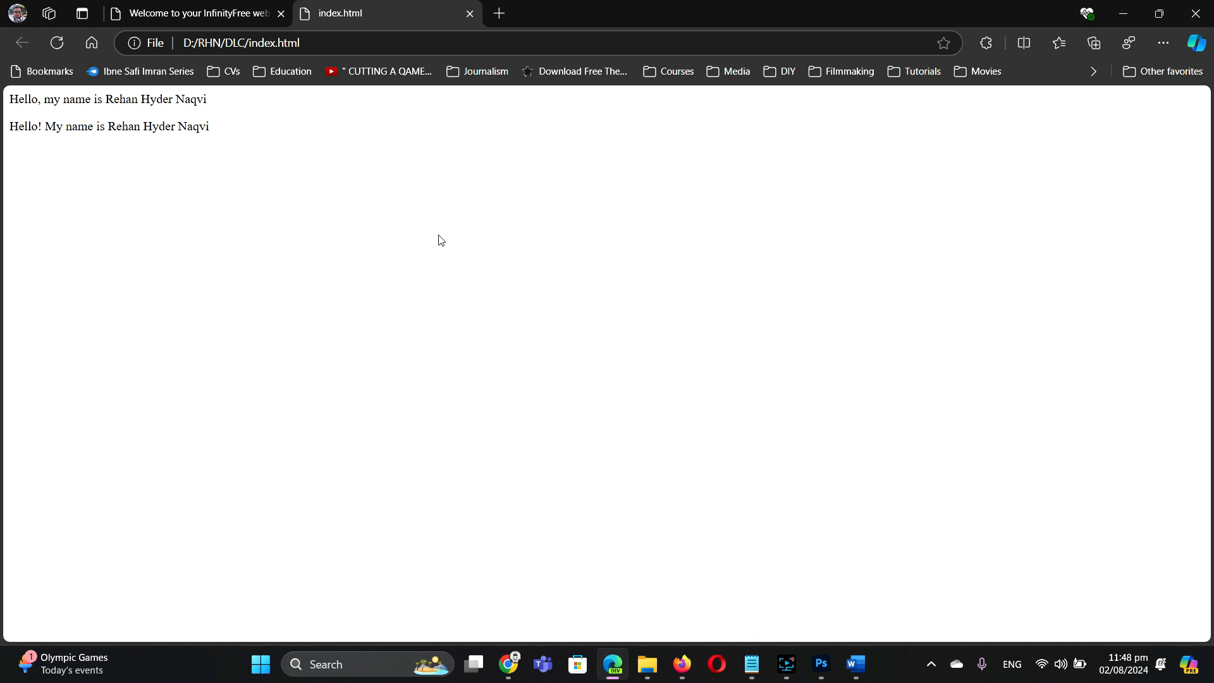
Step: Shrink Notepad's editor font from 48 to 24 so each index.html line fits on one line
{"action": "mouse_move", "coordinate": [752, 664]}
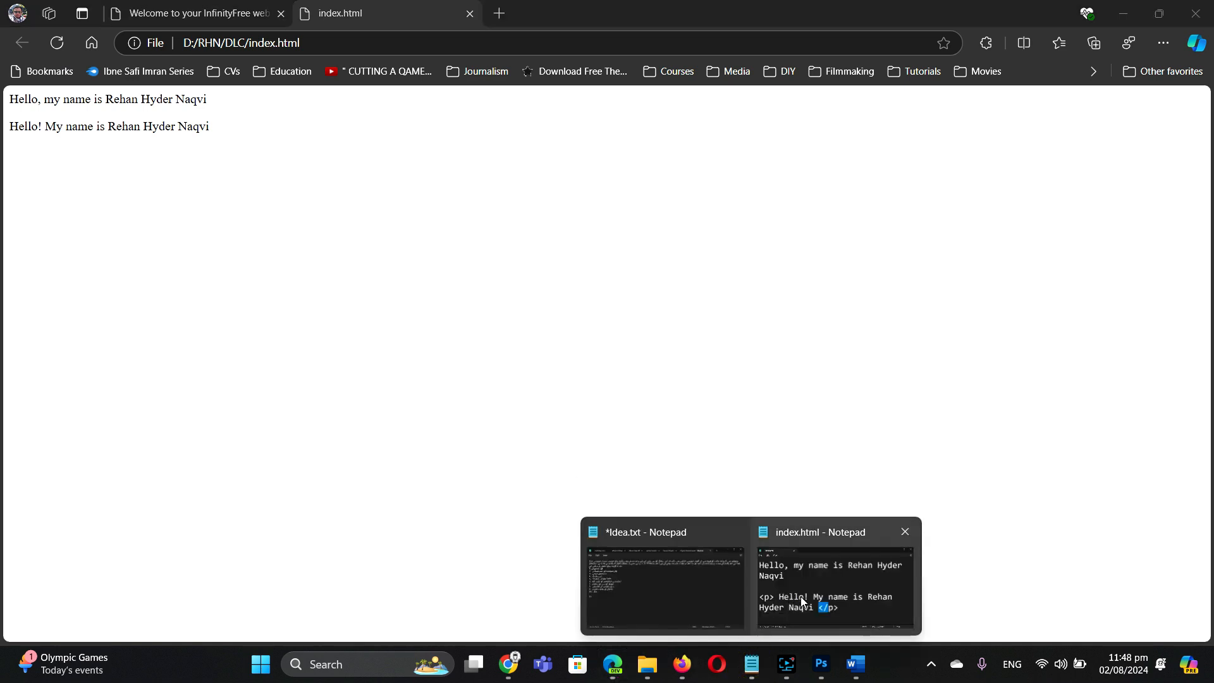
{"action": "left_click", "coordinate": [802, 601]}
{"action": "left_click_drag", "start_coordinate": [300, 260], "coordinate": [776, 483]}
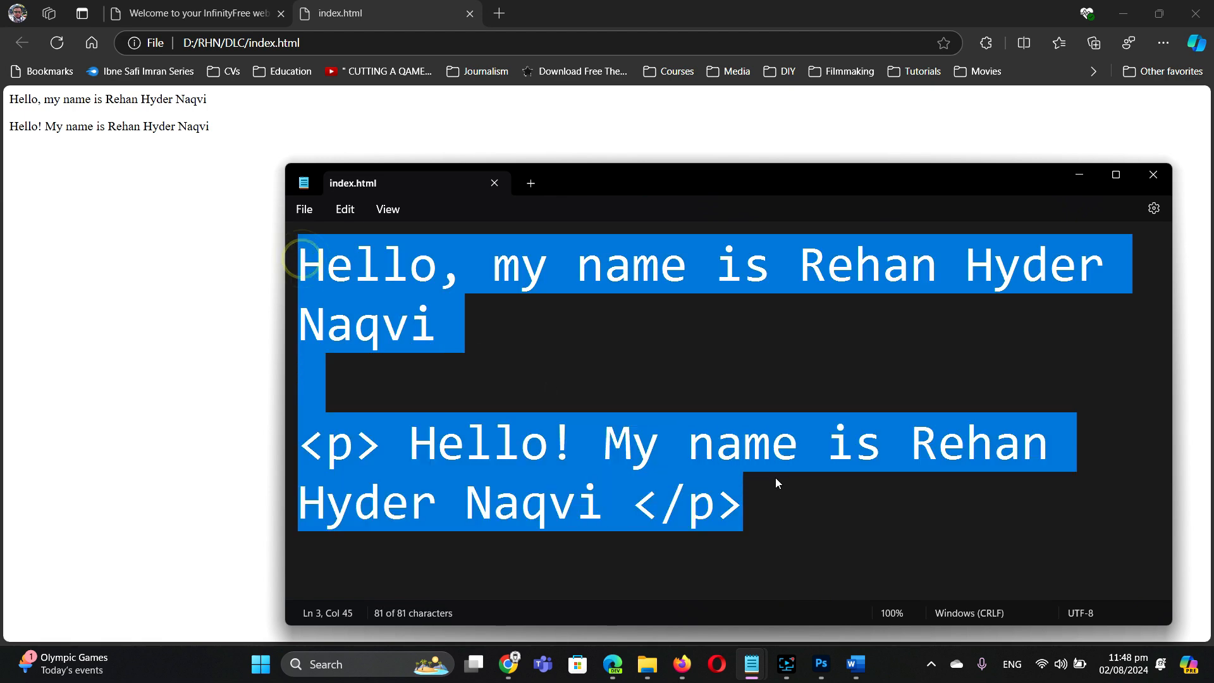
{"action": "left_click", "coordinate": [345, 210]}
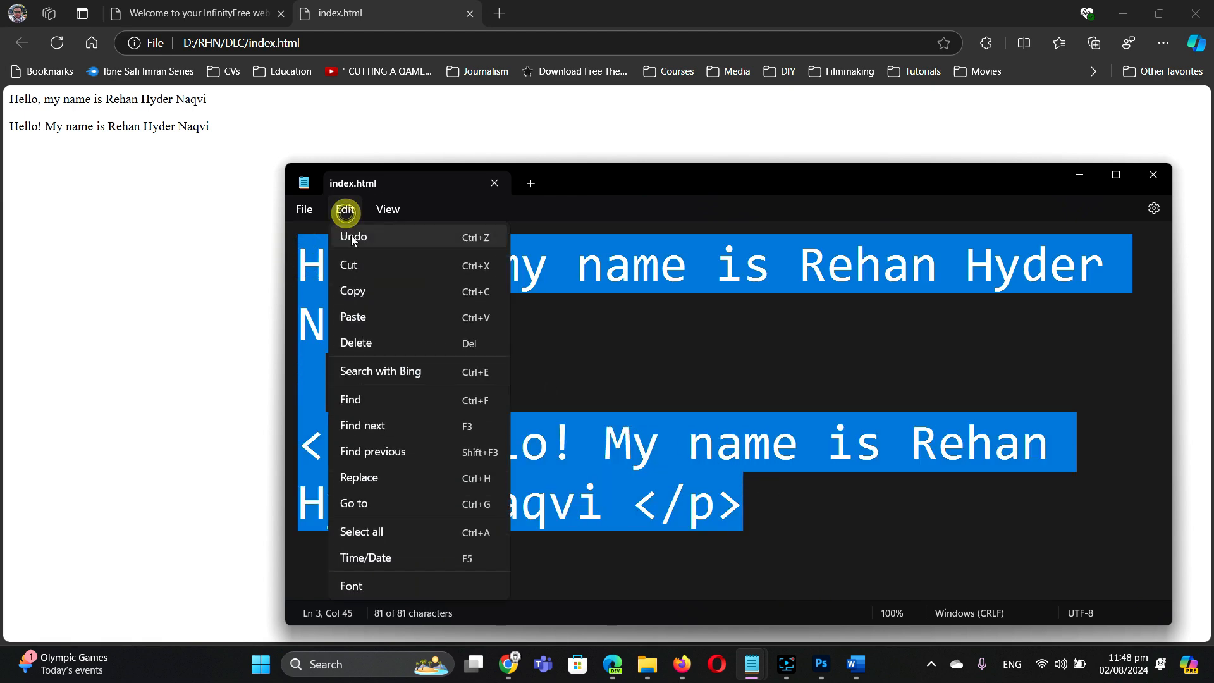
{"action": "left_click", "coordinate": [373, 585]}
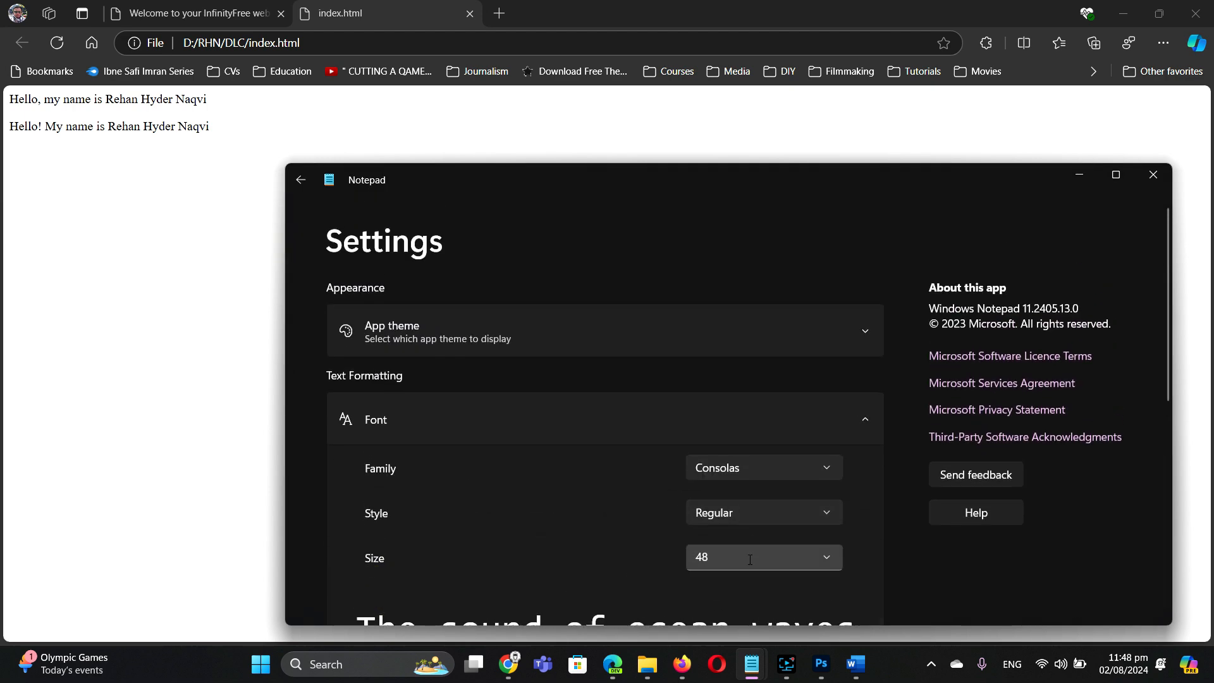
{"action": "left_click", "coordinate": [832, 563]}
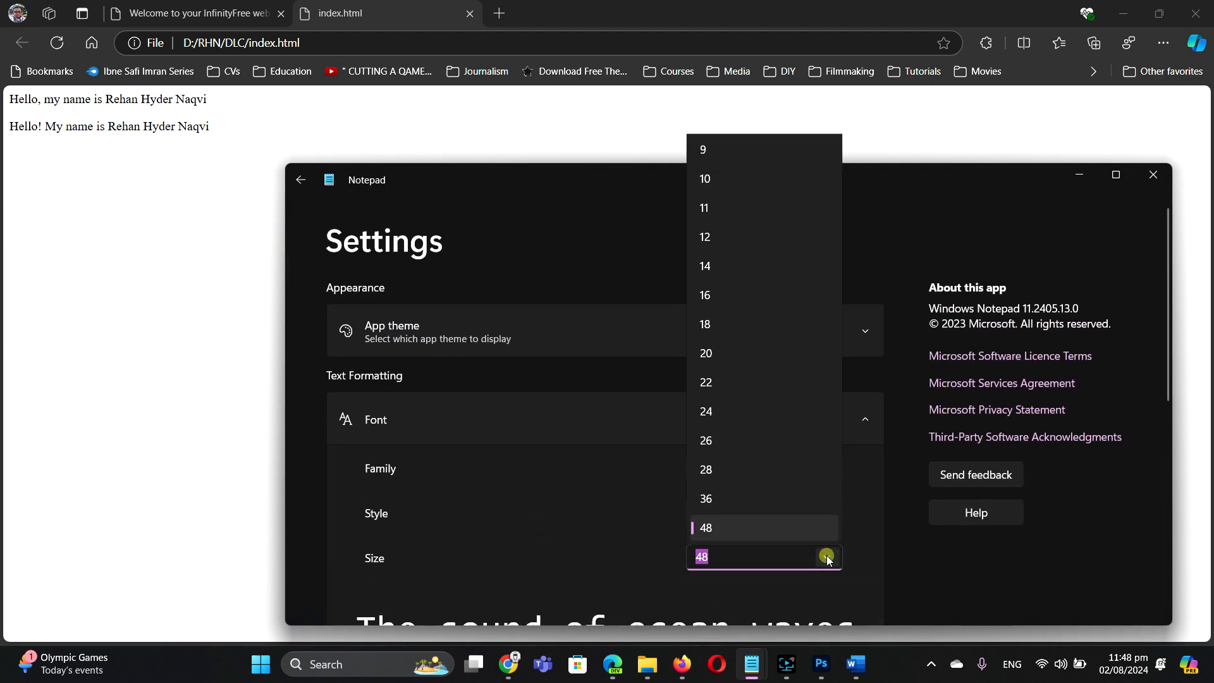
{"action": "left_click", "coordinate": [746, 414]}
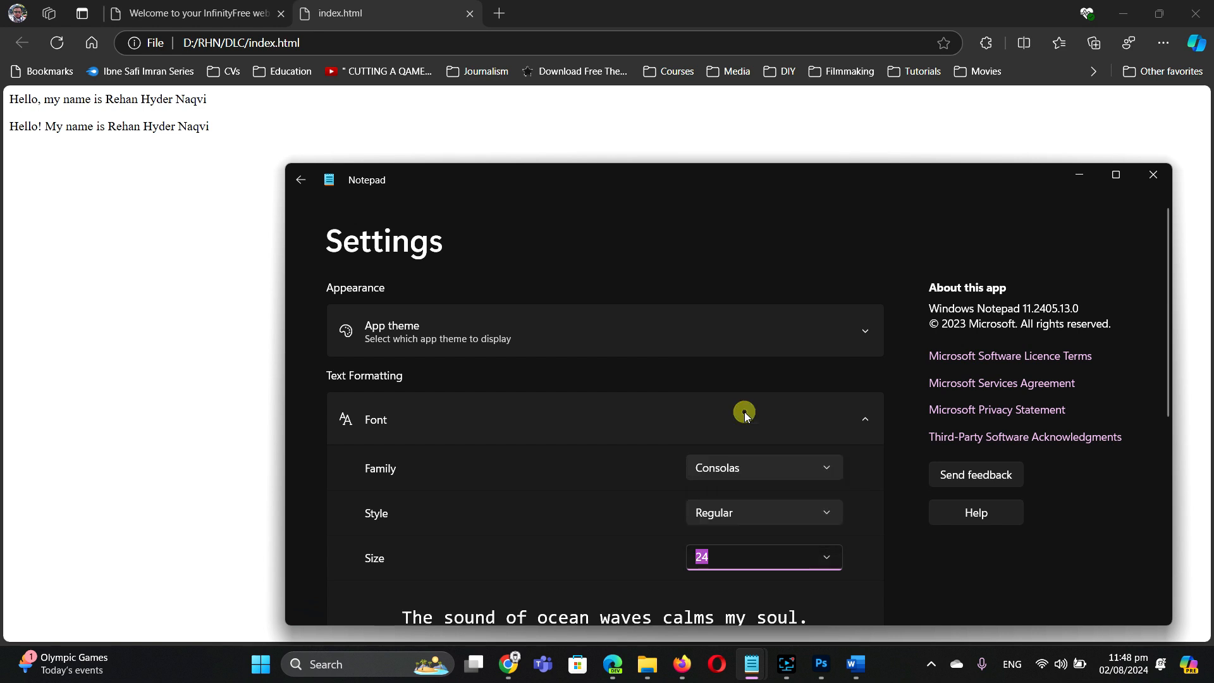
{"action": "left_click", "coordinate": [298, 182]}
{"action": "left_click", "coordinate": [600, 457]}
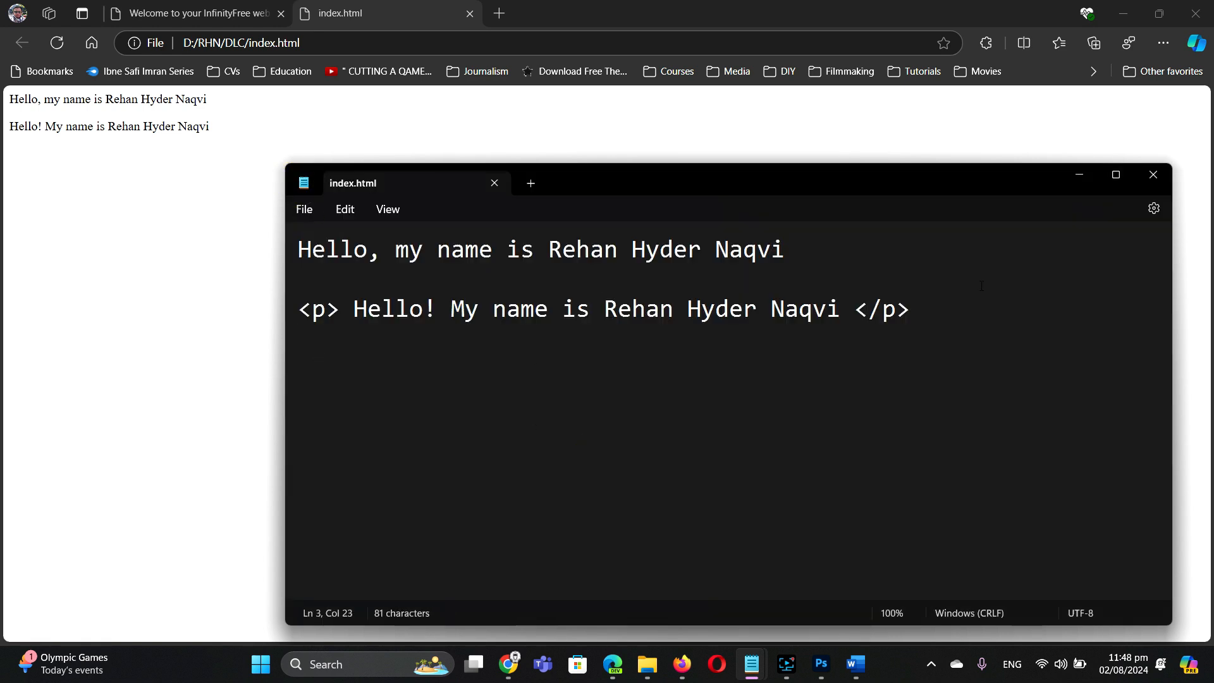
Step: Add a new line below the paragraph with the author's name wrapped in <h1> and </h1> tags
{"action": "left_click", "coordinate": [924, 305]}
{"action": "key", "text": "Return"}
{"action": "key", "text": "Return"}
{"action": "type", "text": "Rehan "}
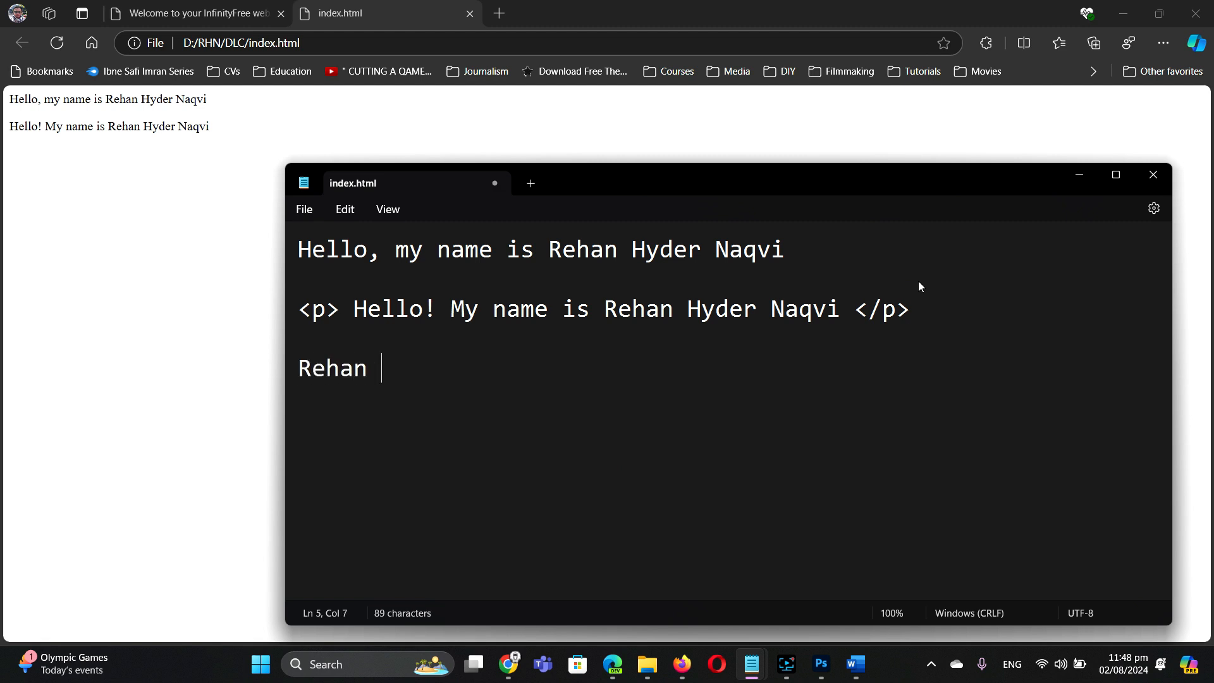
{"action": "type", "text": "Hyder Na"}
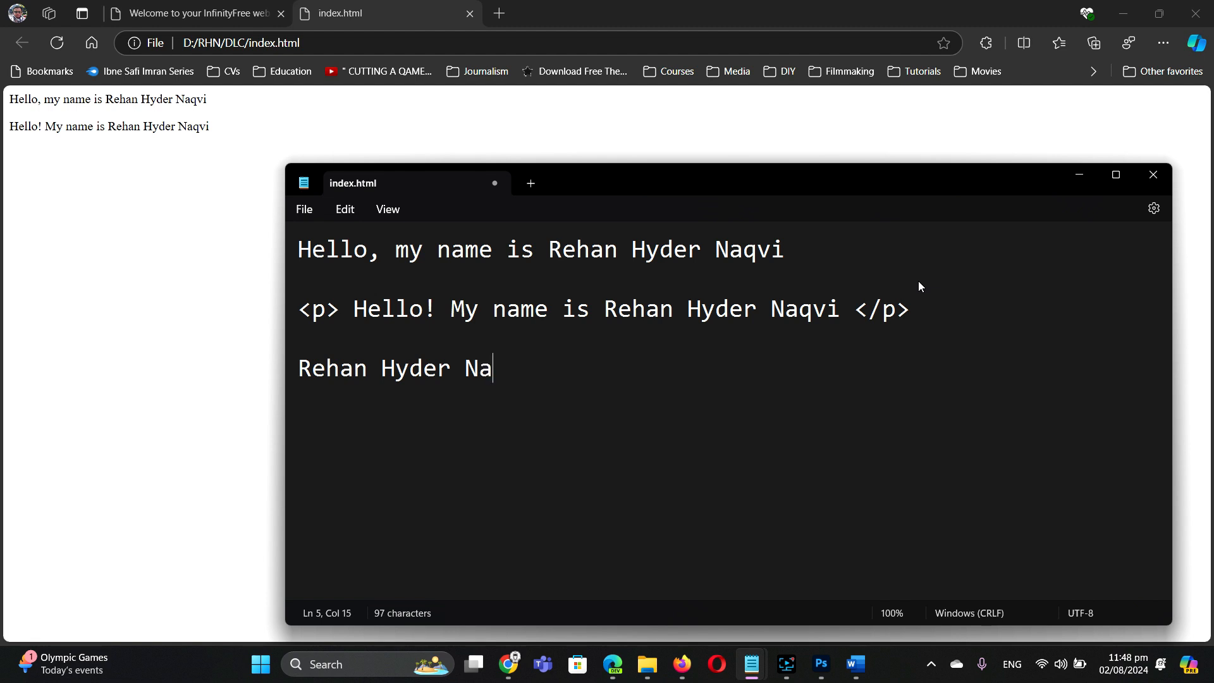
{"action": "key", "text": "BackSpace"}
{"action": "key", "text": "BackSpace"}
{"action": "left_click", "coordinate": [298, 366]}
{"action": "type", "text": "<>"}
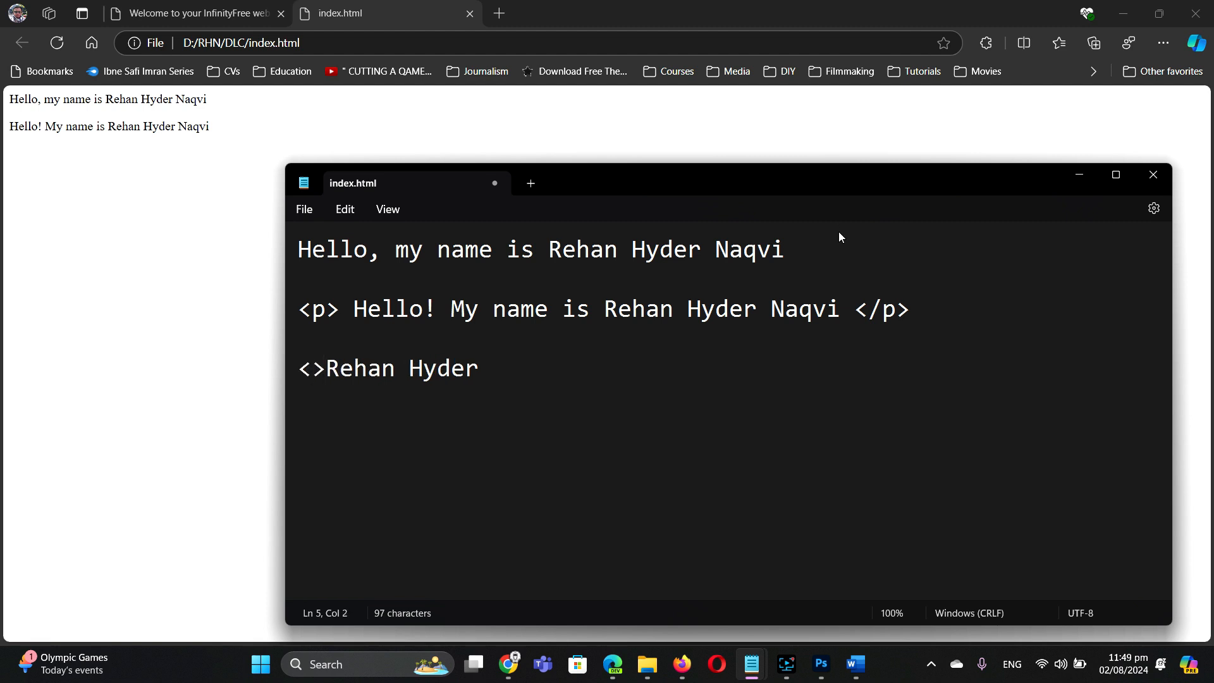
{"action": "type", "text": "h"}
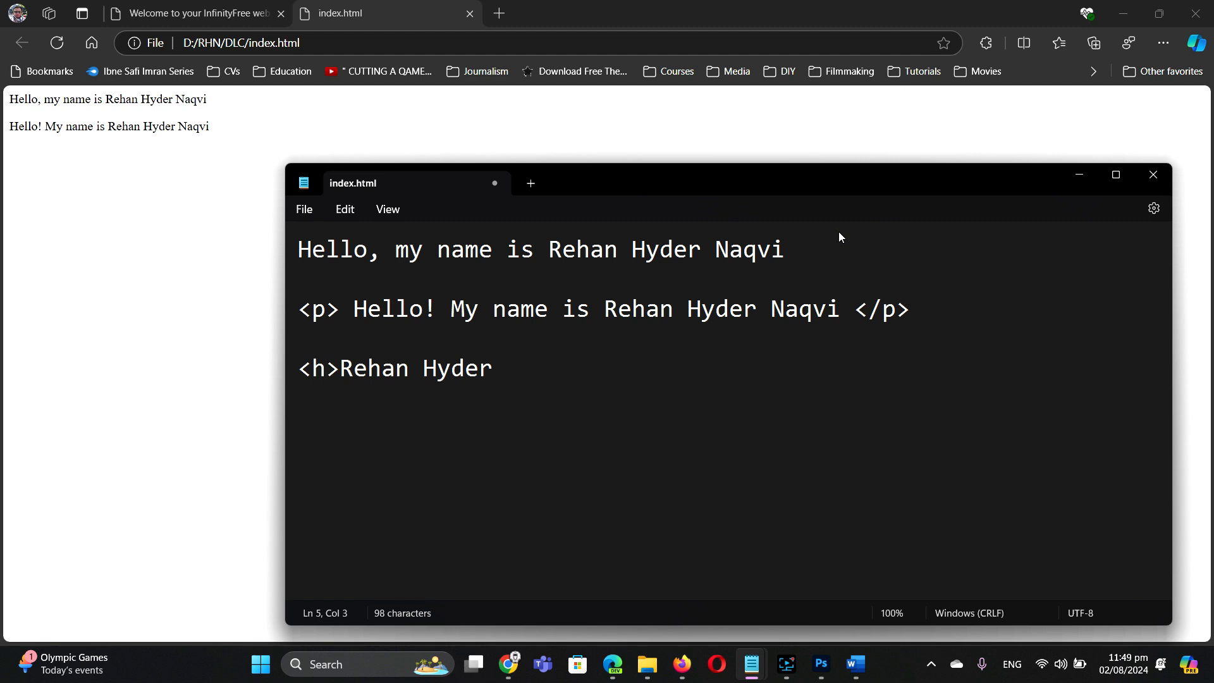
{"action": "type", "text": "1"}
{"action": "left_click", "coordinate": [514, 367]}
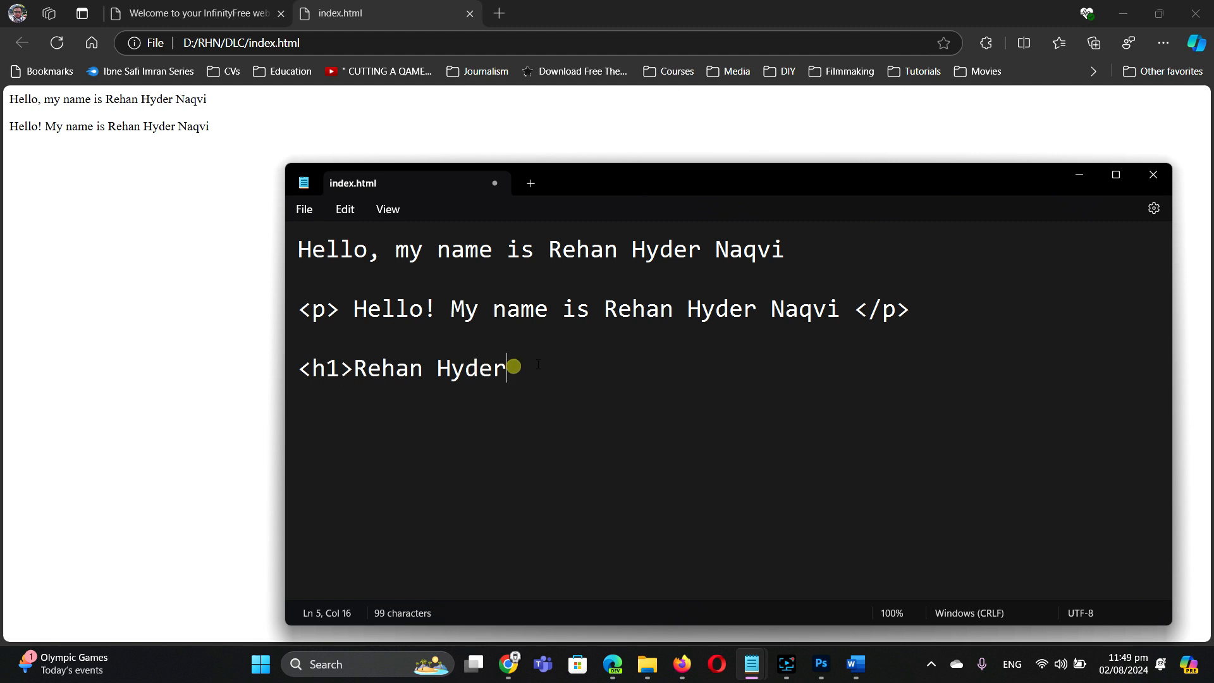
{"action": "type", "text": "</h1?"}
{"action": "key", "text": "BackSpace"}
{"action": "type", "text": ">"}
Step: Highlight the h1 tags, then reload Edge to show the name as a large heading
{"action": "left_click", "coordinate": [508, 367]}
{"action": "left_click_drag", "start_coordinate": [352, 364], "coordinate": [263, 371]}
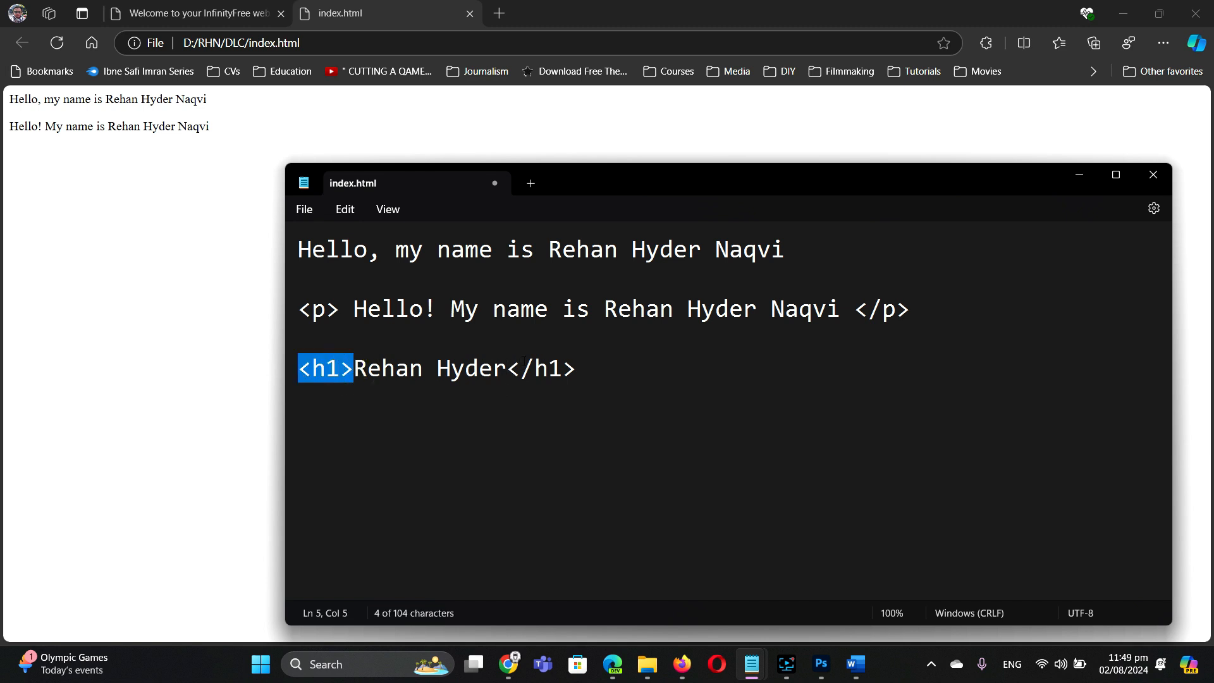
{"action": "left_click_drag", "start_coordinate": [510, 368], "coordinate": [582, 378]}
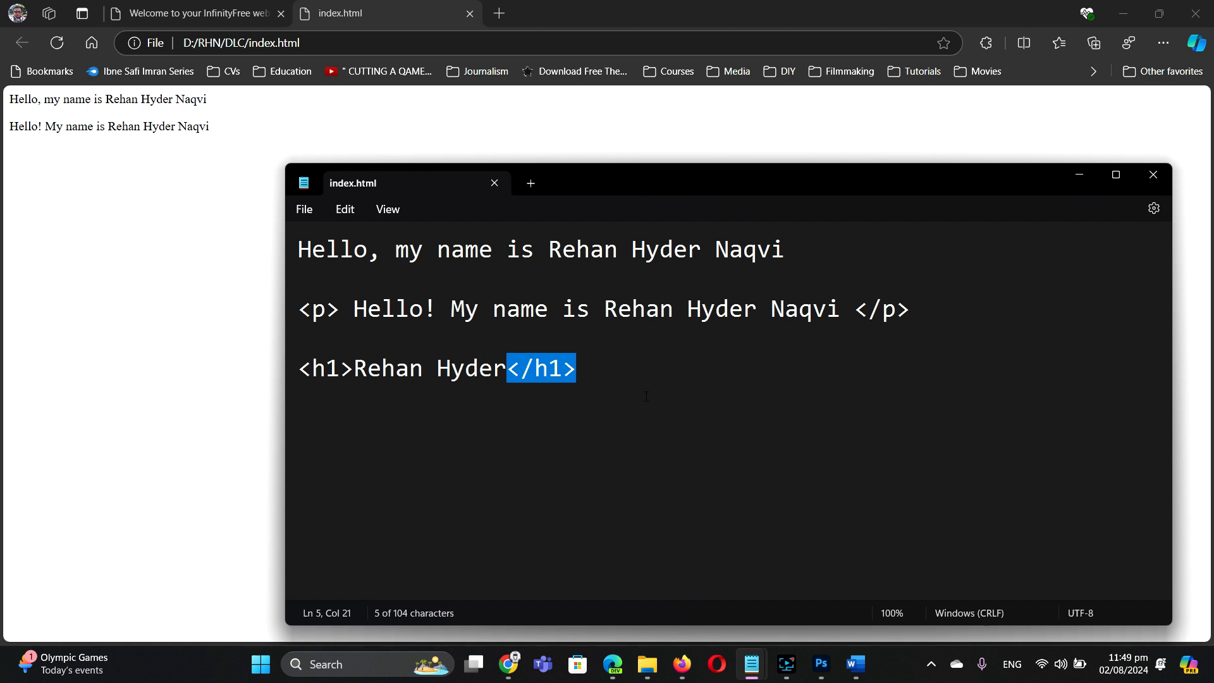
{"action": "left_click", "coordinate": [85, 241]}
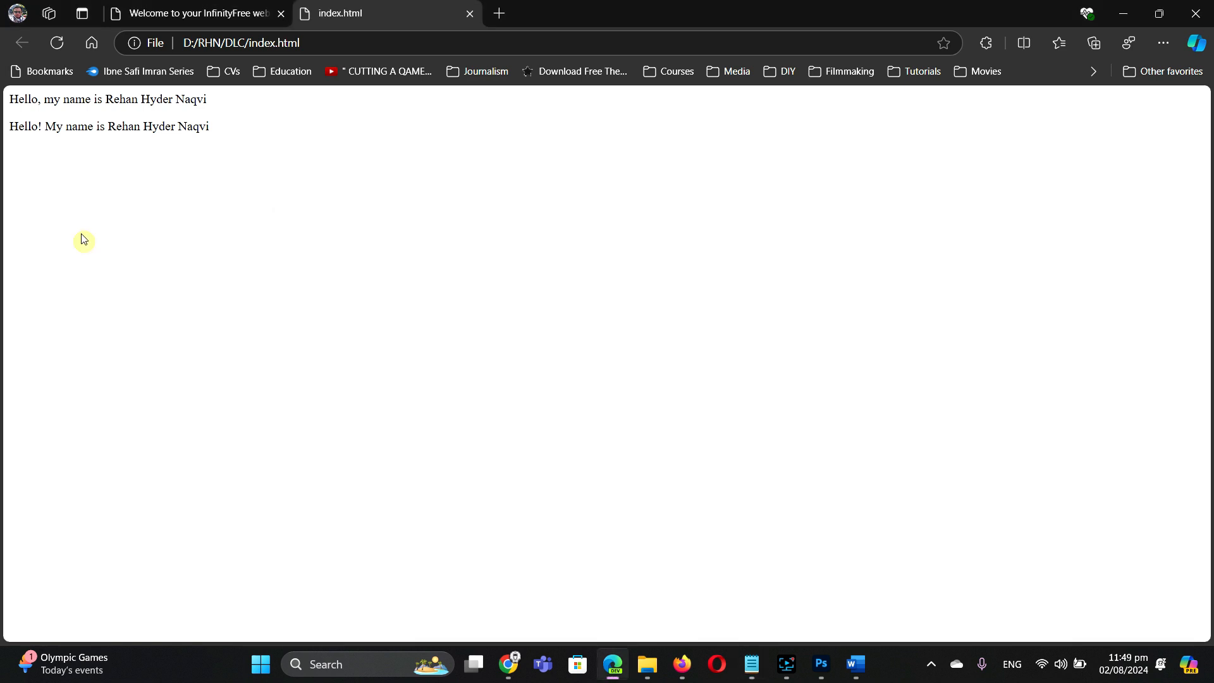
{"action": "left_click", "coordinate": [55, 46]}
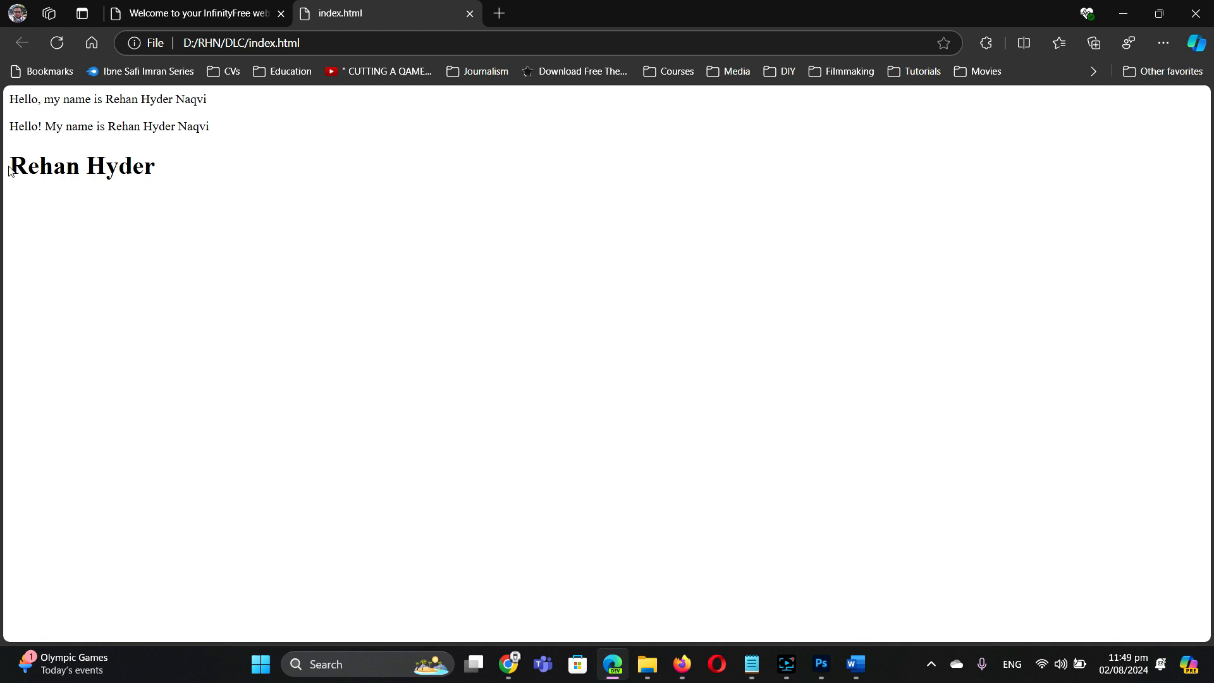
{"action": "left_click_drag", "start_coordinate": [11, 163], "coordinate": [160, 172]}
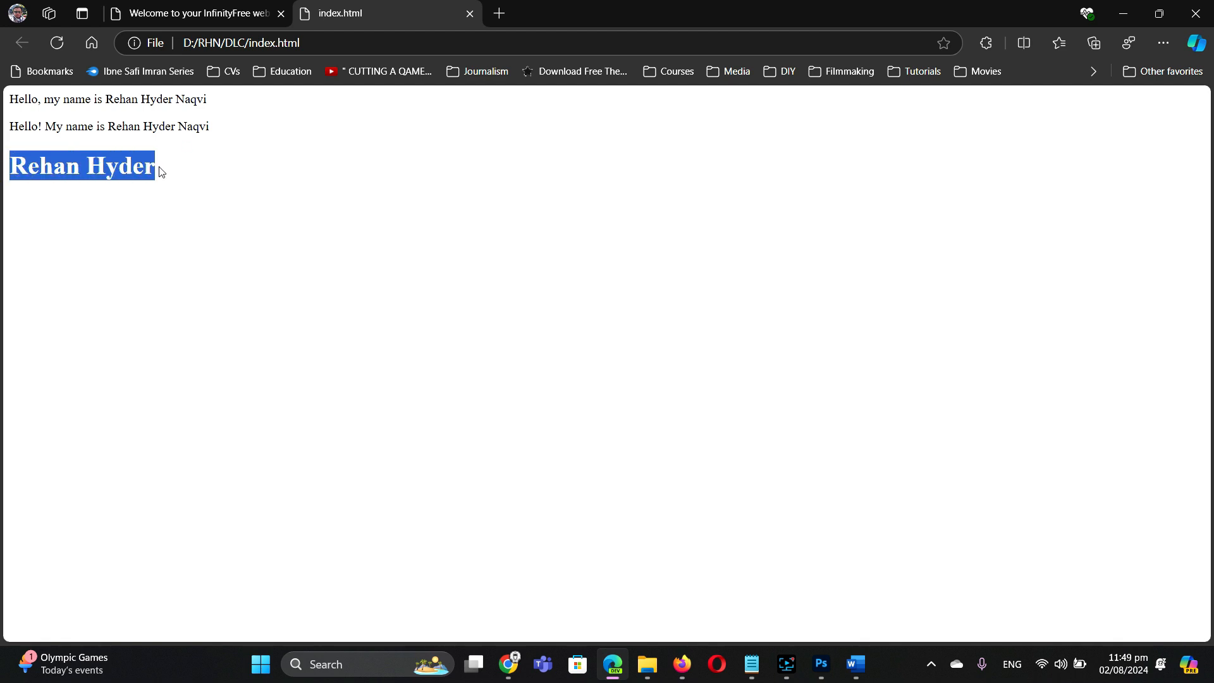
Step: Duplicate the h1 name line below itself and change both its tags to h2
{"action": "left_click", "coordinate": [762, 663]}
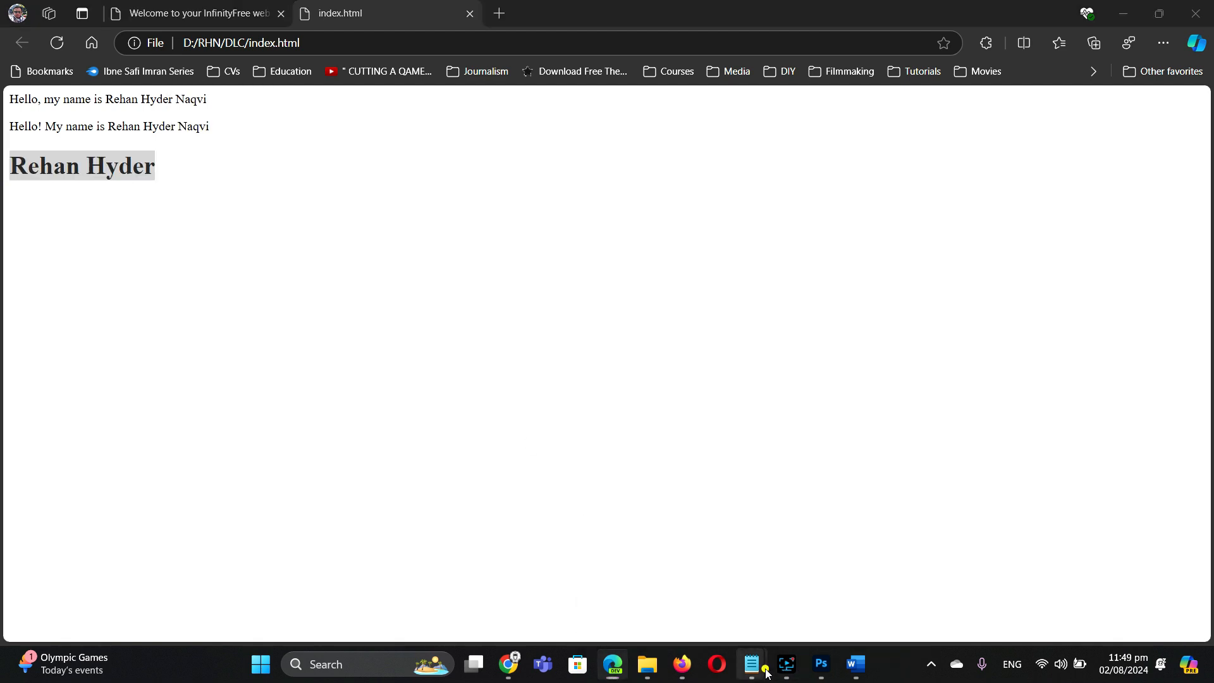
{"action": "left_click", "coordinate": [818, 593]}
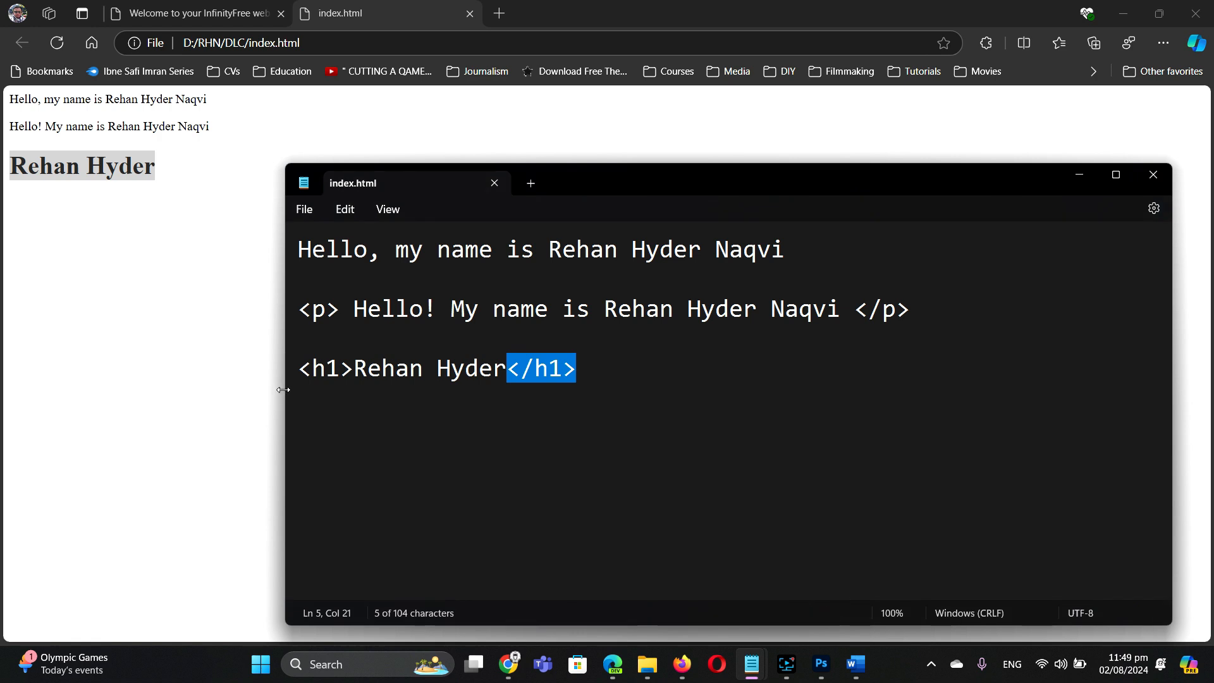
{"action": "left_click_drag", "start_coordinate": [312, 369], "coordinate": [338, 370]}
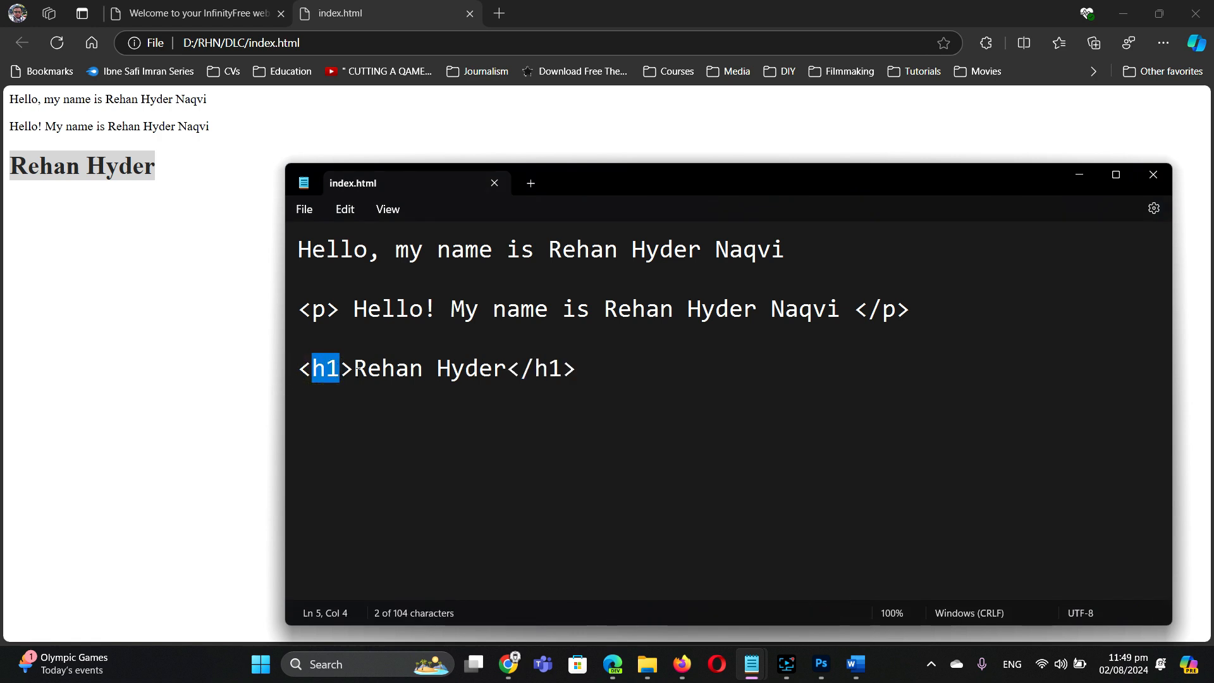
{"action": "triple_click", "coordinate": [307, 368]}
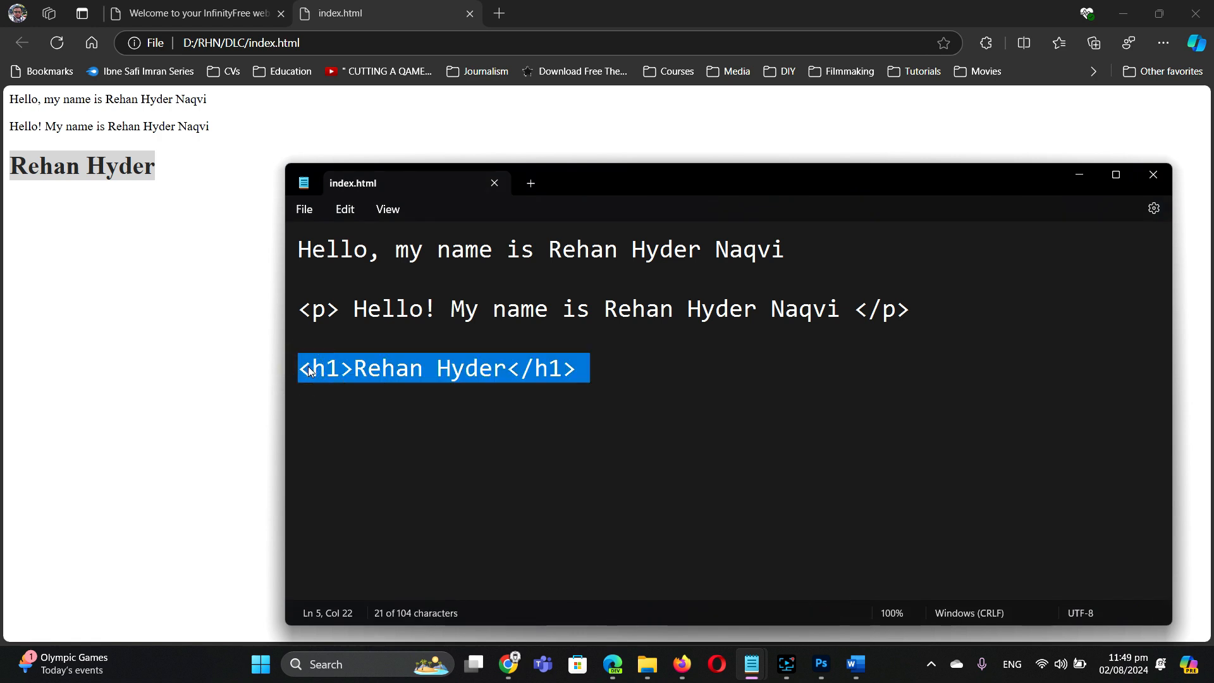
{"action": "left_click", "coordinate": [614, 370]}
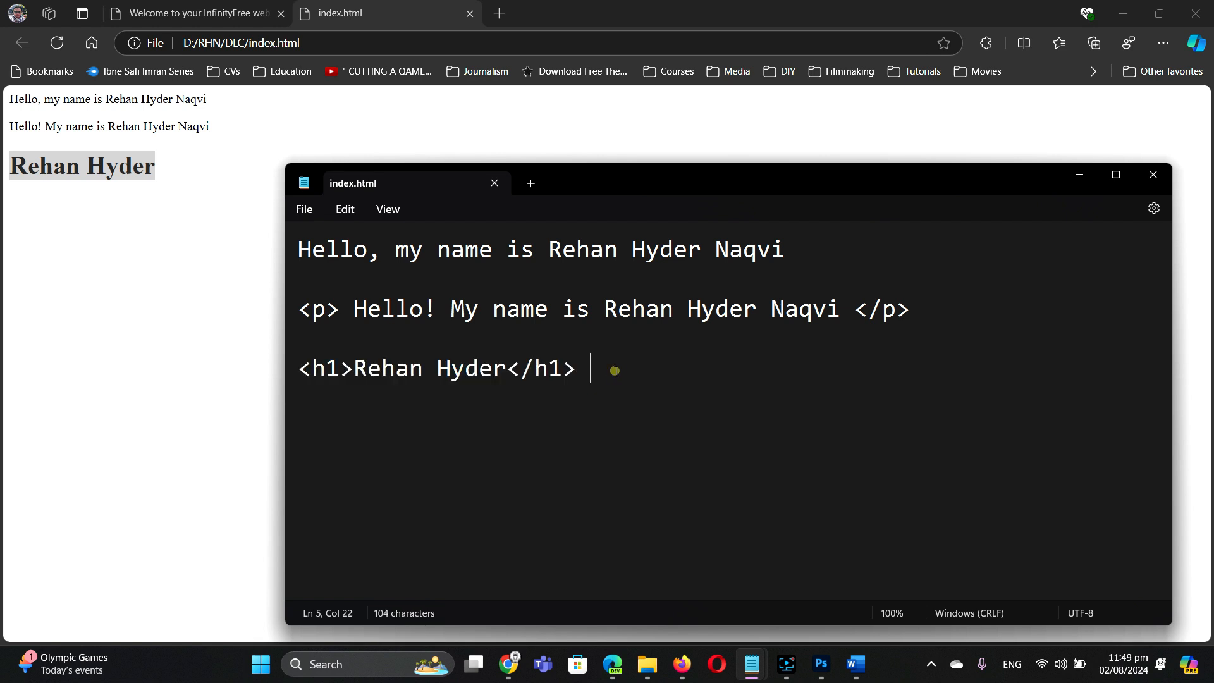
{"action": "key", "text": "Return"}
{"action": "type", "text": "<h1>Rehan Hyder</h1>"}
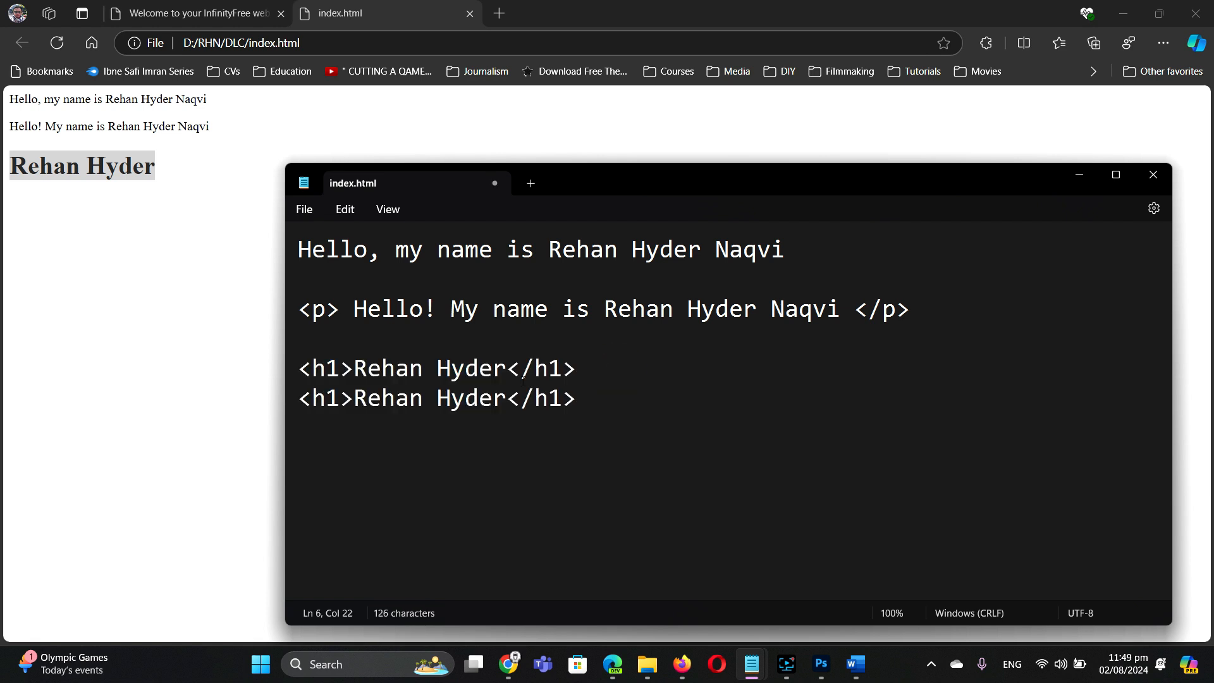
{"action": "left_click_drag", "start_coordinate": [343, 399], "coordinate": [326, 399]}
{"action": "type", "text": "2"}
{"action": "left_click_drag", "start_coordinate": [548, 398], "coordinate": [562, 398]}
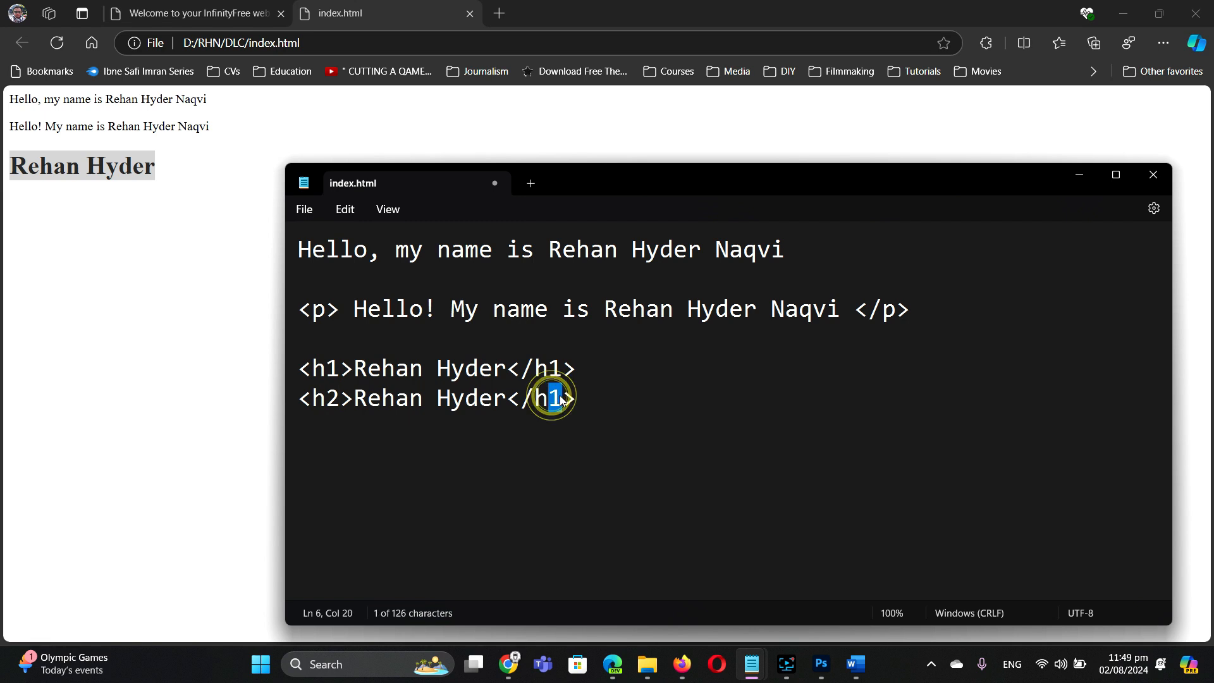
{"action": "type", "text": "2"}
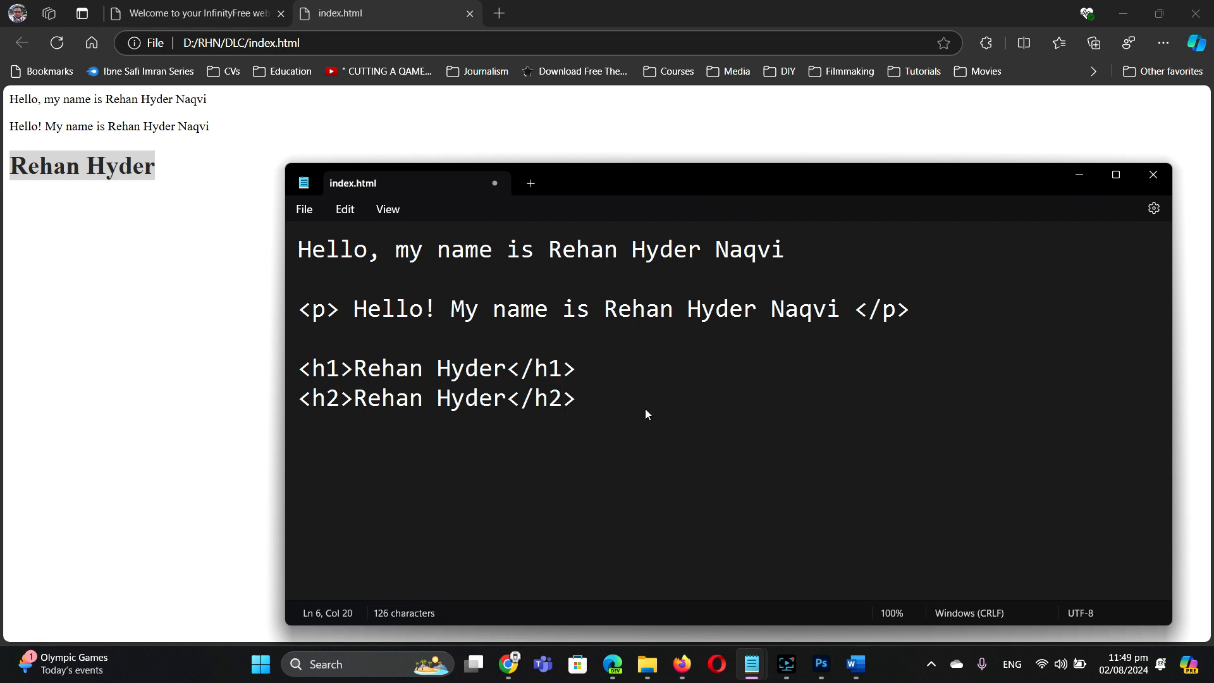
Step: Save index.html and reload Edge to display the smaller h2 heading, then return to Notepad
{"action": "key", "text": "ctrl+s"}
{"action": "left_click", "coordinate": [167, 258]}
{"action": "left_click", "coordinate": [53, 41]}
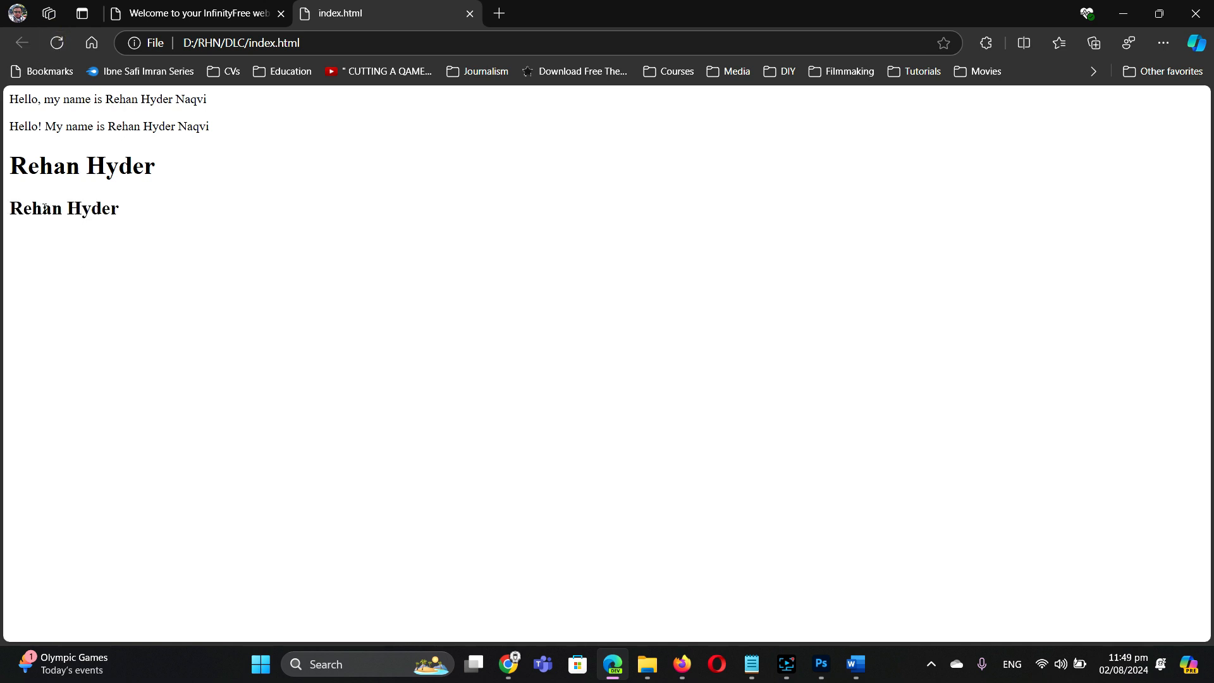
{"action": "left_click", "coordinate": [856, 664]}
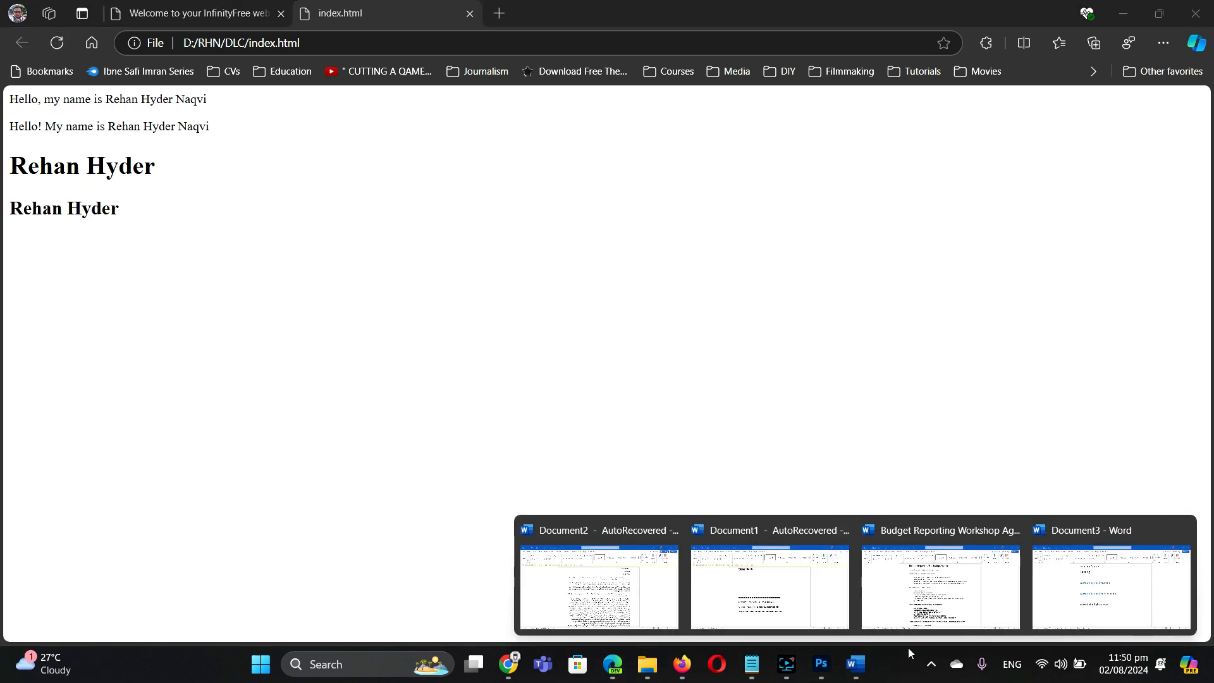
{"action": "left_click", "coordinate": [751, 665]}
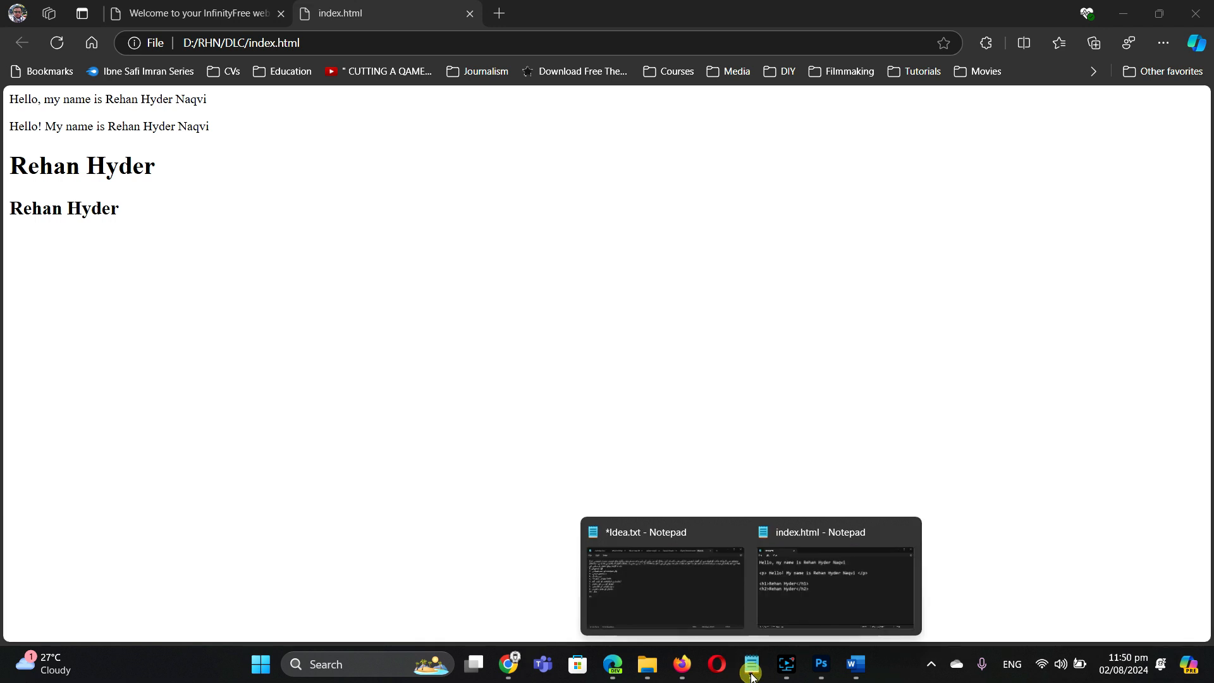
{"action": "left_click", "coordinate": [849, 590]}
{"action": "left_click", "coordinate": [592, 399]}
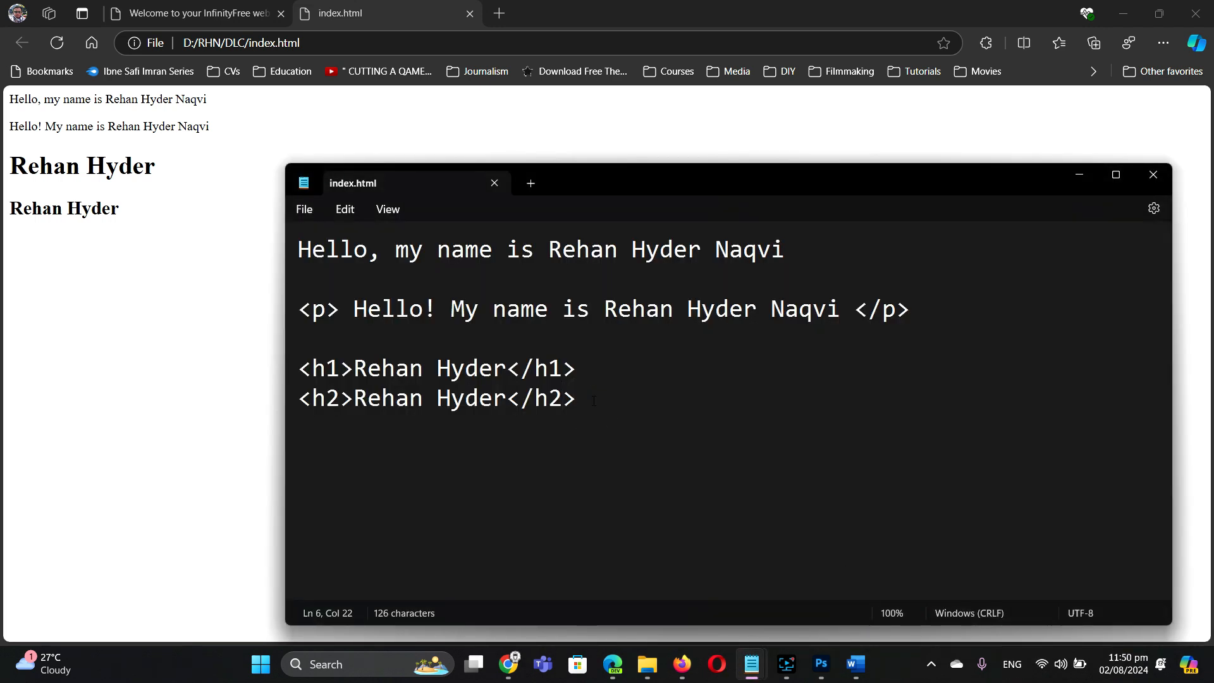
Step: Paste a third copy of the heading line below the h2 and start retagging it
{"action": "key", "text": "Return"}
{"action": "type", "text": "<h1>Rehan Hyder</h1>"}
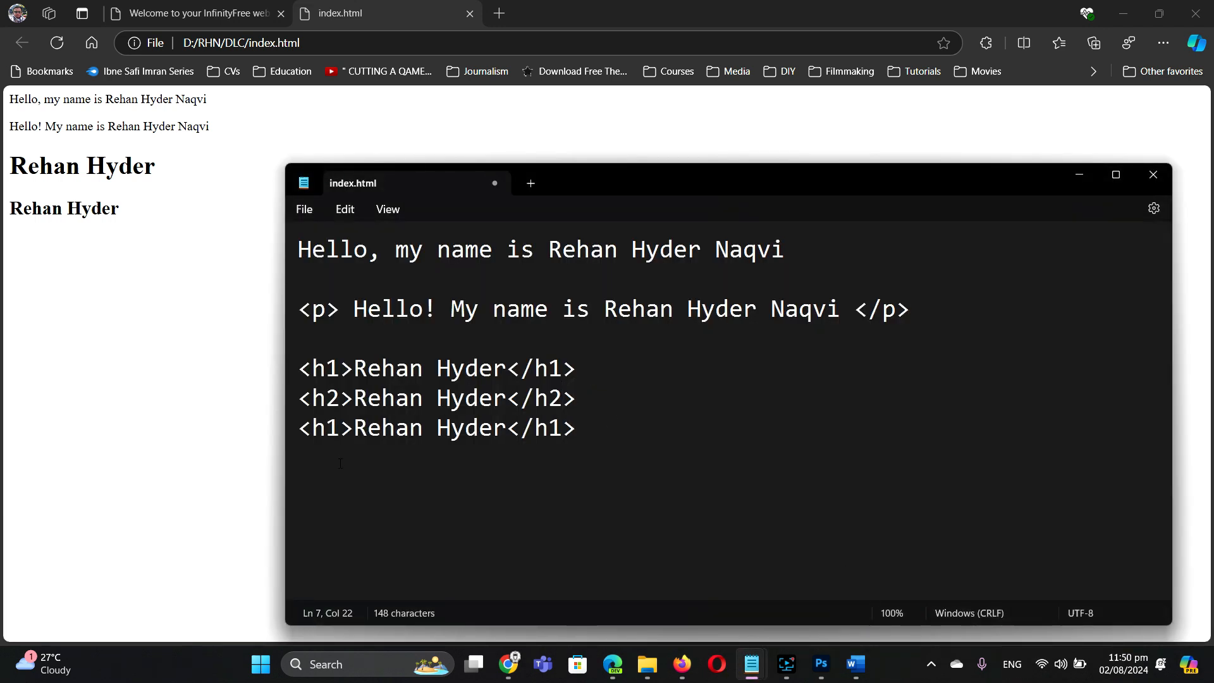
{"action": "left_click_drag", "start_coordinate": [327, 428], "coordinate": [339, 429]}
{"action": "type", "text": "3"}
{"action": "left_click_drag", "start_coordinate": [548, 428], "coordinate": [563, 429]}
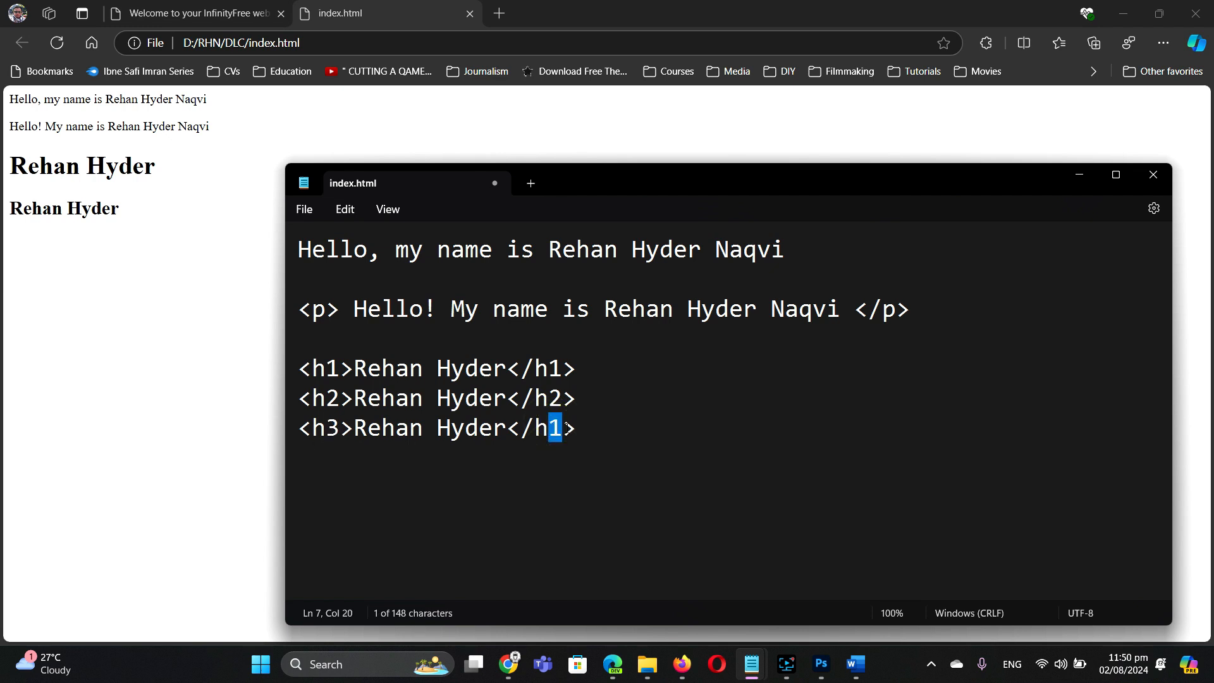
{"action": "type", "text": "4"}
Step: Paste a fourth heading line, fix the tags to h3 and h4, save, and reload Edge
{"action": "left_click", "coordinate": [584, 428]}
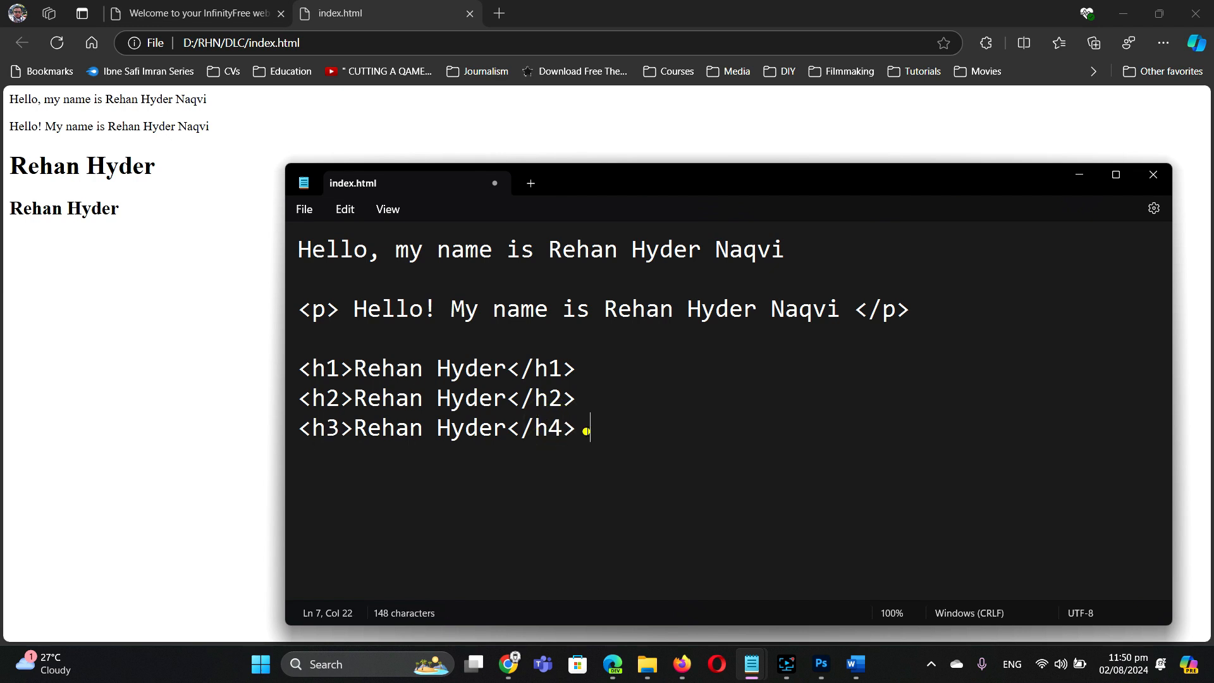
{"action": "type", "text": "<h1>Rehan Hyder</h1>"}
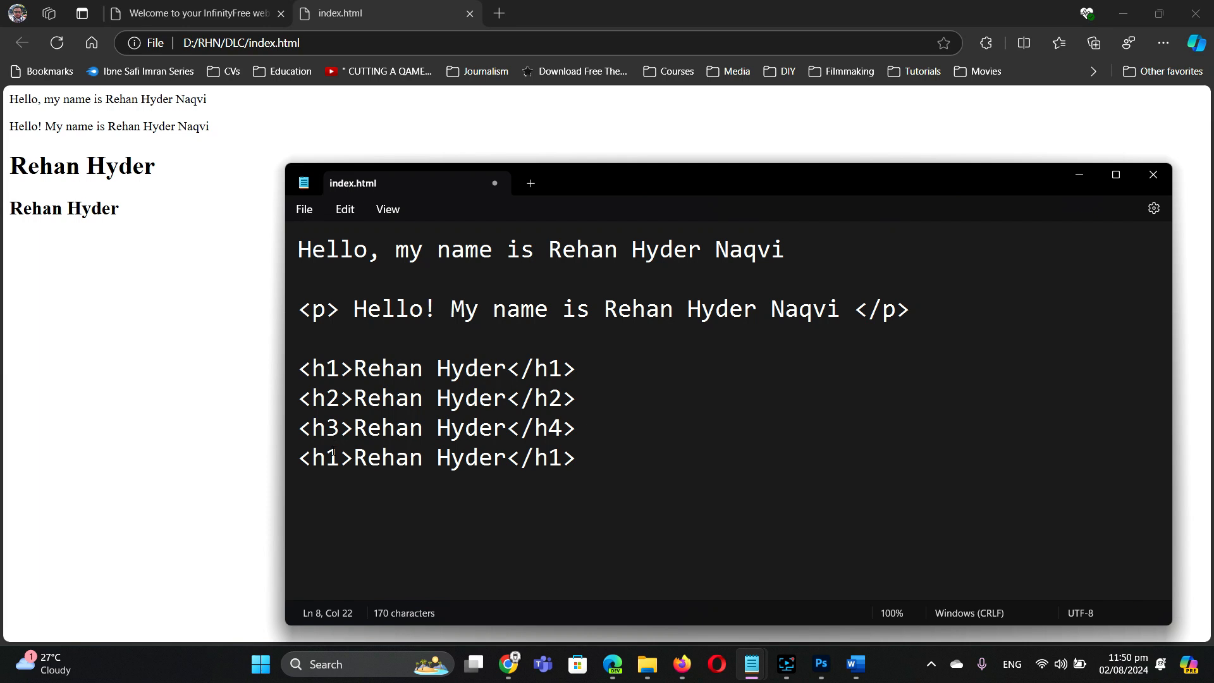
{"action": "left_click_drag", "start_coordinate": [328, 458], "coordinate": [341, 457]}
{"action": "type", "text": "4"}
{"action": "left_click_drag", "start_coordinate": [549, 428], "coordinate": [563, 458]}
{"action": "type", "text": "3> <h"}
{"action": "type", "text": "4"}
{"action": "left_click", "coordinate": [655, 404]}
{"action": "key", "text": "ctrl+s"}
{"action": "left_click", "coordinate": [56, 43]}
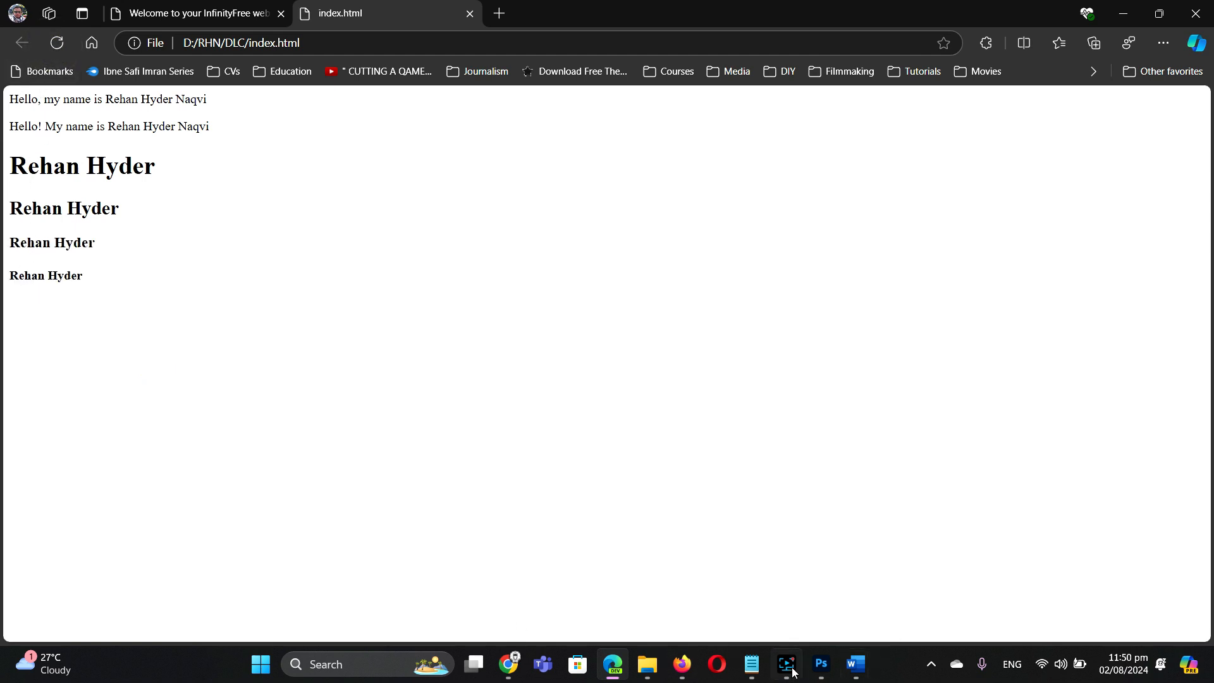
Step: Highlight the h1 heading's tags in Notepad, then bring up Edge's InfinityFree 'Your domain is ready!' tab
{"action": "mouse_move", "coordinate": [752, 664]}
{"action": "left_click", "coordinate": [819, 607]}
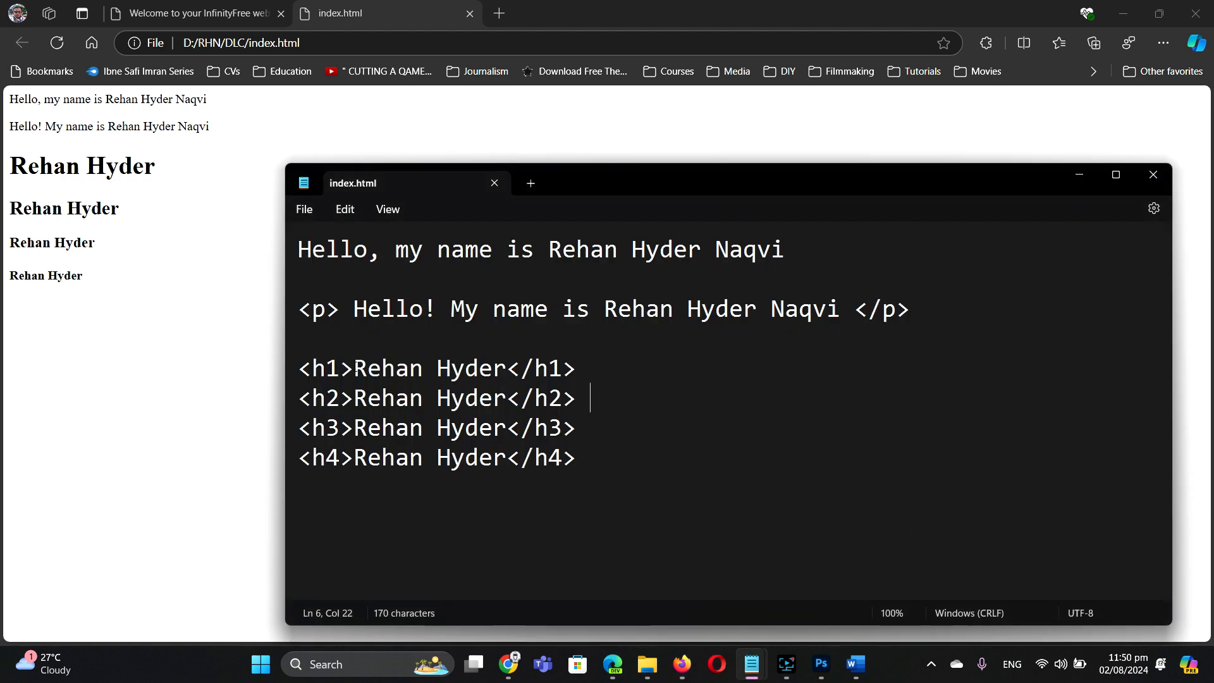
{"action": "left_click_drag", "start_coordinate": [352, 366], "coordinate": [505, 372]}
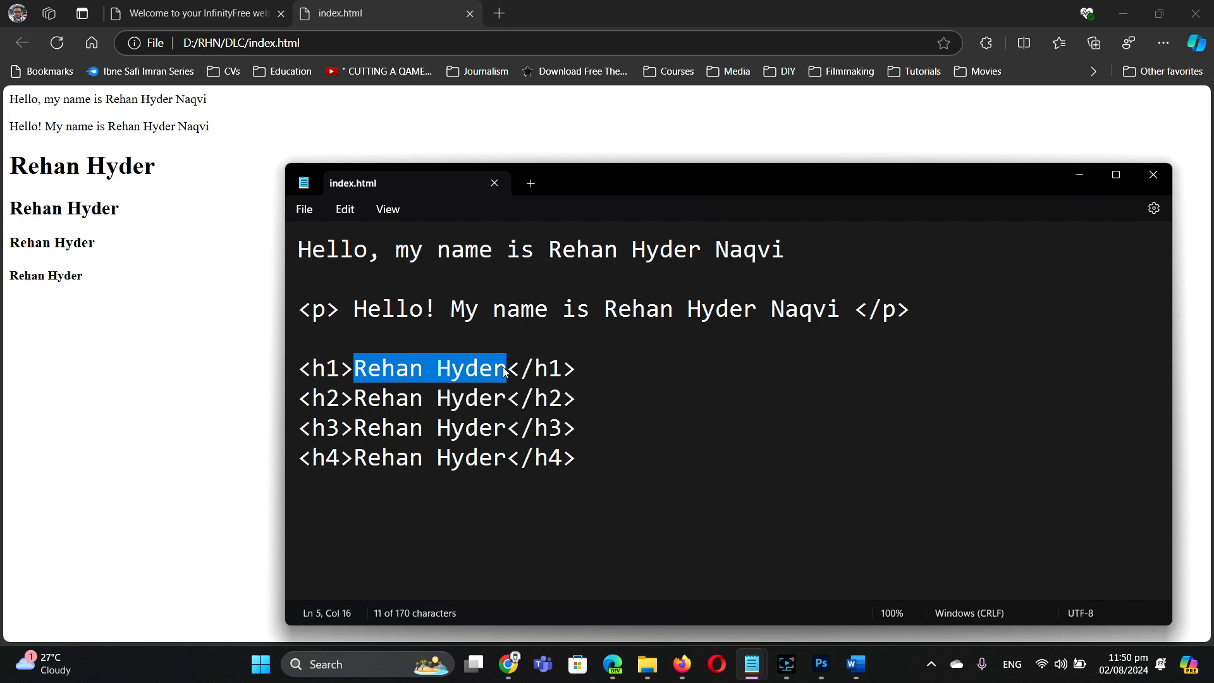
{"action": "left_click", "coordinate": [321, 370]}
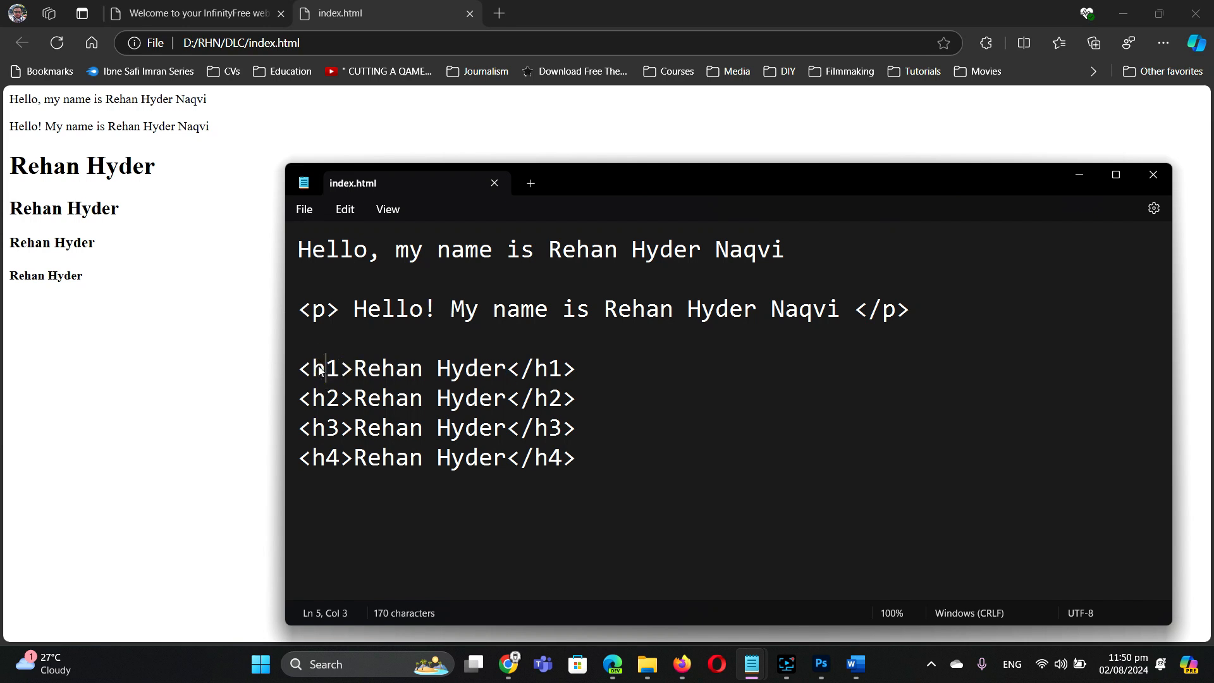
{"action": "left_click", "coordinate": [312, 369]}
{"action": "left_click_drag", "start_coordinate": [517, 369], "coordinate": [533, 371]}
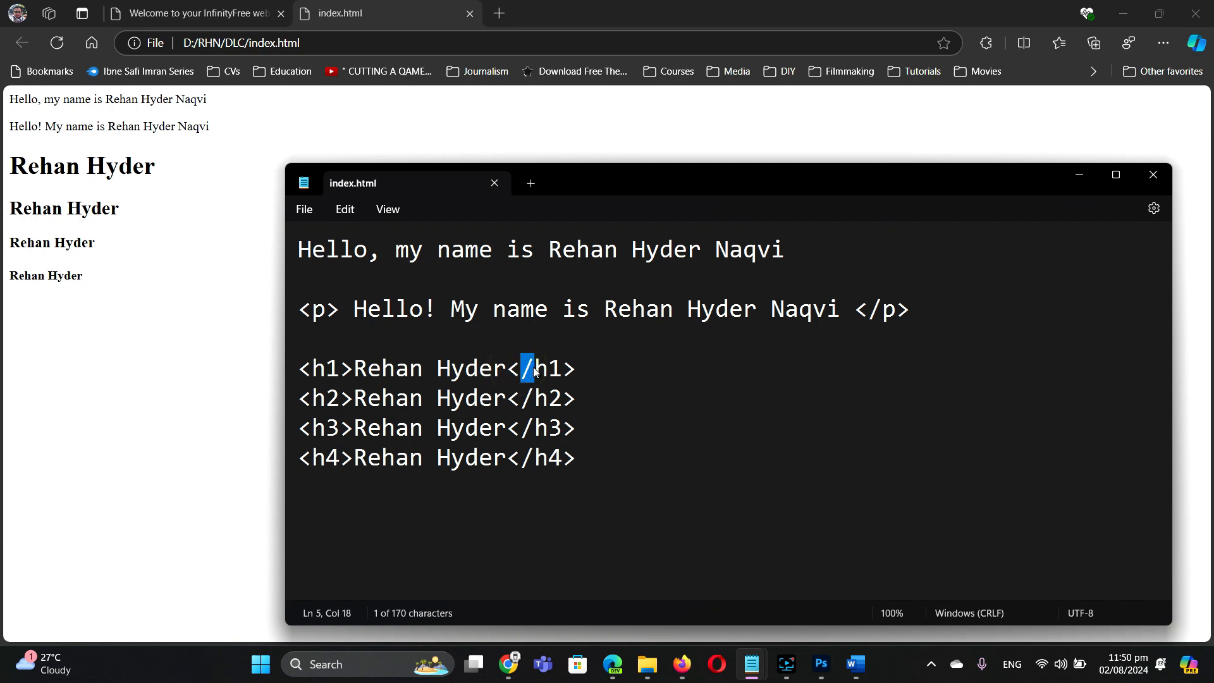
{"action": "left_click", "coordinate": [575, 367]}
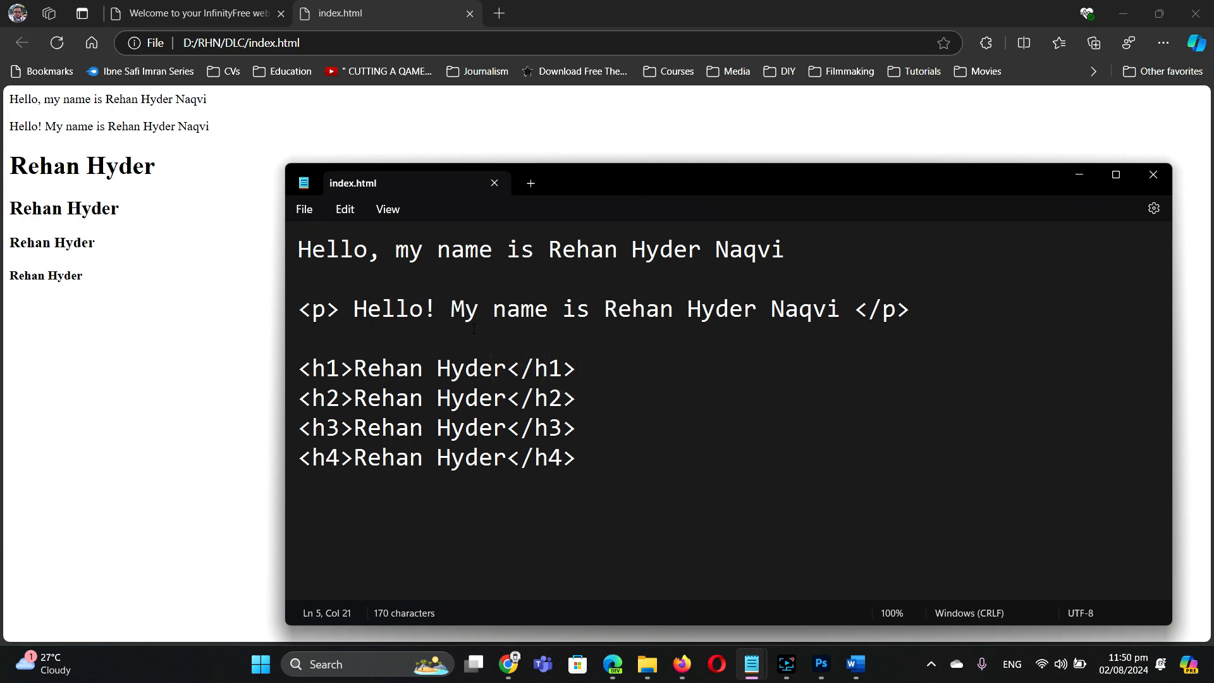
{"action": "left_click", "coordinate": [134, 405]}
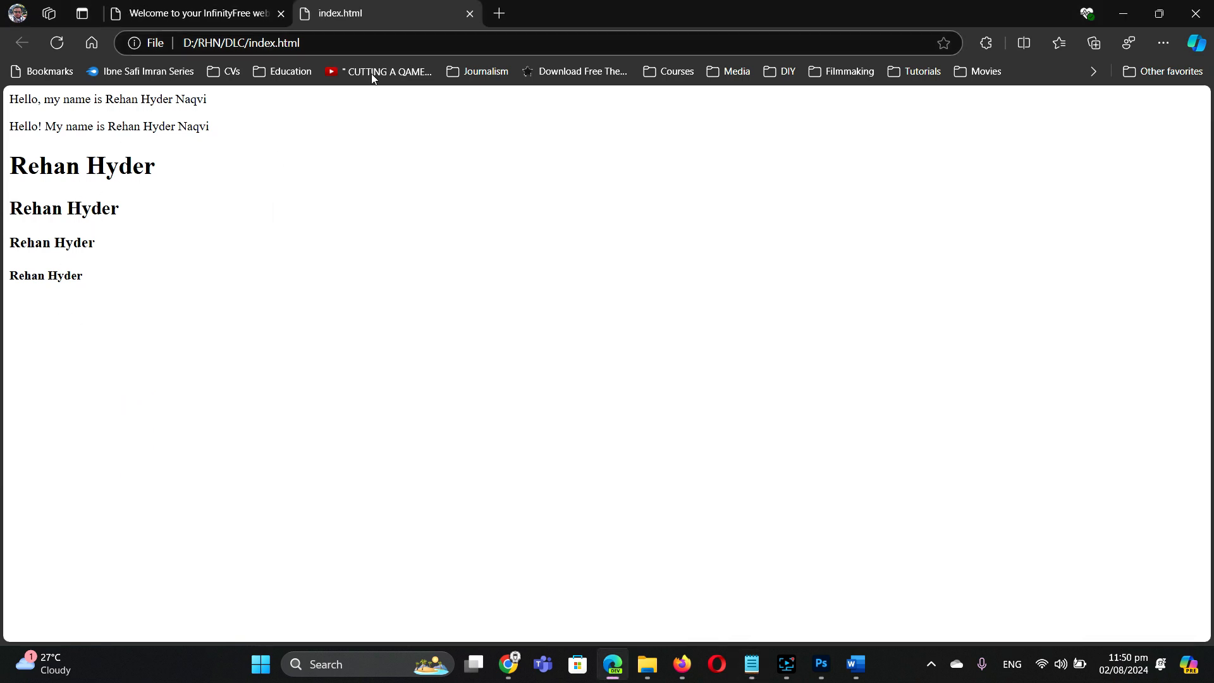
{"action": "left_click", "coordinate": [149, 6]}
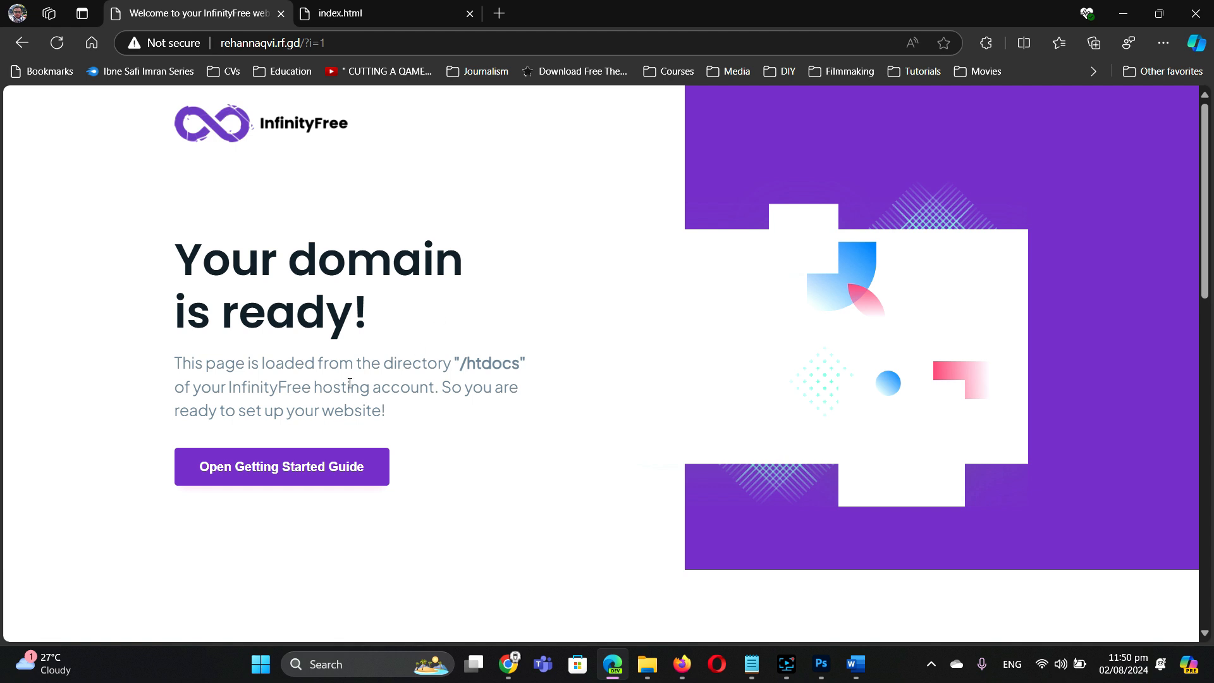
Step: Reopen the Online File Manager from the hosting control panel and open the htdocs folder
{"action": "left_click", "coordinate": [508, 664]}
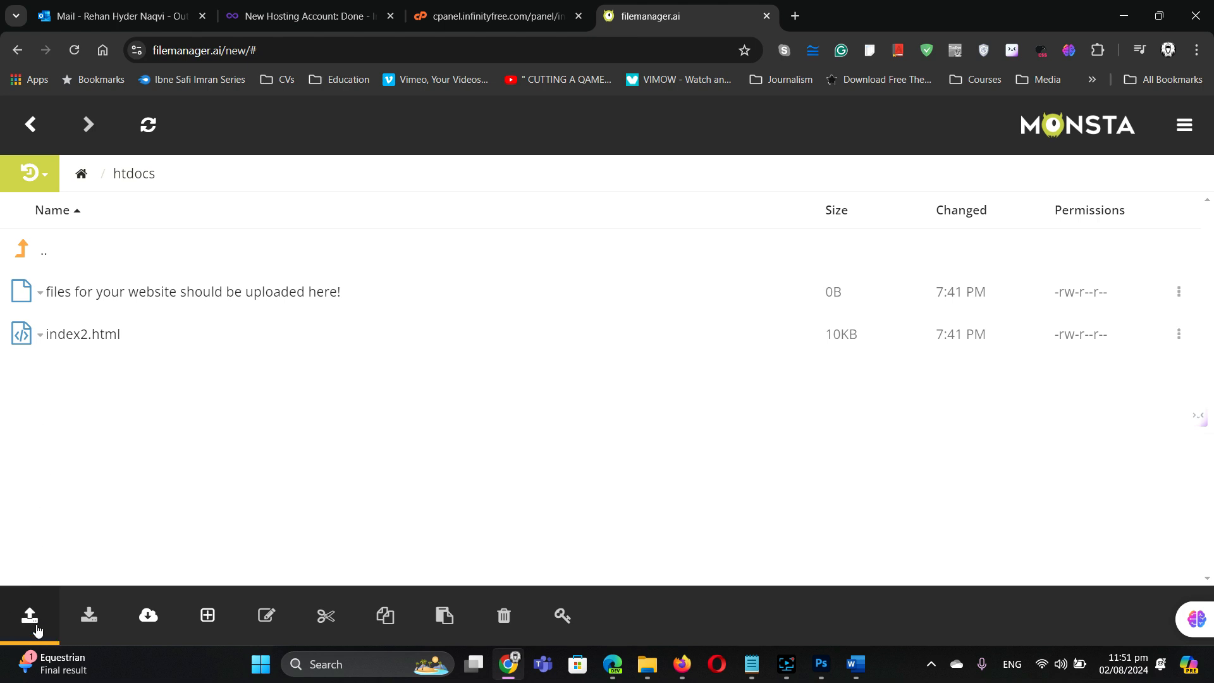
{"action": "left_click", "coordinate": [33, 129]}
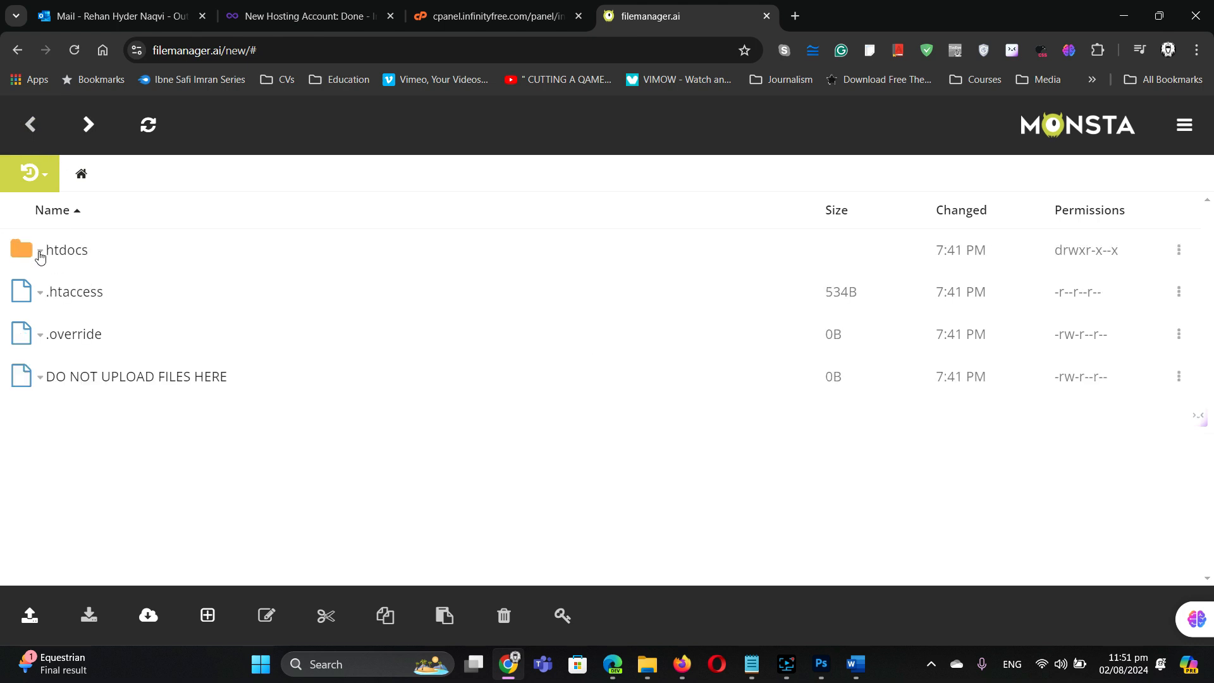
{"action": "left_click", "coordinate": [465, 15]}
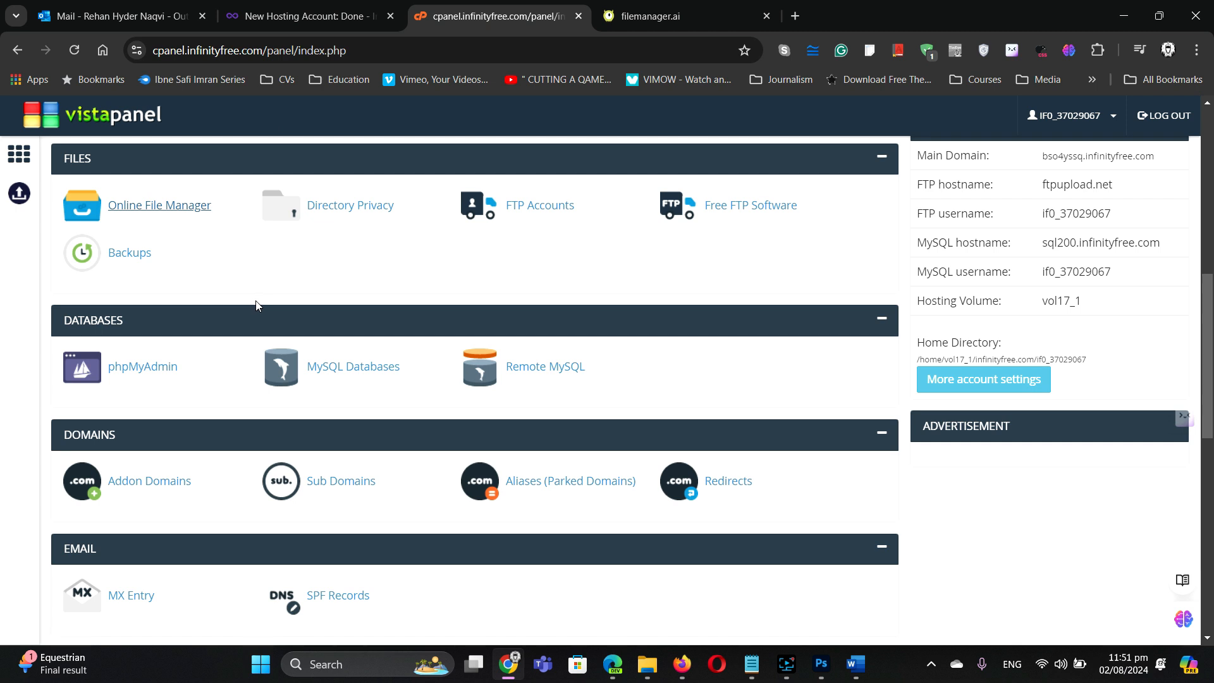
{"action": "left_click", "coordinate": [136, 211]}
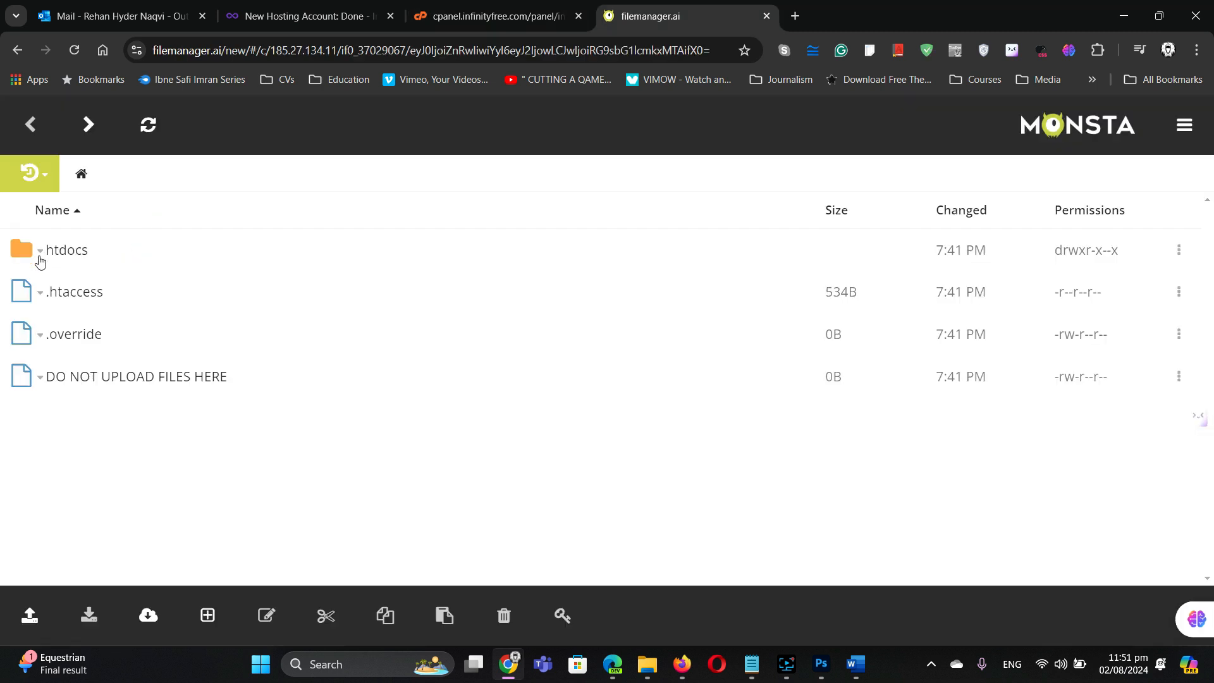
{"action": "left_click", "coordinate": [41, 253]}
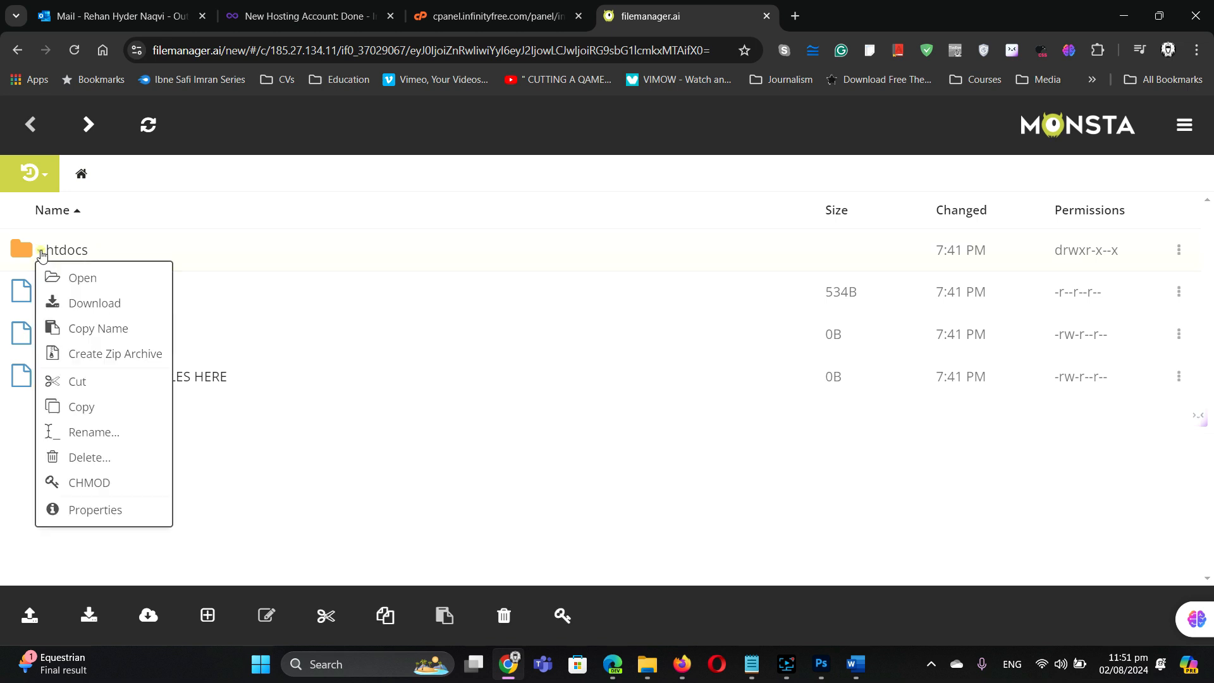
{"action": "left_click", "coordinate": [58, 275]}
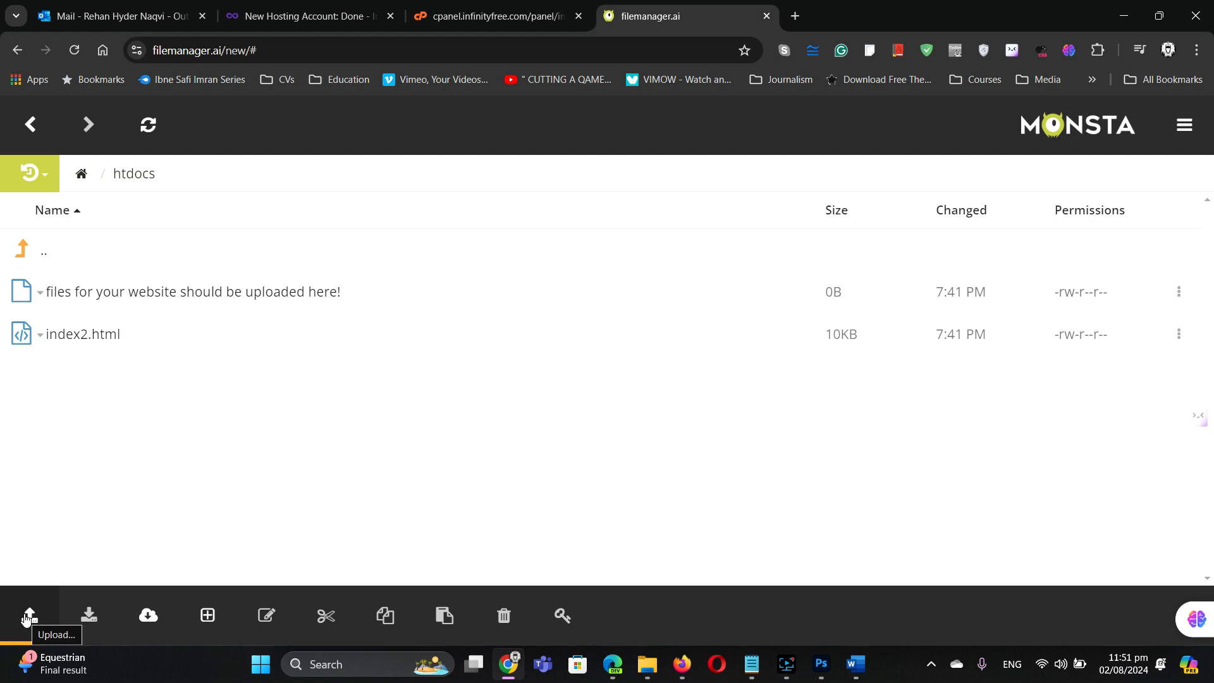
Step: Upload index.html from D:\RHN\DLC into htdocs using Upload File
{"action": "left_click", "coordinate": [27, 618]}
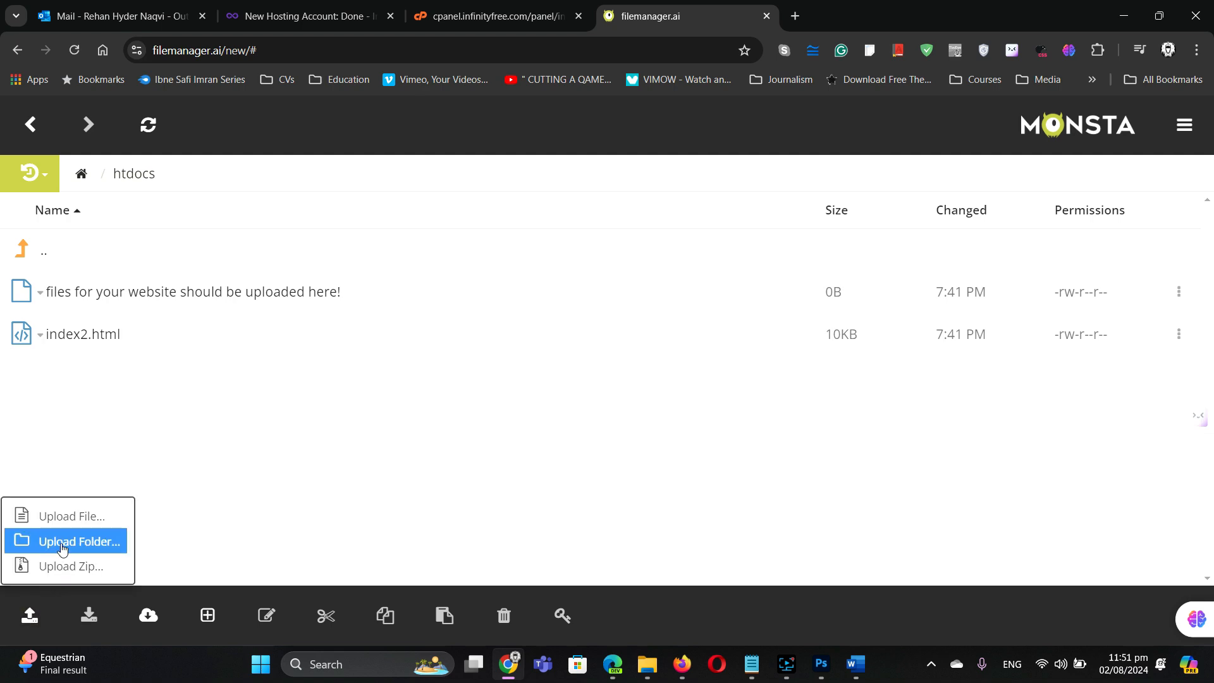
{"action": "left_click", "coordinate": [68, 517]}
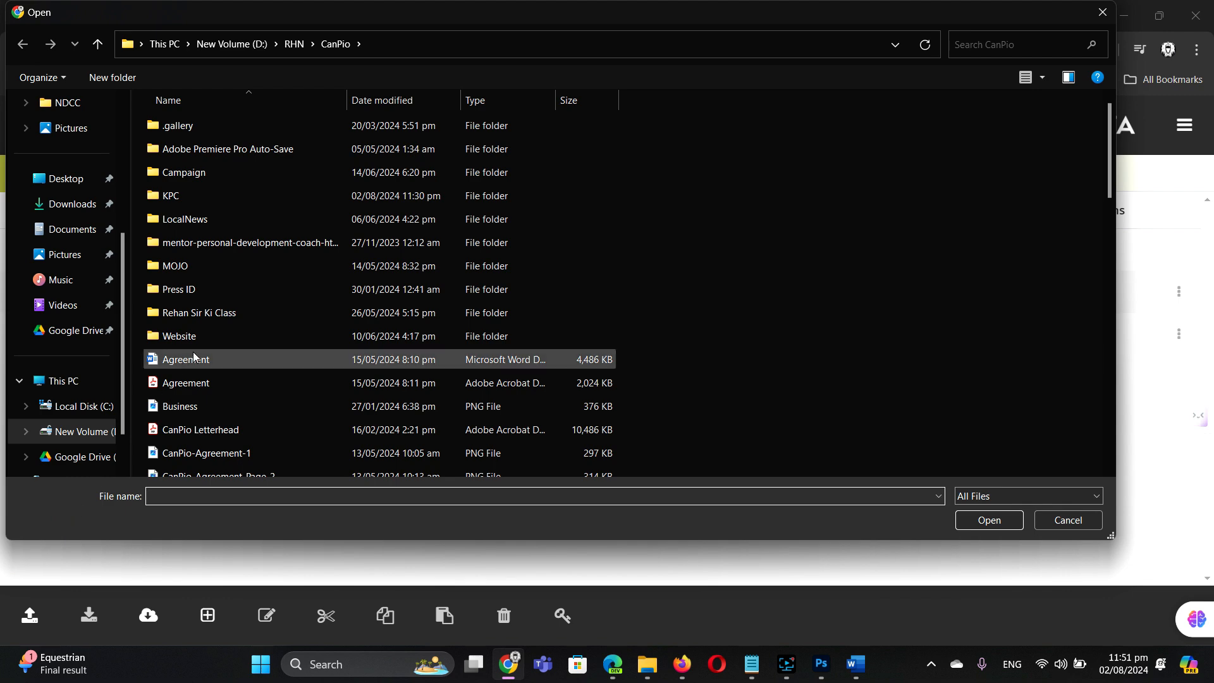
{"action": "left_click", "coordinate": [293, 44]}
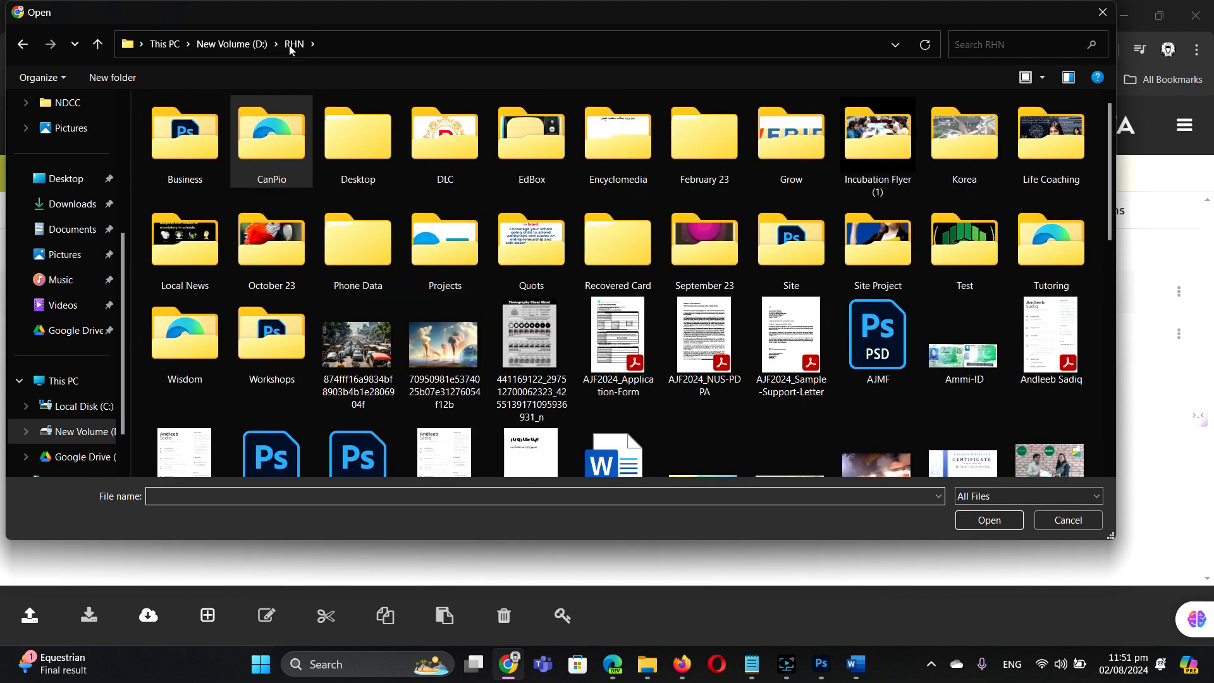
{"action": "double_click", "coordinate": [456, 139]}
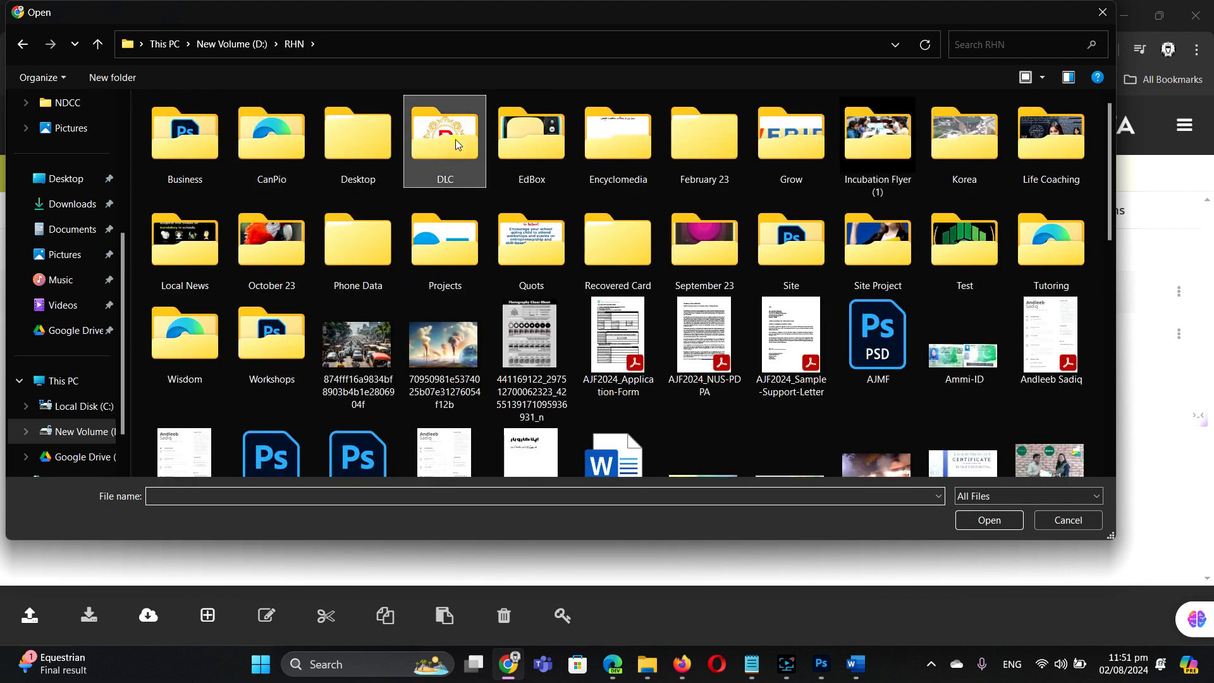
{"action": "left_click", "coordinate": [257, 294]}
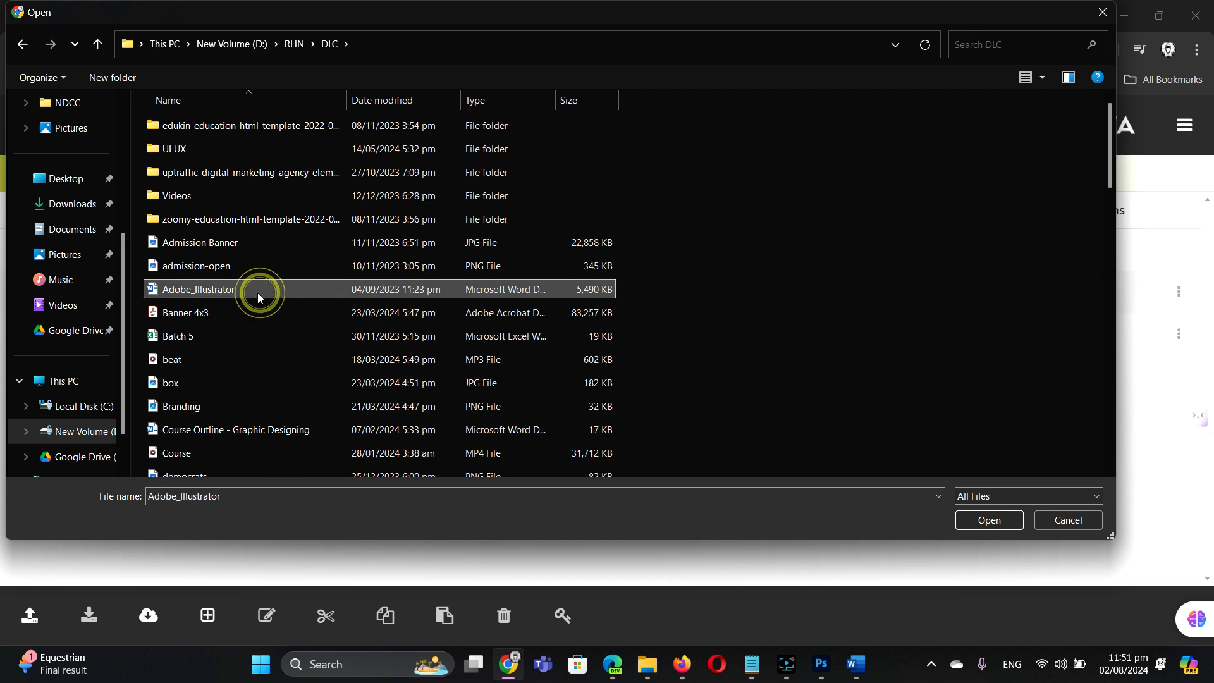
{"action": "type", "text": "index"}
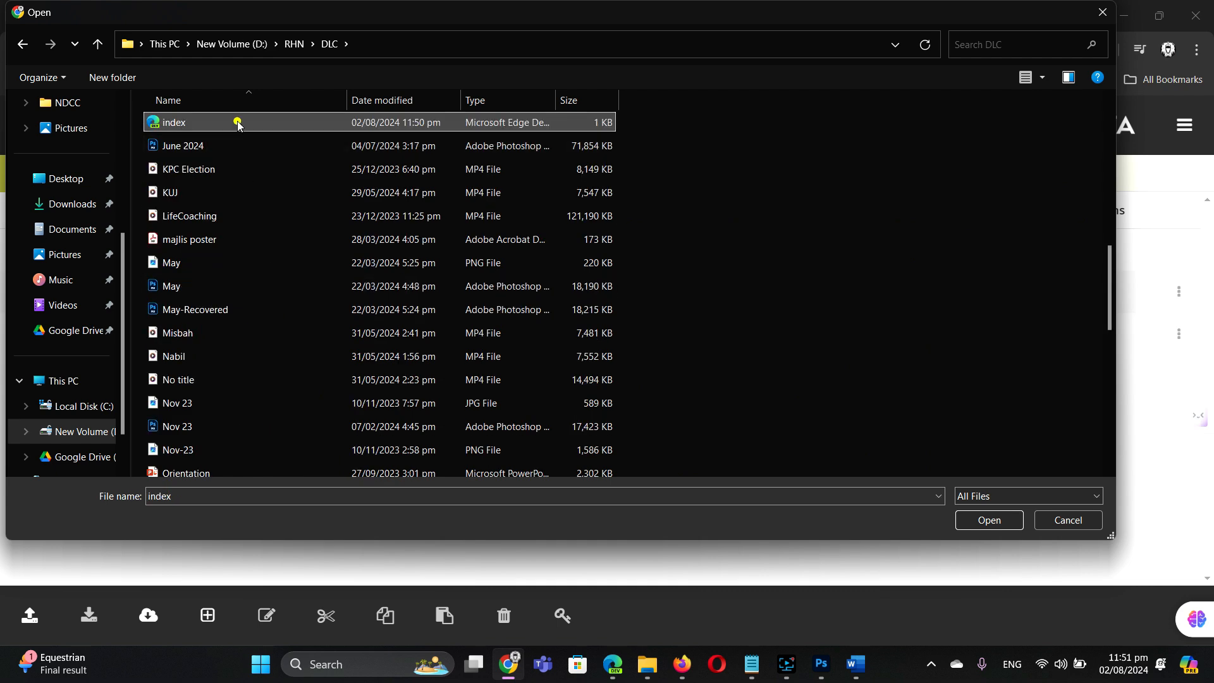
{"action": "double_click", "coordinate": [244, 122]}
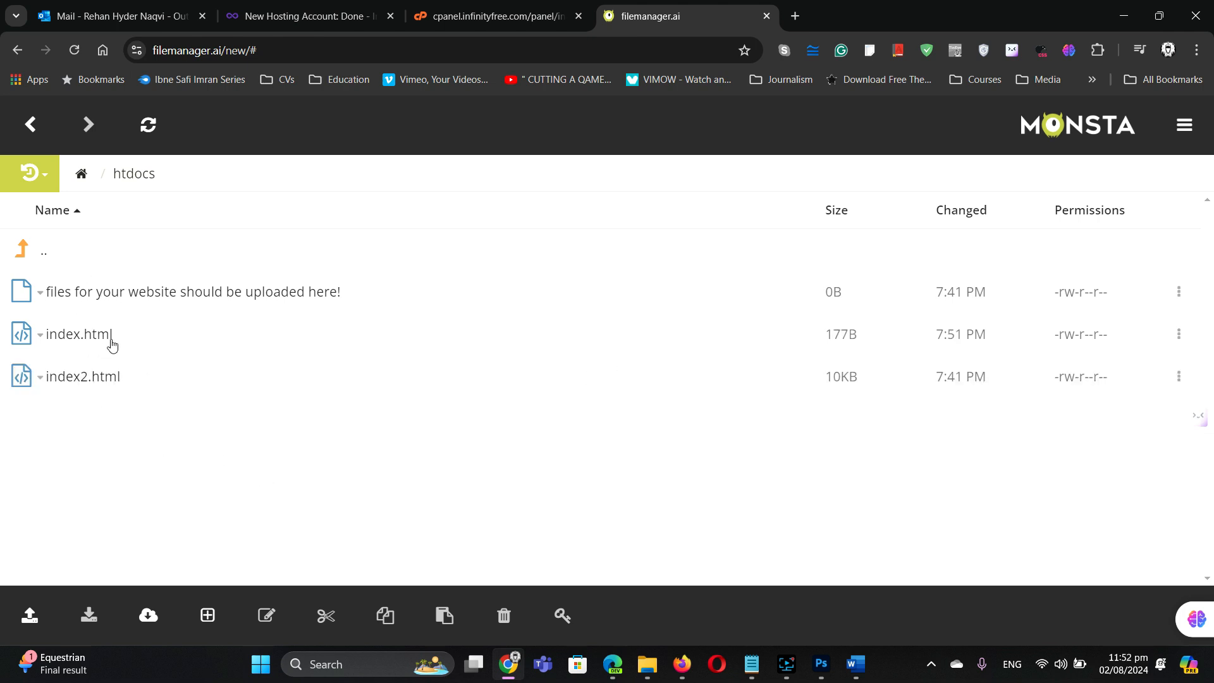
Step: Reload the InfinityFree tab in Edge so the rf.gd domain serves the uploaded index.html, and check its address
{"action": "left_click", "coordinate": [305, 15]}
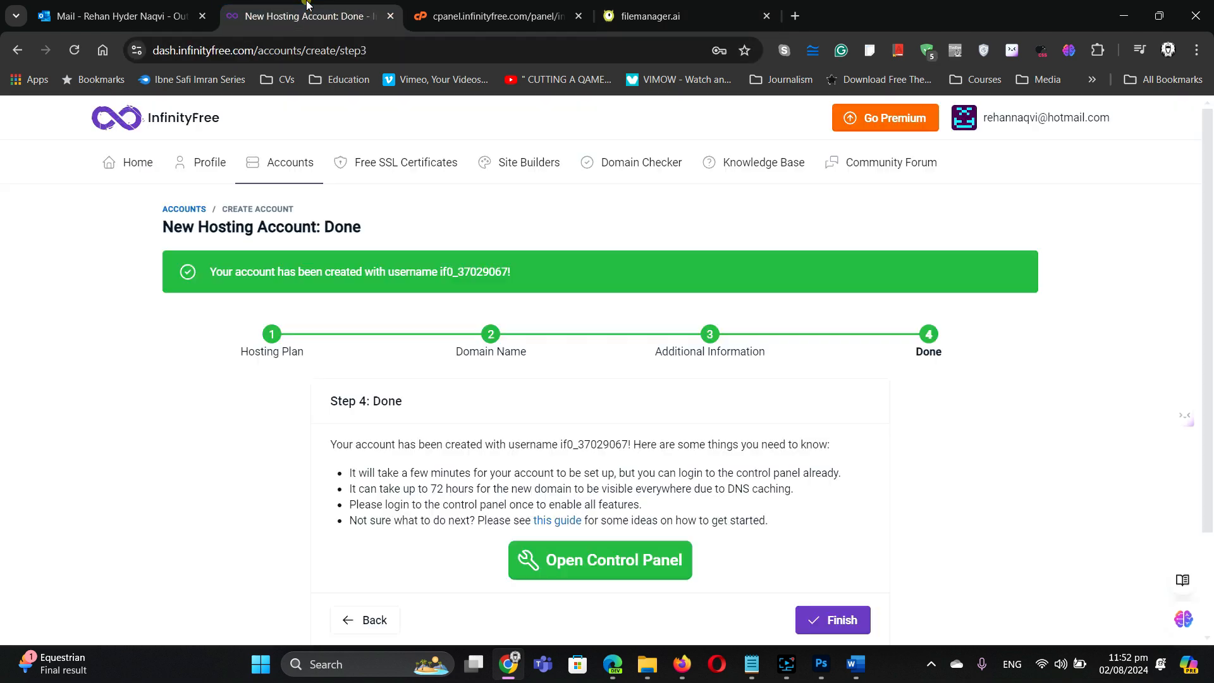
{"action": "left_click", "coordinate": [640, 14]}
{"action": "left_click", "coordinate": [613, 664]}
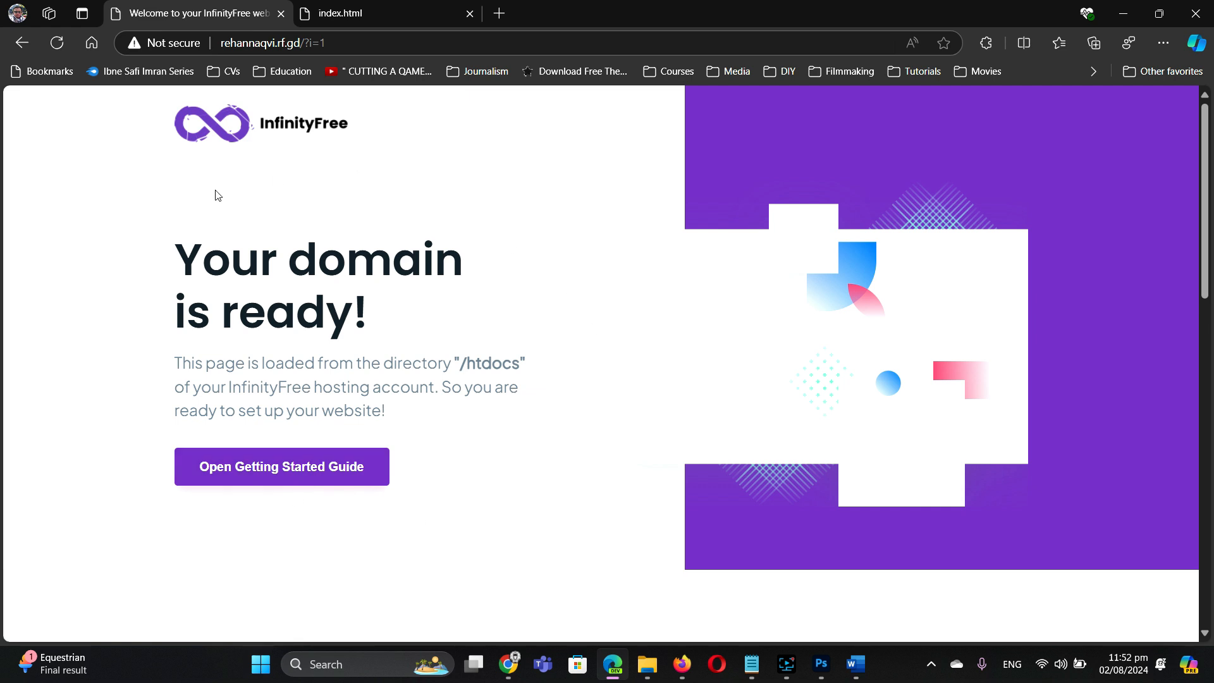
{"action": "left_click", "coordinate": [58, 44]}
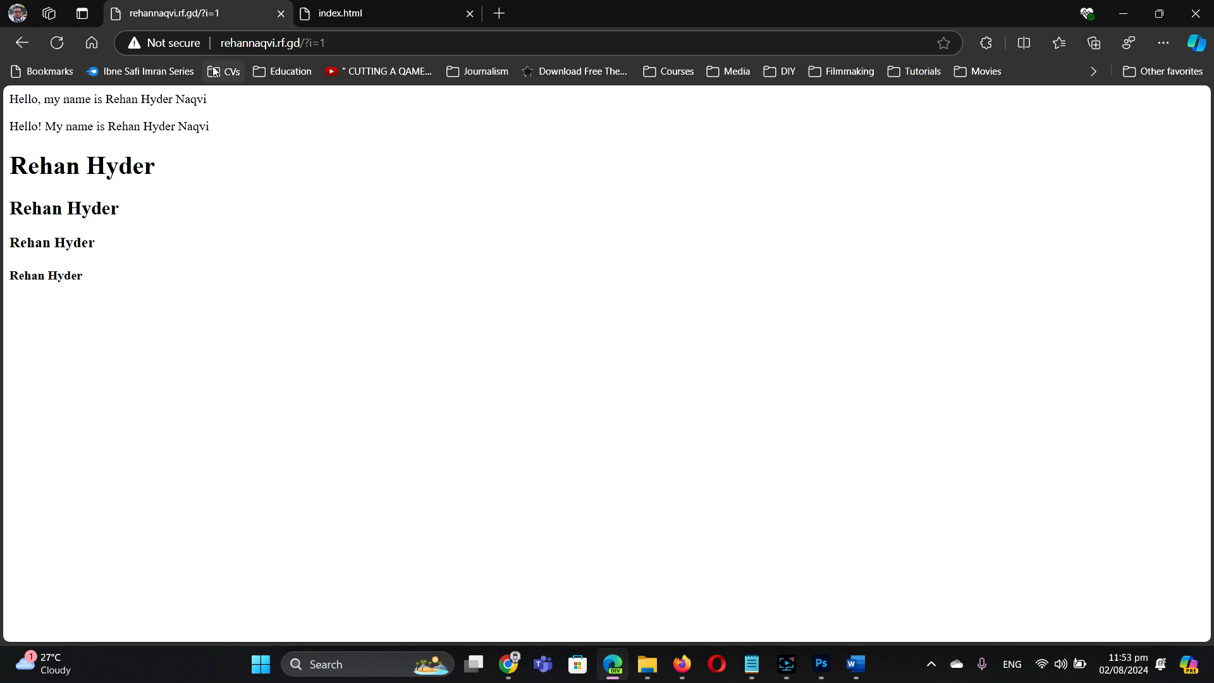
{"action": "mouse_move", "coordinate": [229, 42]}
{"action": "left_mouse_down"}
{"action": "mouse_move", "coordinate": [328, 45]}
{"action": "mouse_move", "coordinate": [220, 43]}
{"action": "left_mouse_up"}
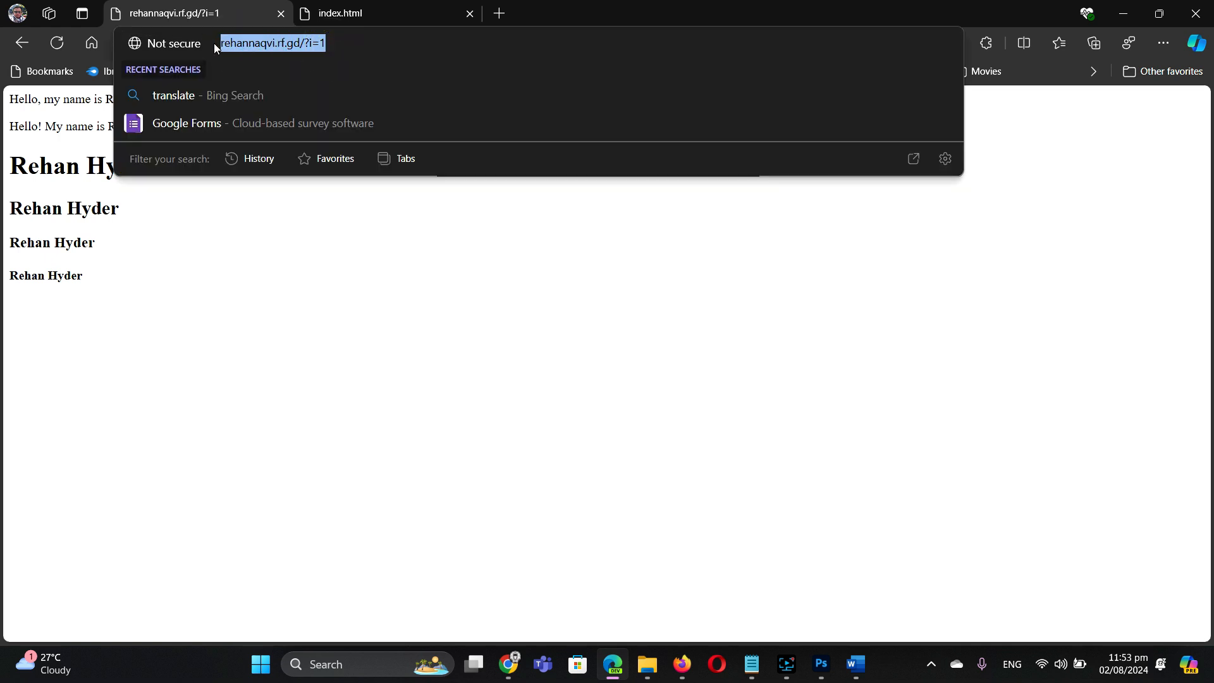
{"action": "left_click", "coordinate": [252, 327]}
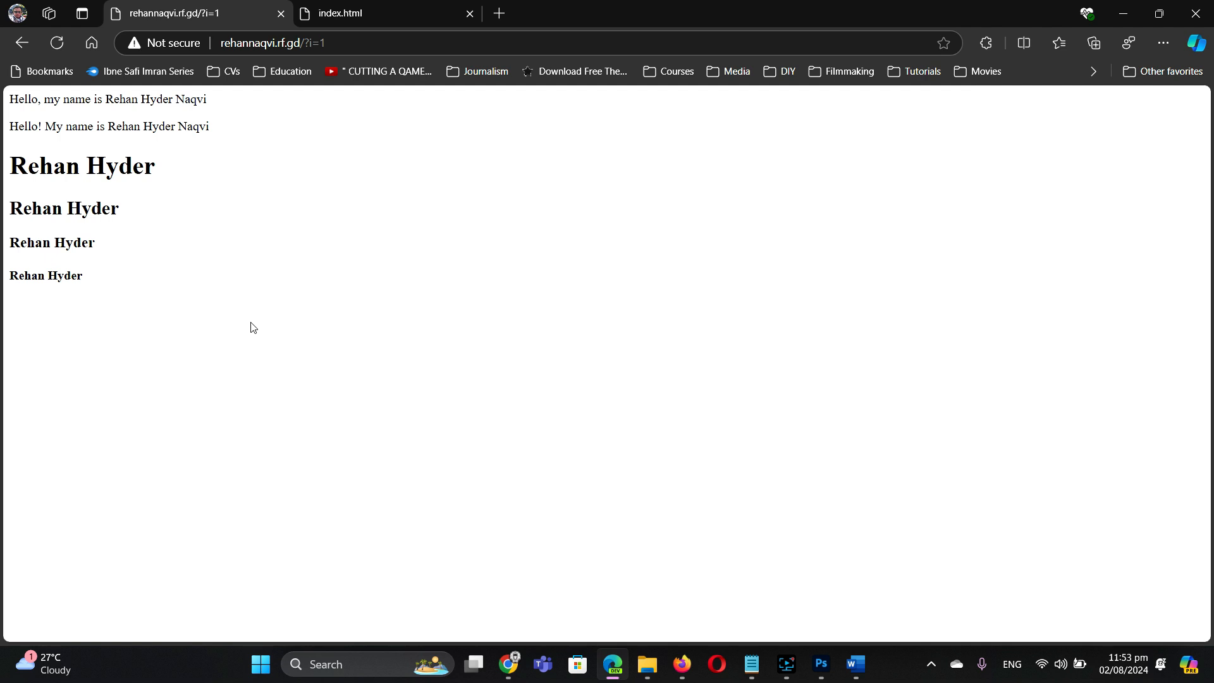